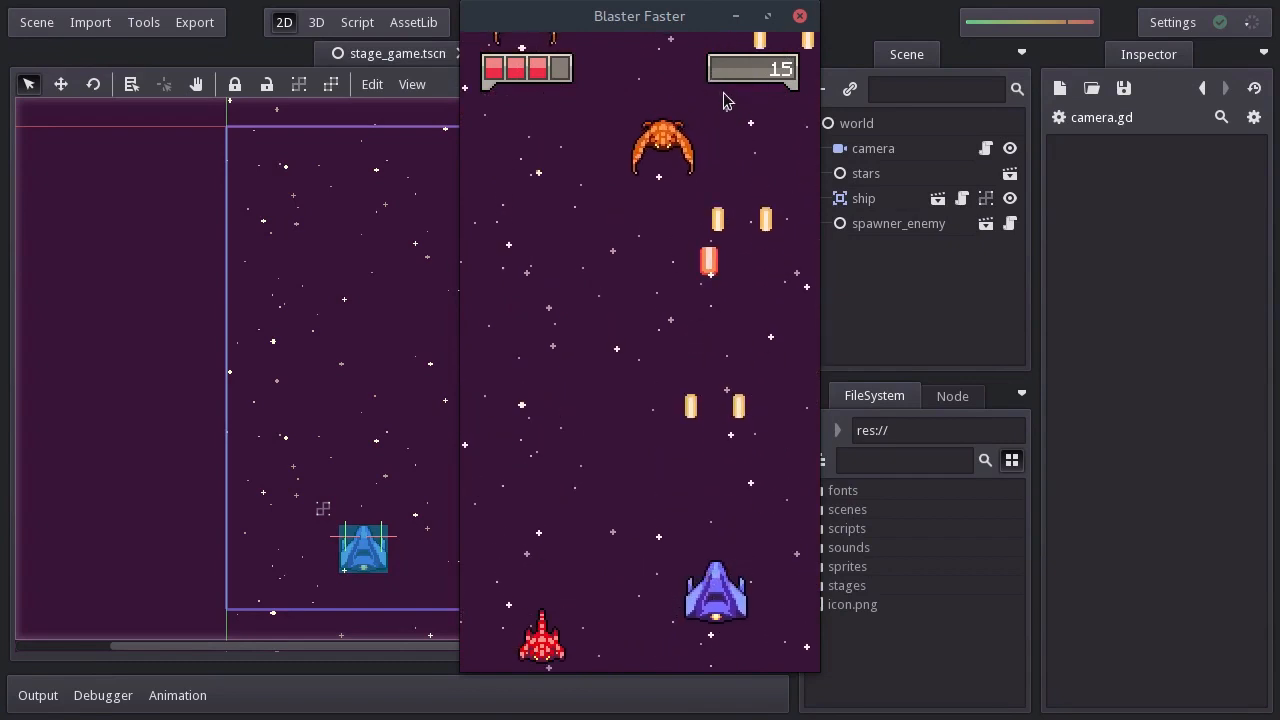
Close the running game and declare the signal armor_changed below the constants in the ship script.
click(800, 16)
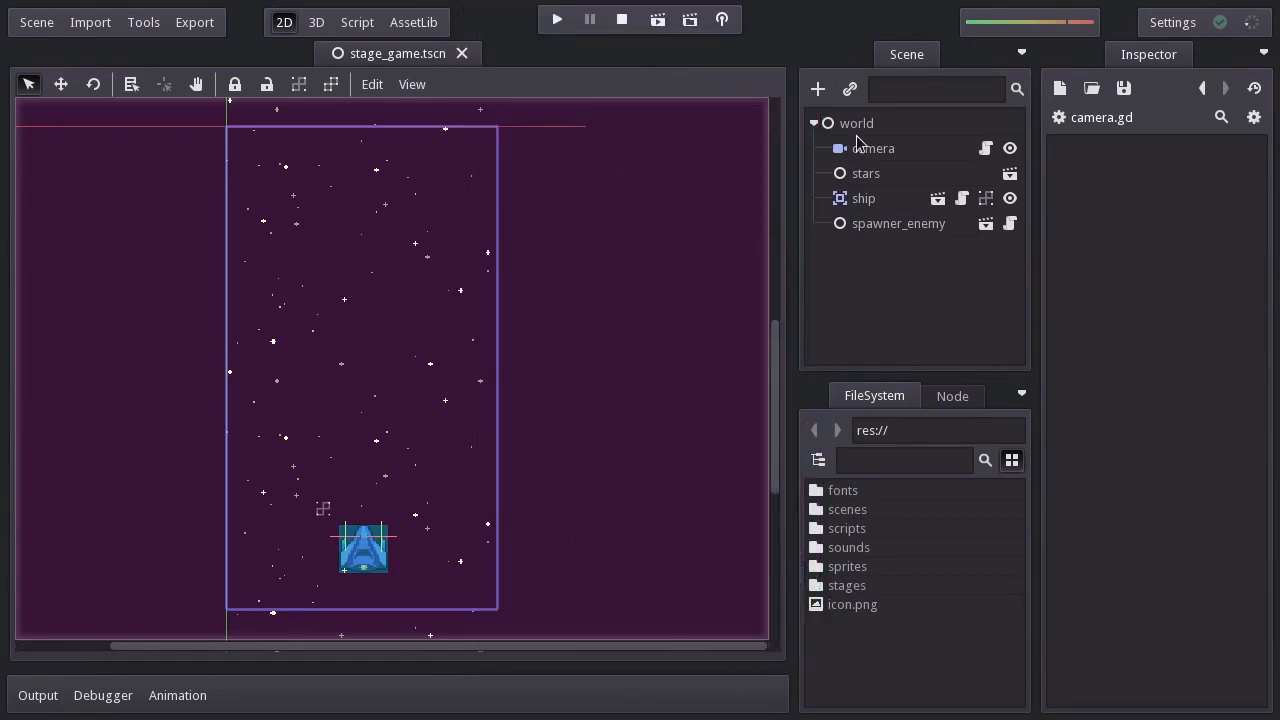
click(962, 199)
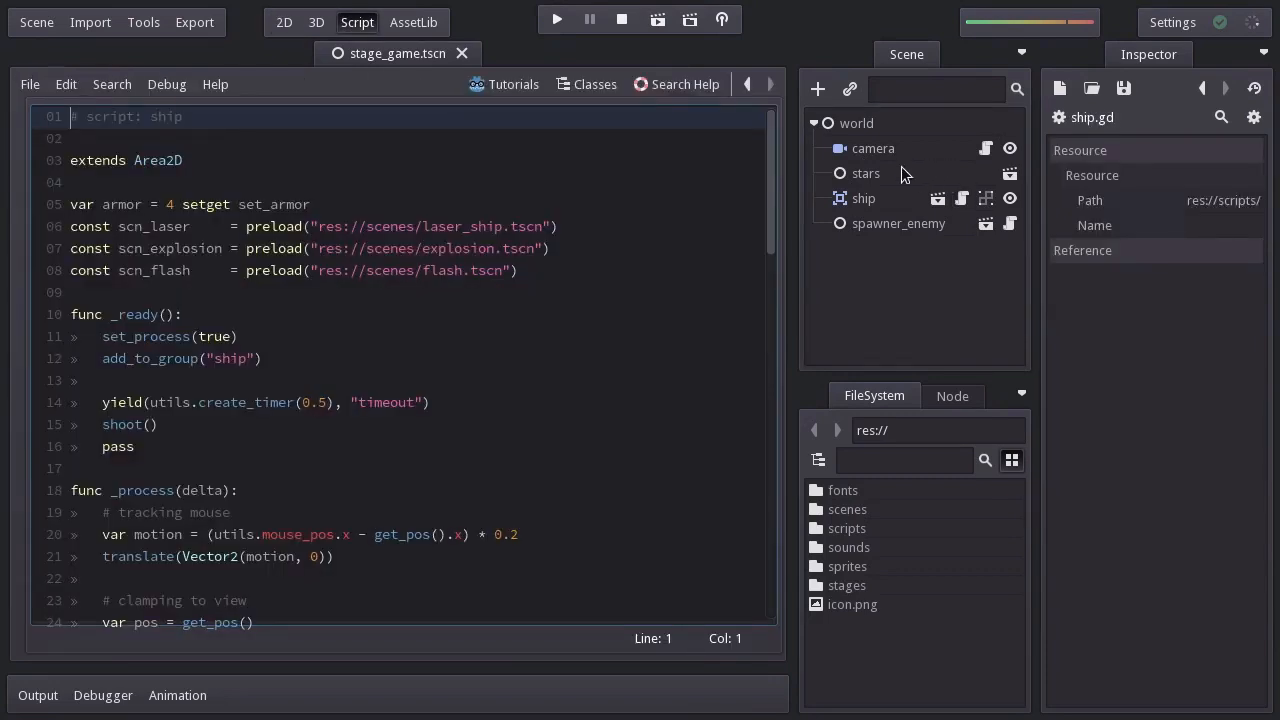
click(610, 272)
key(Return)
key(Return)
text(si)
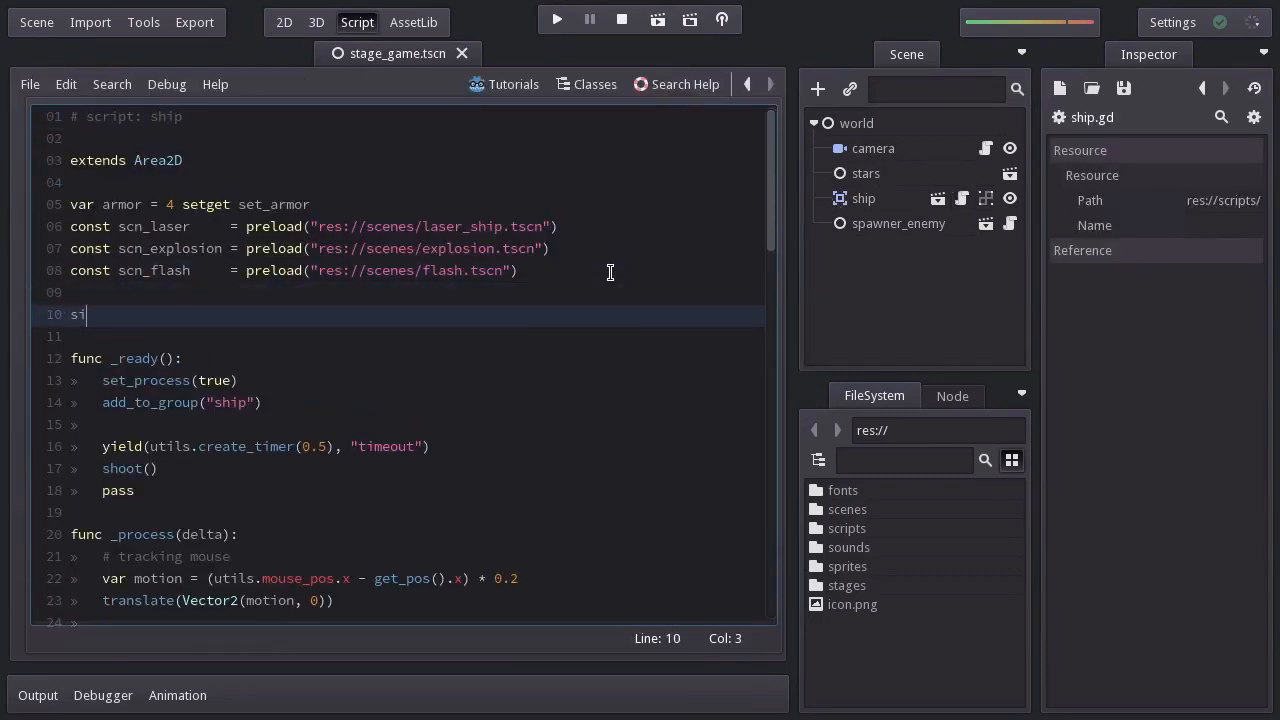
text(gnal armor_changed)
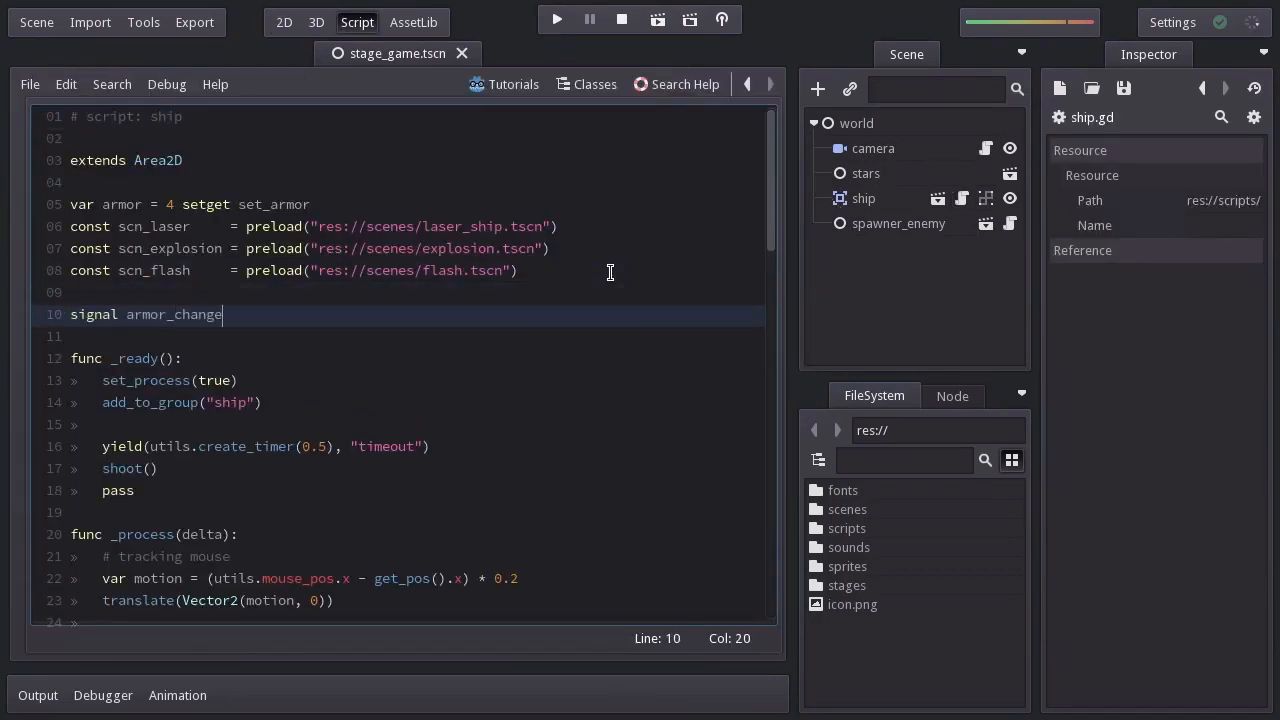
In set_armor, add emit_signal("armor_changed", armor) directly after the armor = new_value assignment.
drag(766, 234, 769, 457)
click(358, 204)
key(Return)
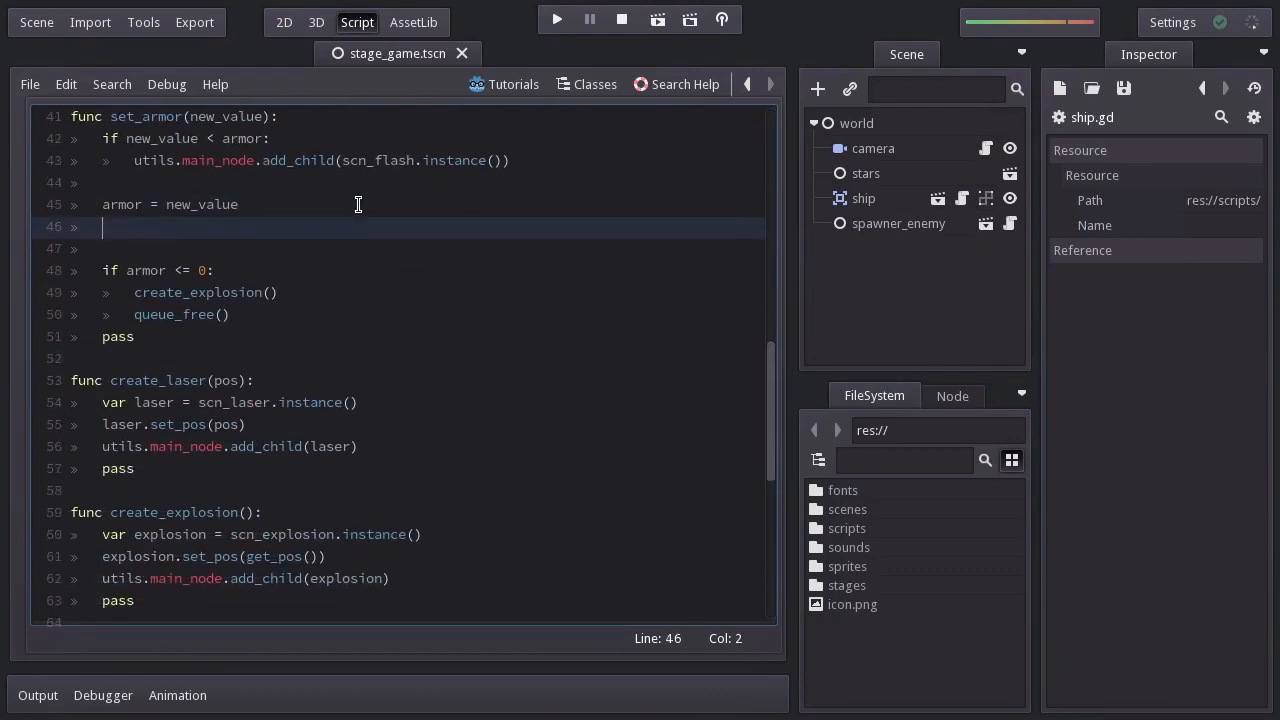
text(emit_signal)
text(("armor)
text(_changed")
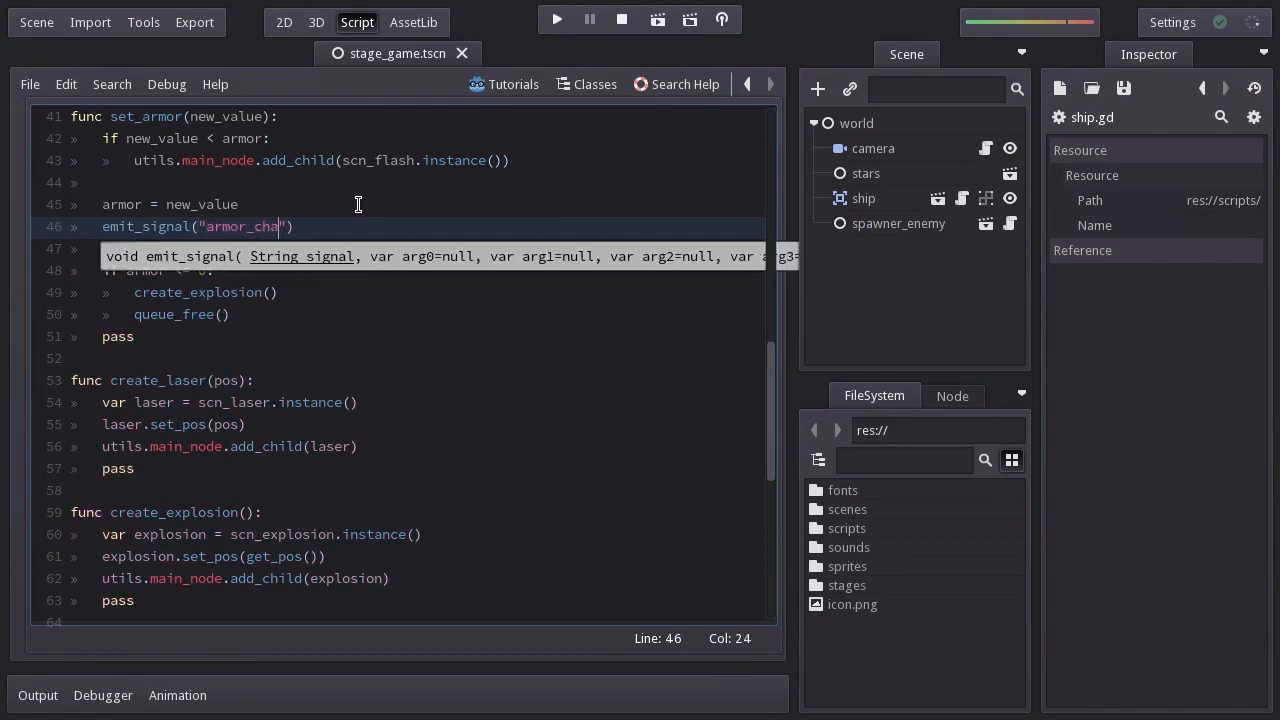
text(, armor)
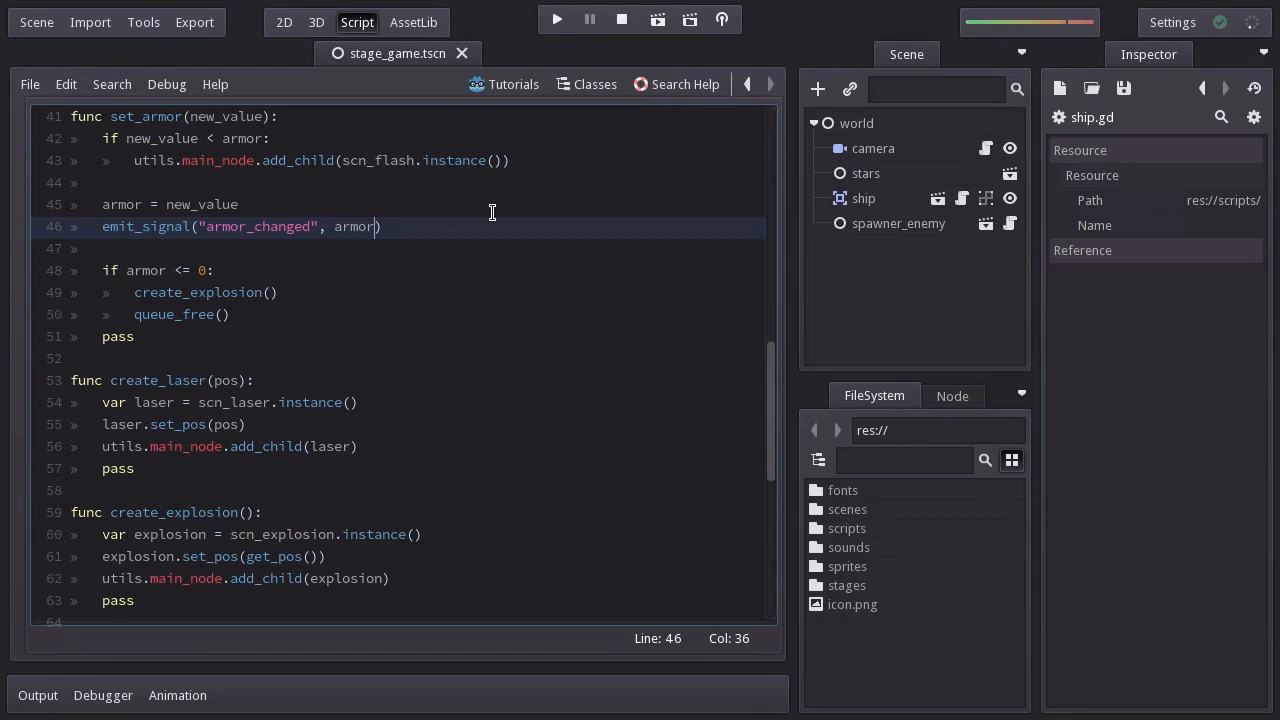
Add a CanvasLayer node as a child of world and rename it hud.
click(859, 125)
right_click(862, 126)
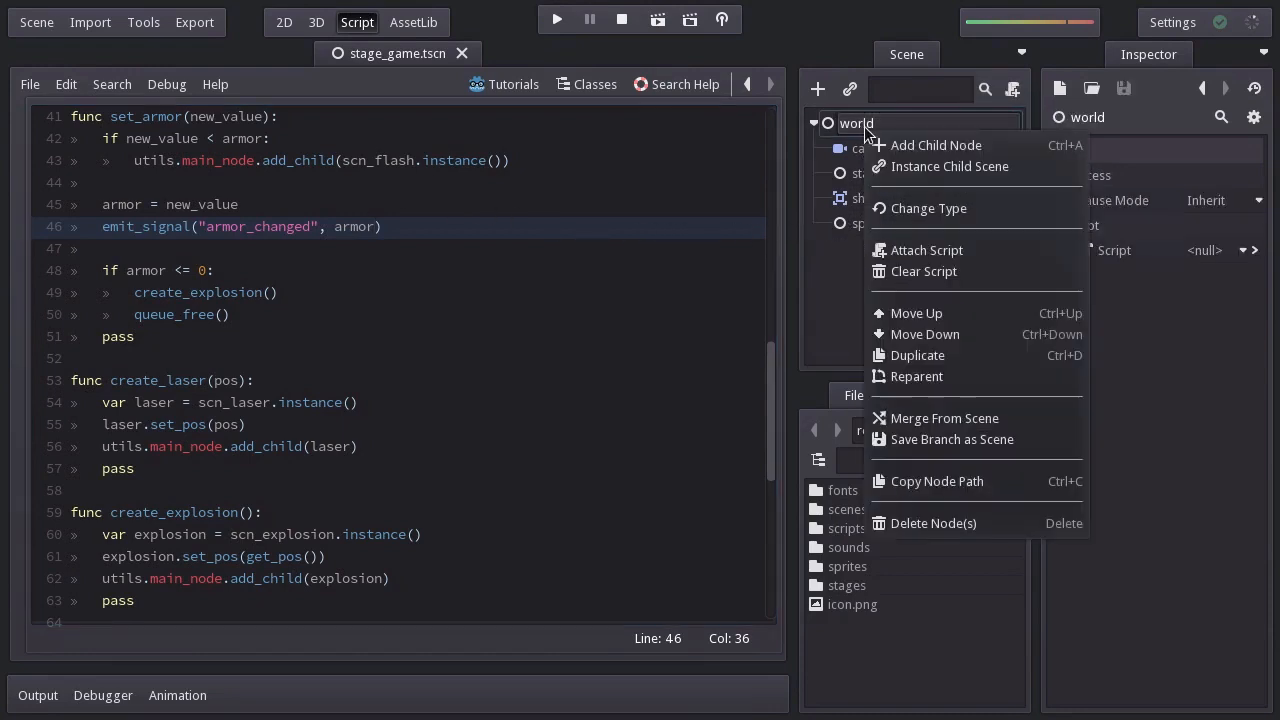
click(878, 142)
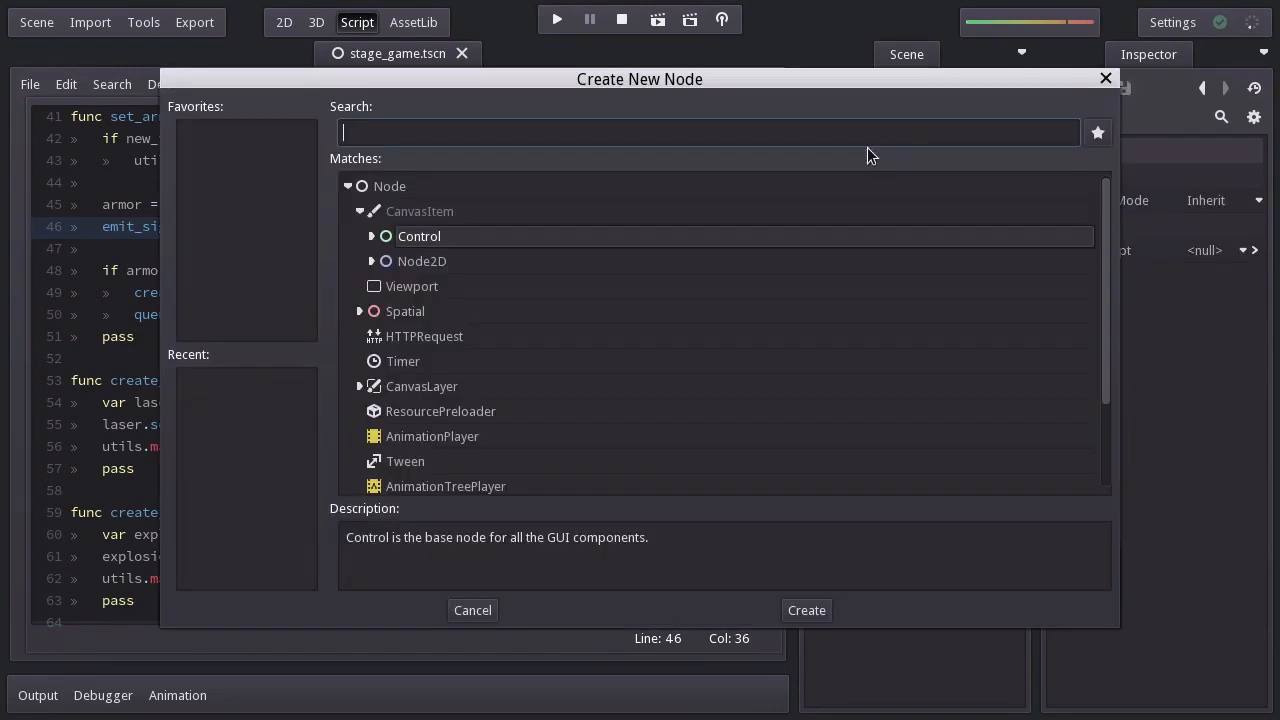
click(441, 392)
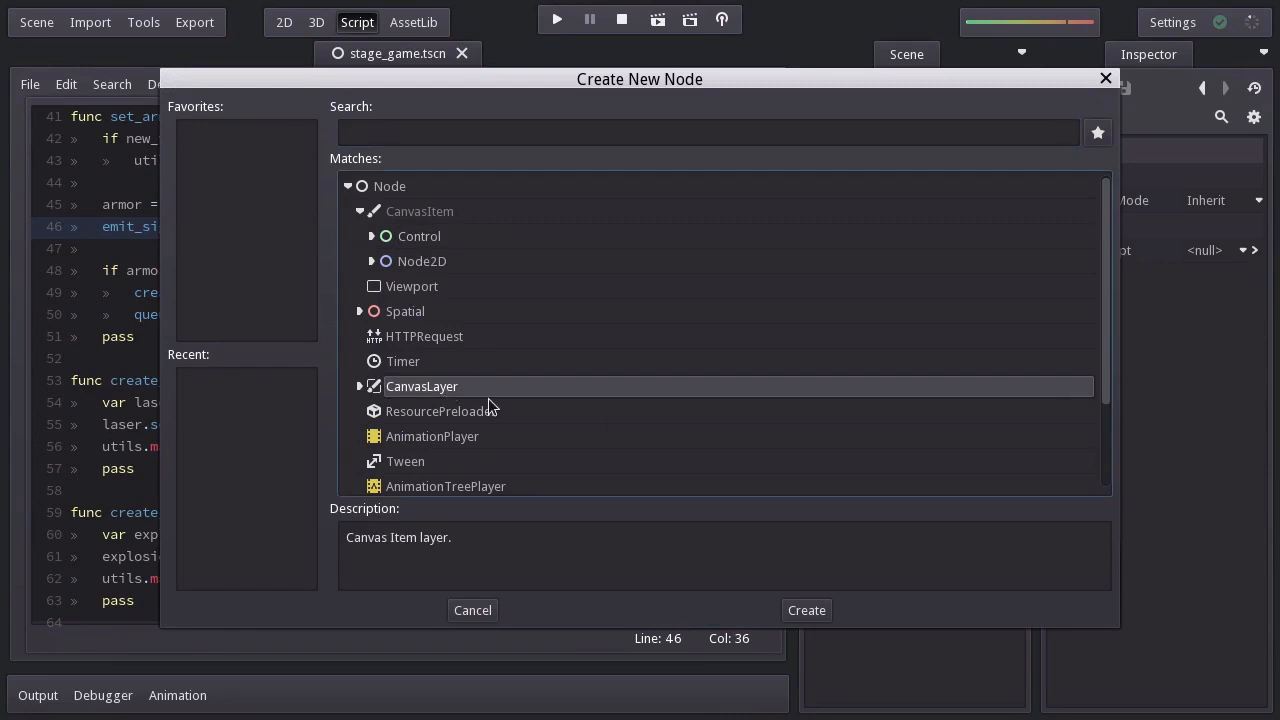
click(806, 610)
double_click(949, 248)
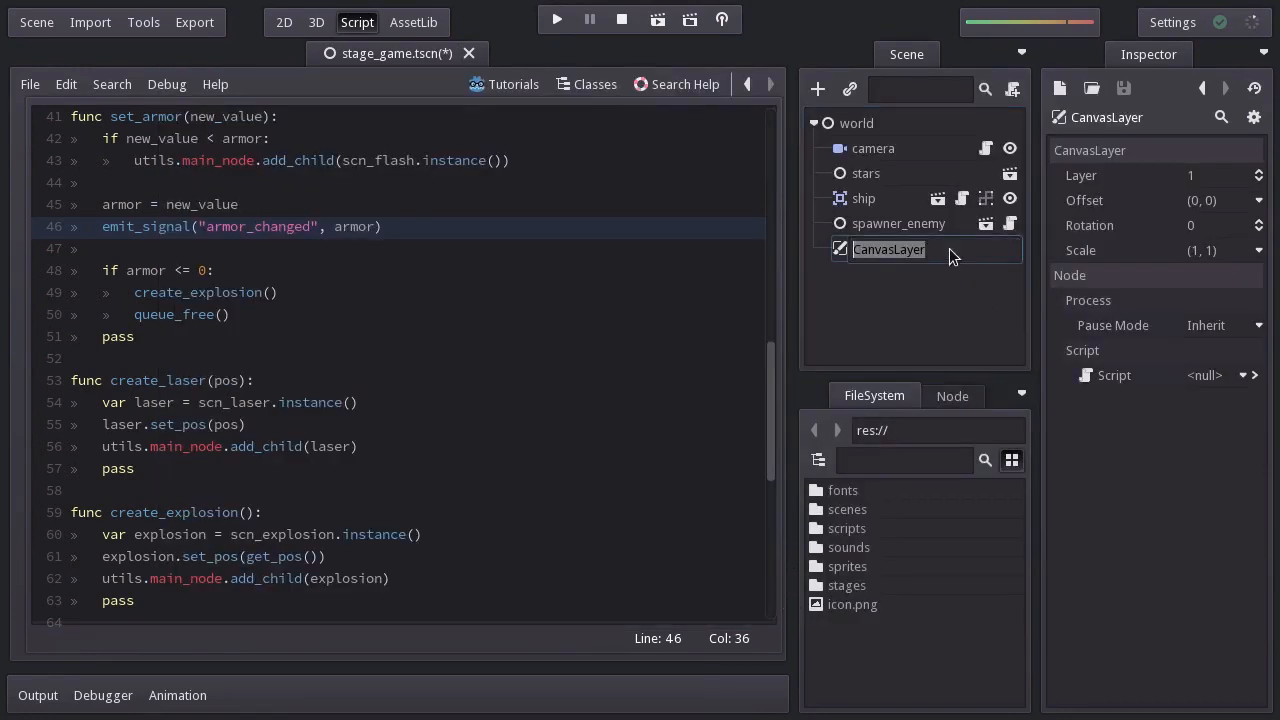
text(hud)
key(Return)
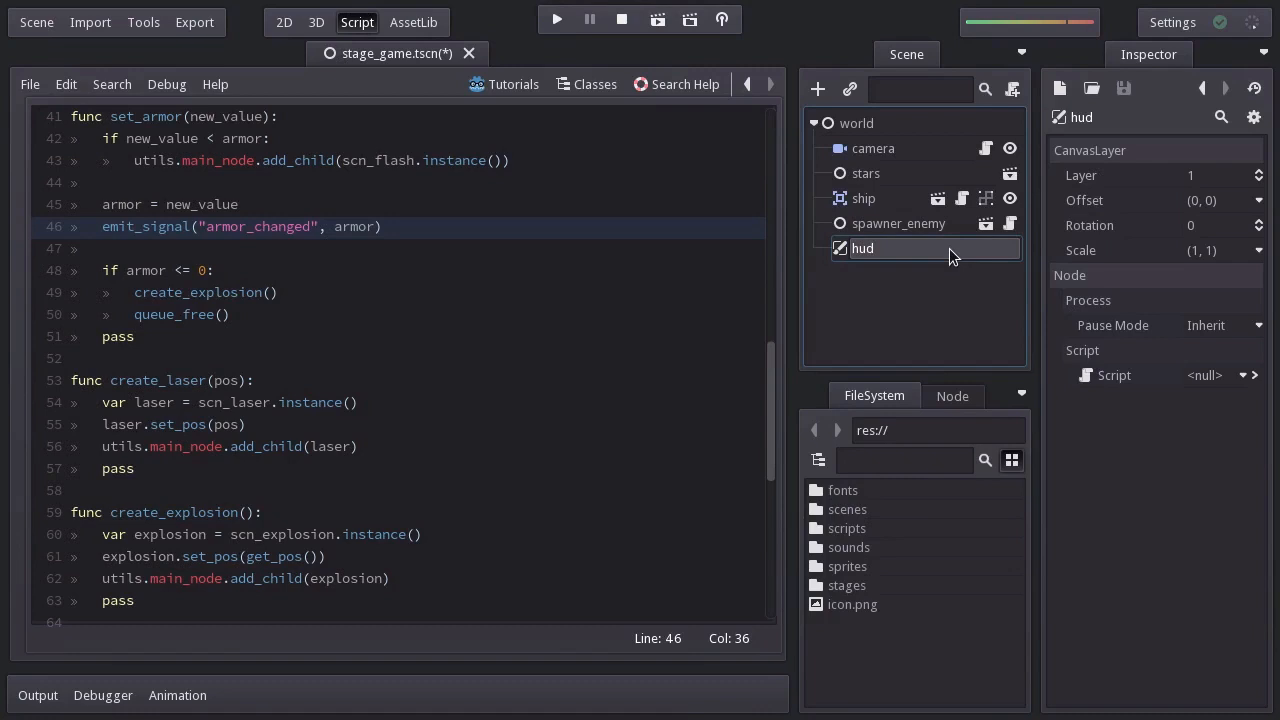
Add a Sprite node as a child of hud and rename it spr_armor.
right_click(890, 250)
click(906, 262)
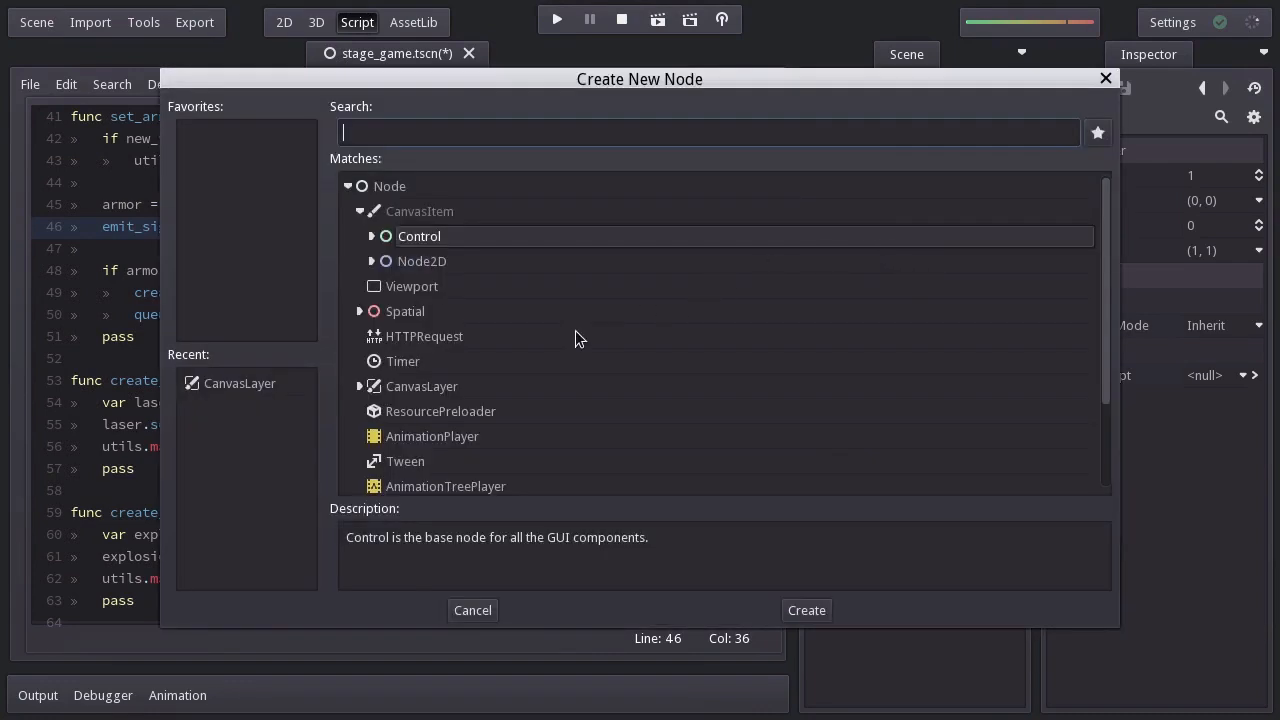
click(377, 263)
click(411, 361)
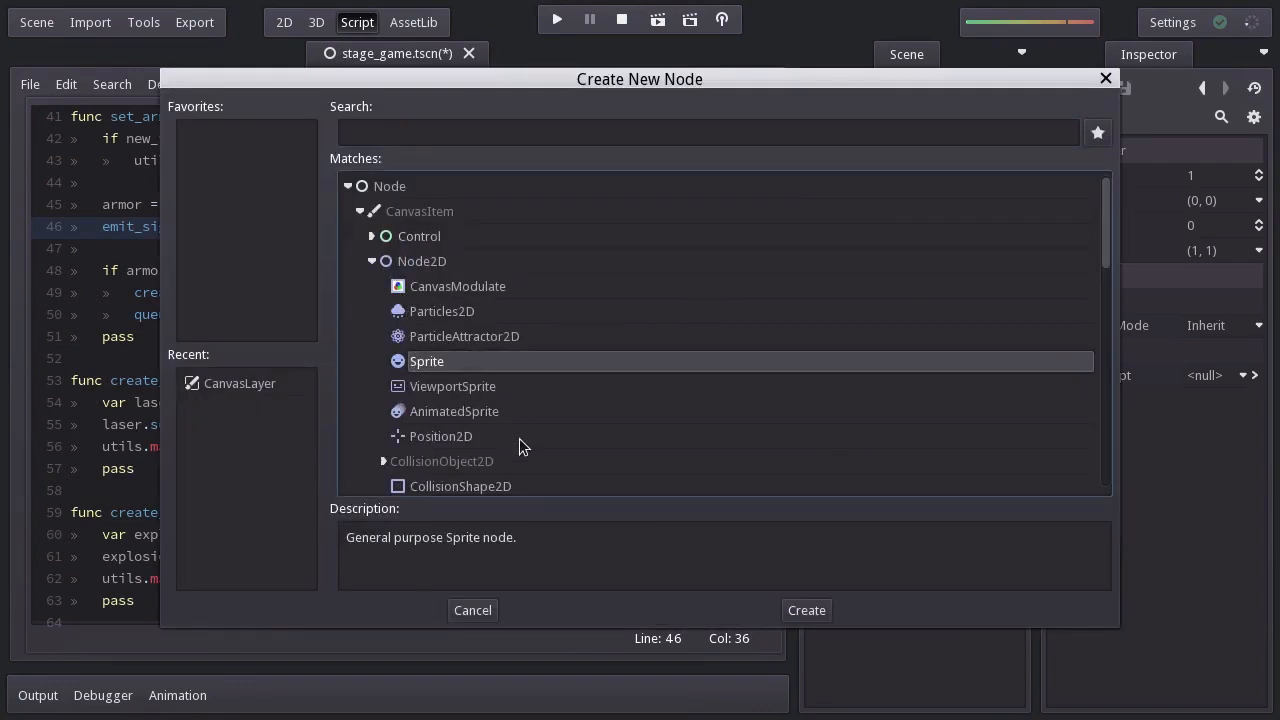
click(800, 610)
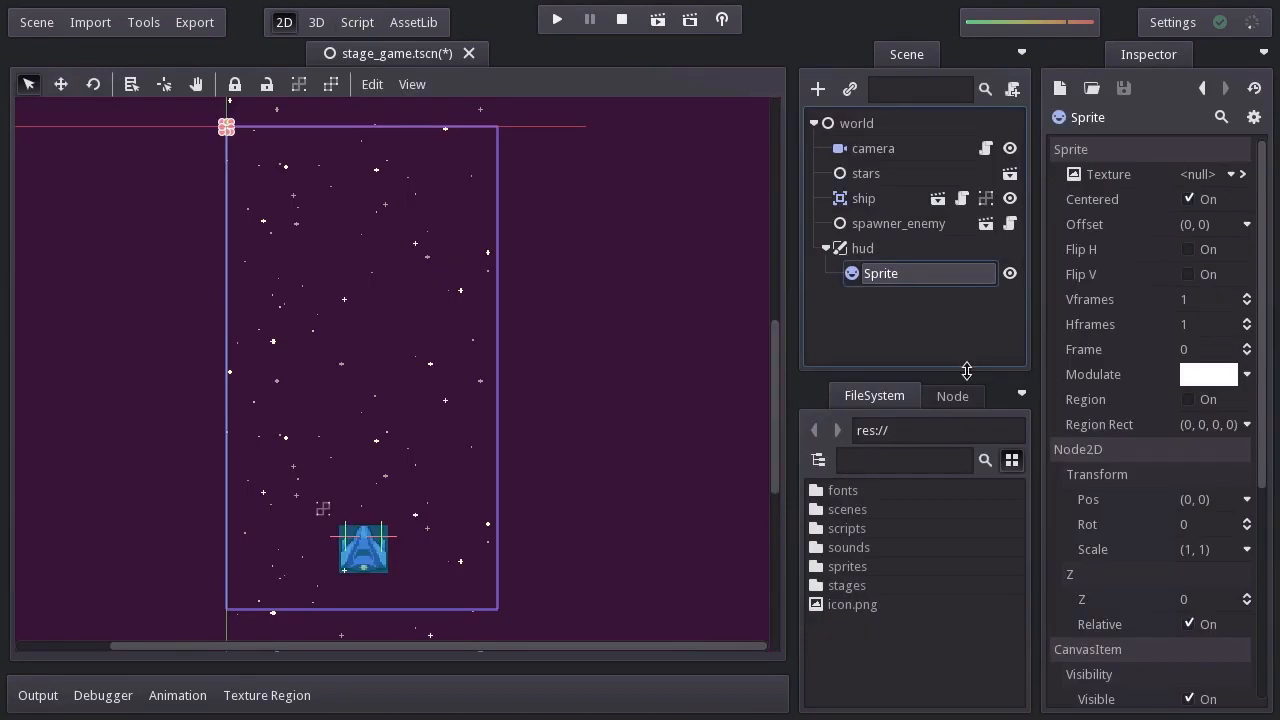
double_click(962, 277)
text(spr_armor)
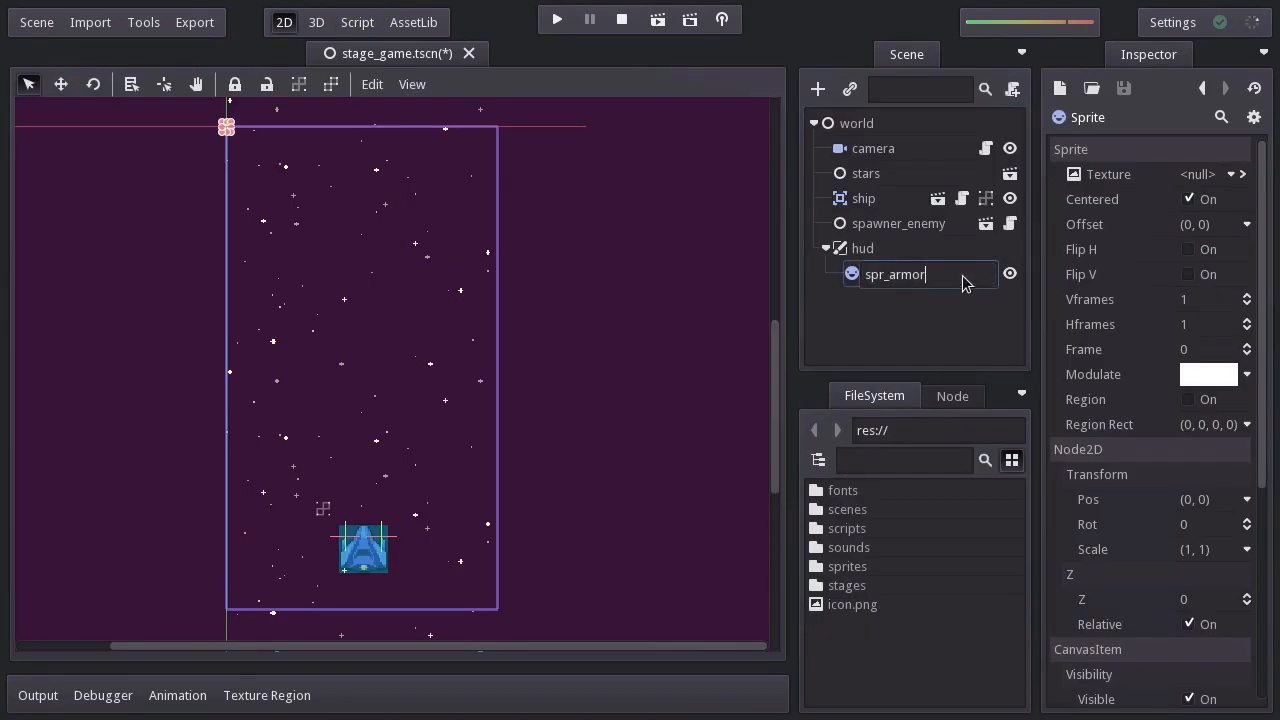
key(Return)
Load armor.png from the sprites folder as the texture of spr_armor.
click(1201, 178)
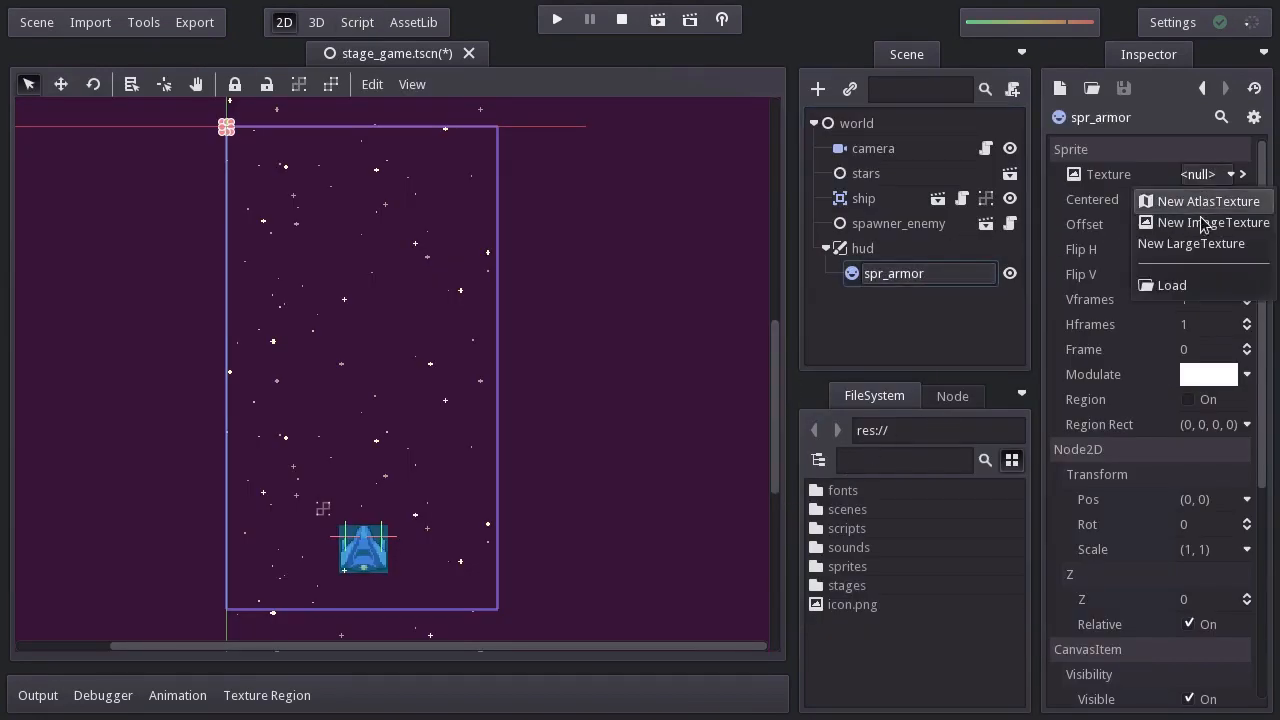
click(1176, 286)
double_click(364, 284)
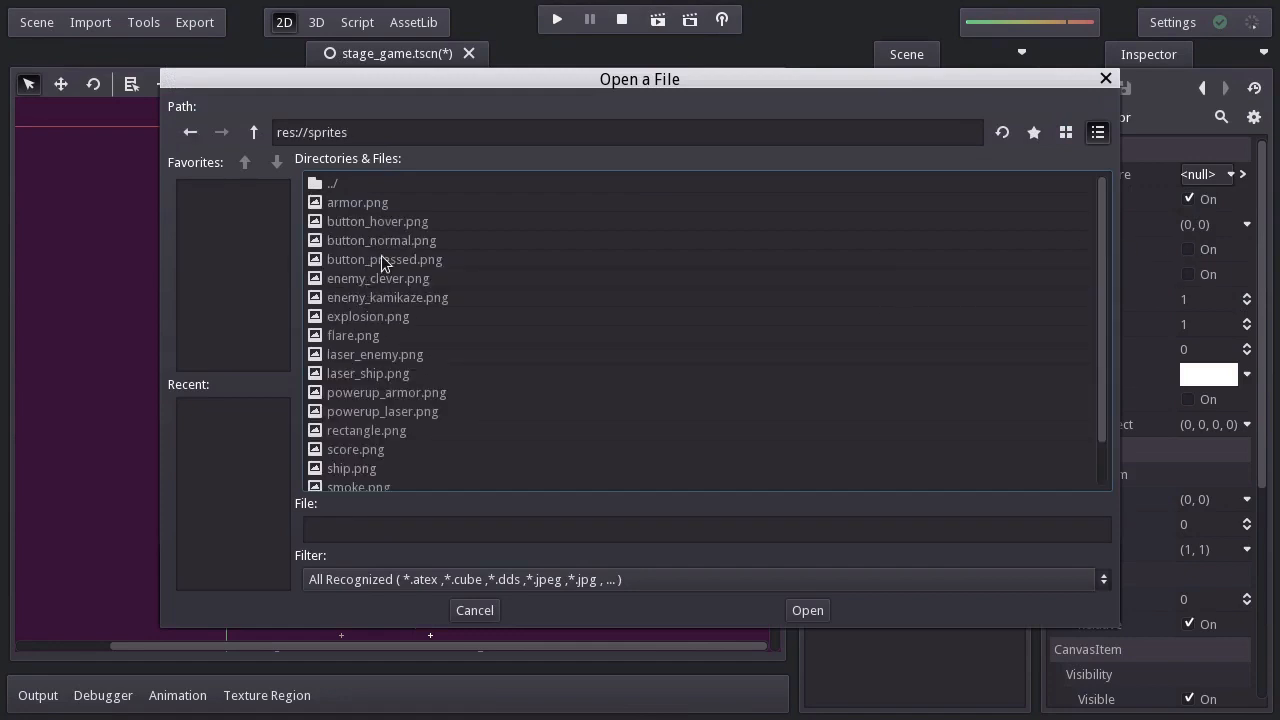
click(362, 202)
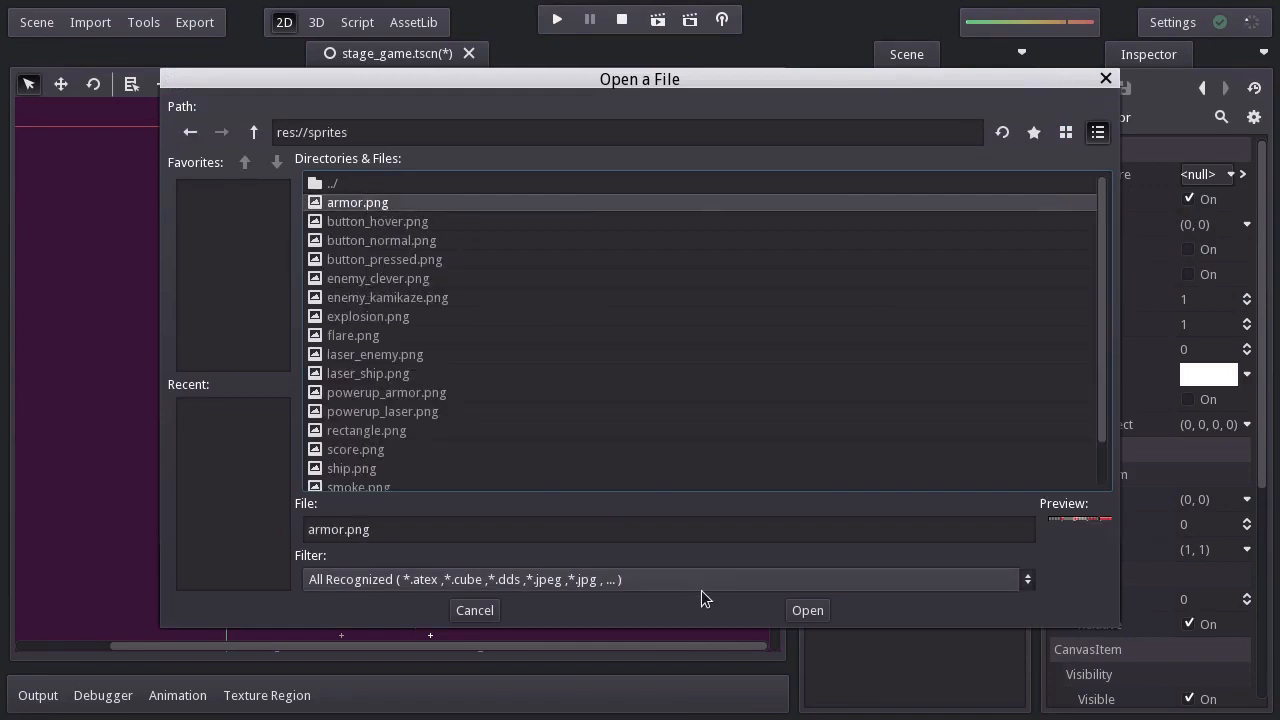
click(806, 609)
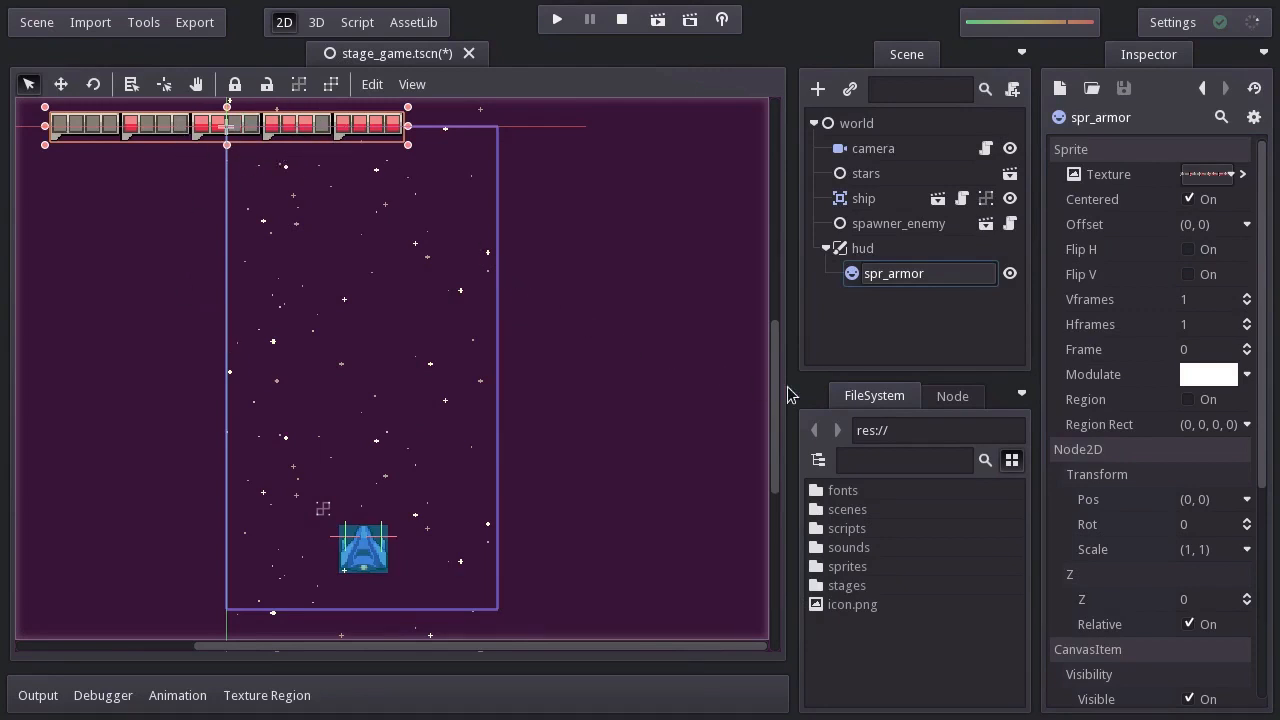
Set the armor sprite's Hframes to 5 and its Frame to 4.
click(1220, 326)
text(5)
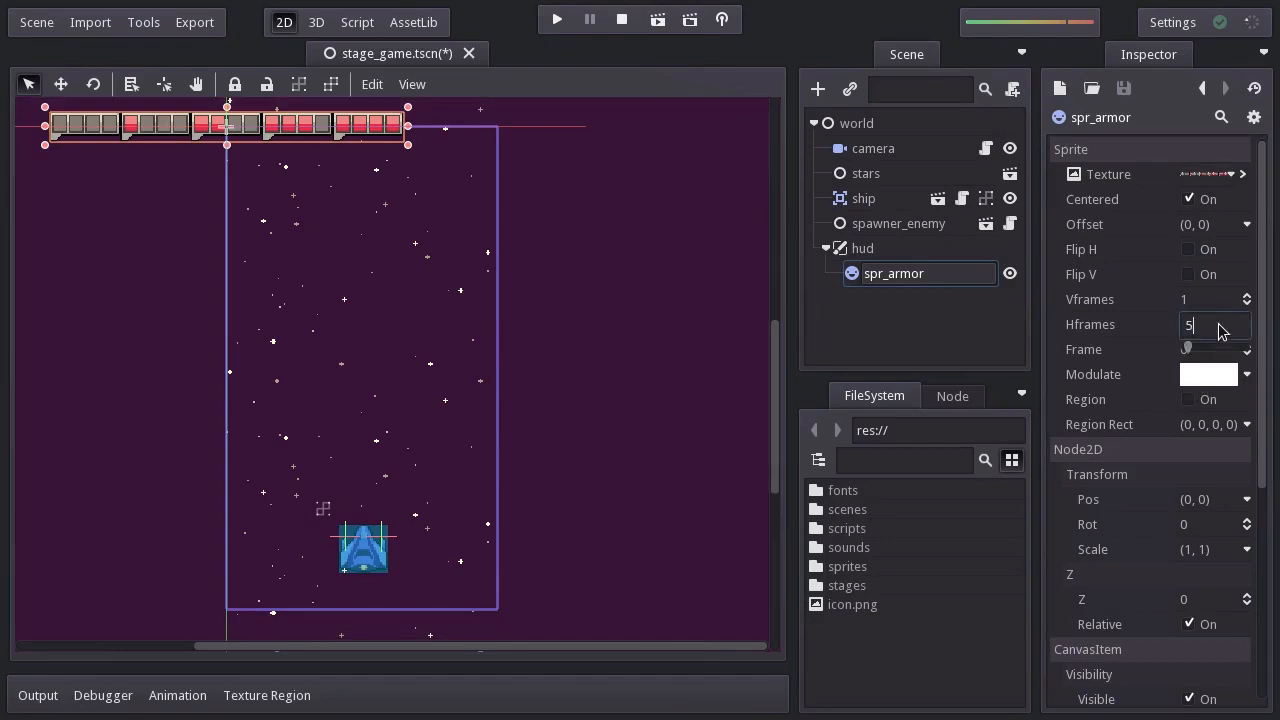
click(1208, 350)
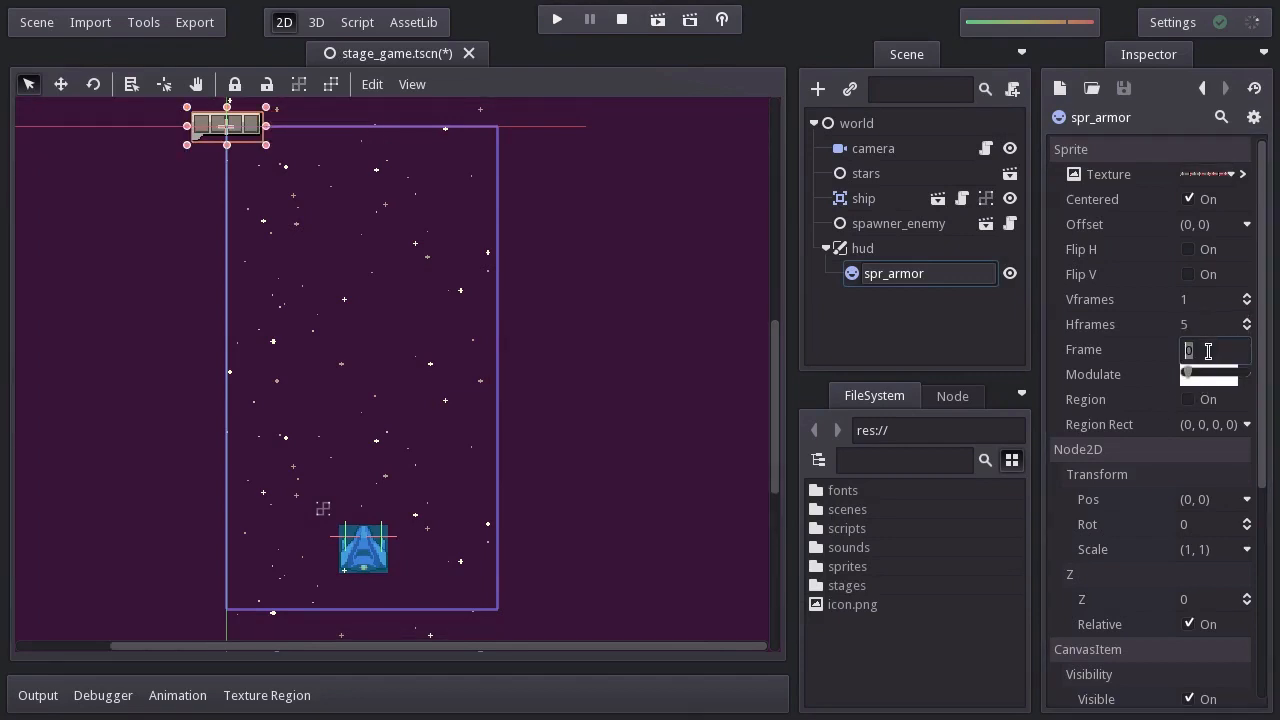
key(Return)
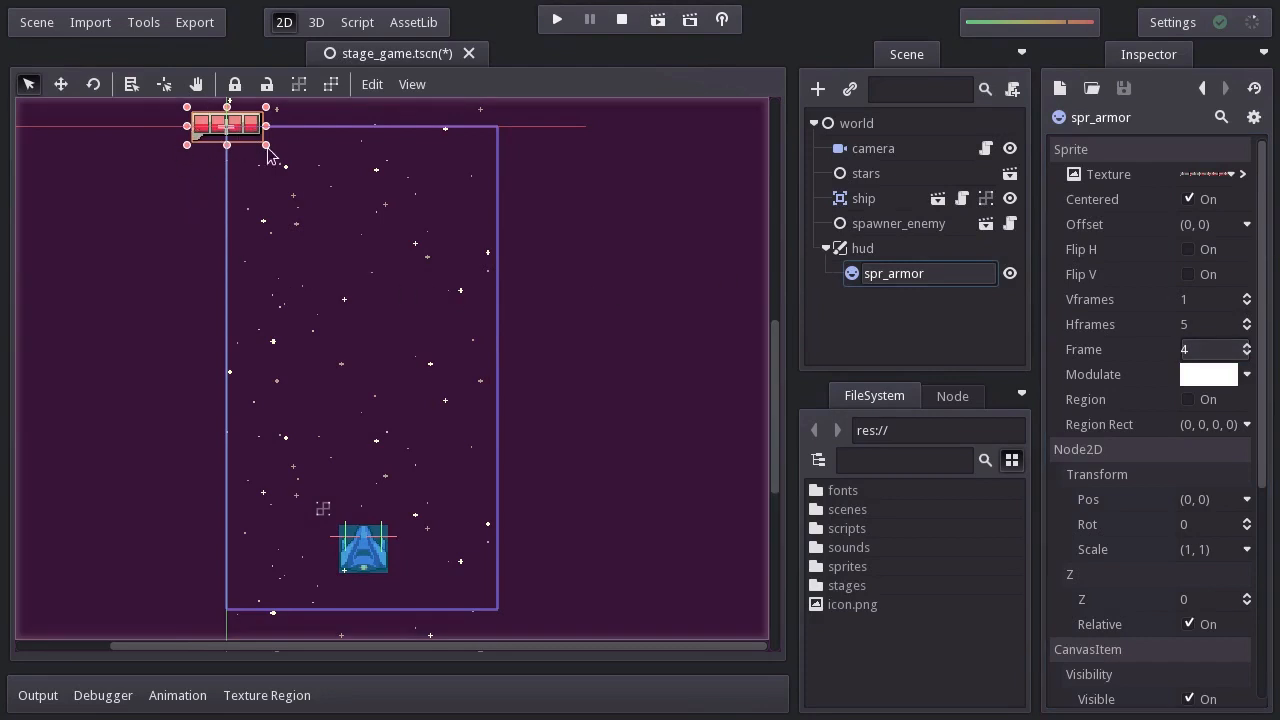
Turn off Centered for the armor sprite and set its position to (10, 10).
click(1192, 201)
click(1228, 500)
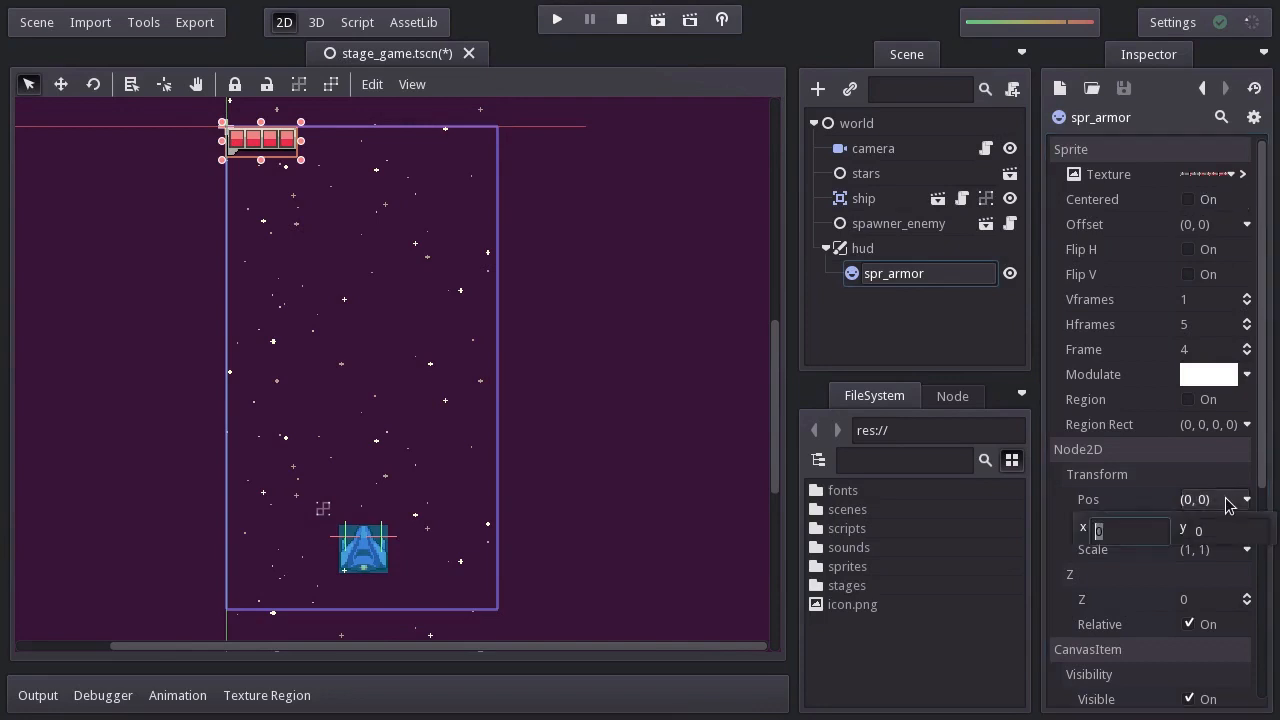
text(10)
click(1216, 536)
text(10)
key(Return)
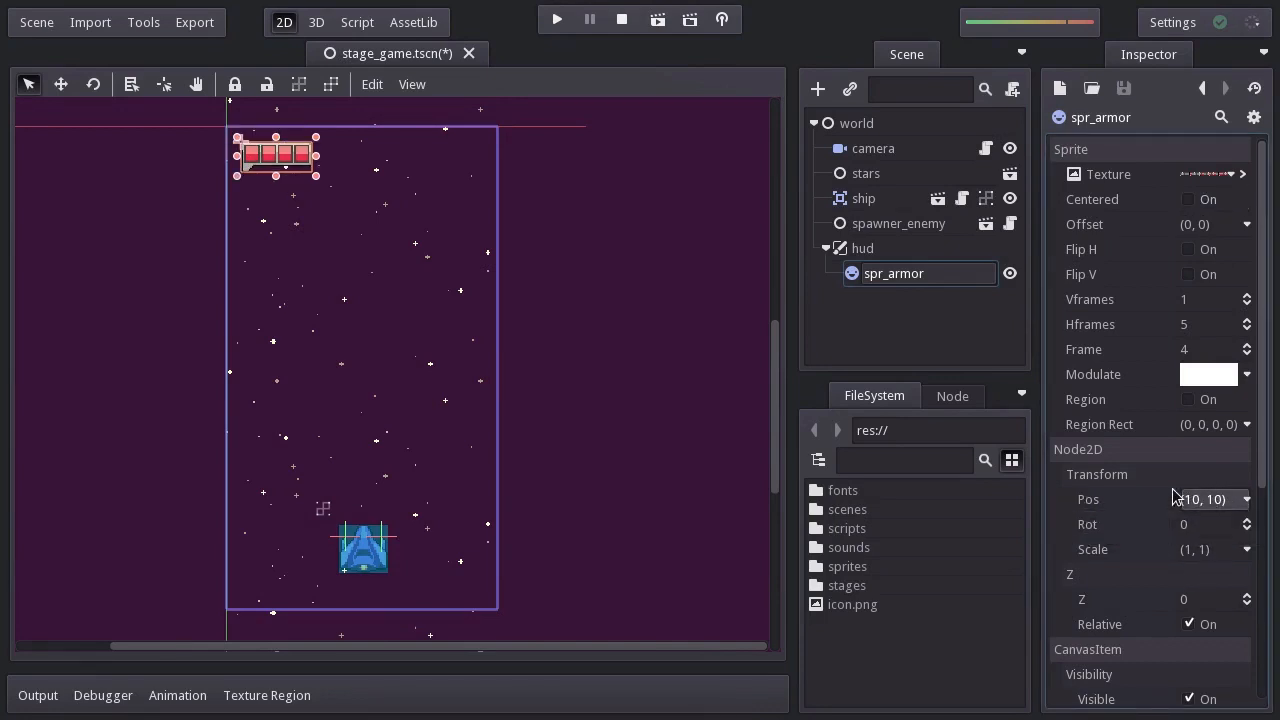
Attach a new built-in GDScript to the spr_armor node.
right_click(887, 290)
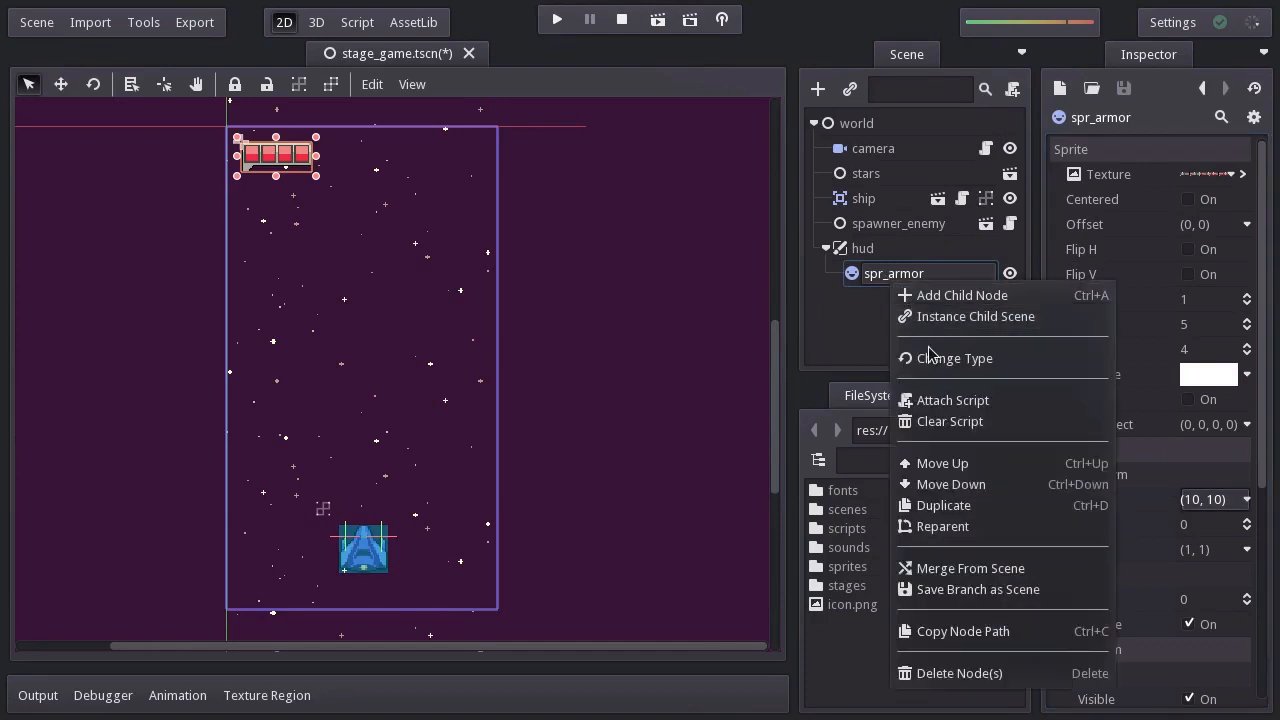
click(930, 401)
click(747, 483)
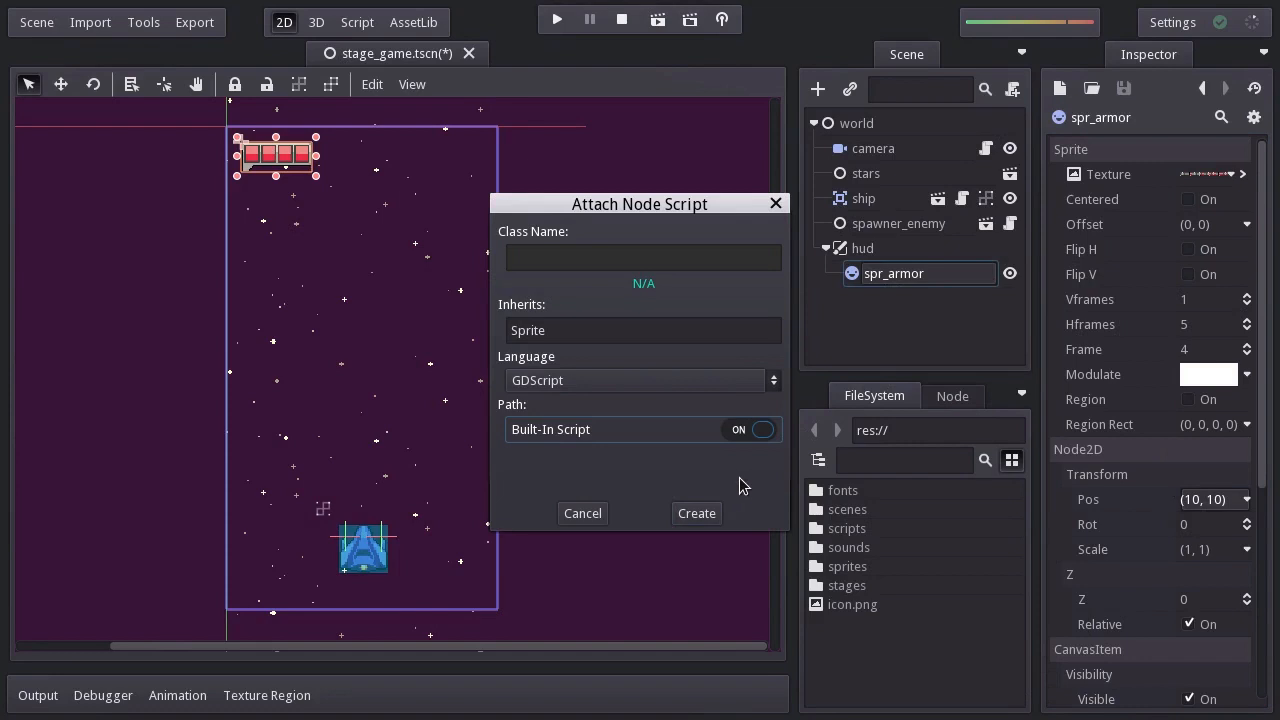
click(697, 513)
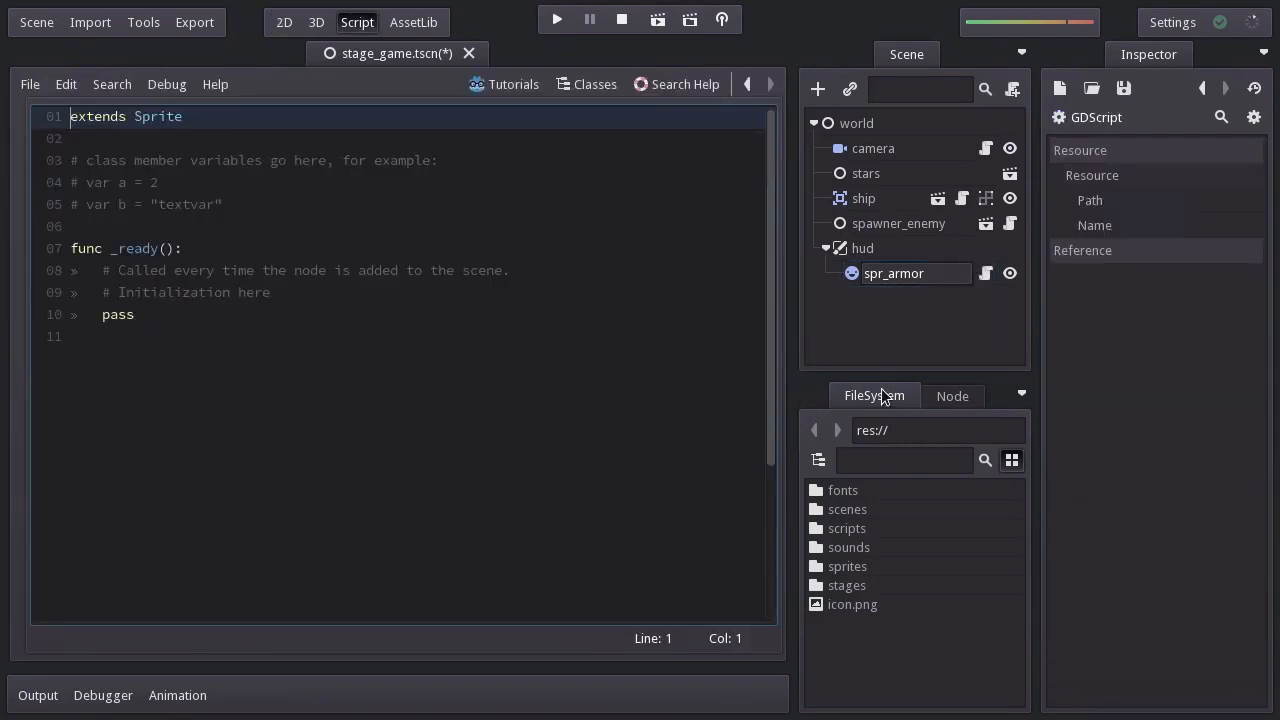
Name the script resource spr_armor and replace the template comments with the header "# script: spr_armor (built-in)".
click(1248, 226)
text(s)
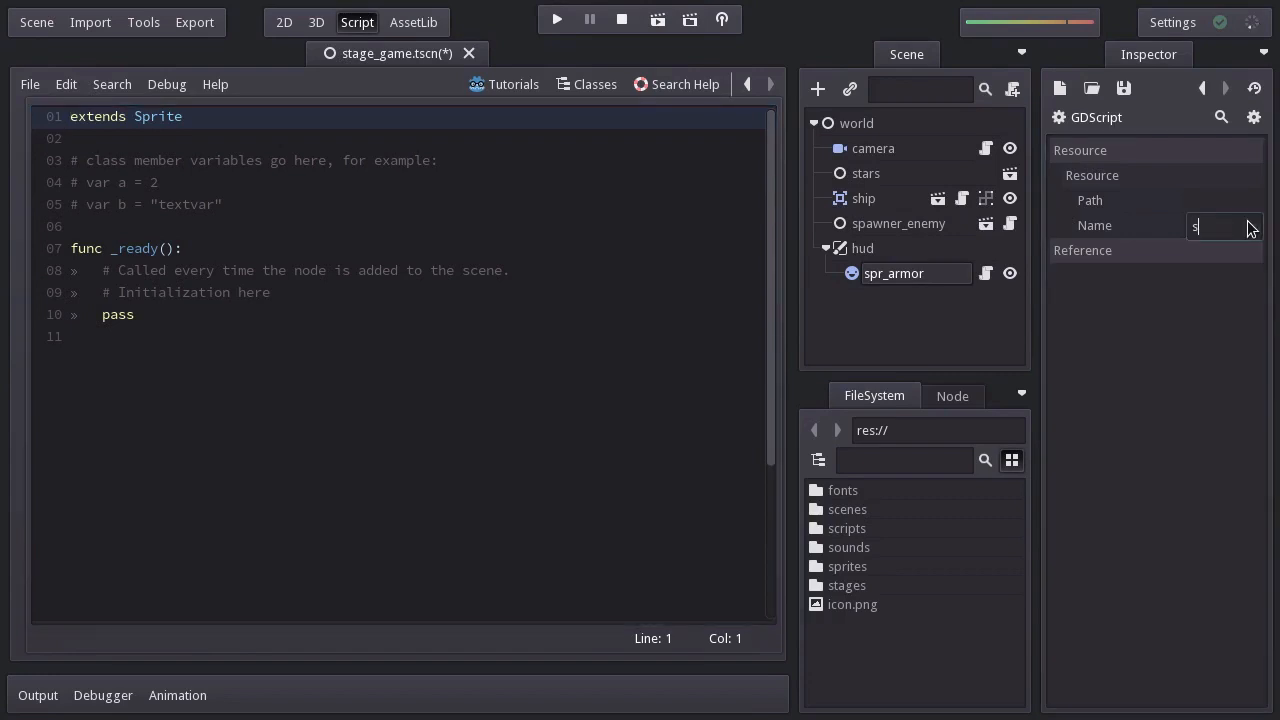
text(pr_armor)
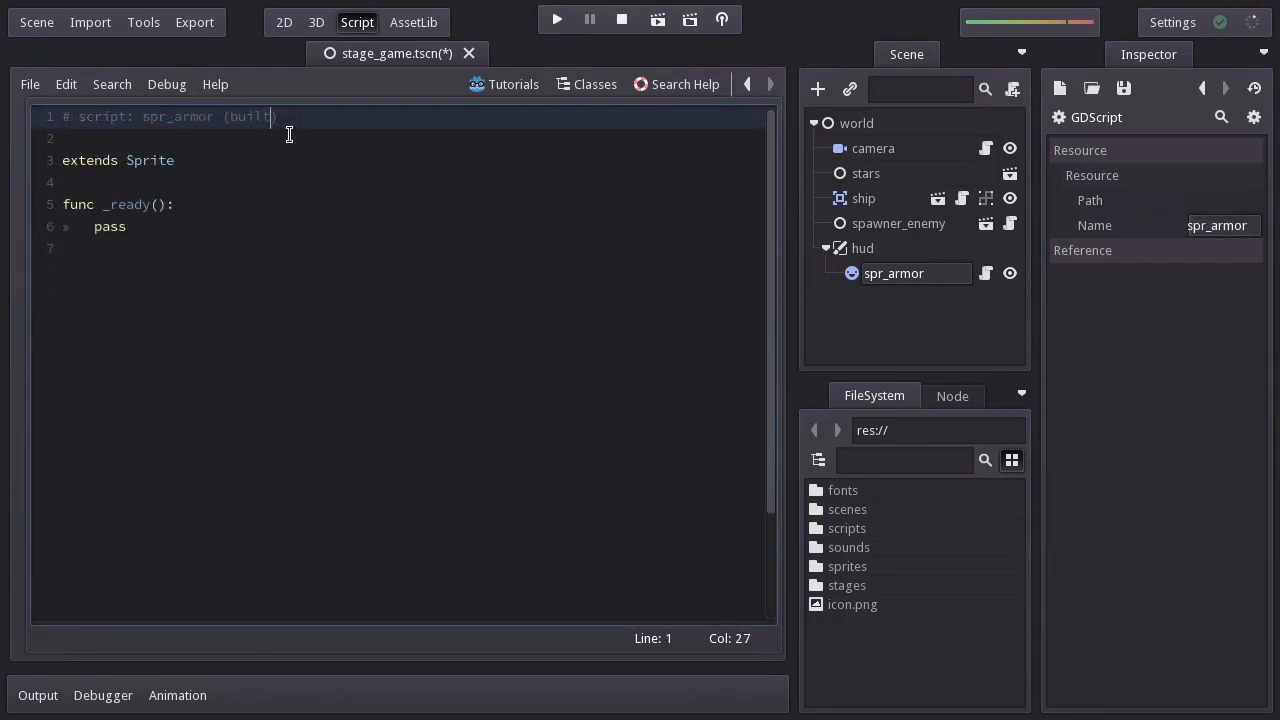
text(in)
In _ready(), add the call utils.attach("ship", "armor_changed", self, "_on_armor_changed") above pass.
click(194, 204)
key(Return)
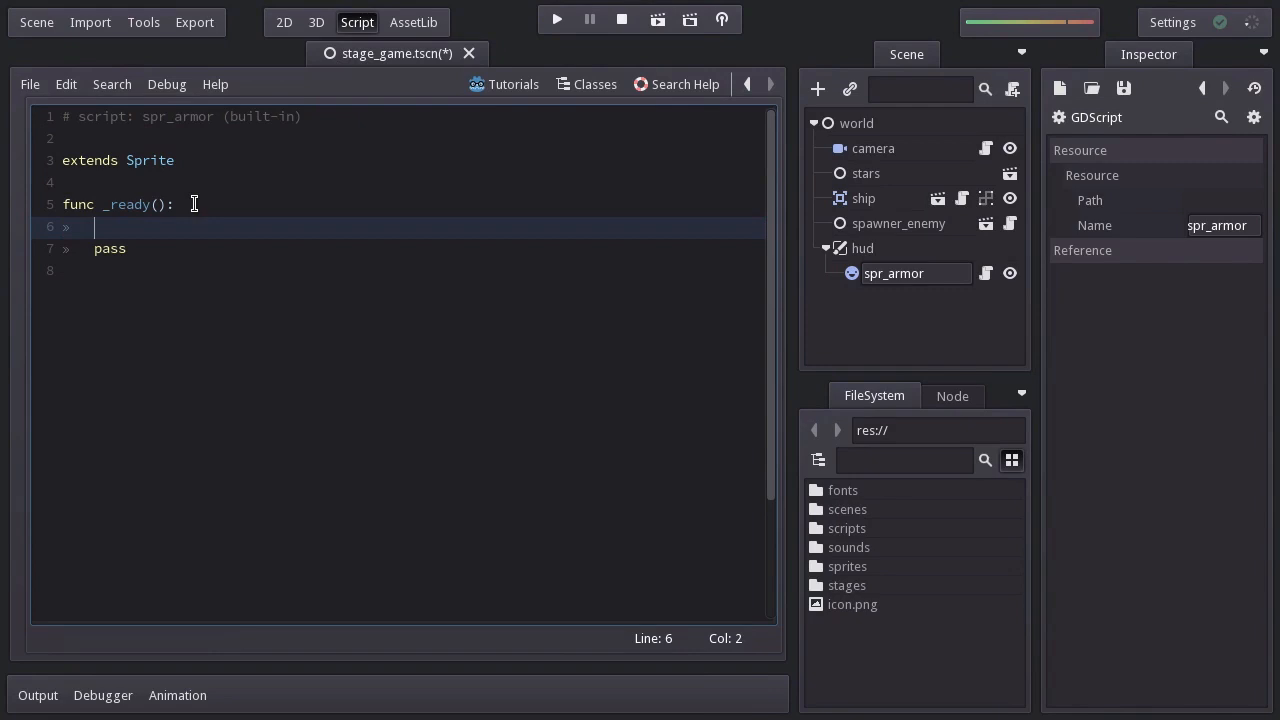
text(utils.attach()
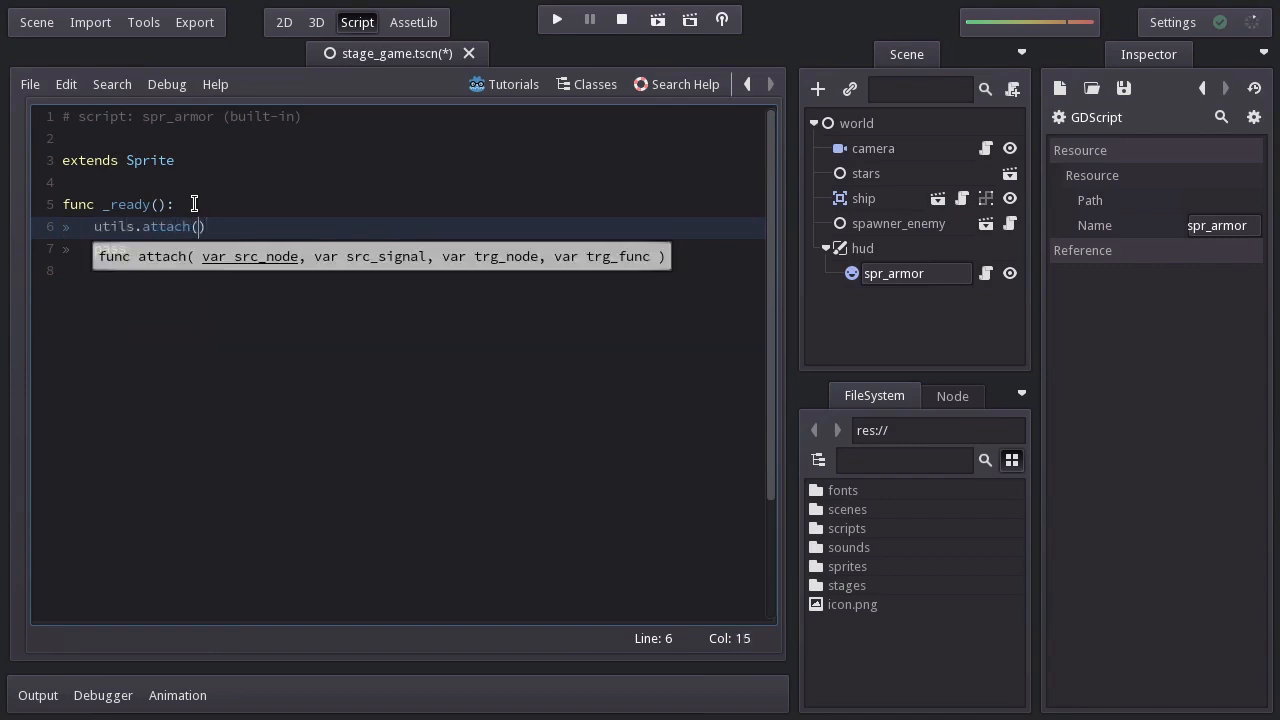
text("ship", "a)
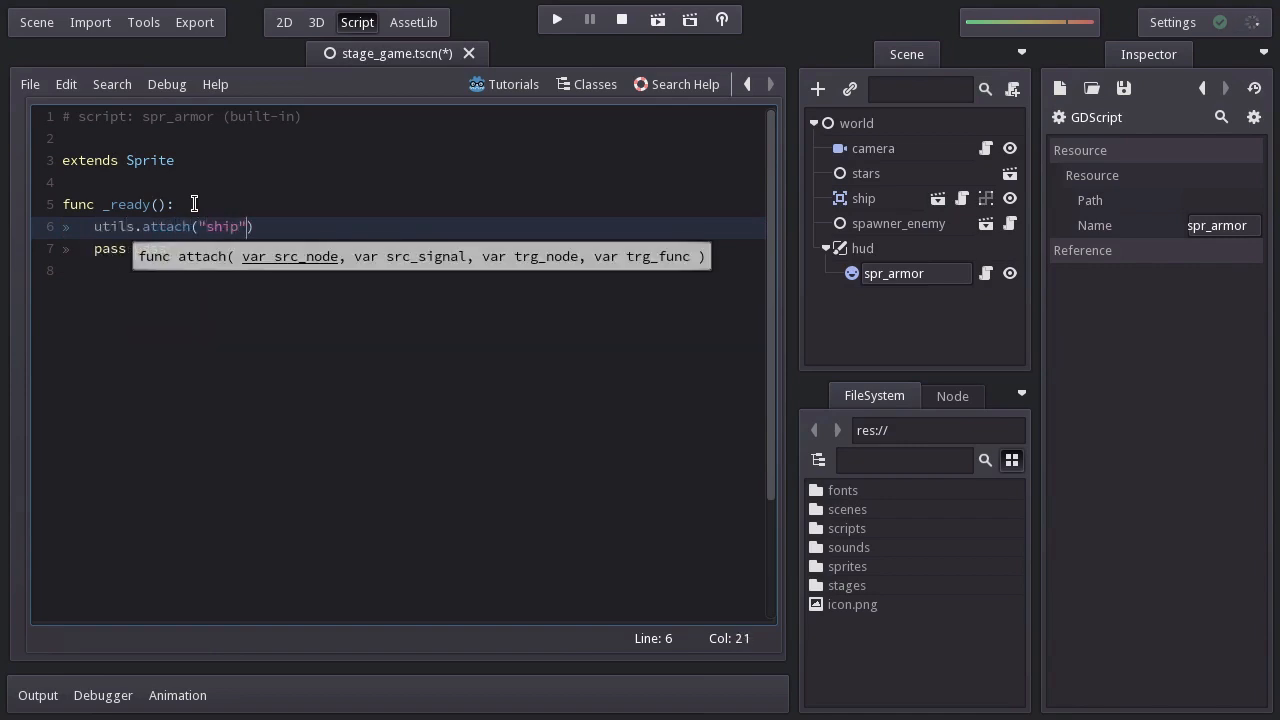
text(rmor_changed")
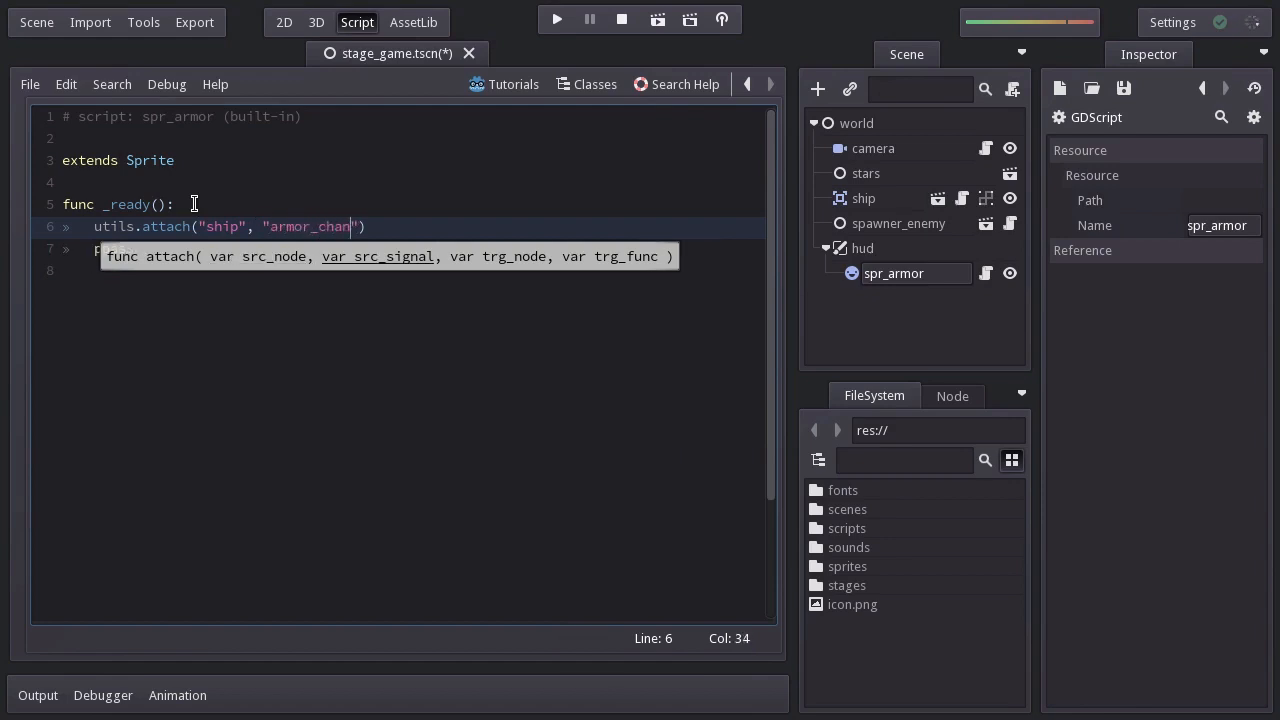
text(, se)
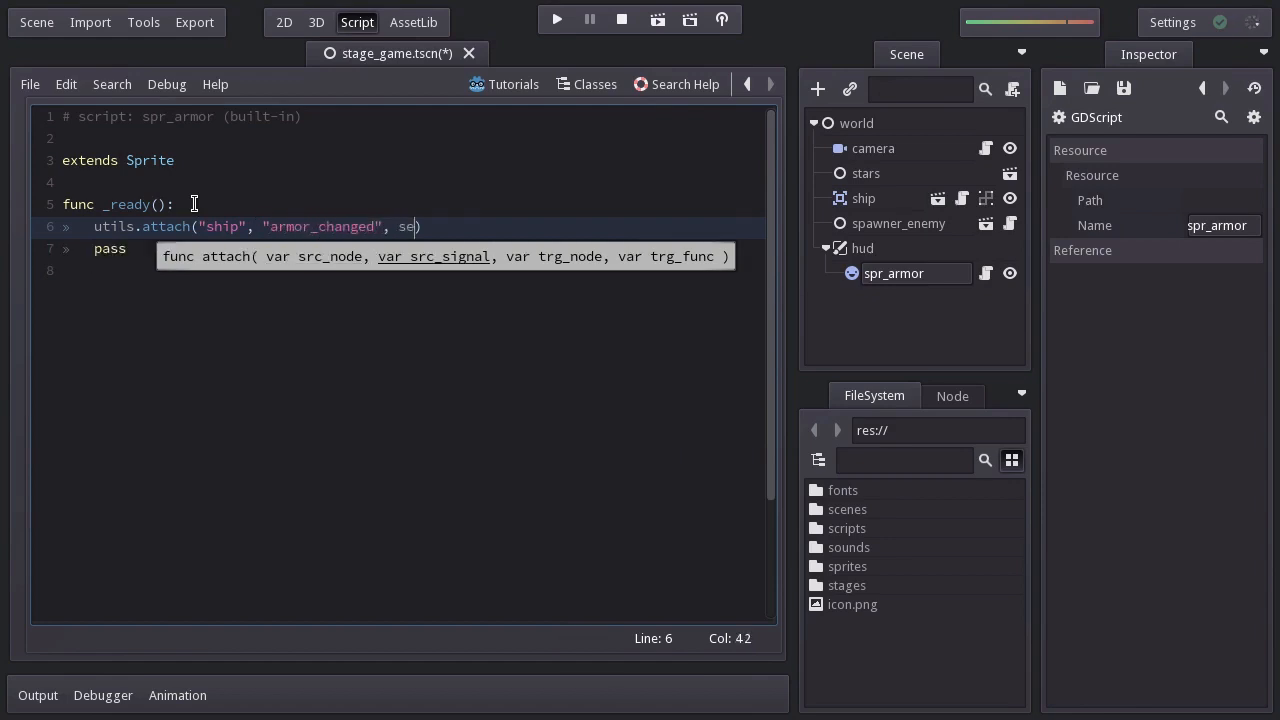
text(lf, "_o)
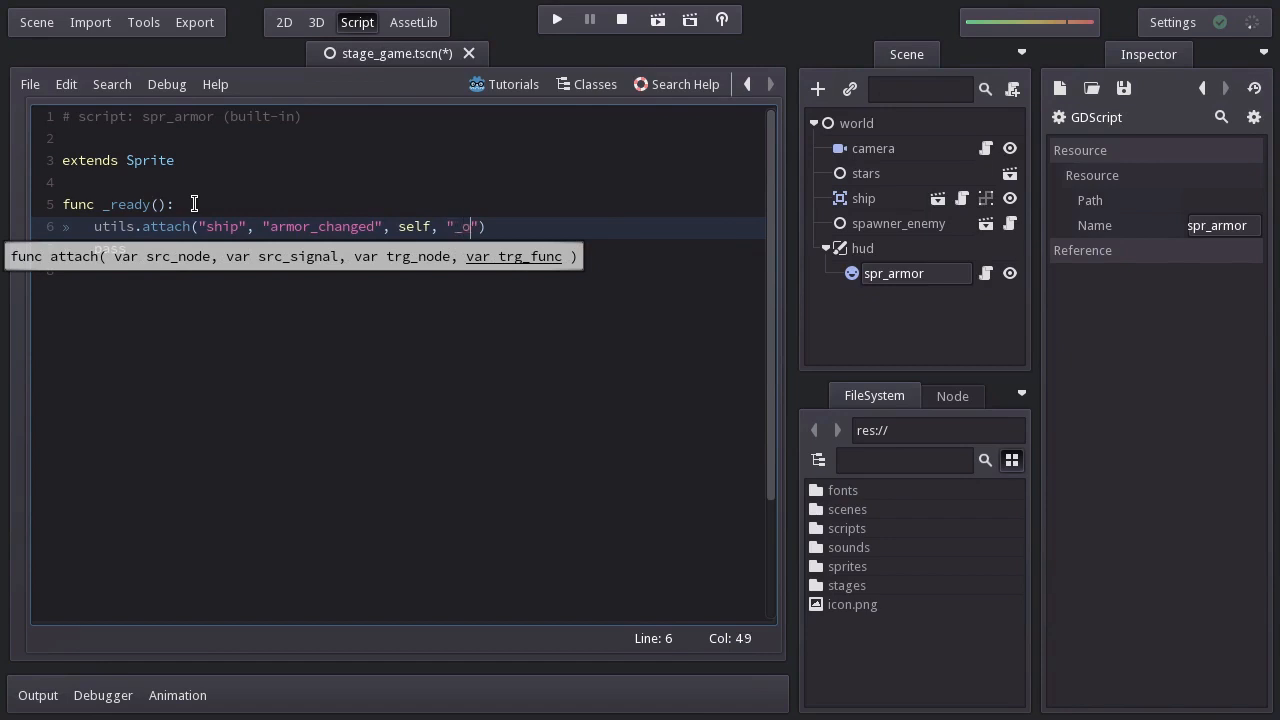
text(n_armor_changed)
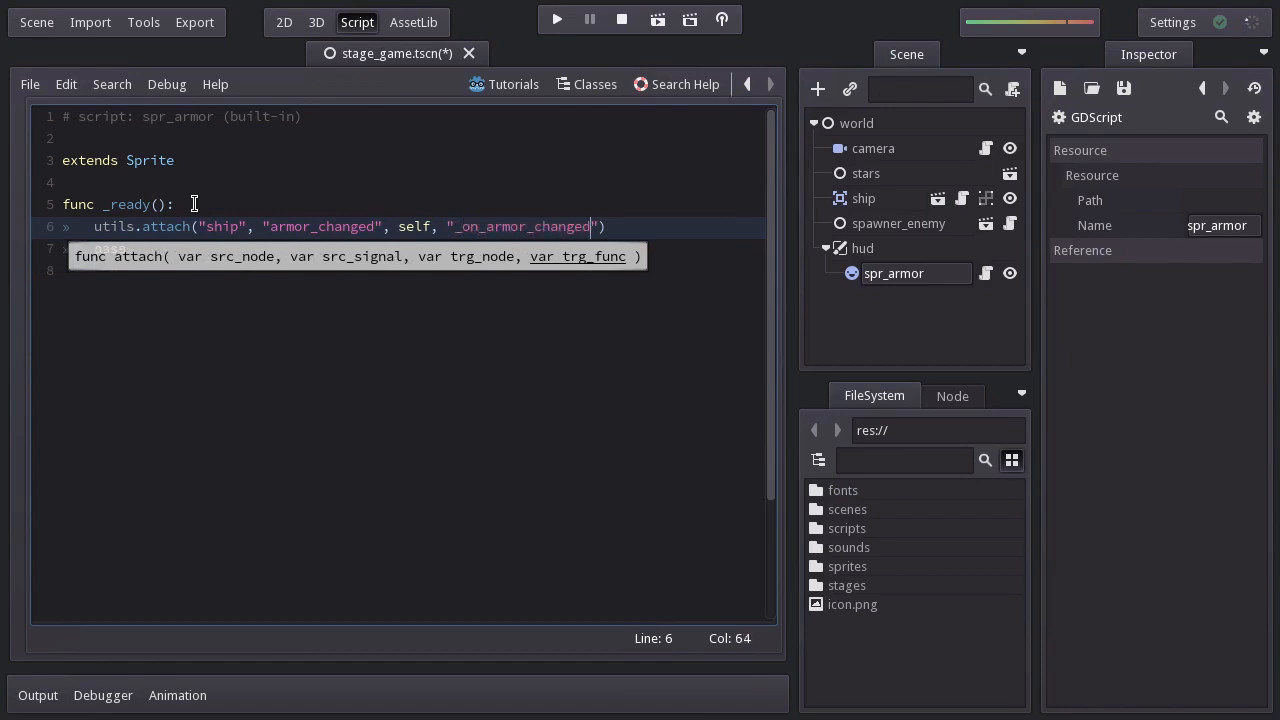
Below _ready(), add a function _on_armor_changed(armor) with pass as its body.
key(Down)
key(Down)
key(Return)
key(Return)
key(Return)
key(Up)
key(Up)
text(f)
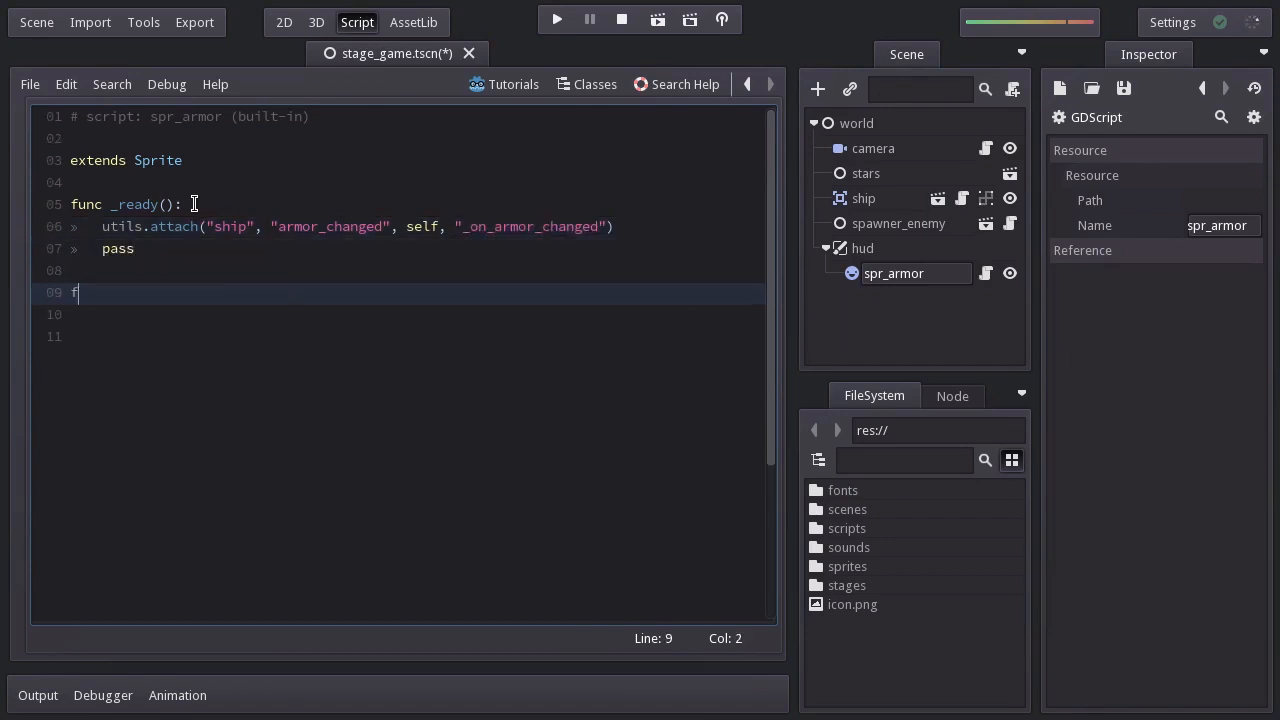
text(unc _on_armor_changed)
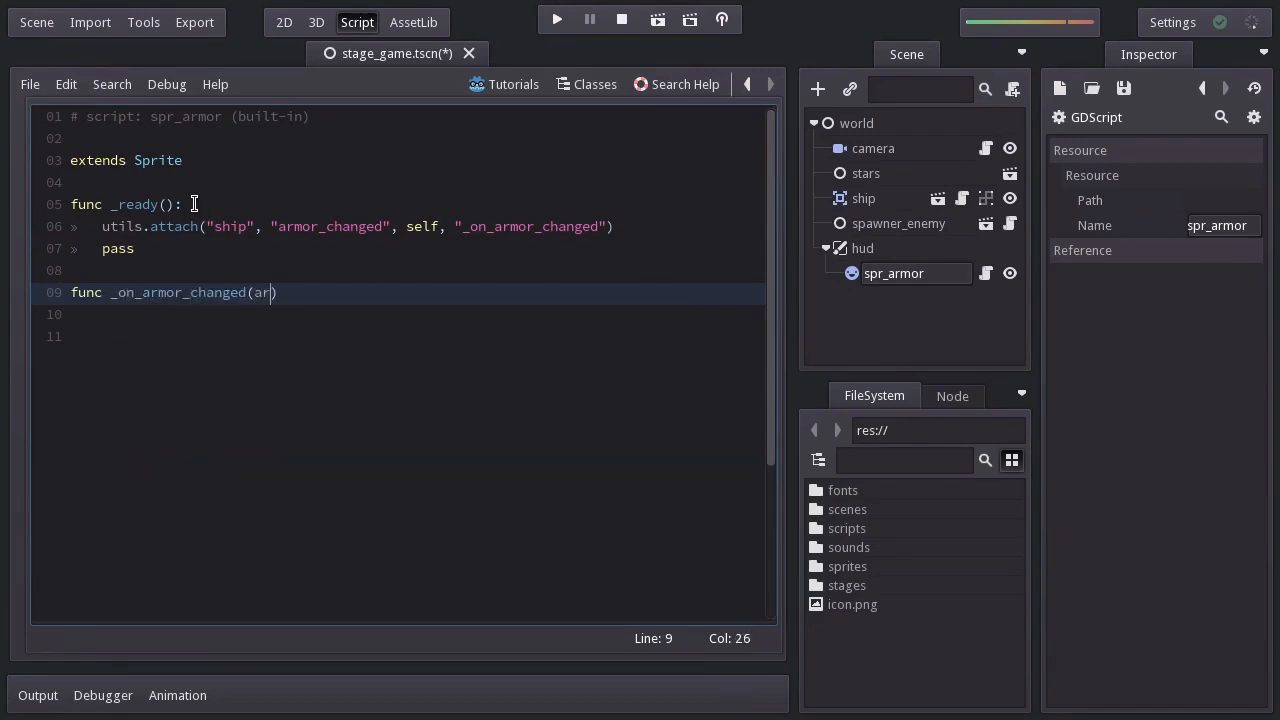
text((armor):)
key(Return)
text(pass)
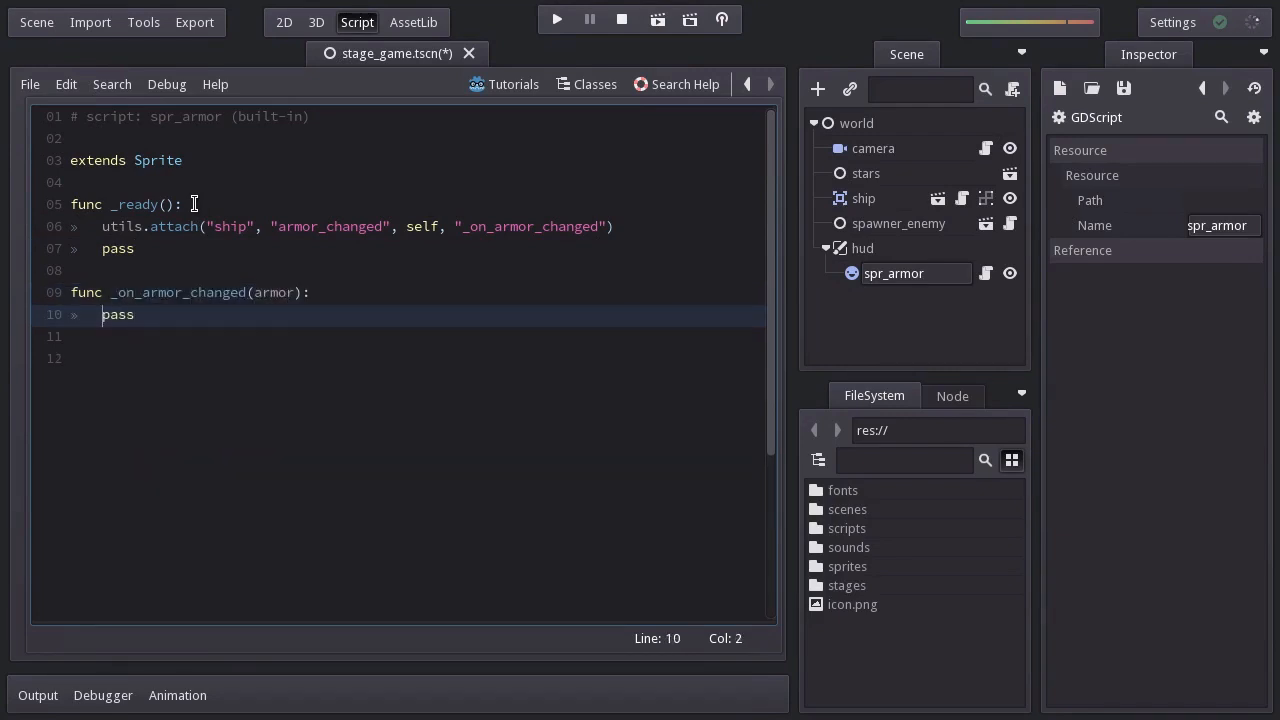
Insert set_frame(armor) above pass in the _on_armor_changed function.
key(Return)
key(Up)
text(set_frame())
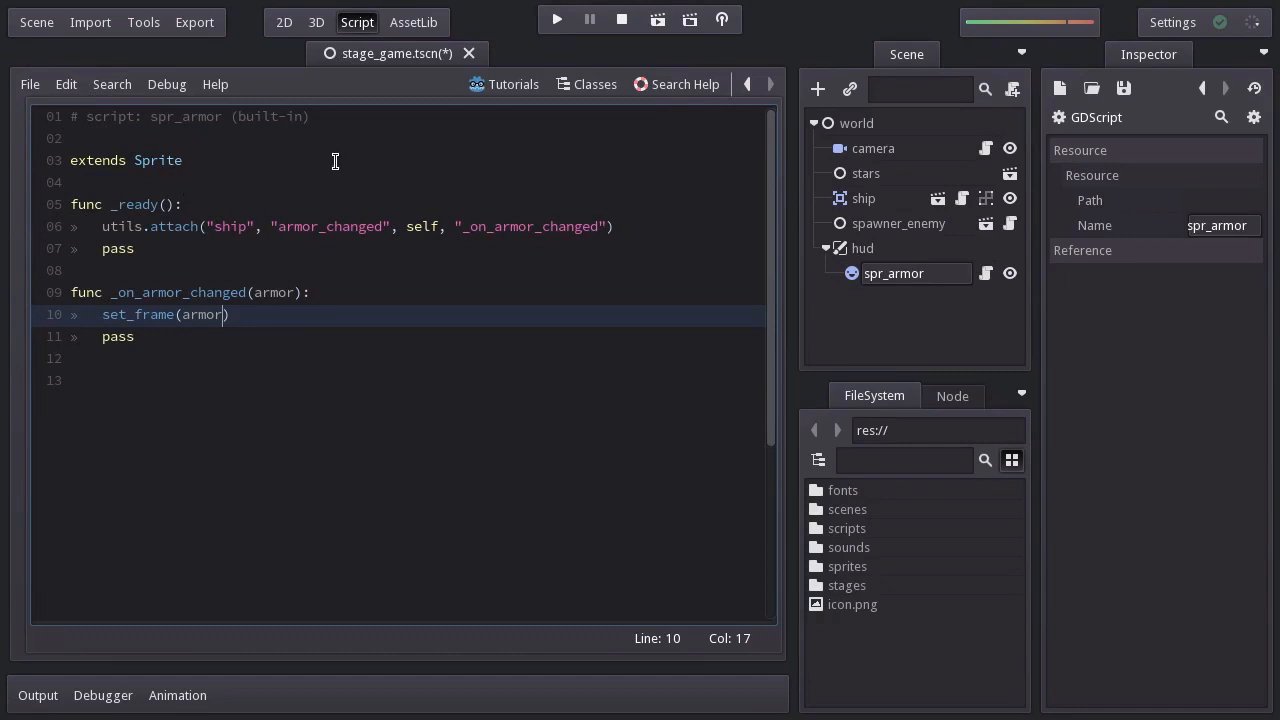
Run the game to test the armor display, and close the game window.
click(563, 23)
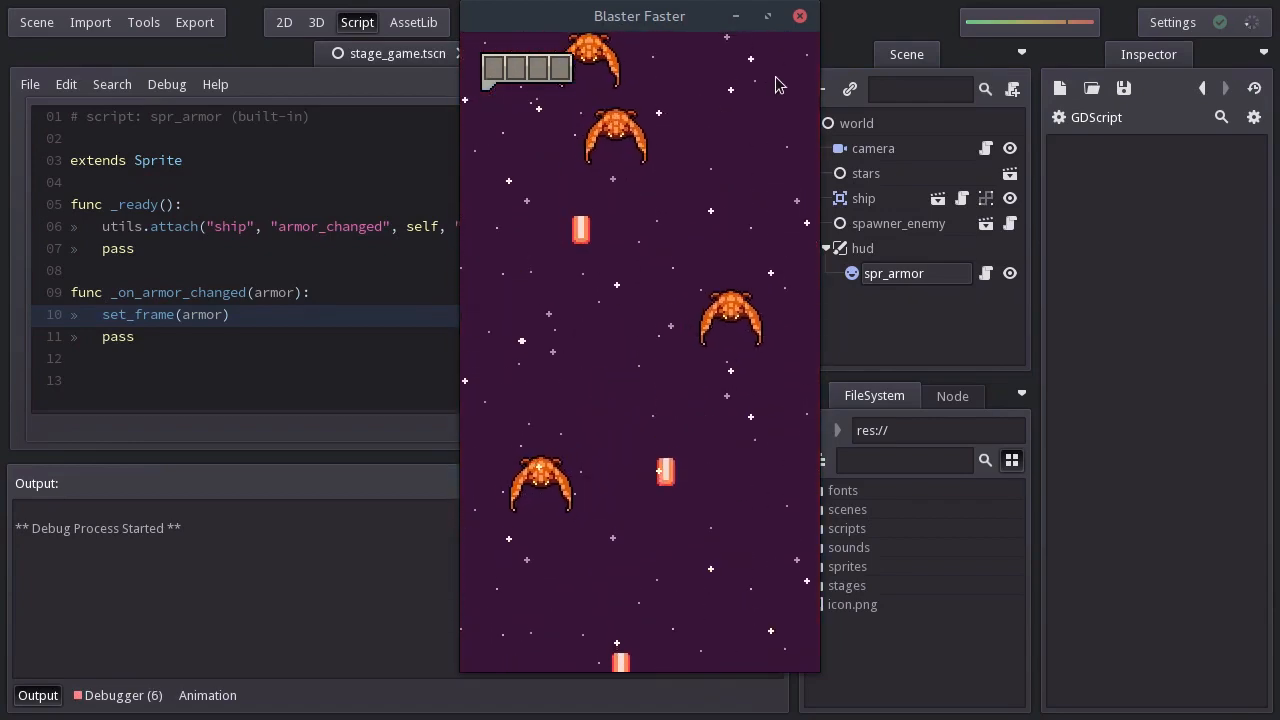
click(800, 17)
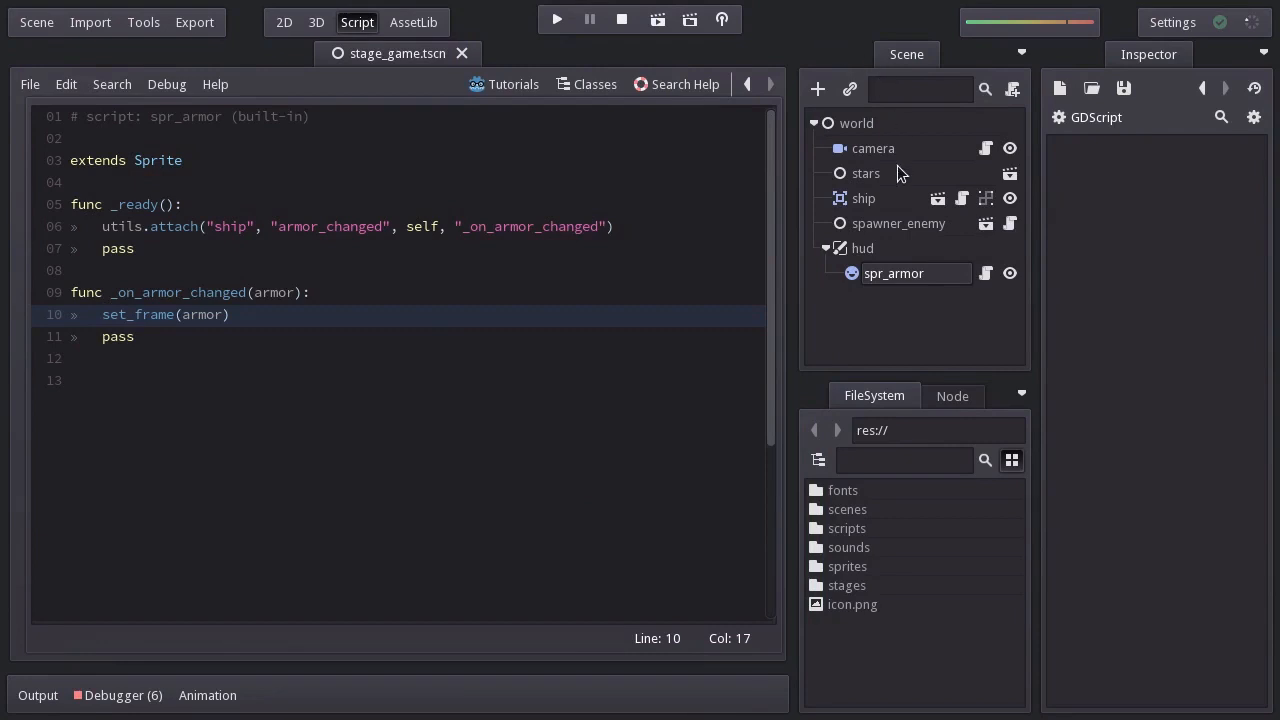
Add a TextureFrame node as a child of hud and rename it tex_score.
right_click(869, 249)
click(930, 266)
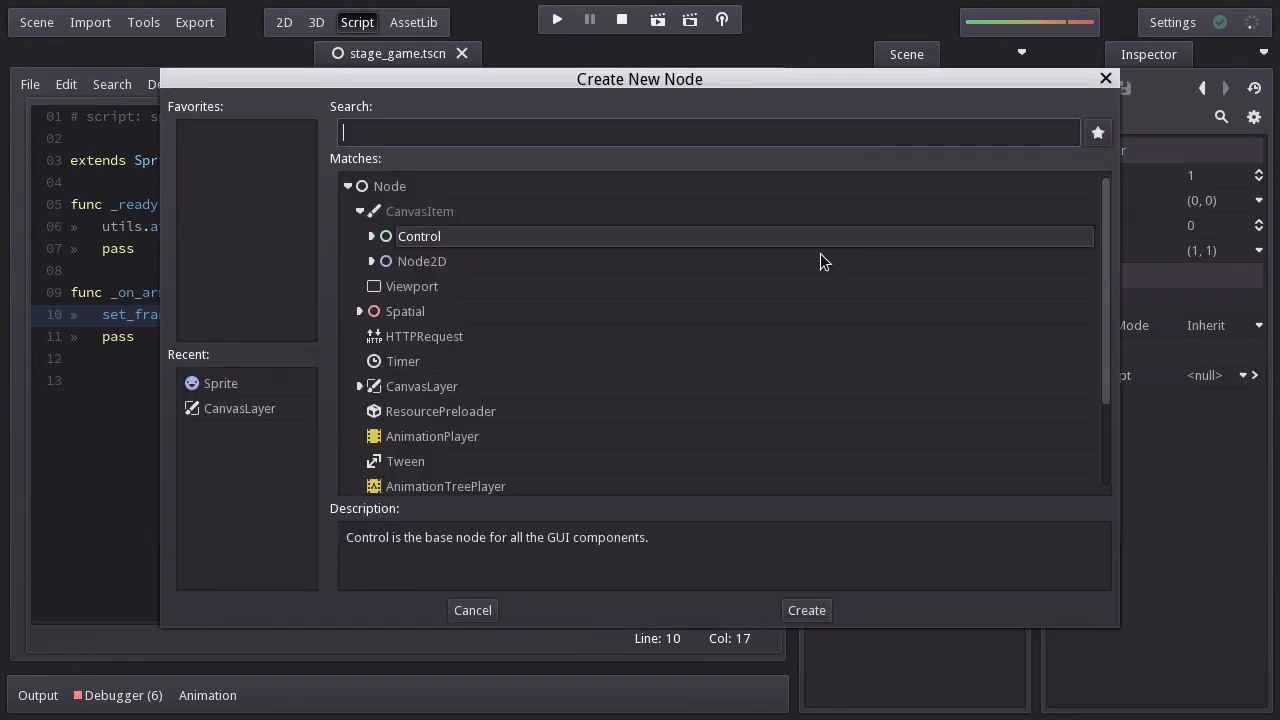
click(372, 236)
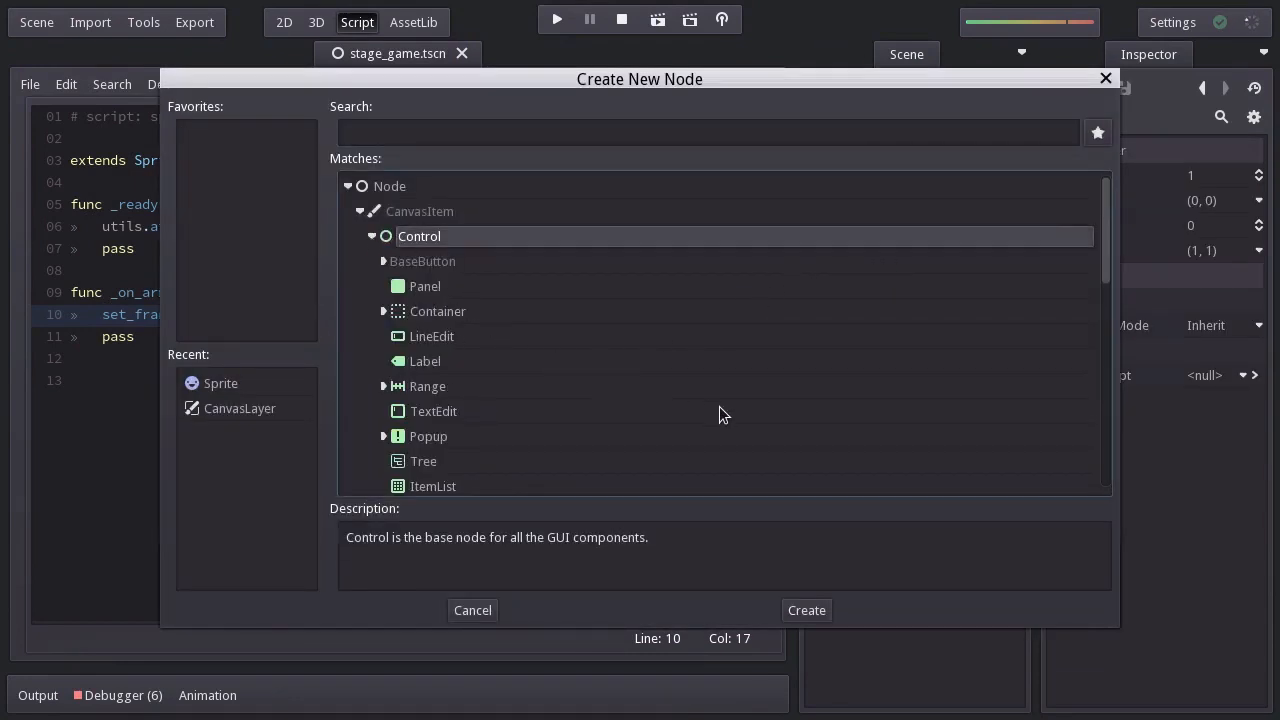
drag(1106, 262, 1099, 375)
click(528, 326)
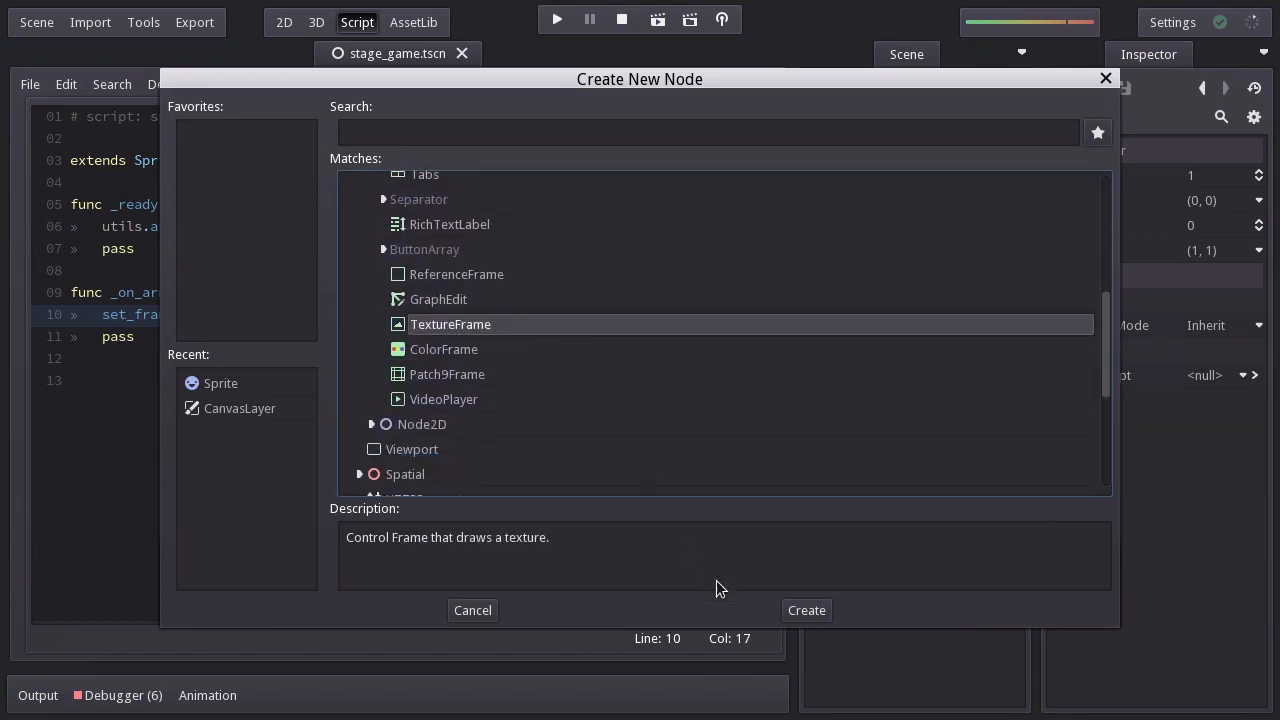
click(796, 610)
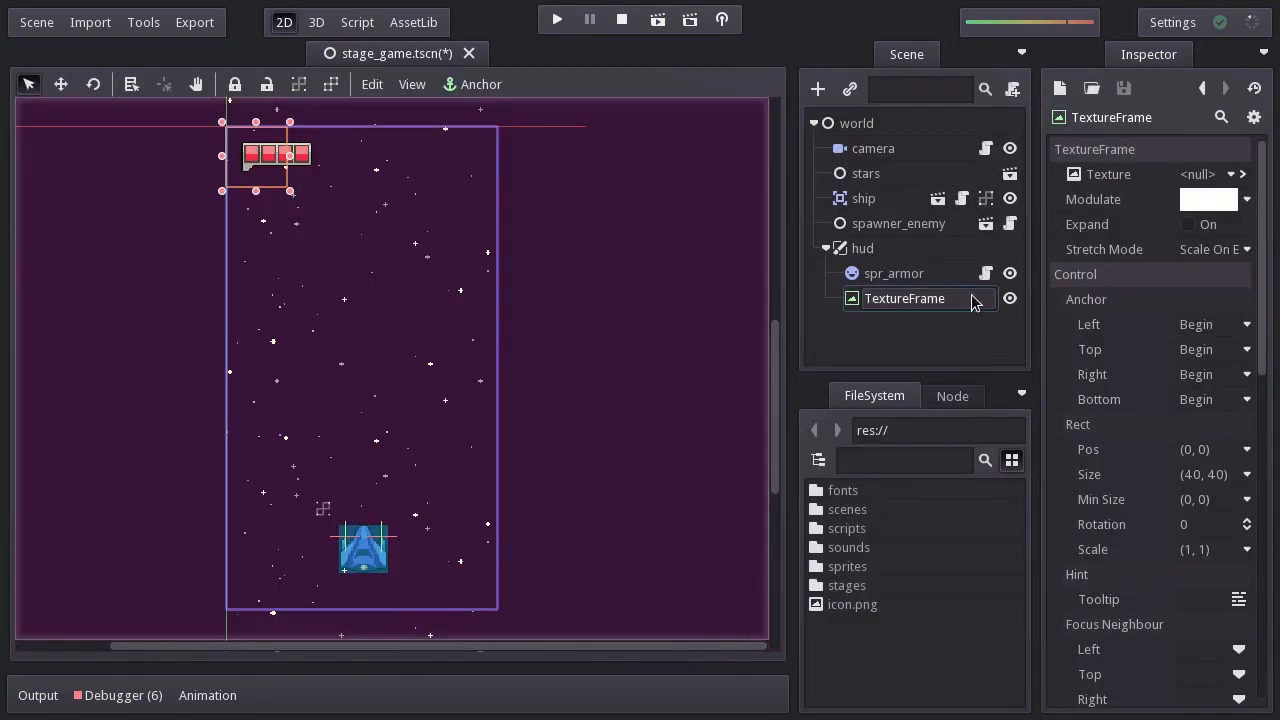
double_click(905, 298)
text(tex_score)
key(Return)
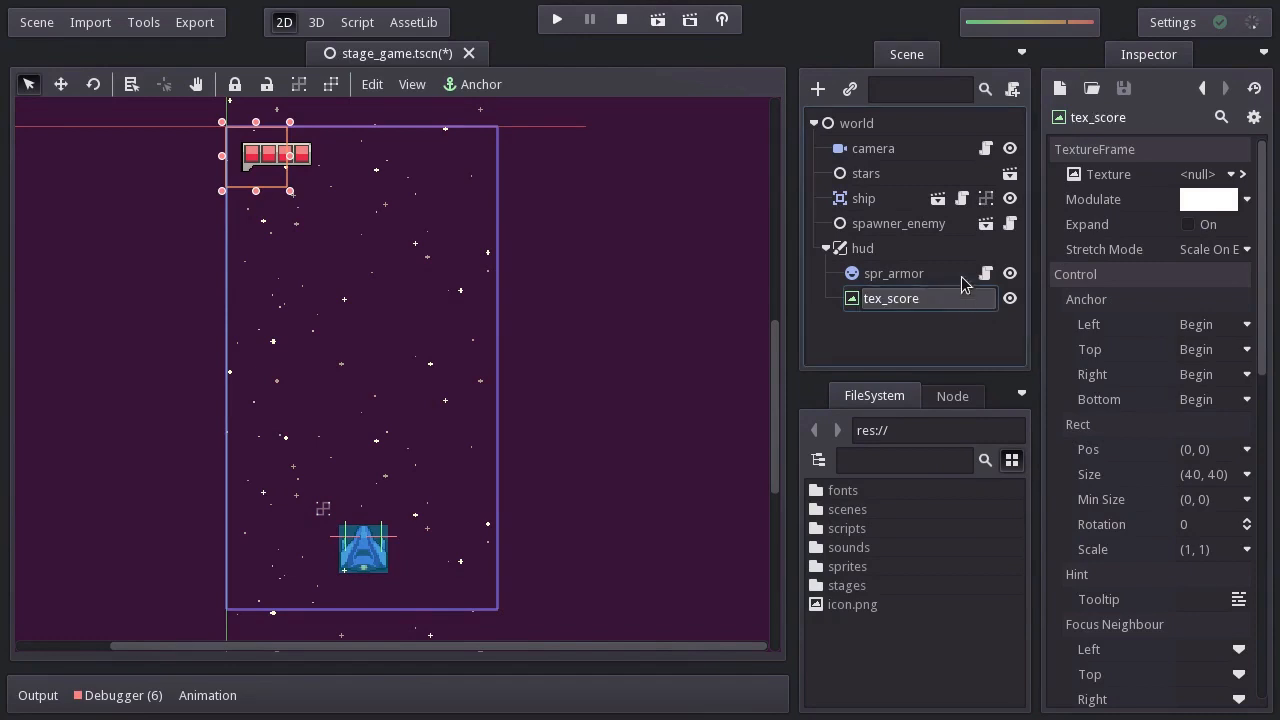
Load score.png from res://sprites as the texture of tex_score.
click(1231, 174)
click(1170, 285)
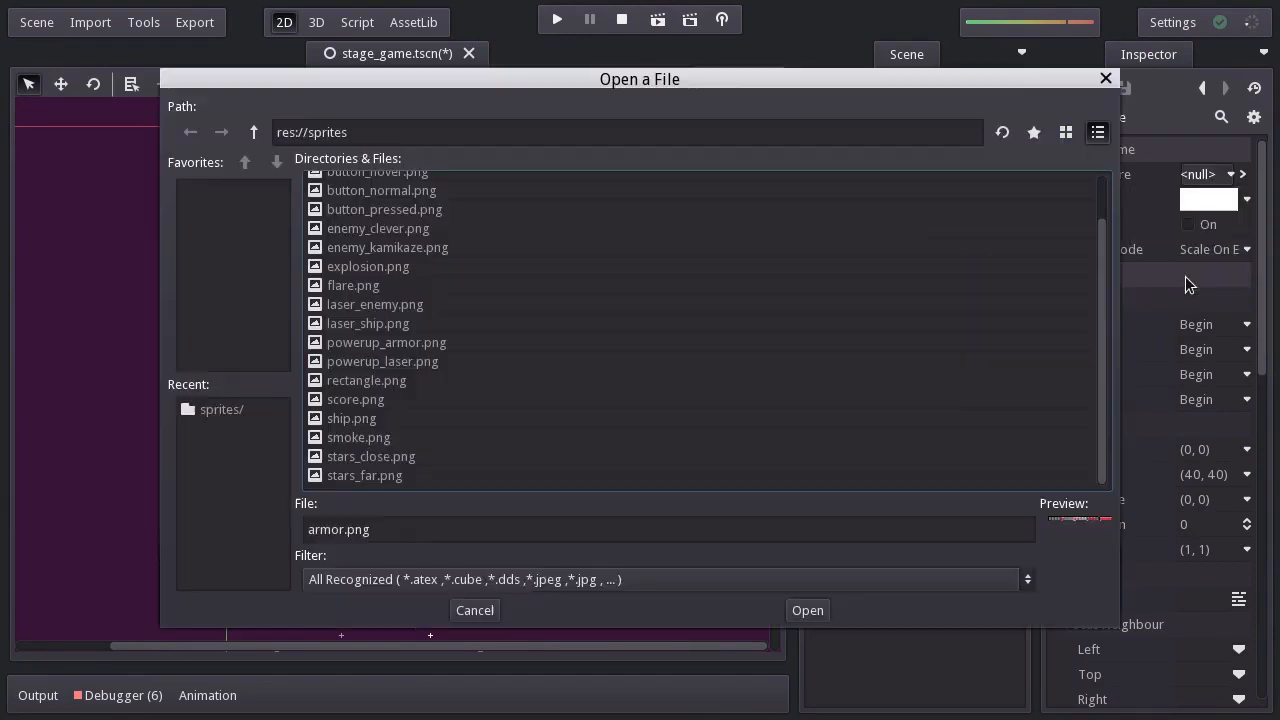
click(436, 400)
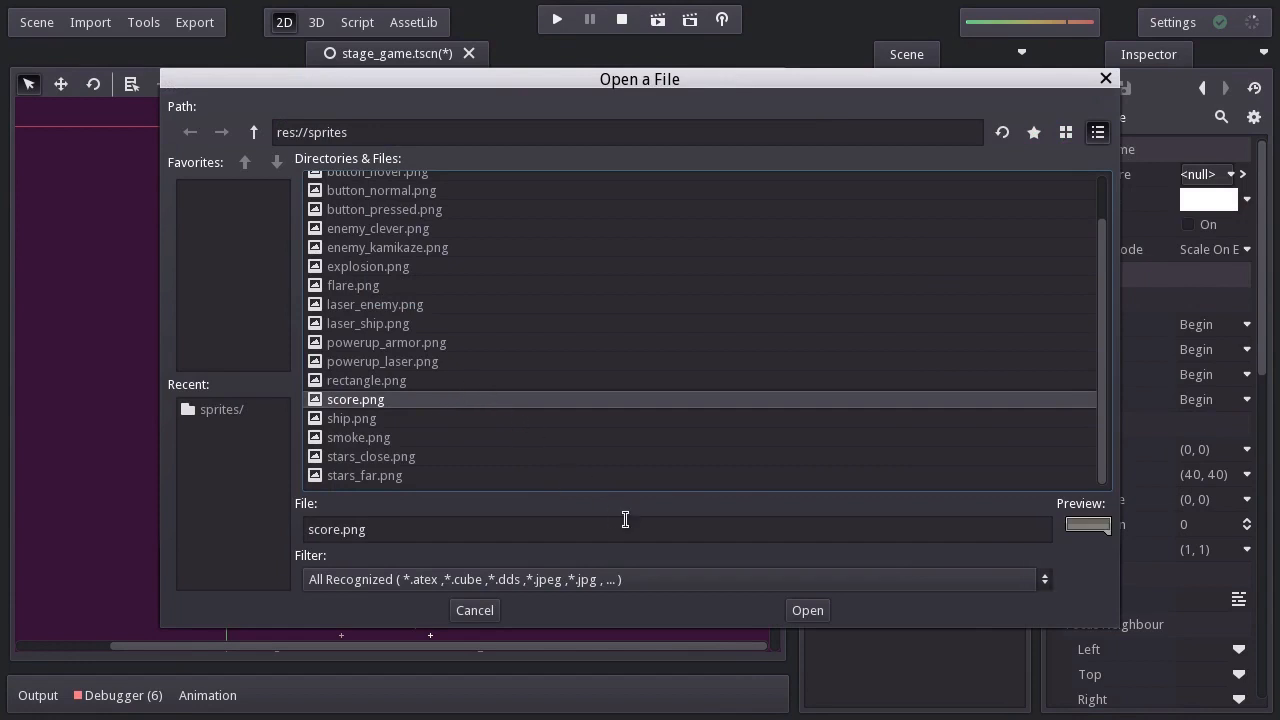
click(806, 610)
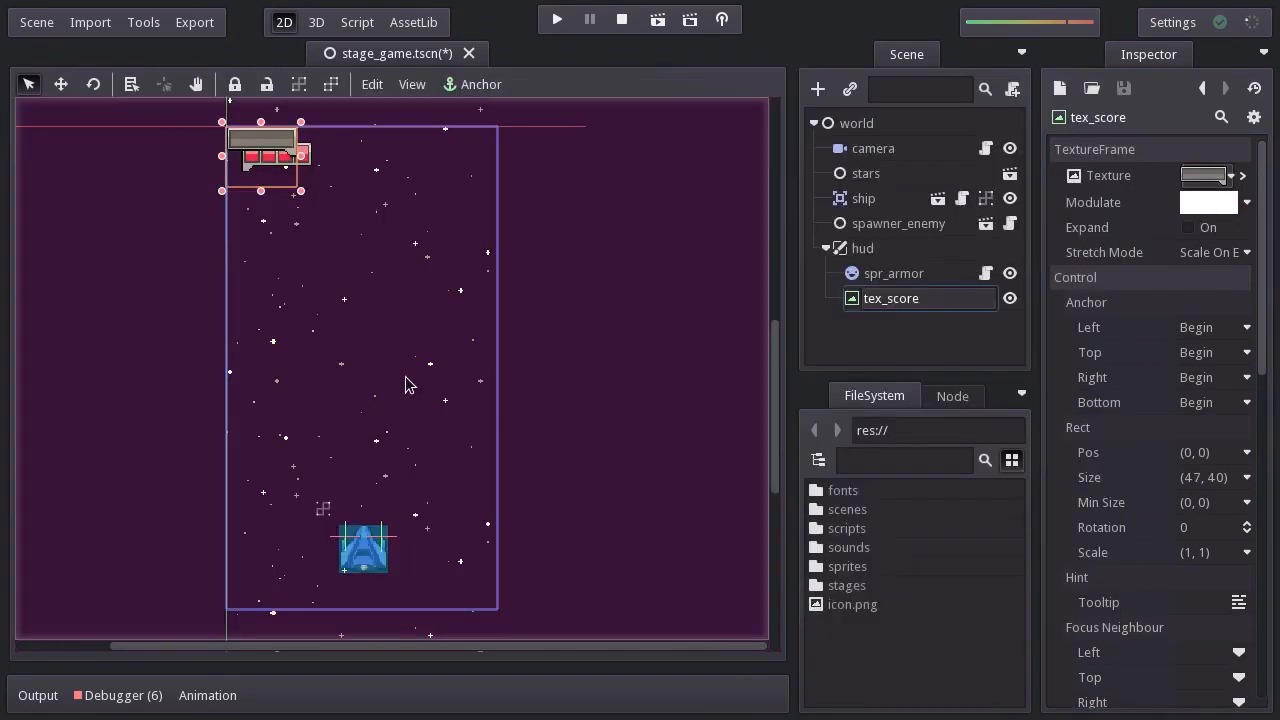
Reduce the height of tex_score to 20 and set its position to (123, 10).
drag(301, 191, 301, 160)
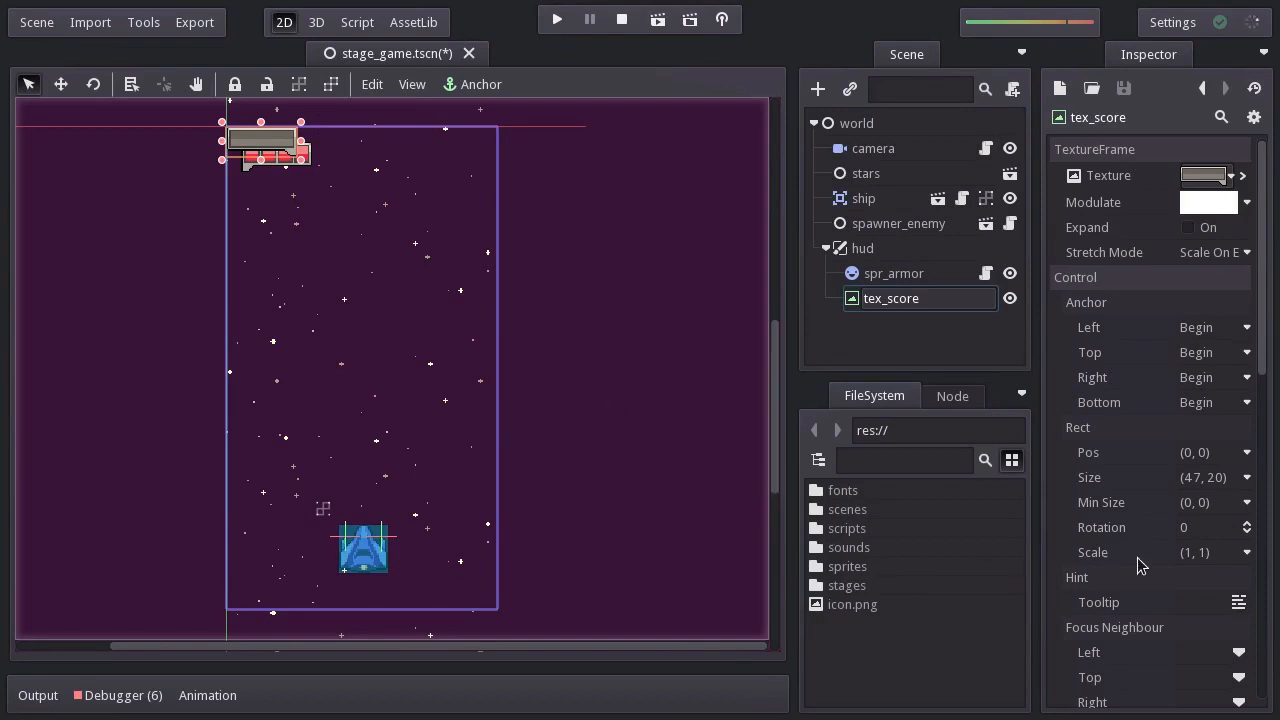
click(1238, 452)
text(123)
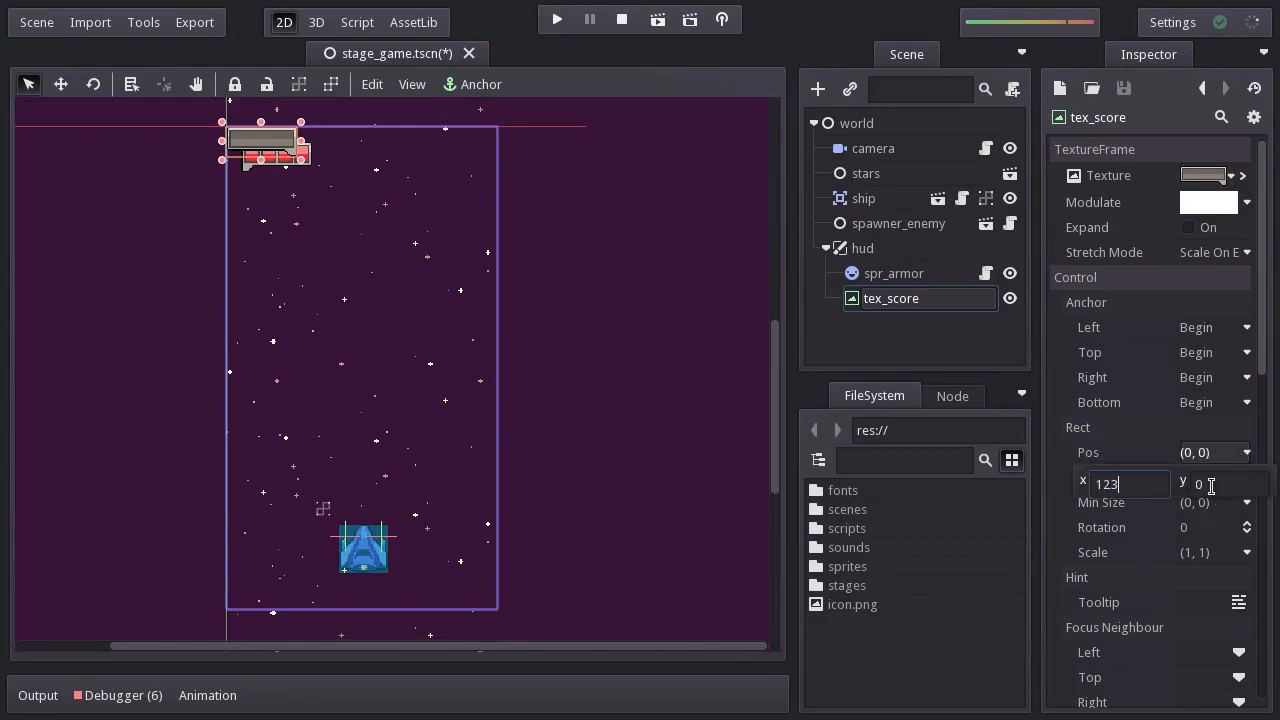
key(Tab)
text(10)
key(Return)
Add a Label node as a child of tex_score and rename it label.
right_click(898, 298)
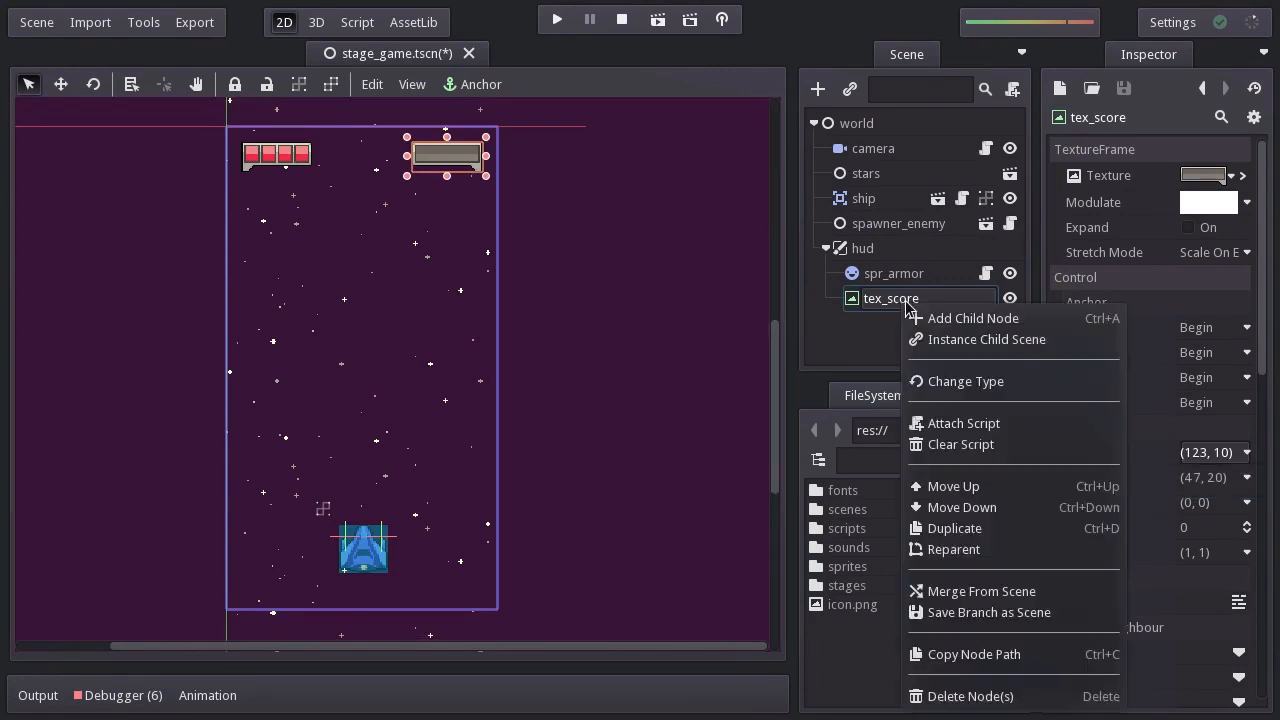
click(915, 320)
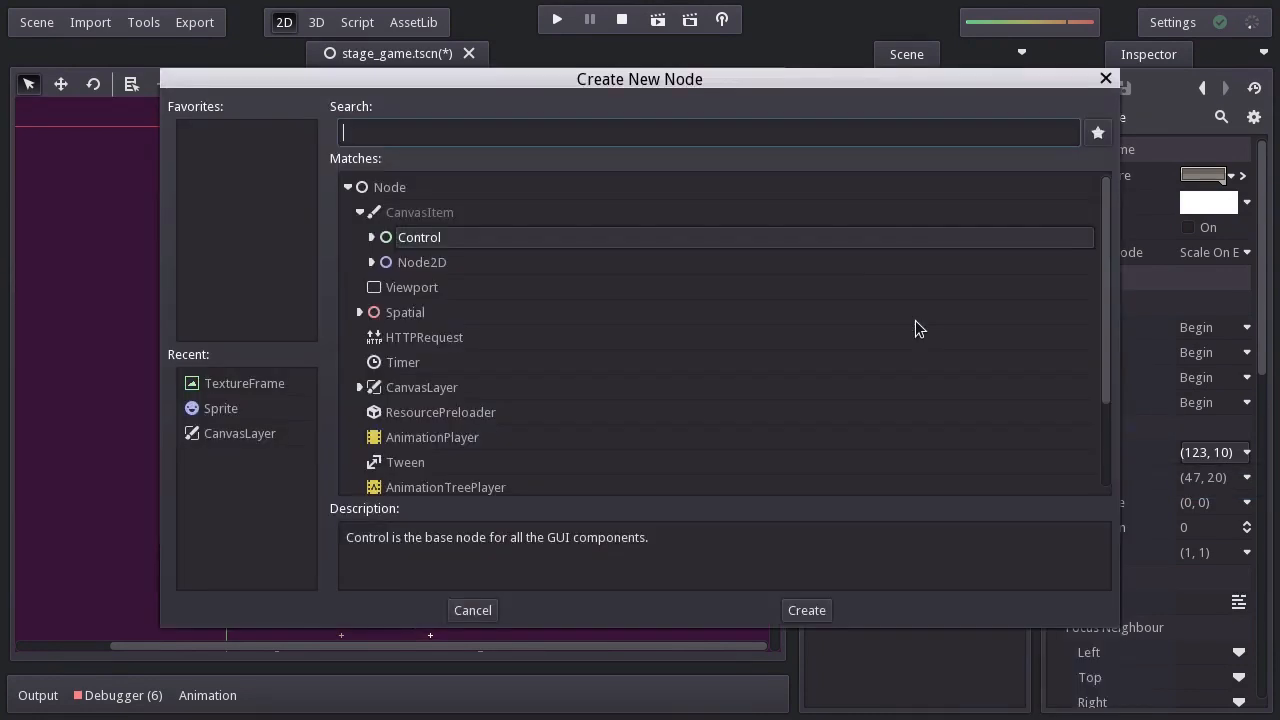
click(371, 237)
click(418, 364)
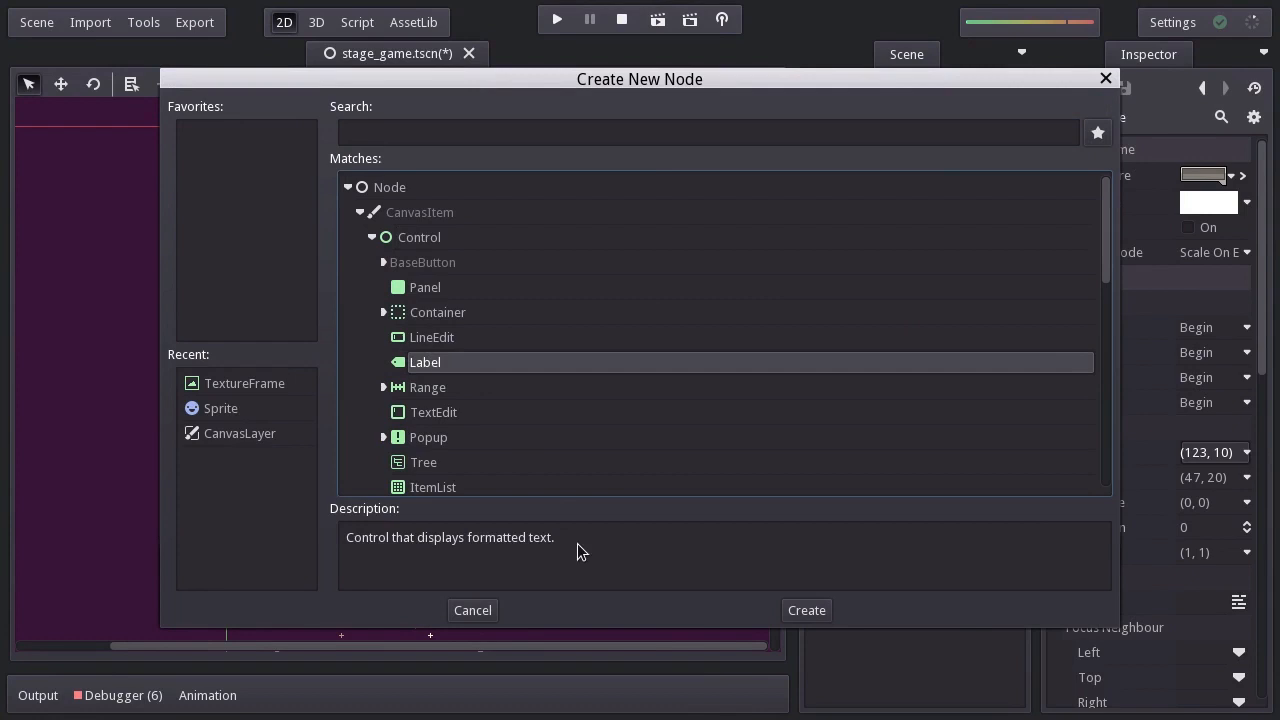
click(806, 610)
double_click(950, 332)
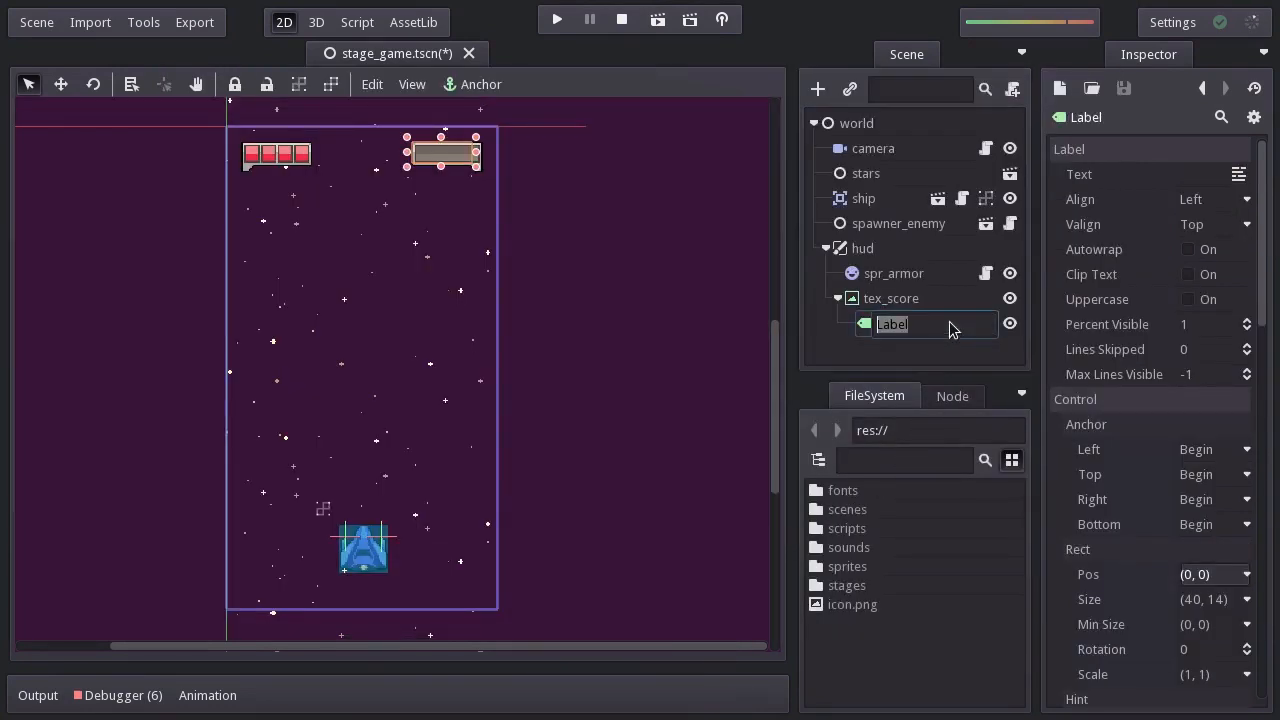
text(label)
key(Return)
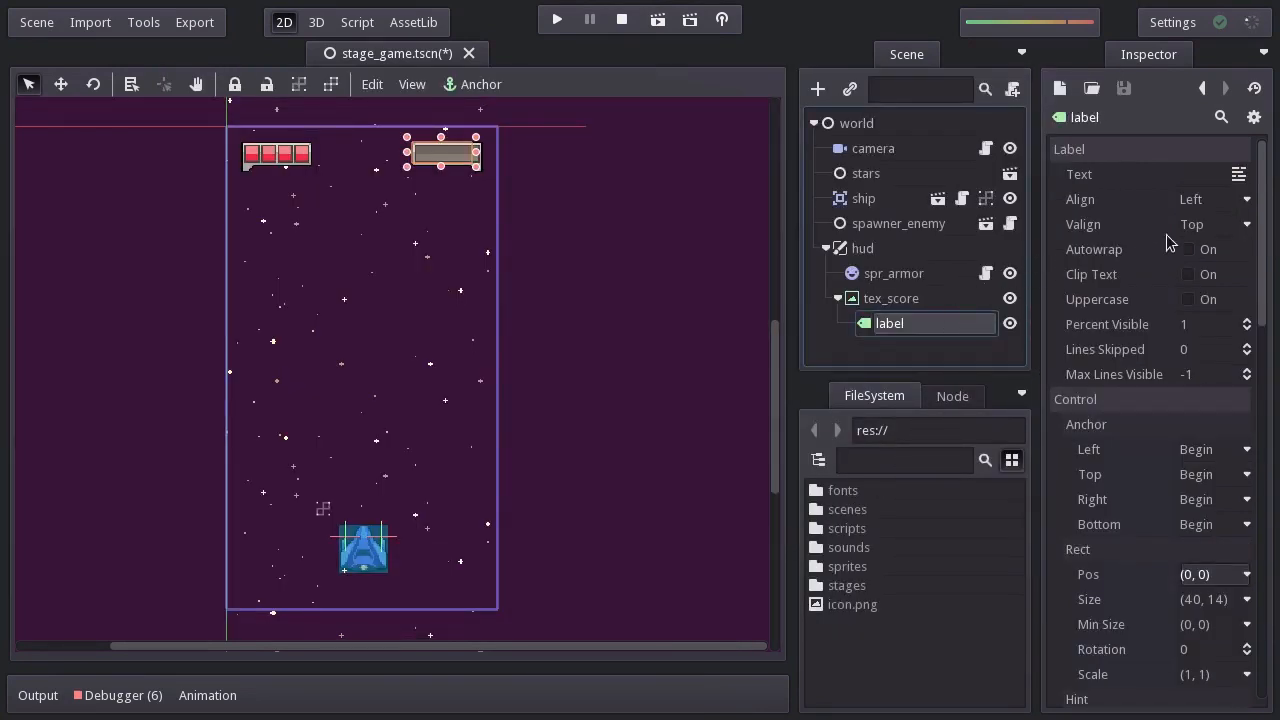
Set the label's text to 0 and its horizontal alignment to Right.
click(1212, 176)
key(Return)
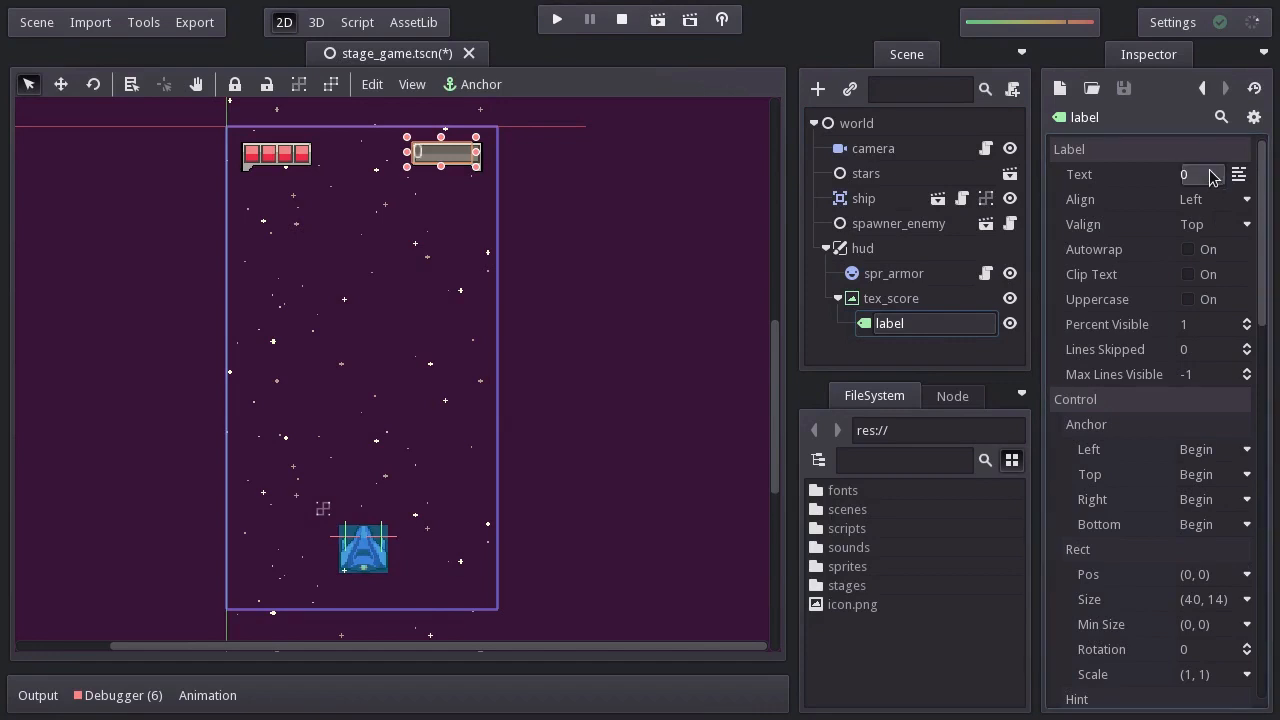
click(1203, 199)
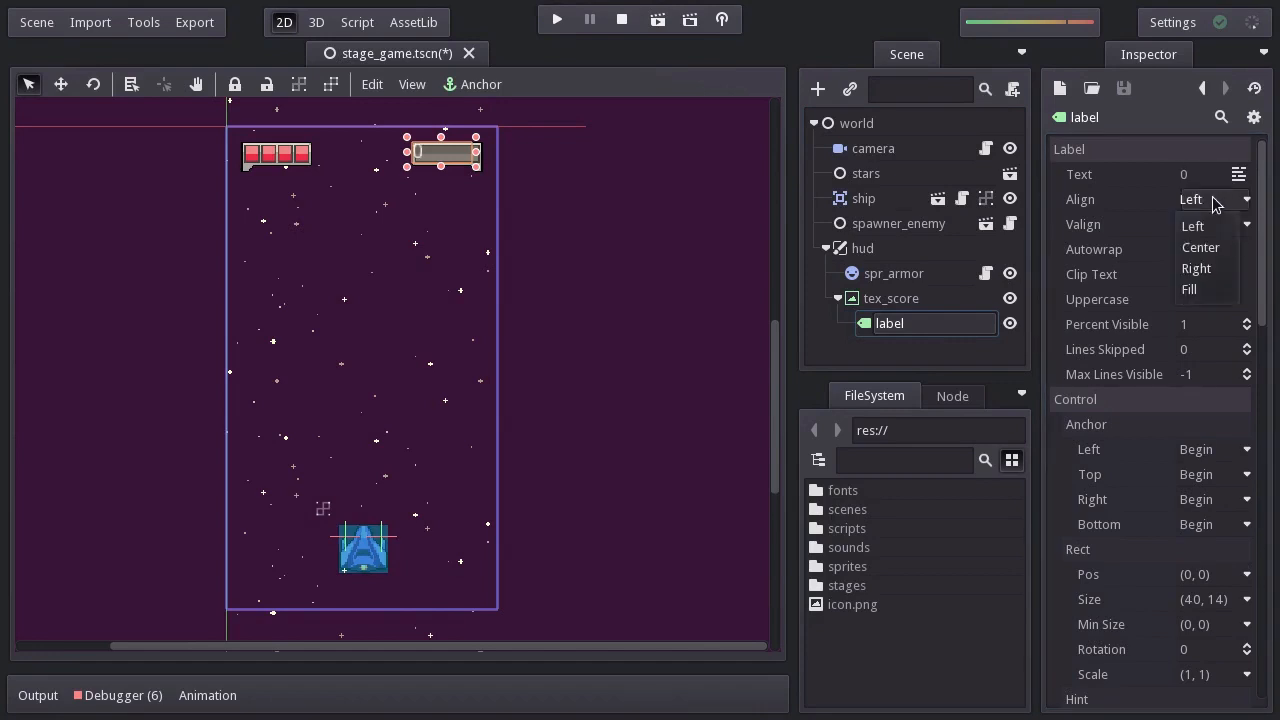
click(1212, 268)
Set the label's position to (3, 1) and its width to 41.
click(1188, 576)
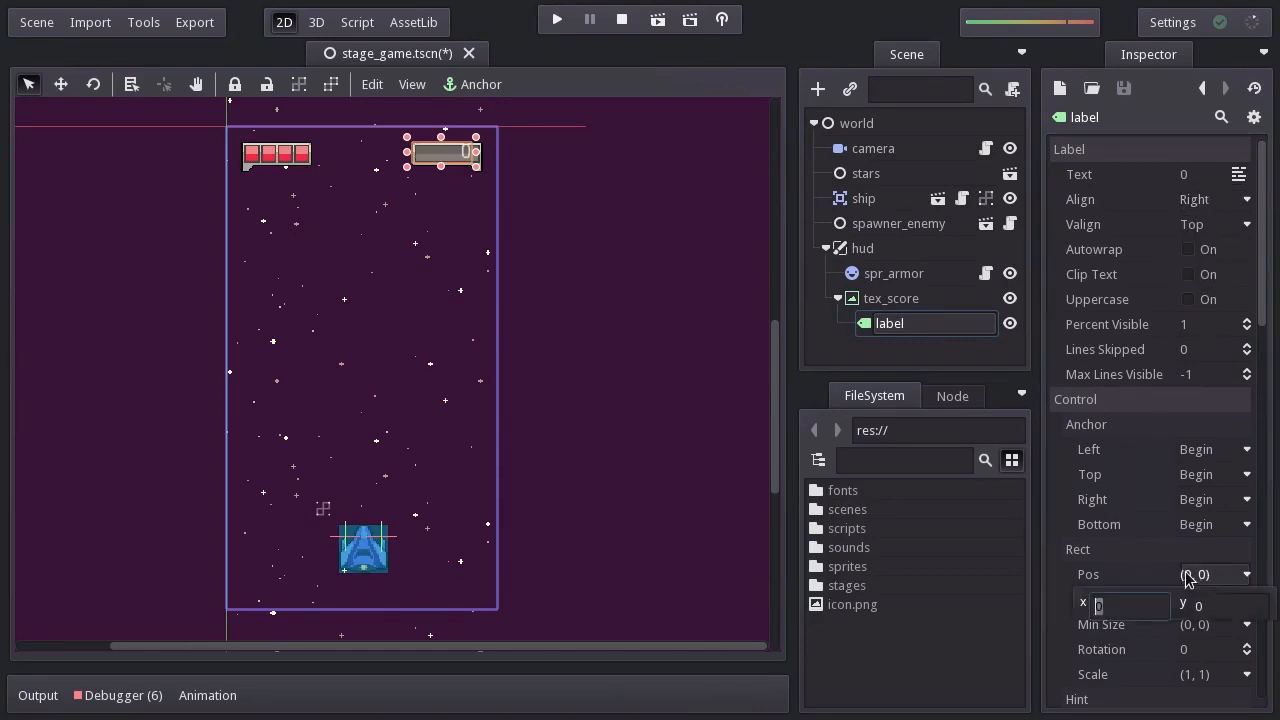
text(3)
click(1207, 604)
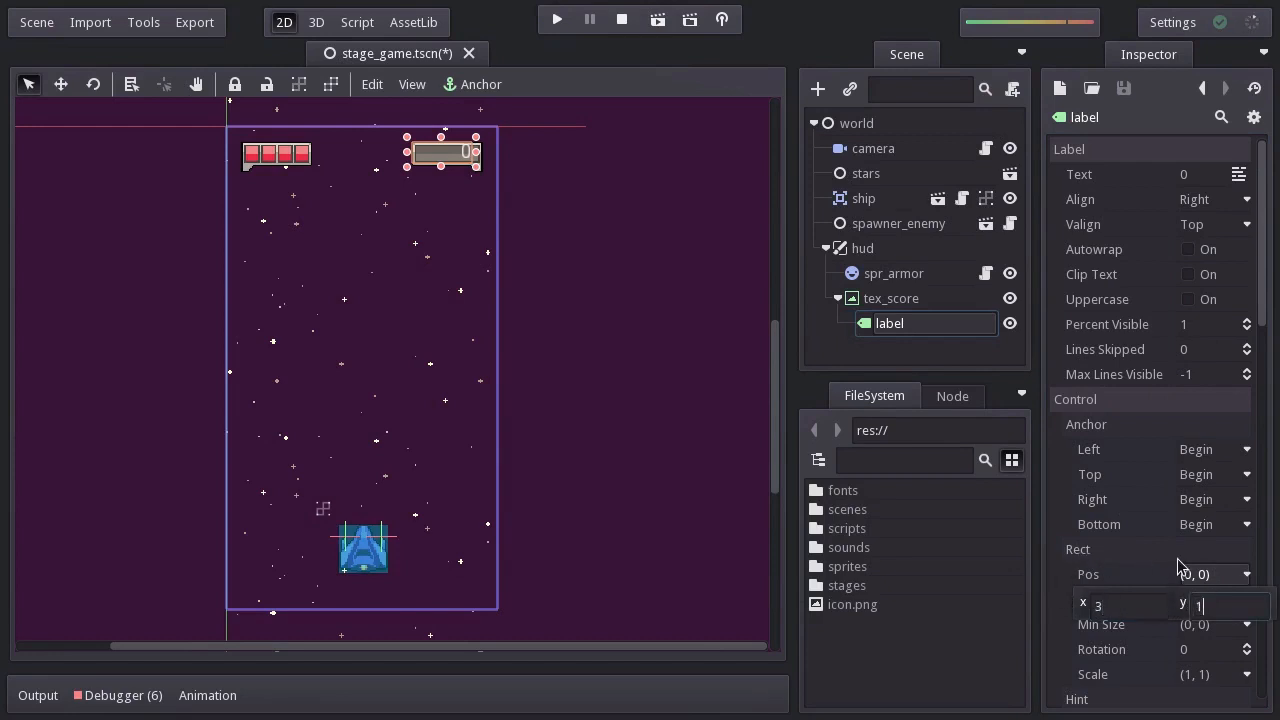
text(1)
key(Return)
click(1200, 597)
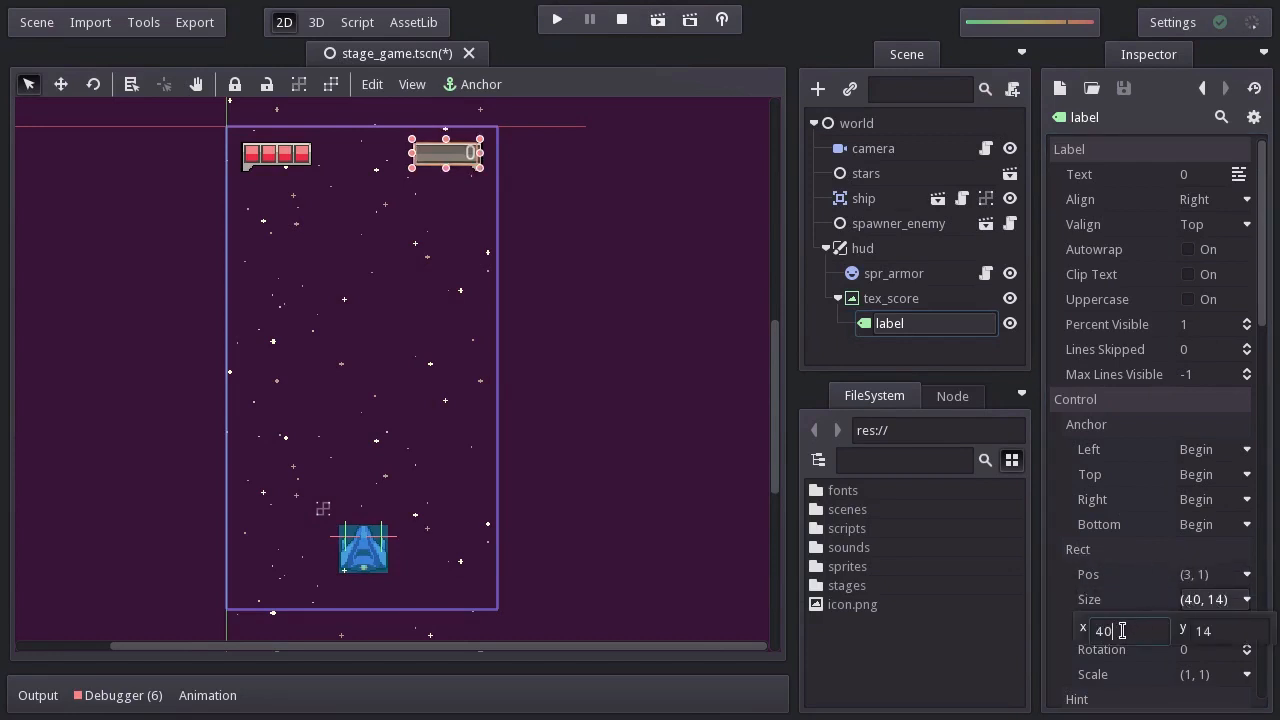
text(41)
key(Return)
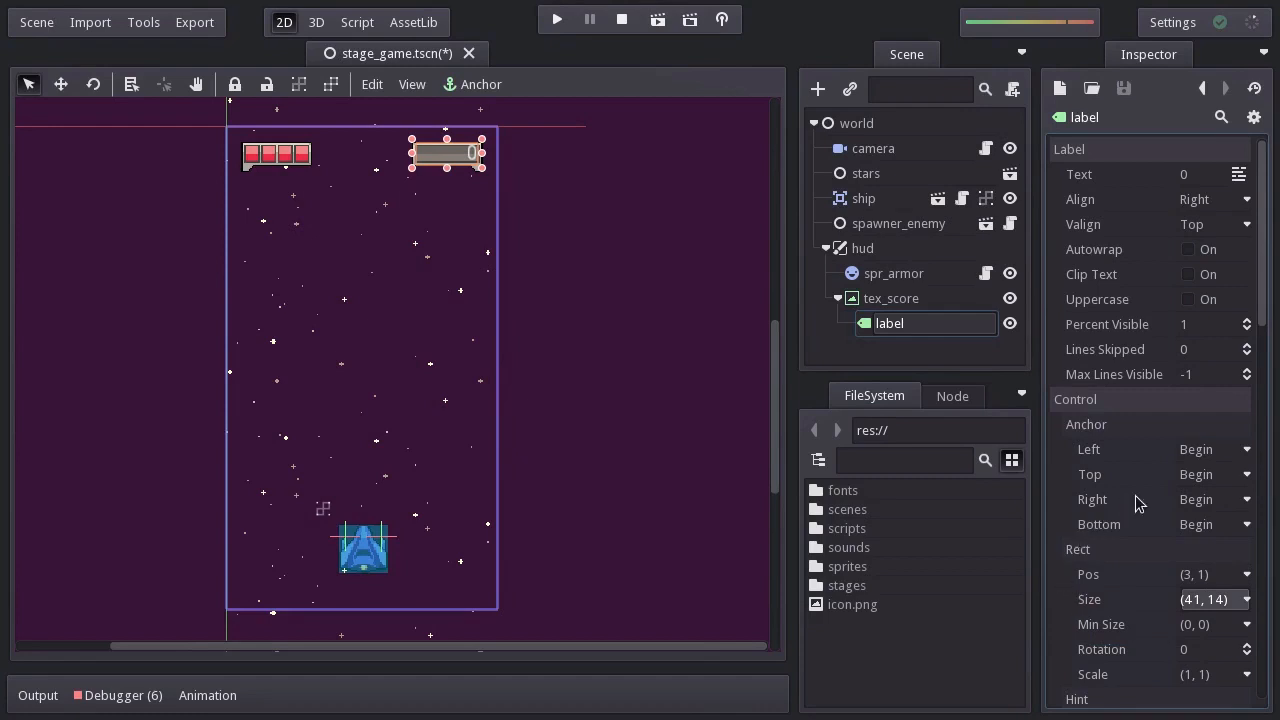
Assign a new DynamicFont as the label's custom font and open it for editing.
scroll(1260, 330, down, 2)
drag(1260, 333, 1235, 528)
click(1218, 464)
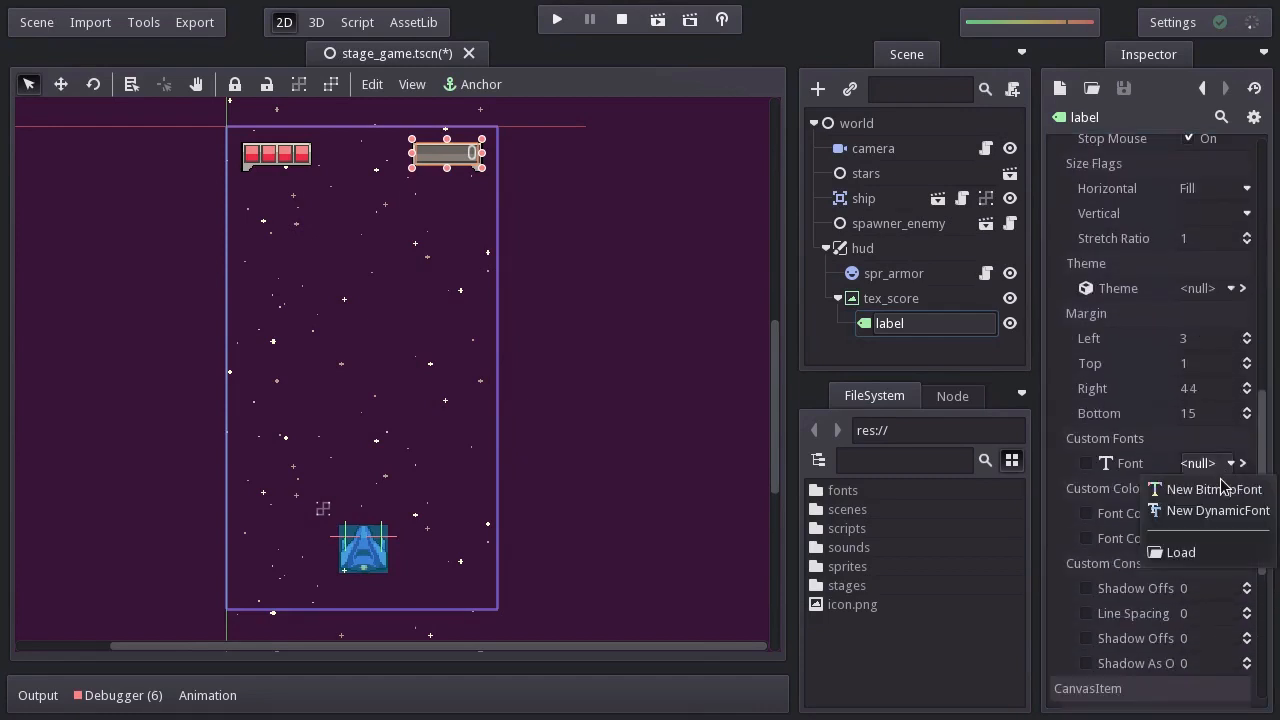
click(1207, 510)
click(1215, 466)
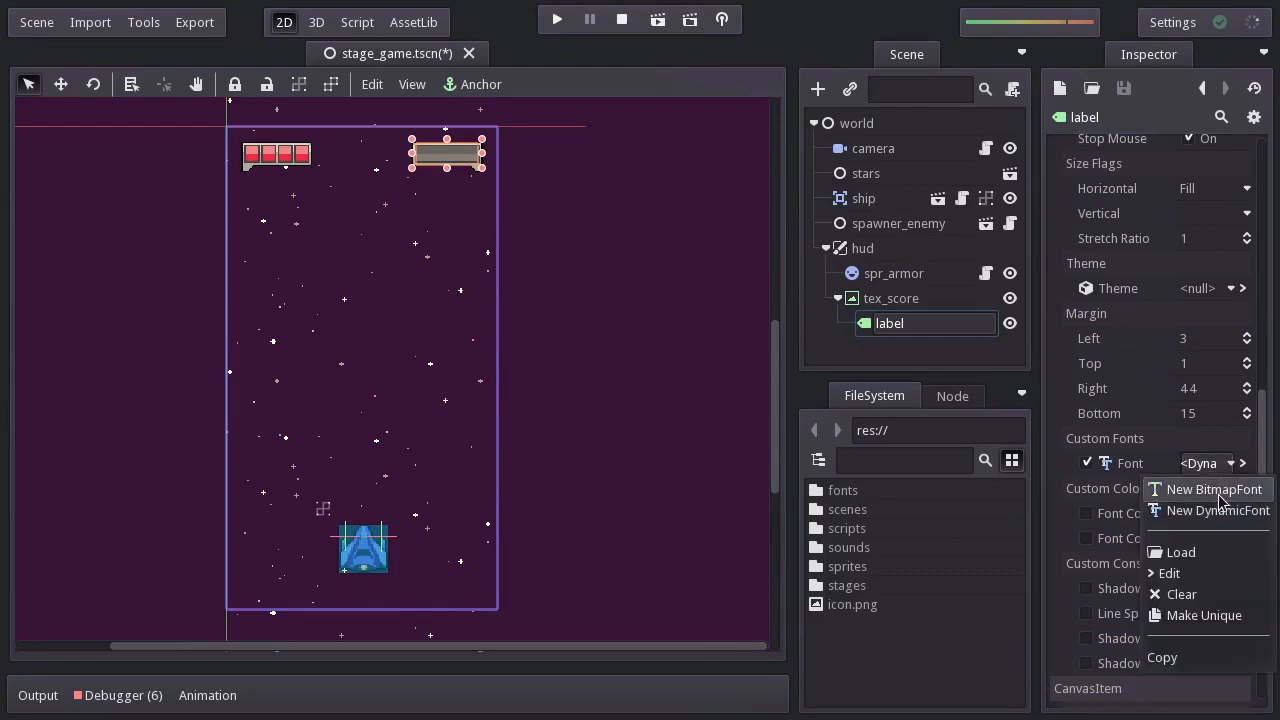
click(1195, 563)
Load m5x7.ttf from the project's fonts folder as the DynamicFont's font data.
click(1207, 276)
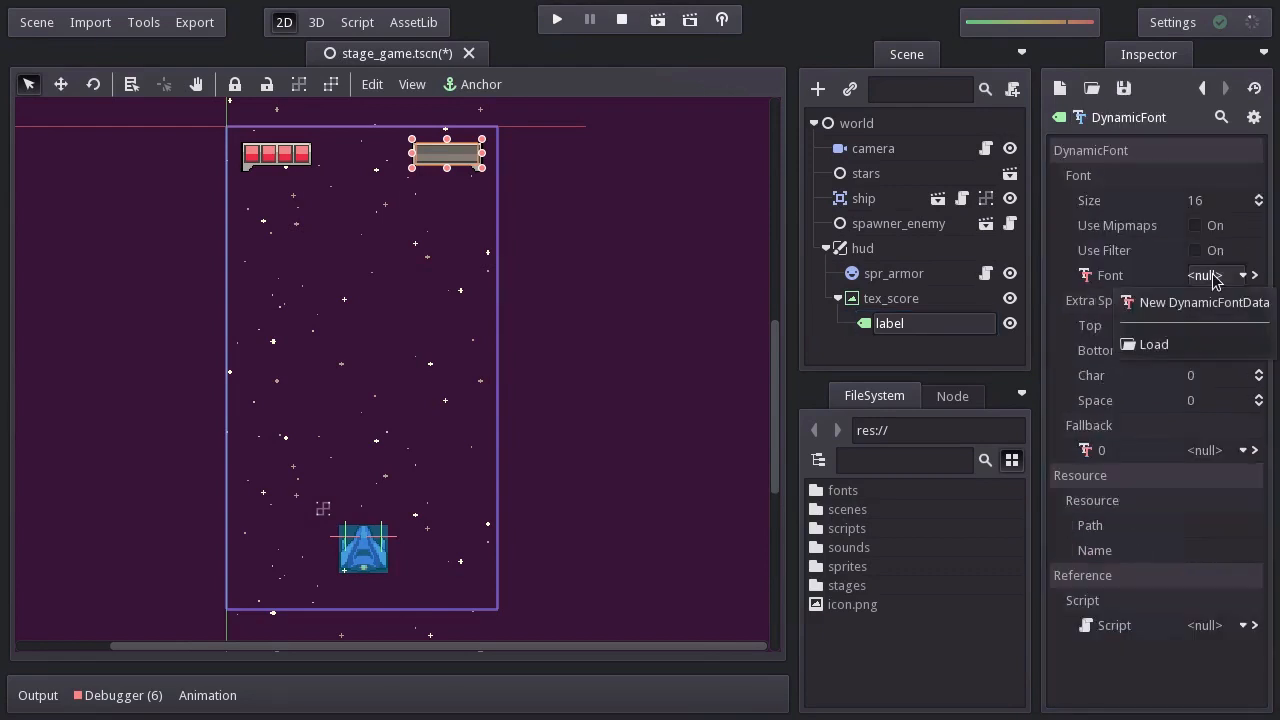
click(1180, 338)
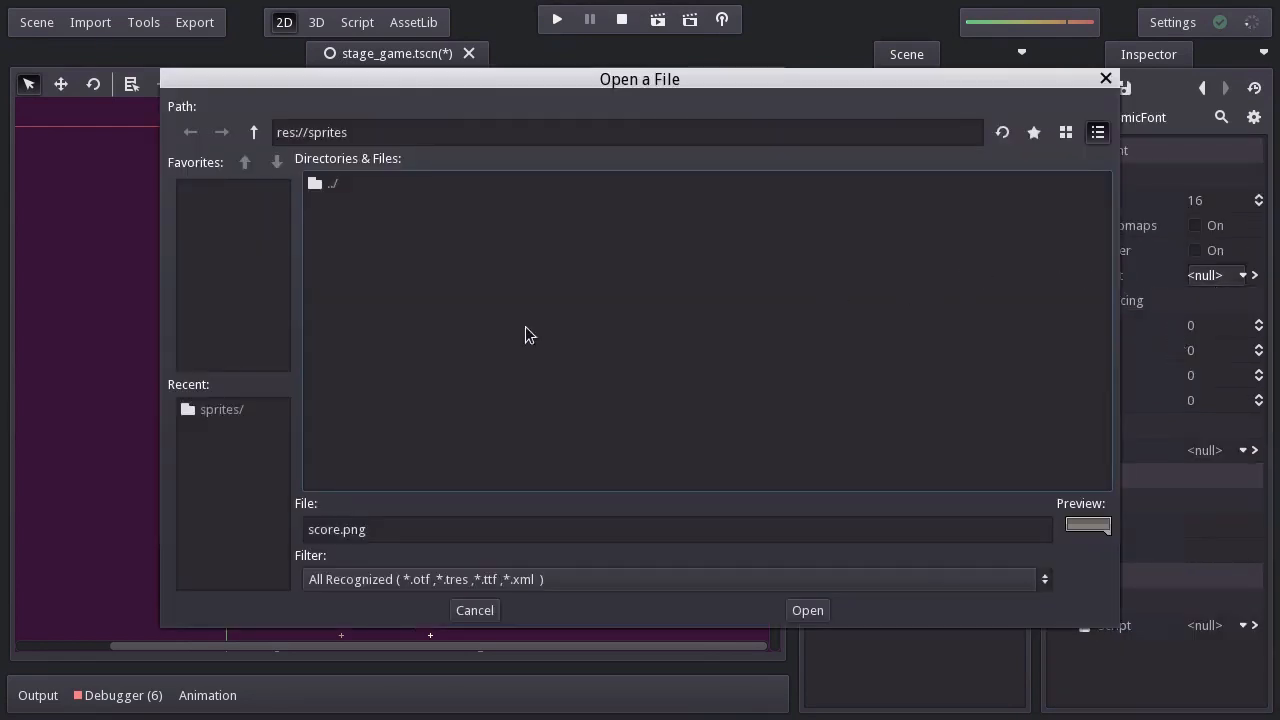
double_click(330, 185)
double_click(342, 205)
click(350, 205)
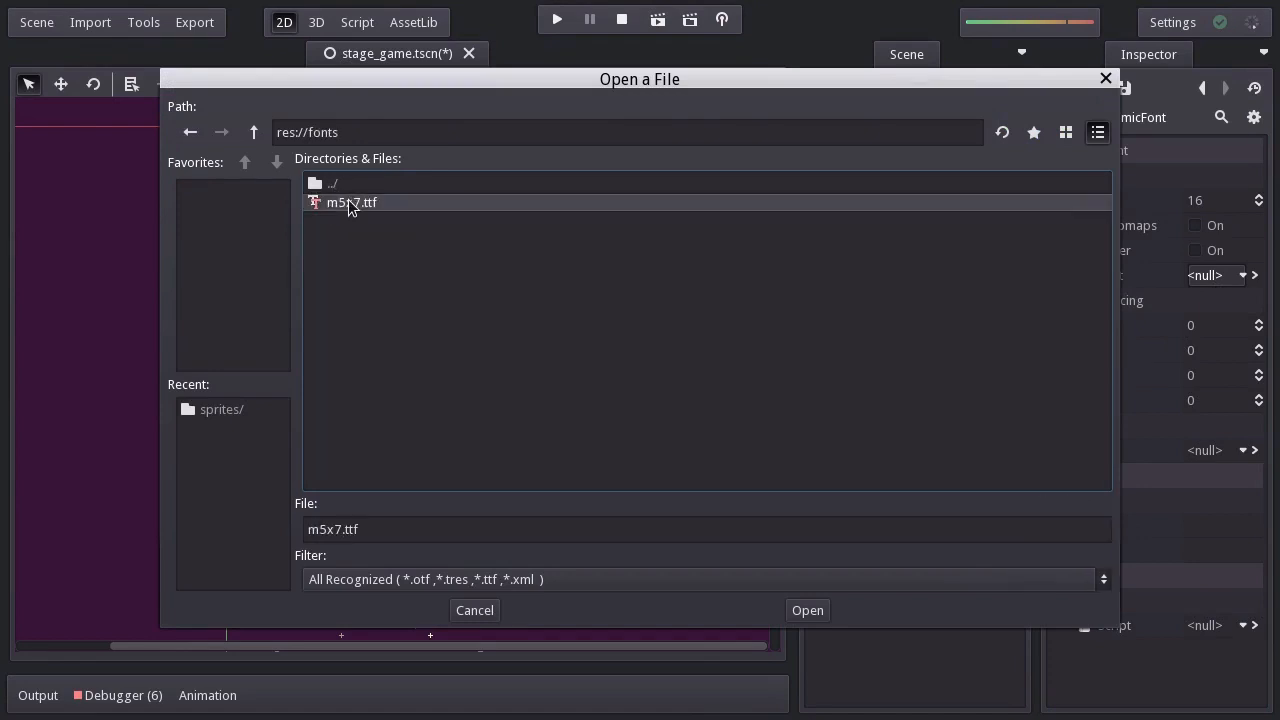
click(806, 610)
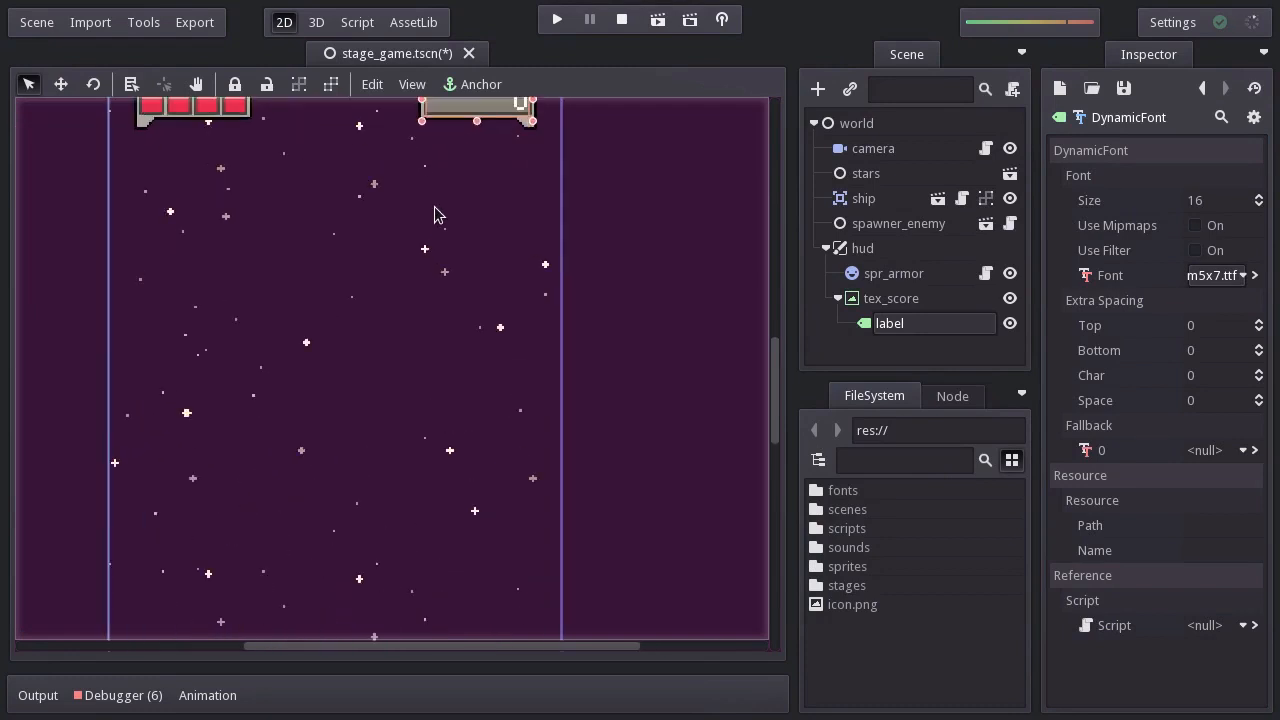
scroll(434, 206, up, 2)
middle_drag(434, 203, 480, 308)
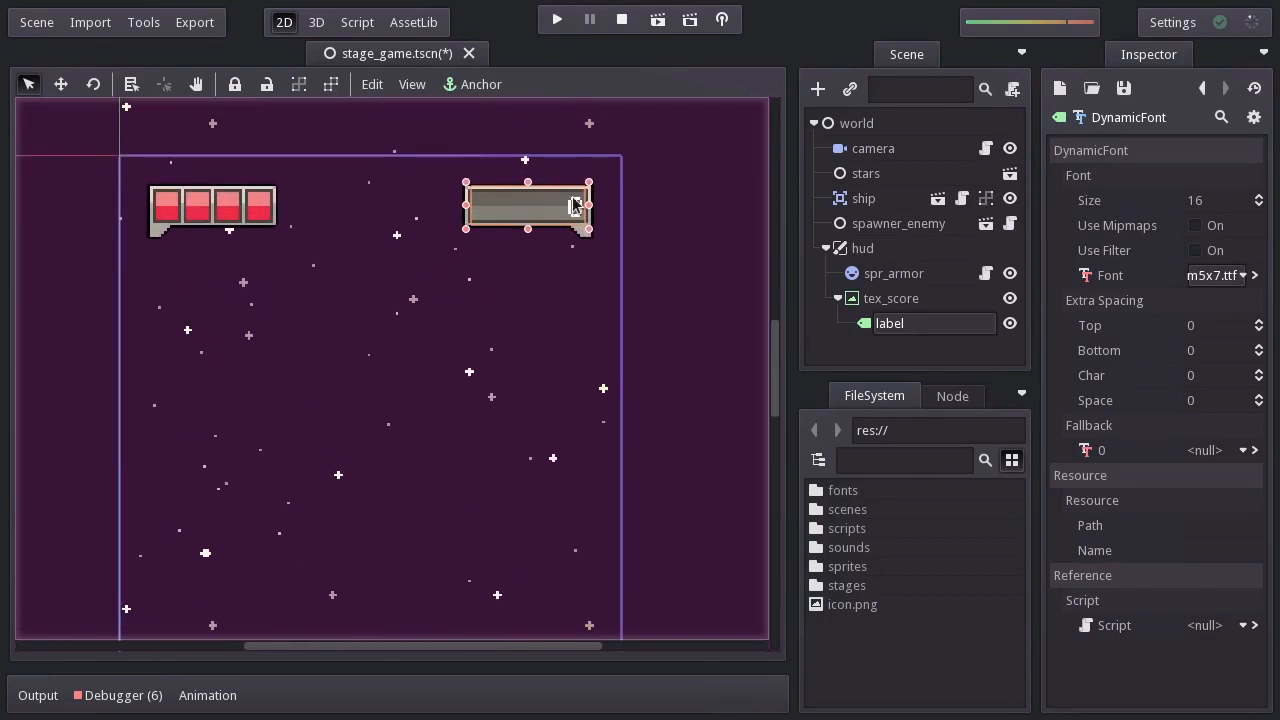
Attach a built-in GDScript to tex_score and name the script resource tex_score.
right_click(846, 302)
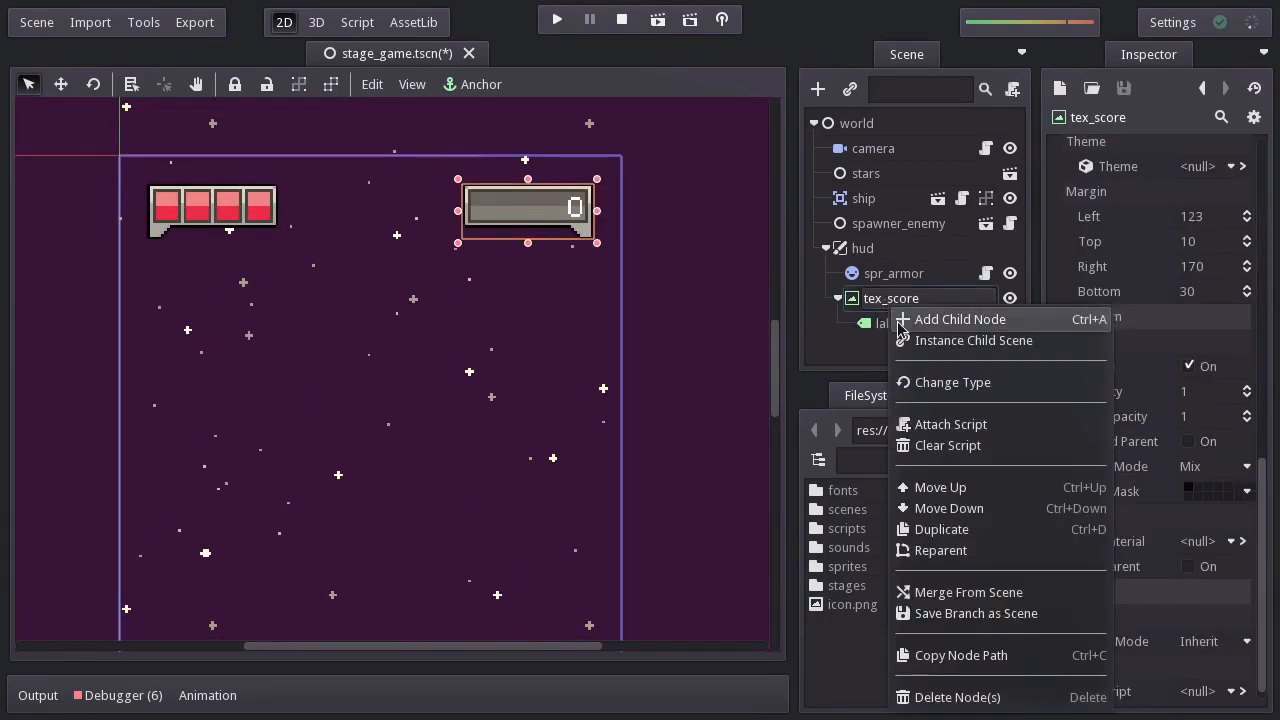
click(933, 421)
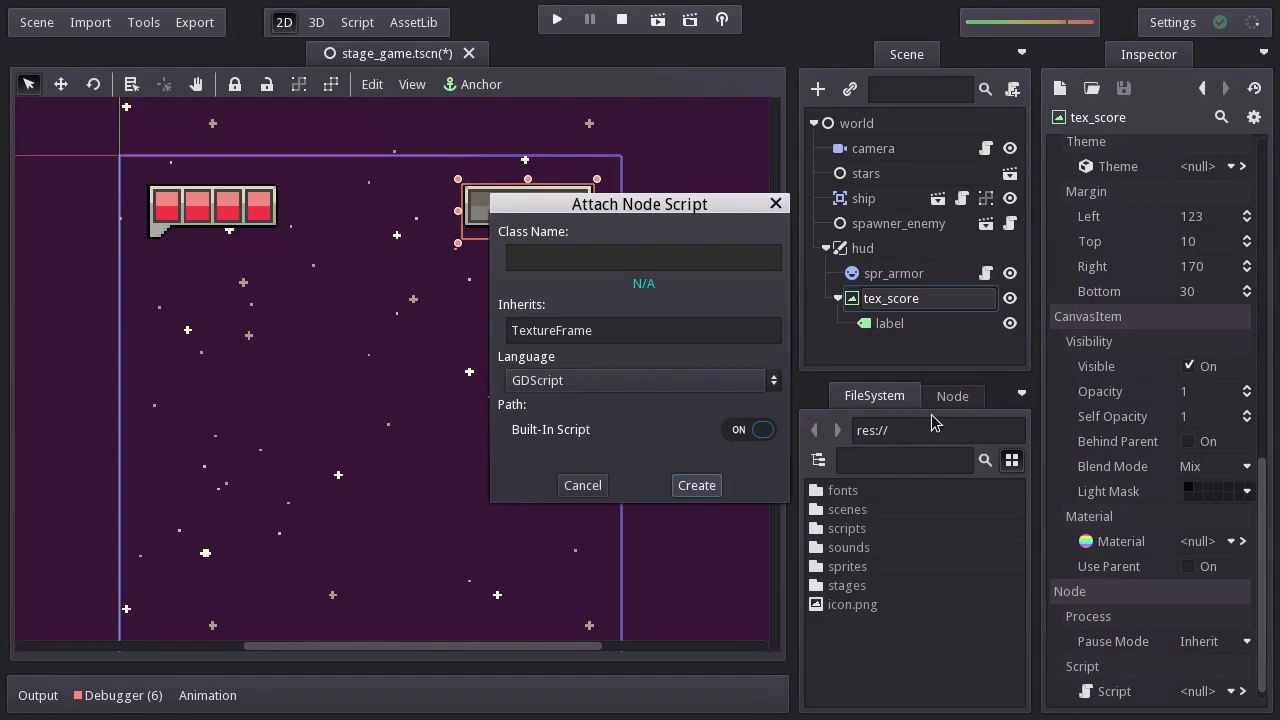
click(697, 485)
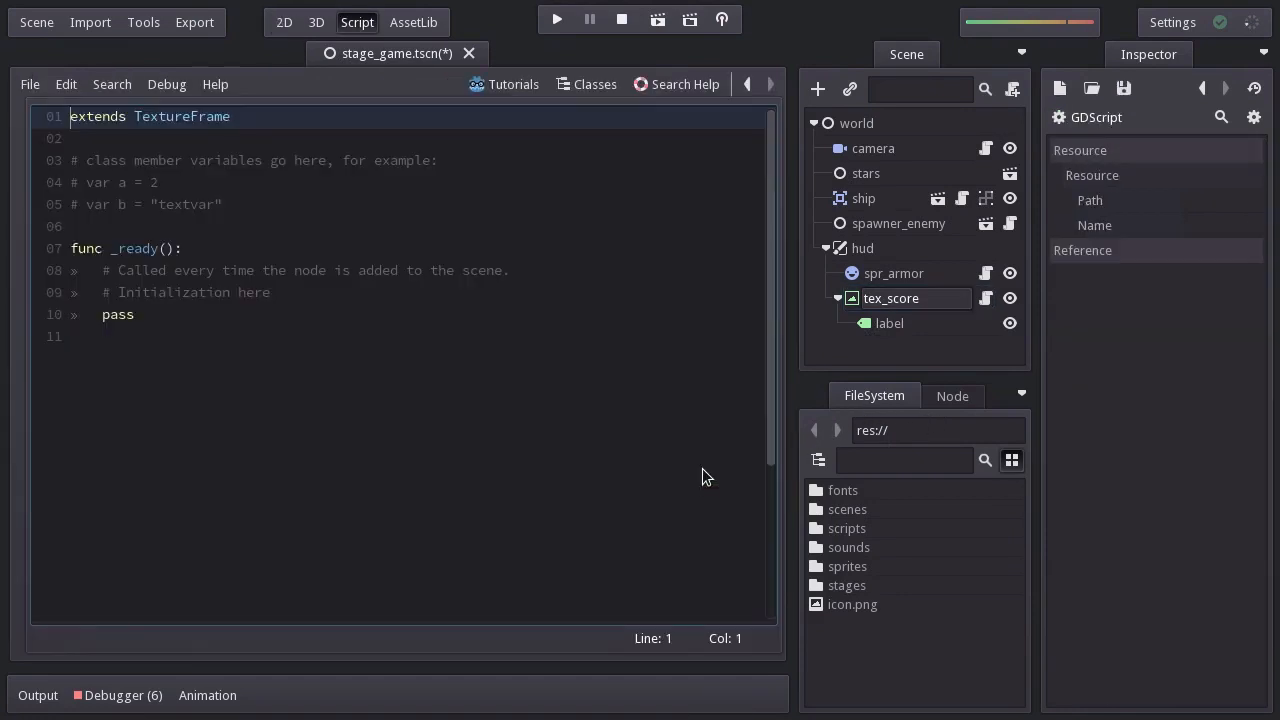
click(1251, 226)
text(tex_score)
key(Return)
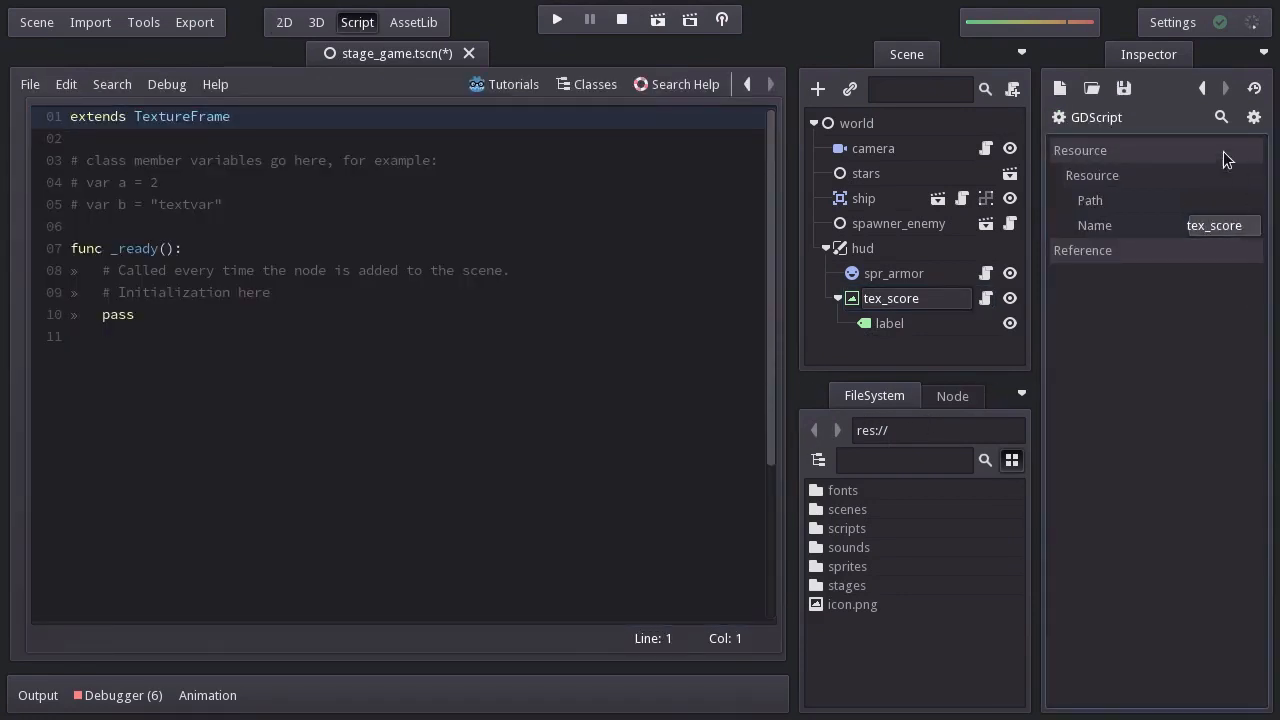
Remove the template comments from the script and add the header comment "# script: tex_score (built-in)".
drag(399, 300, 334, 249)
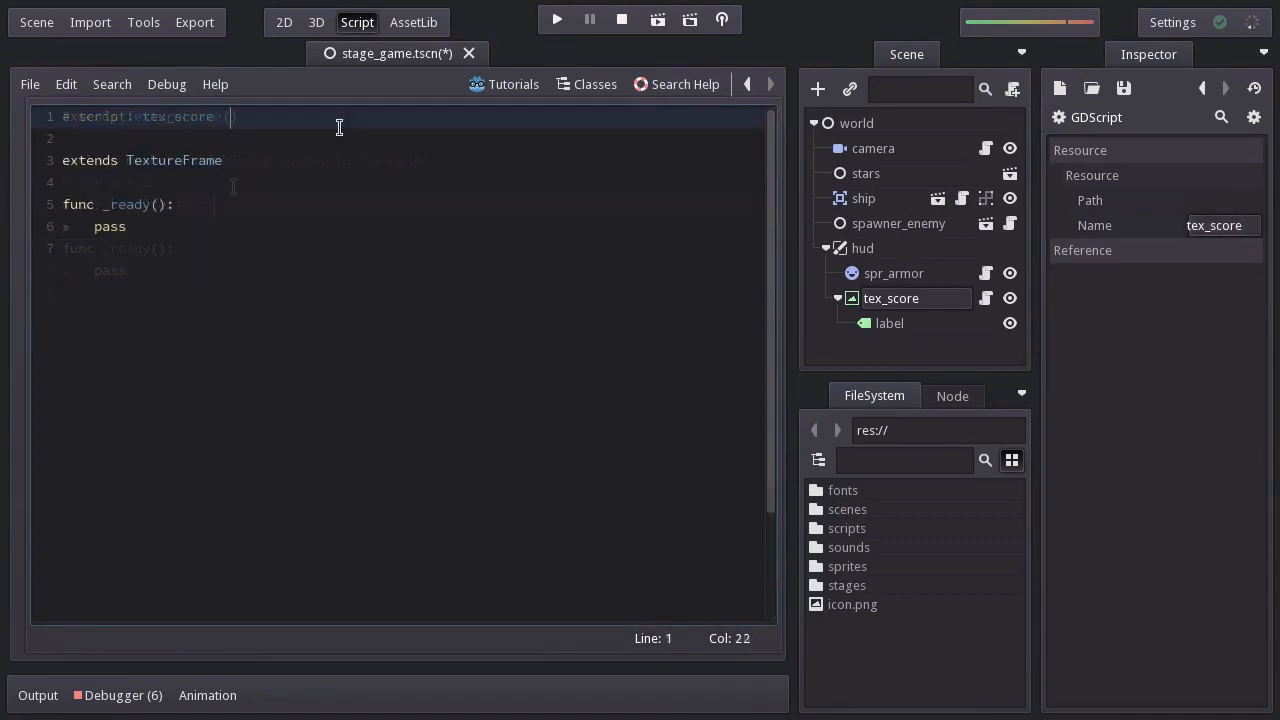
key(Down)
key(Down)
key(Down)
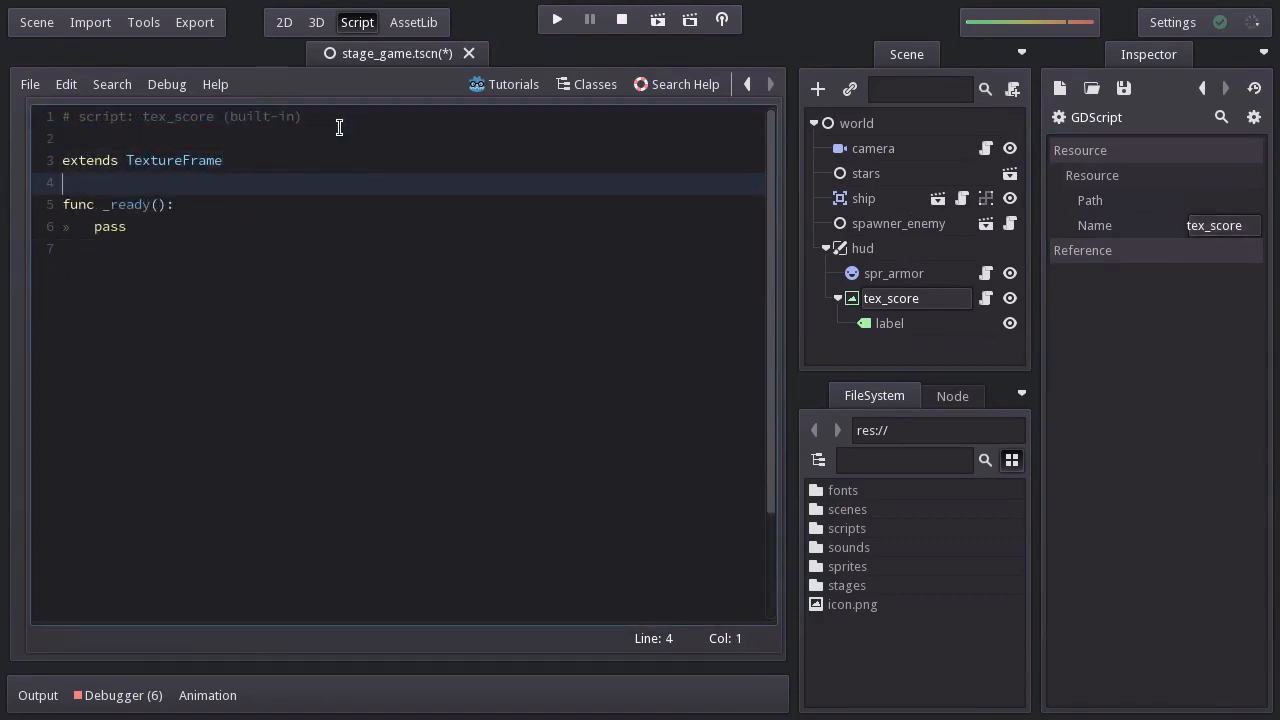
Declare "var score = 0 setget set_score" between the extends line and _ready().
key(Return)
key(Up)
key(Return)
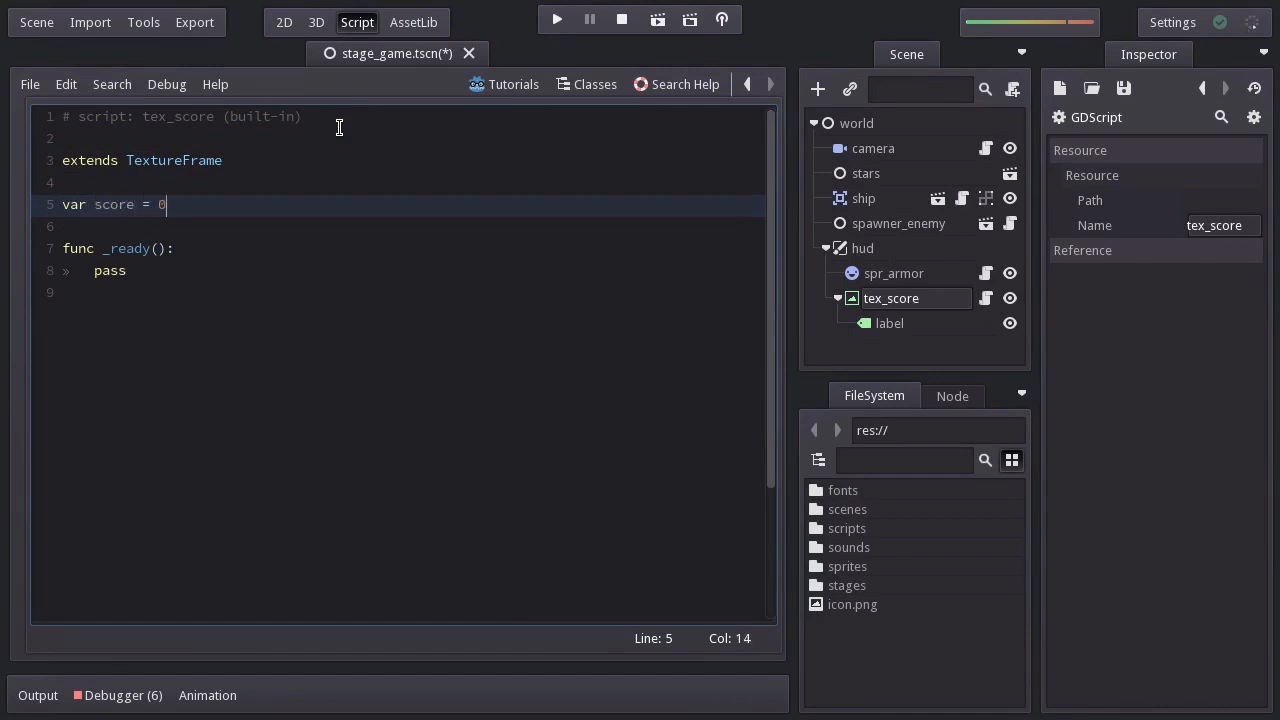
text(var score = 0 setget)
Add a set_score(new_value) function ending with pass below _ready().
key(Down)
key(Down)
key(Down)
key(Down)
key(Return)
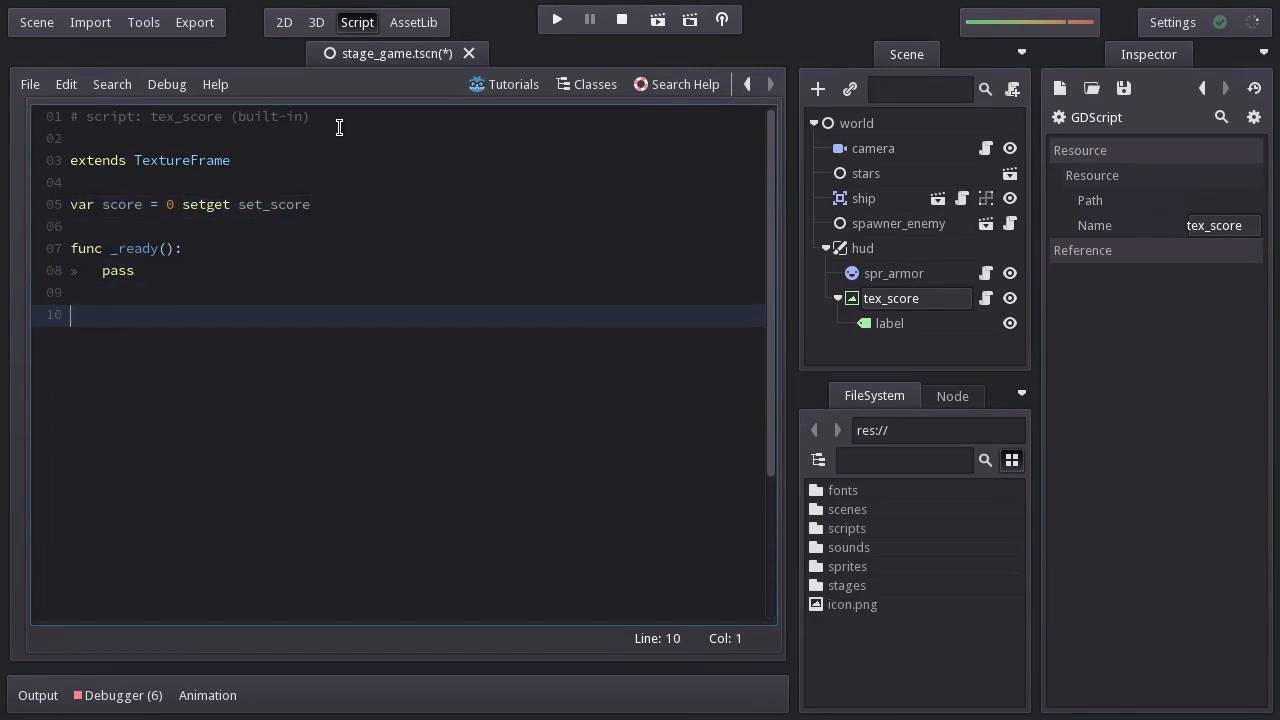
text(func set_sc)
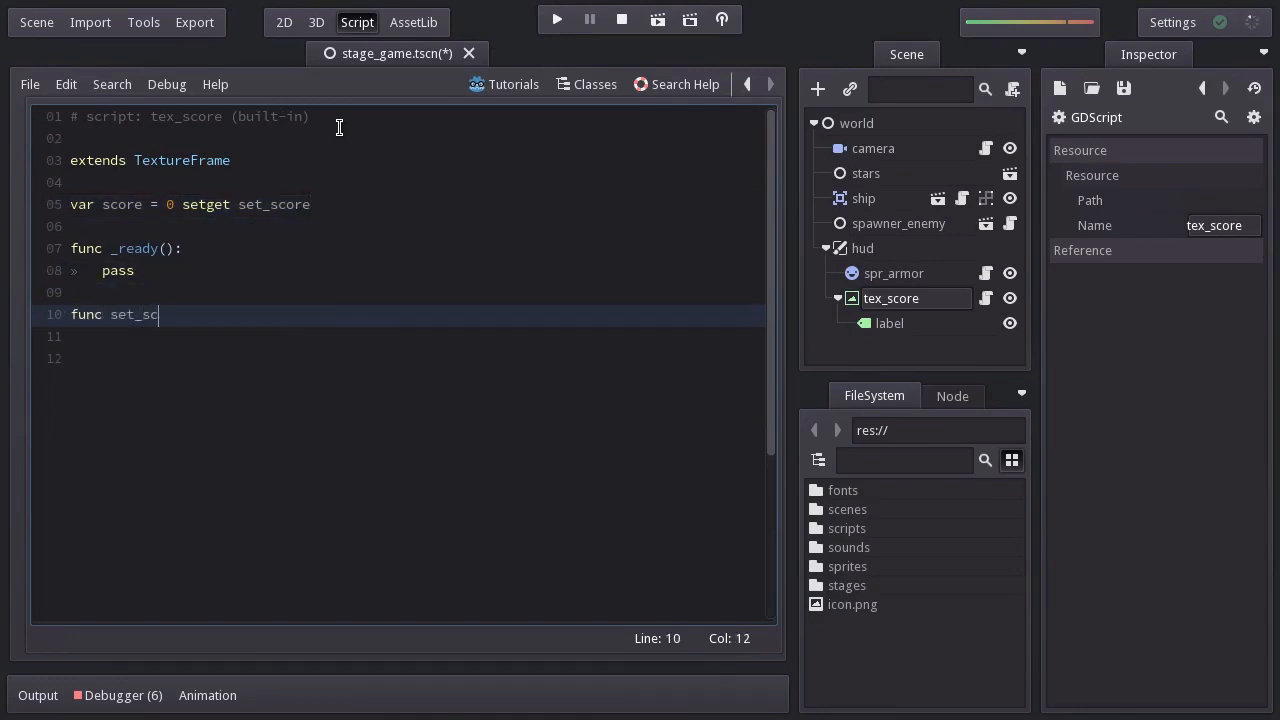
text(ore(new_value):)
key(Return)
key(Return)
key(Up)
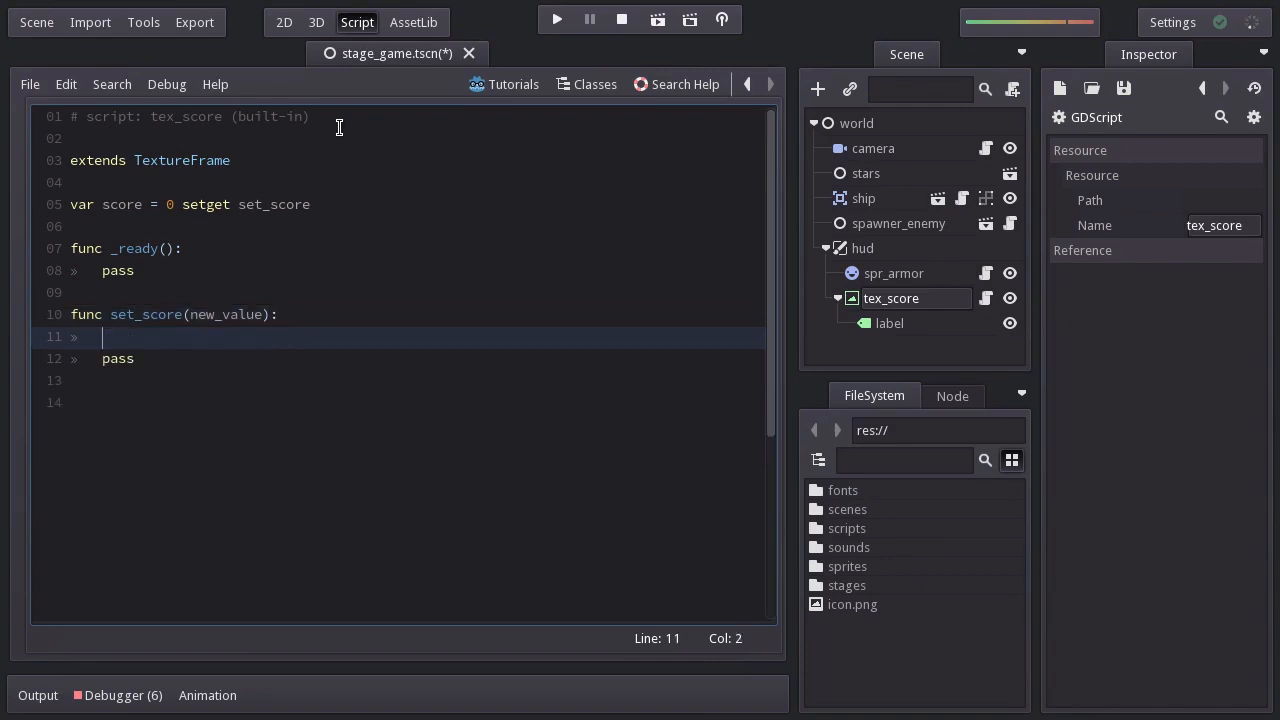
In set_score, assign new_value to score and update the label with get_node("label").set_text(str(score)).
text(score = new_value)
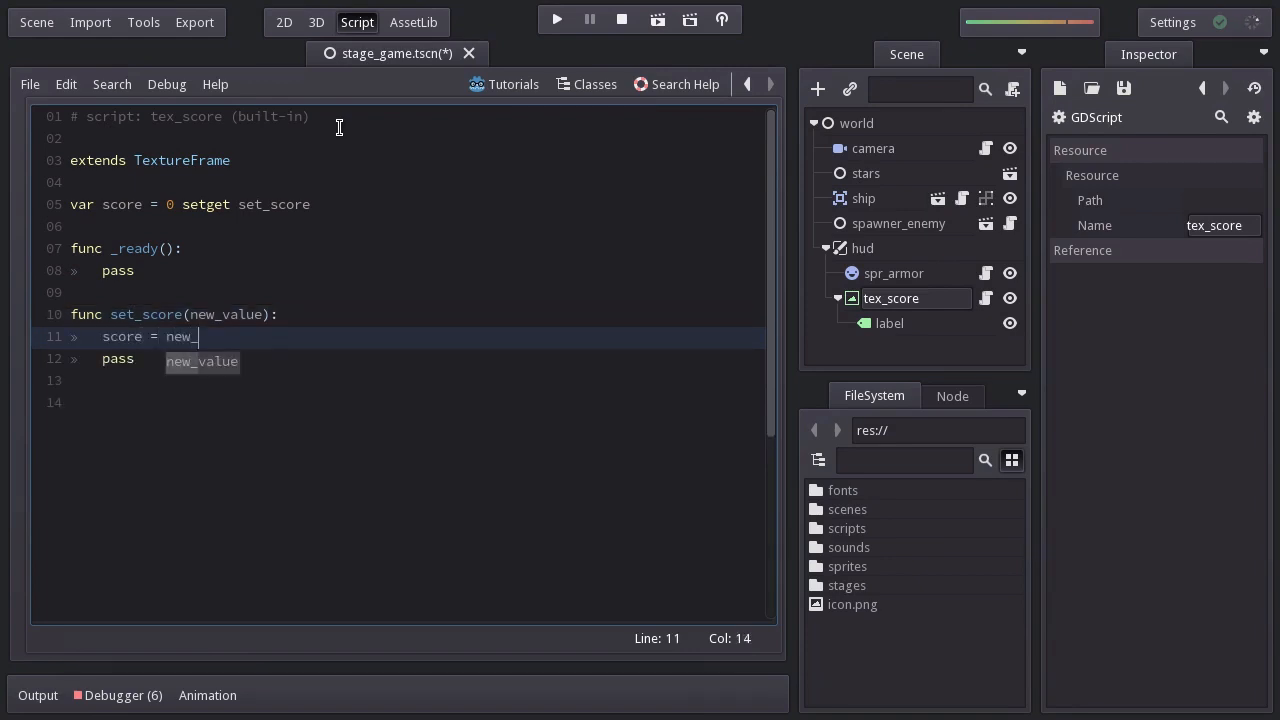
key(Return)
text(get_node)
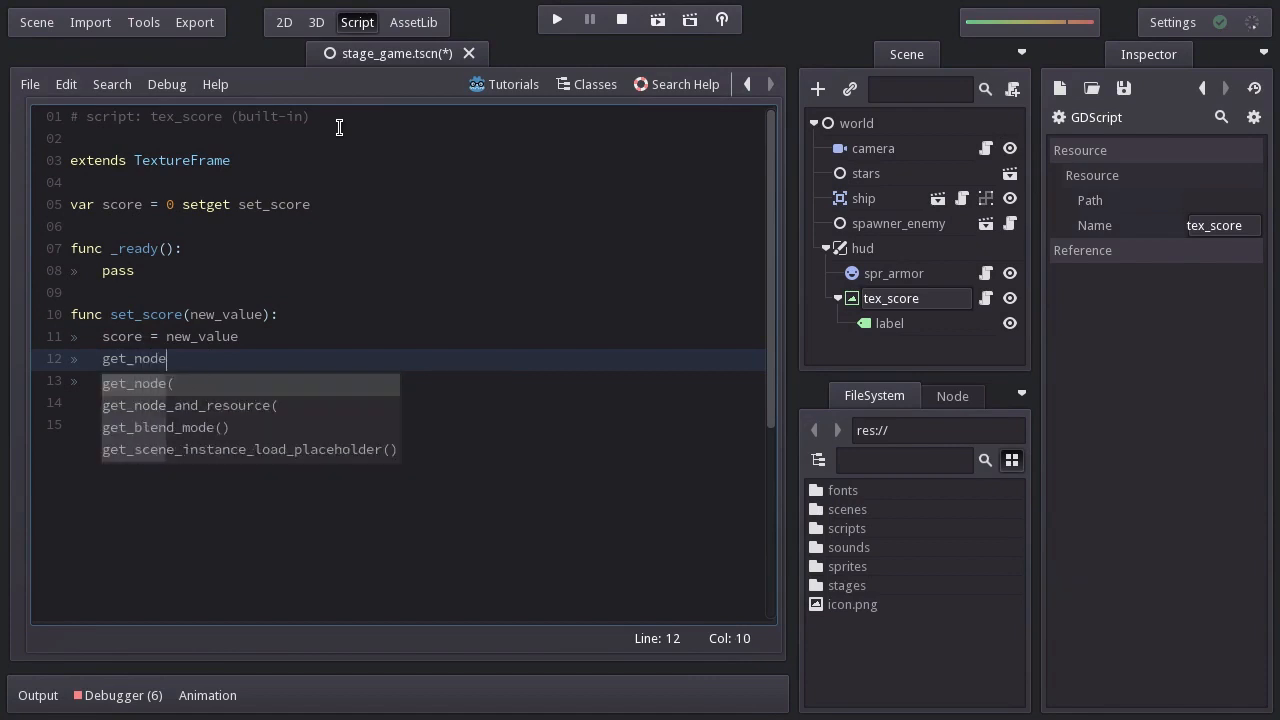
text(("label"))
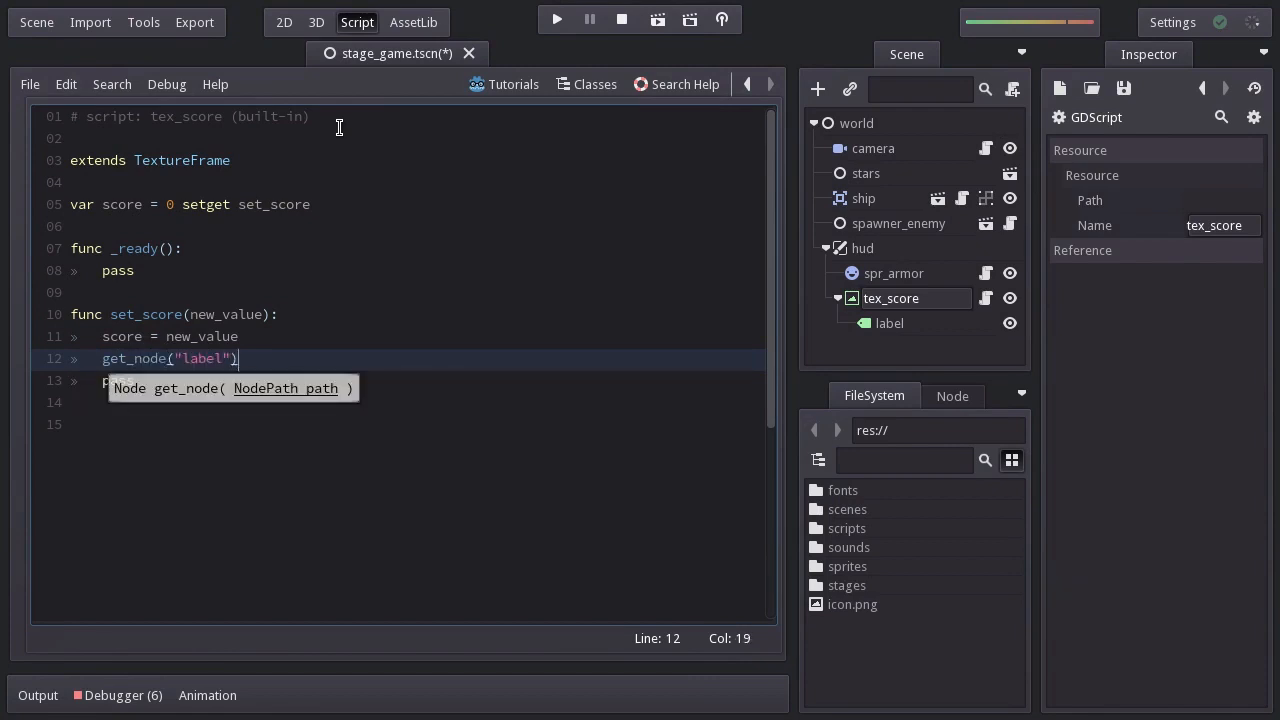
text(.set_text())
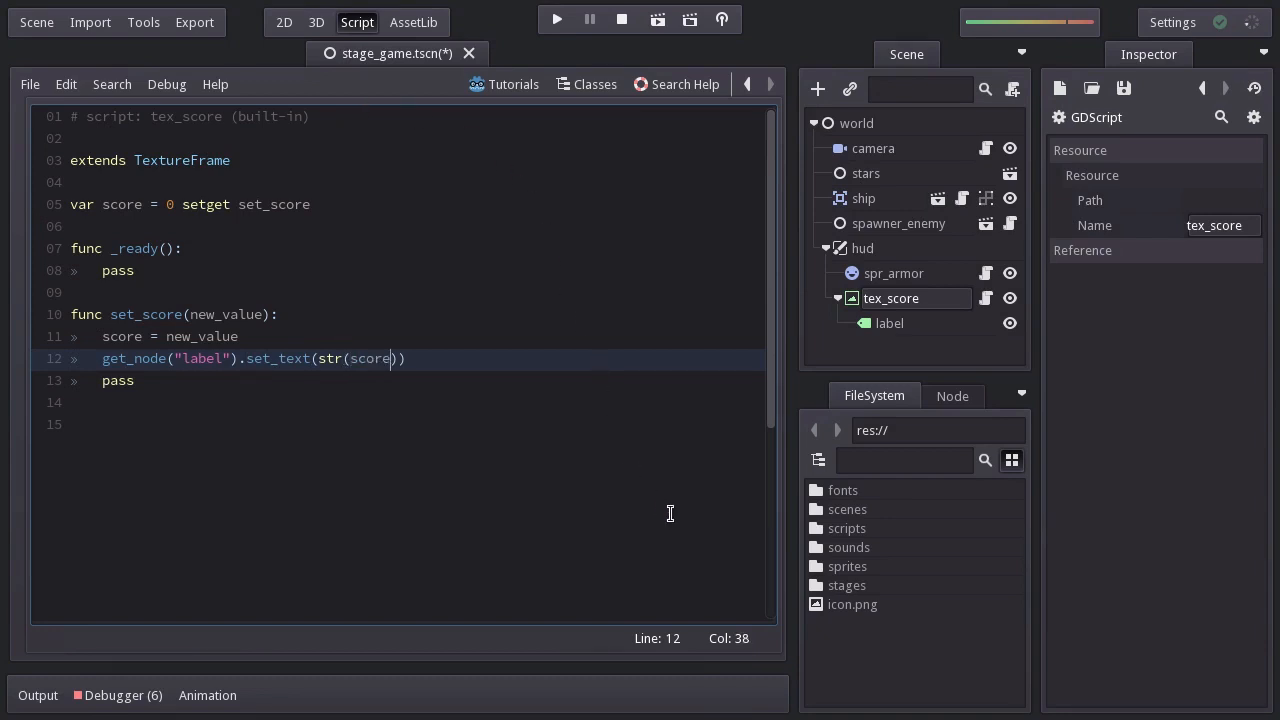
Open enemy.tscn from the scenes folder and insert an empty first line in the "if armor <= 0" block of set_armor.
double_click(850, 509)
double_click(859, 511)
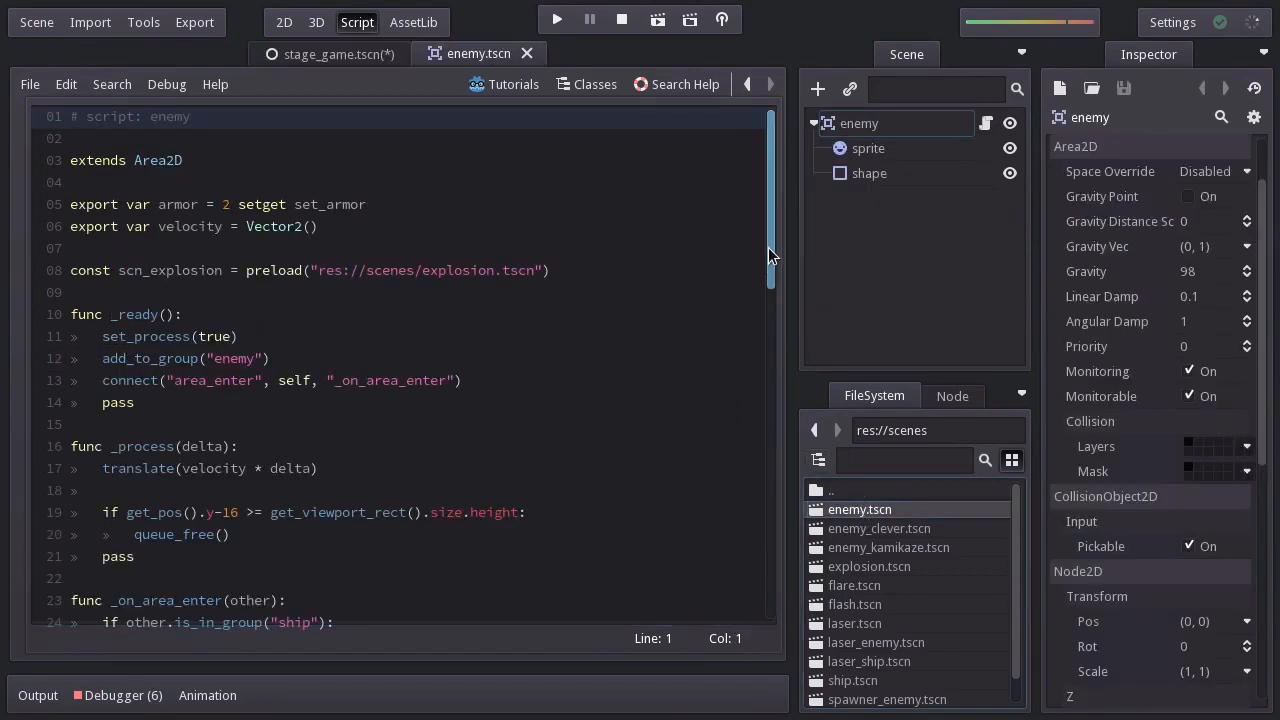
drag(768, 247, 783, 433)
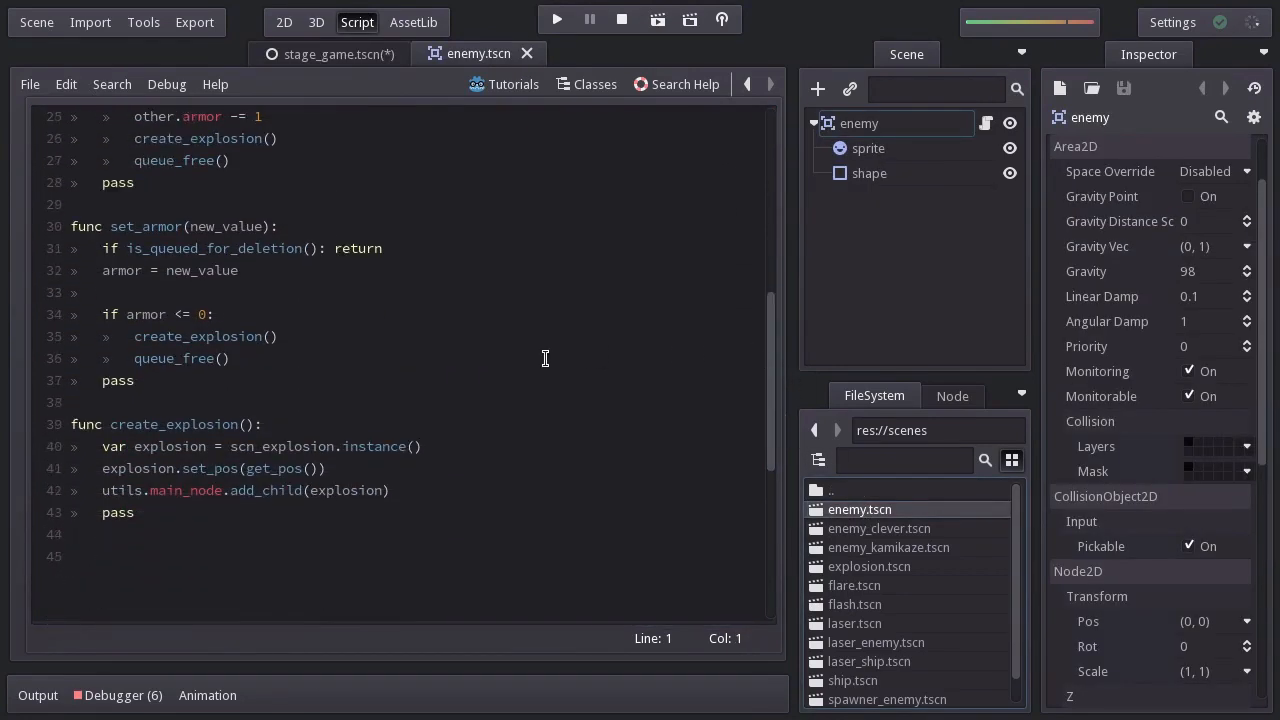
click(319, 319)
key(Return)
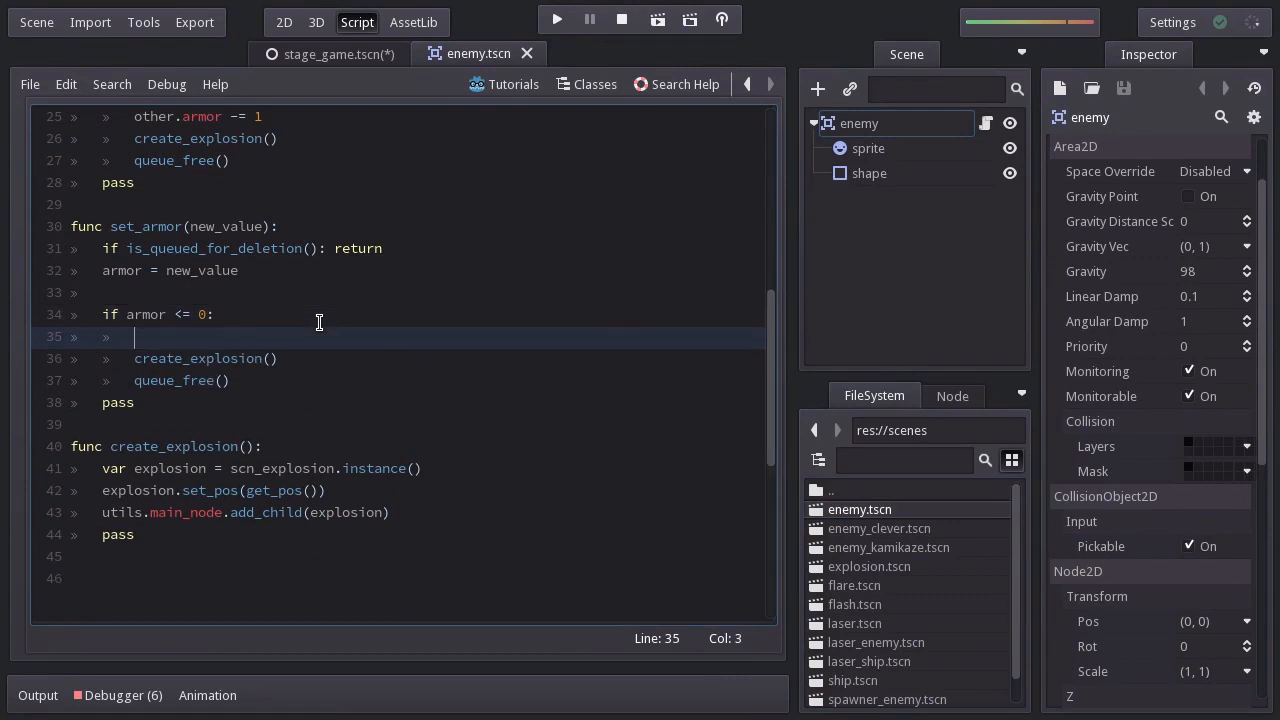
text(utils.)
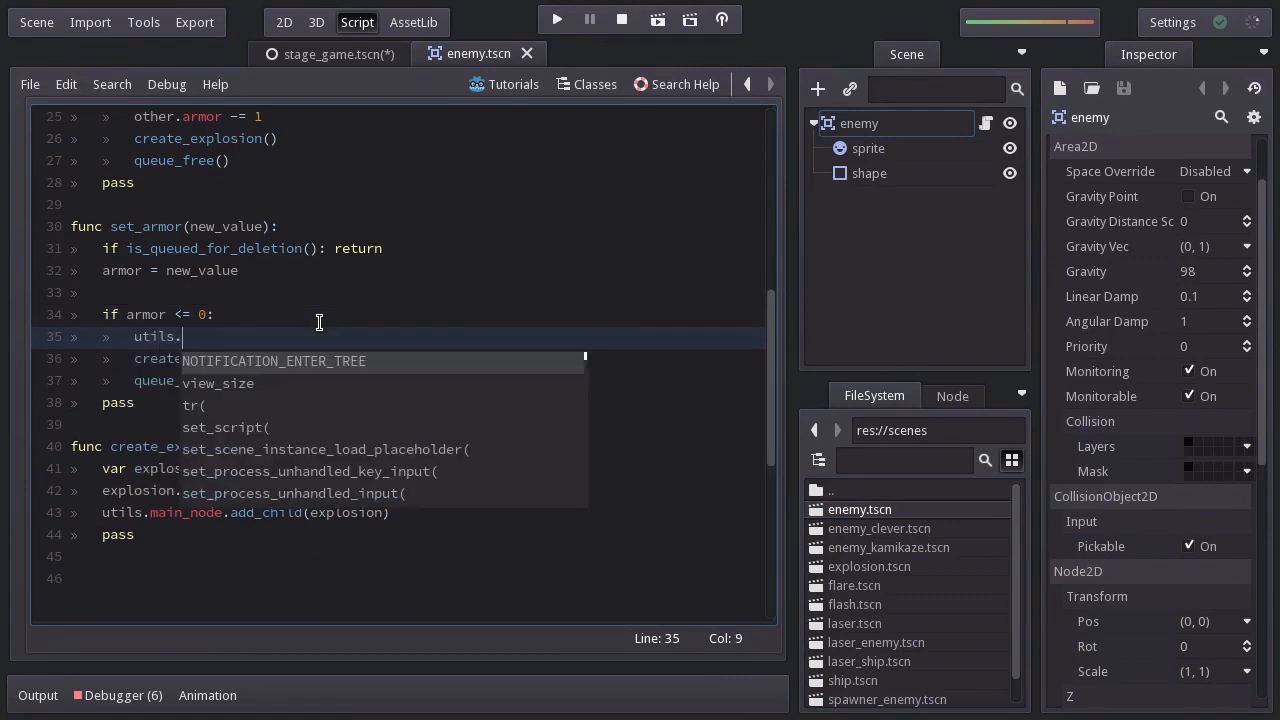
text(main_node.find)
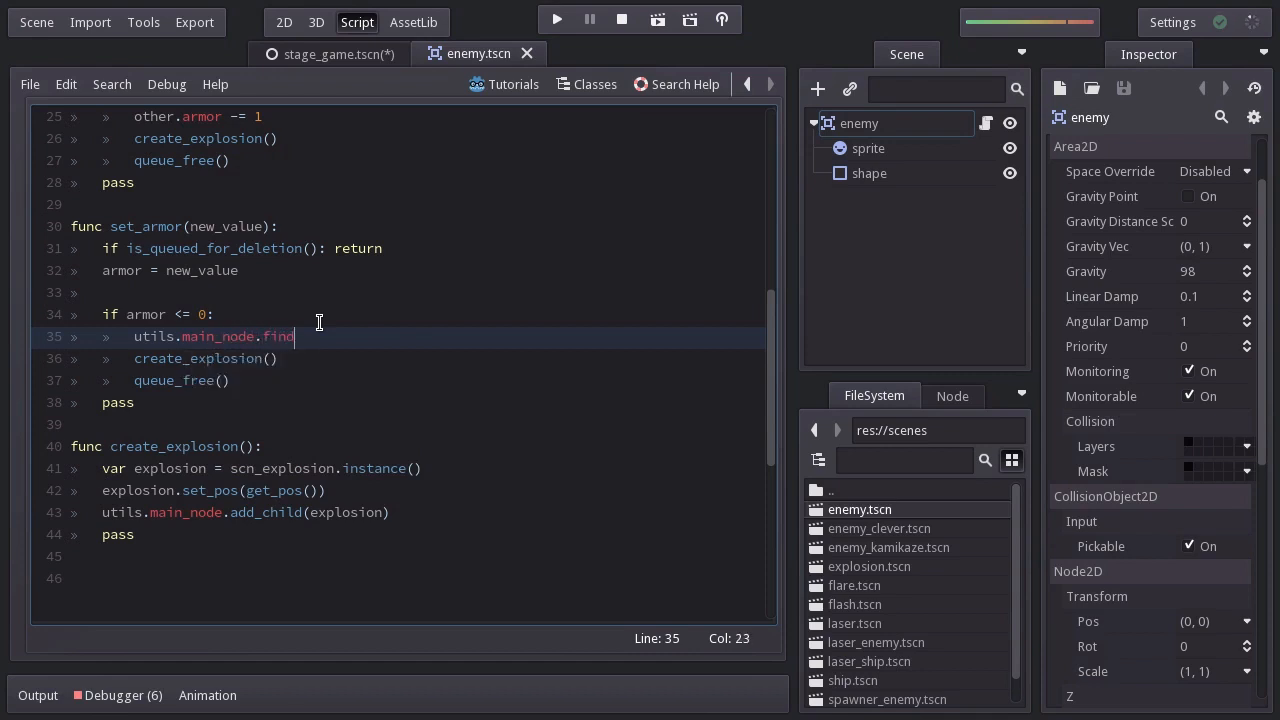
text(_node())
key(ctrl+shift+Left)
key(ctrl+shift+Left)
key(ctrl+shift+Left)
key(ctrl+shift+Left)
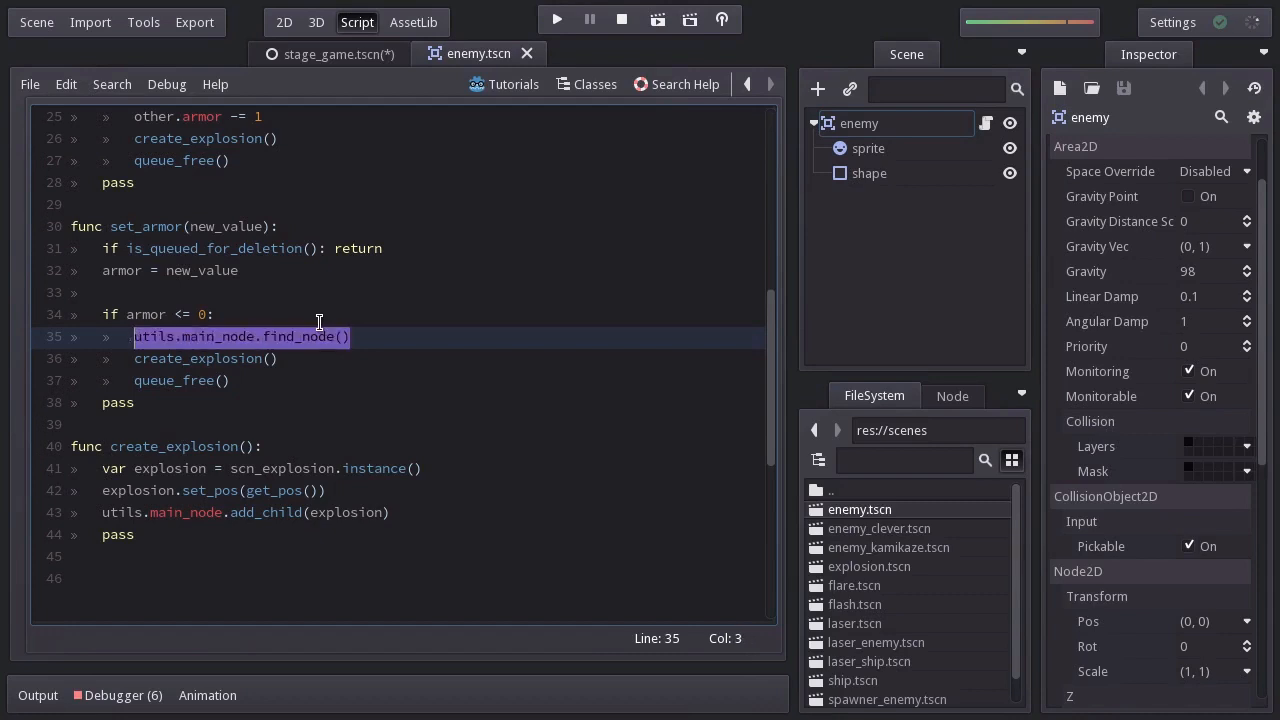
Add utils.find_node("tex_score").score += 5 before create_explosion() in the enemy's "if armor <= 0" block.
text(utils.find_node)
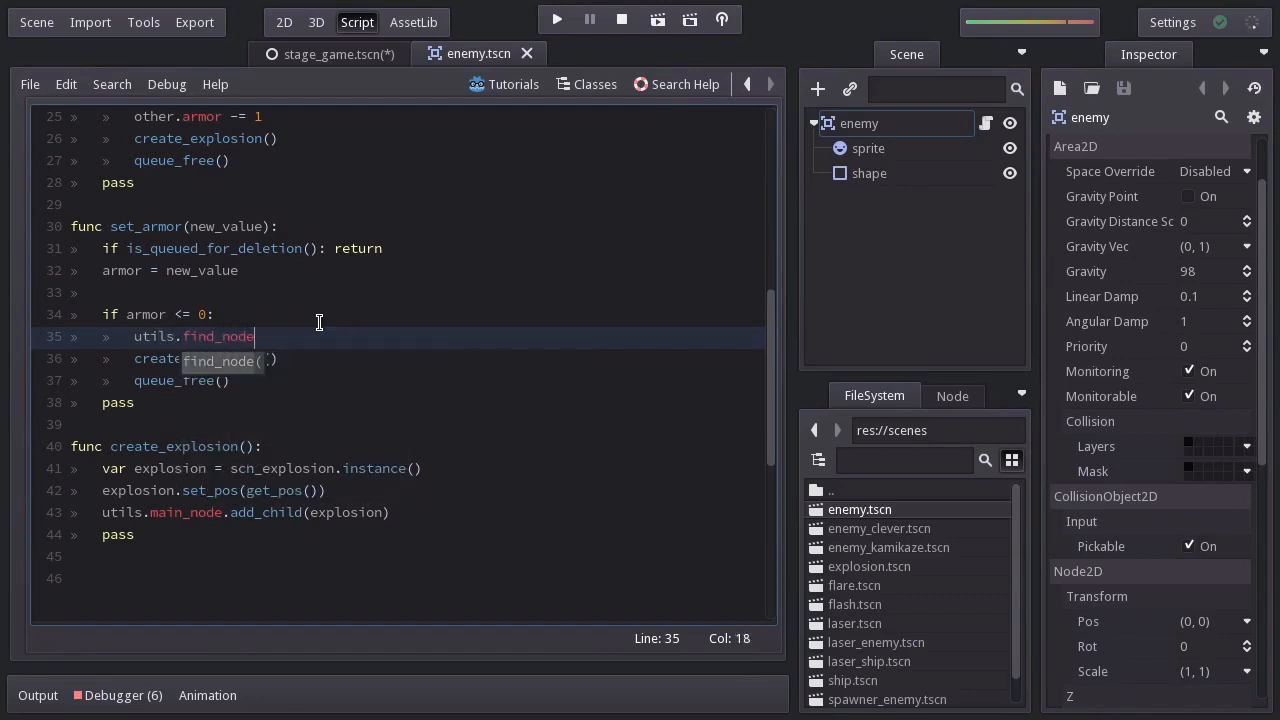
key(Return)
text("tex_score)
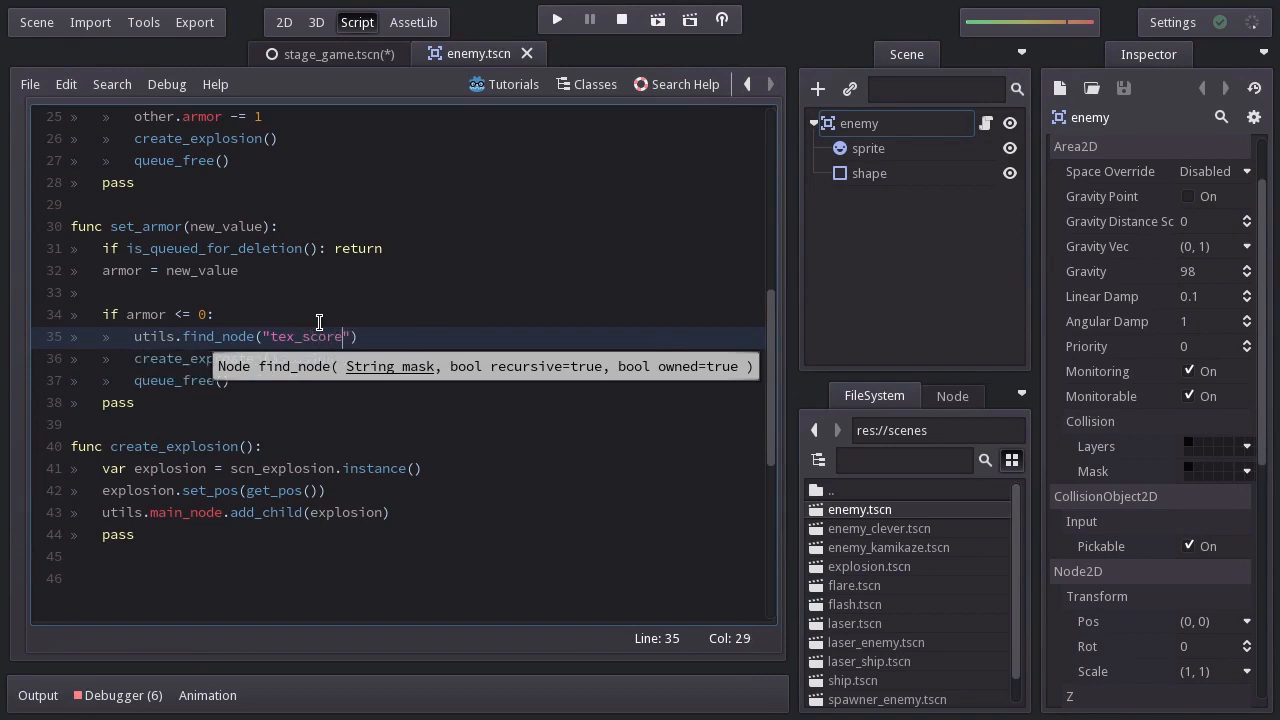
key(End)
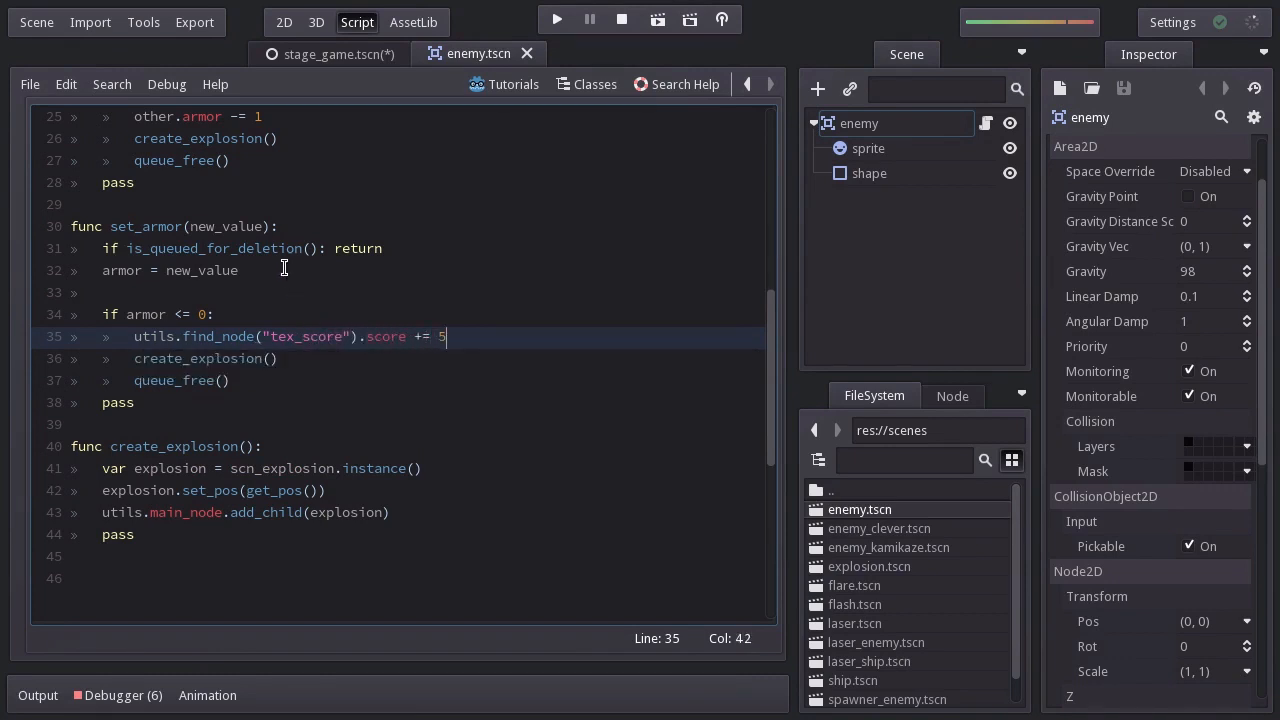
text(.score += 5)
Run the game to test the score display while shooting enemies, and close the game window.
click(557, 20)
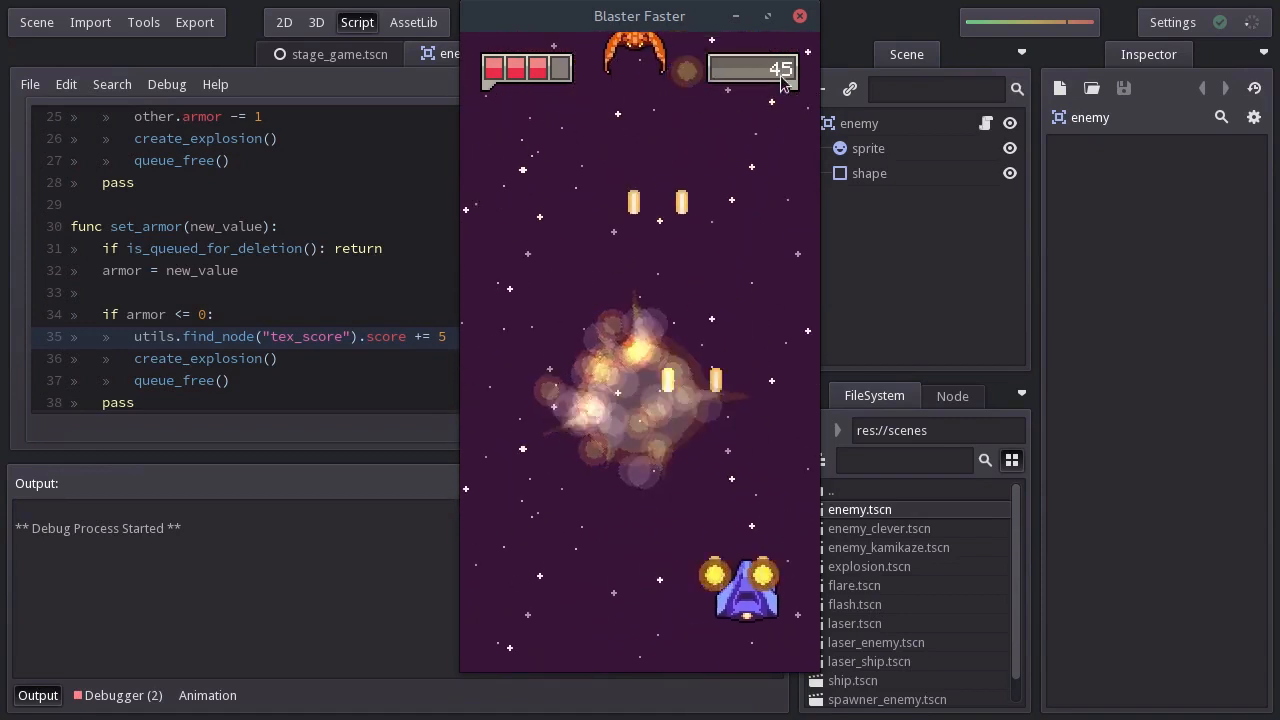
click(799, 17)
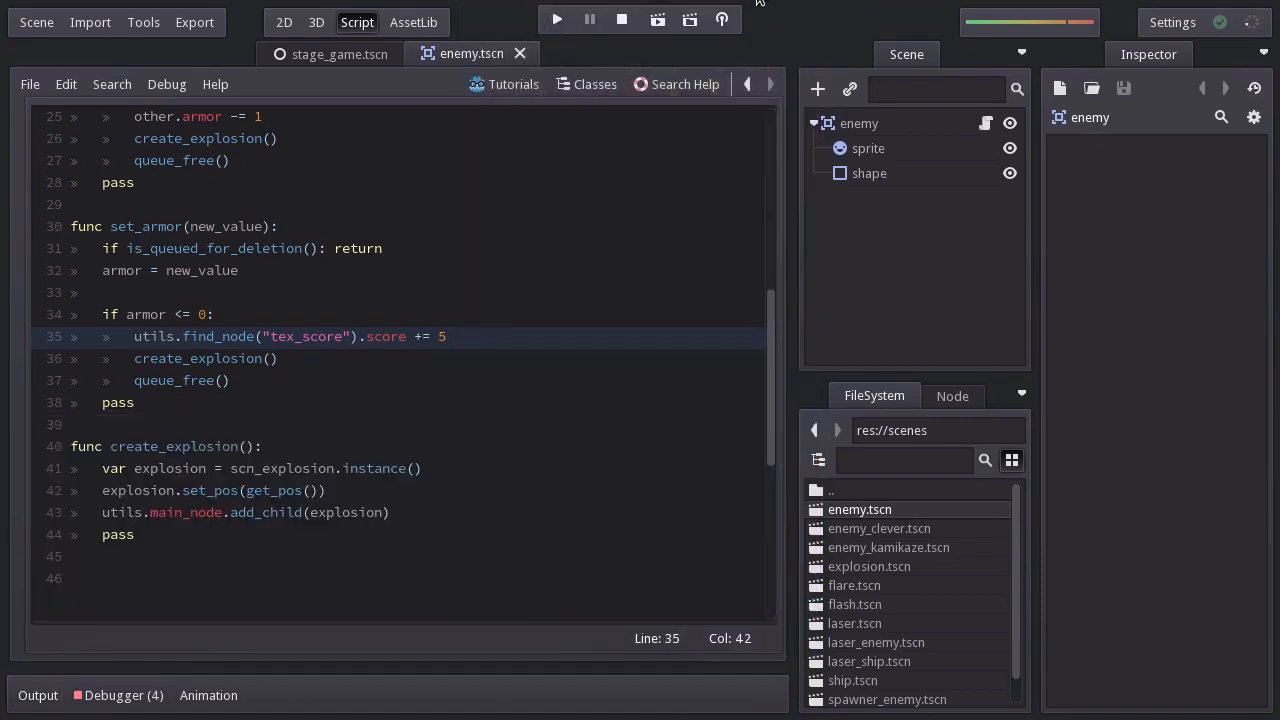
Create a new 2D scene with a plain Node as its root and name the root main.
click(28, 24)
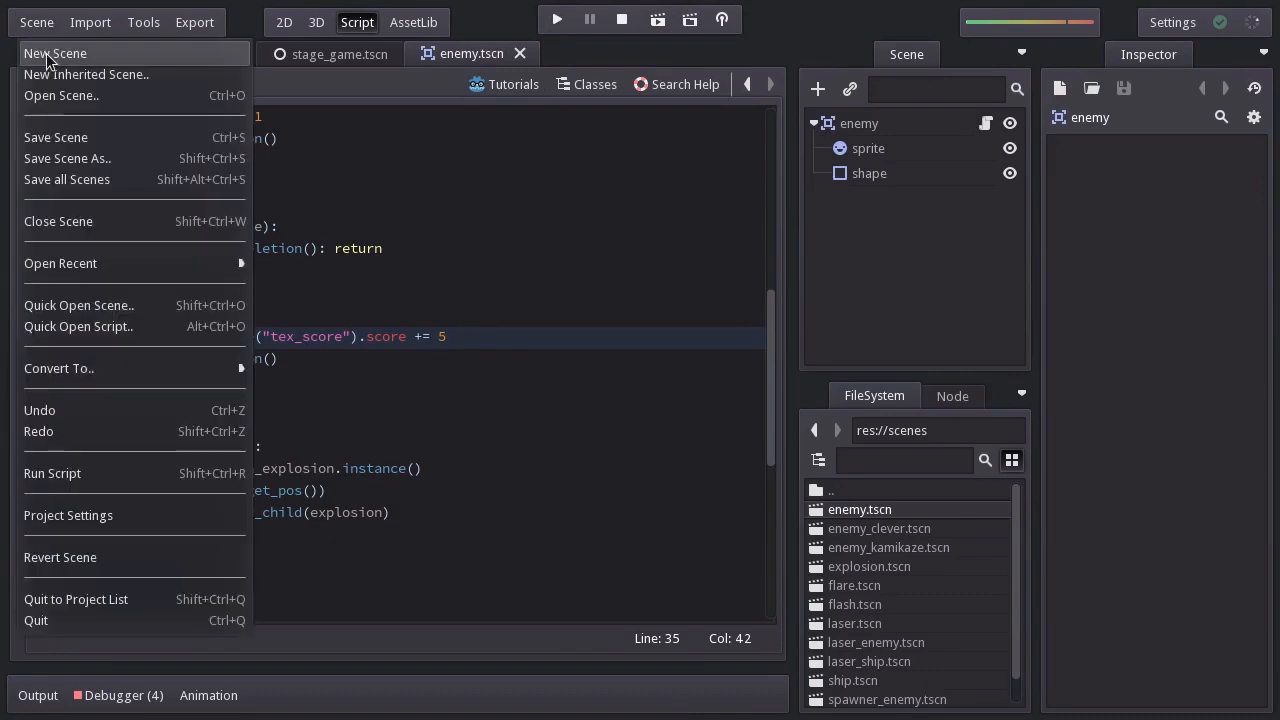
click(50, 49)
click(284, 22)
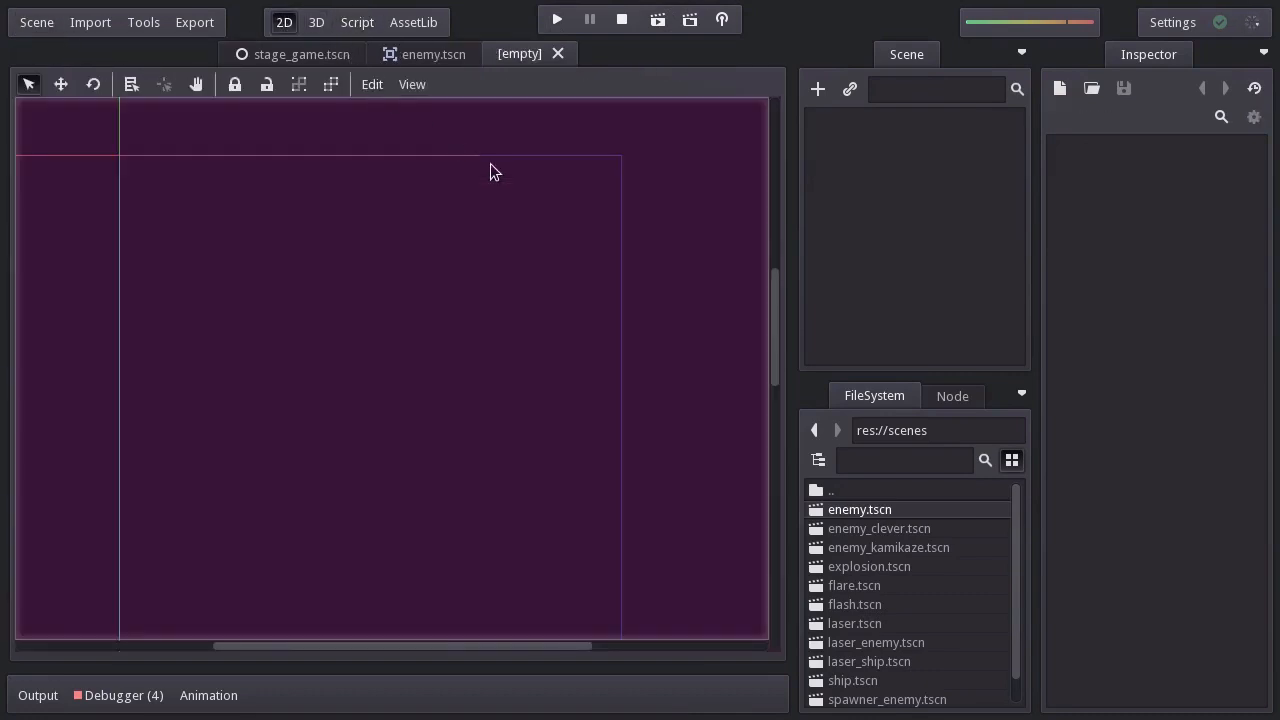
click(817, 90)
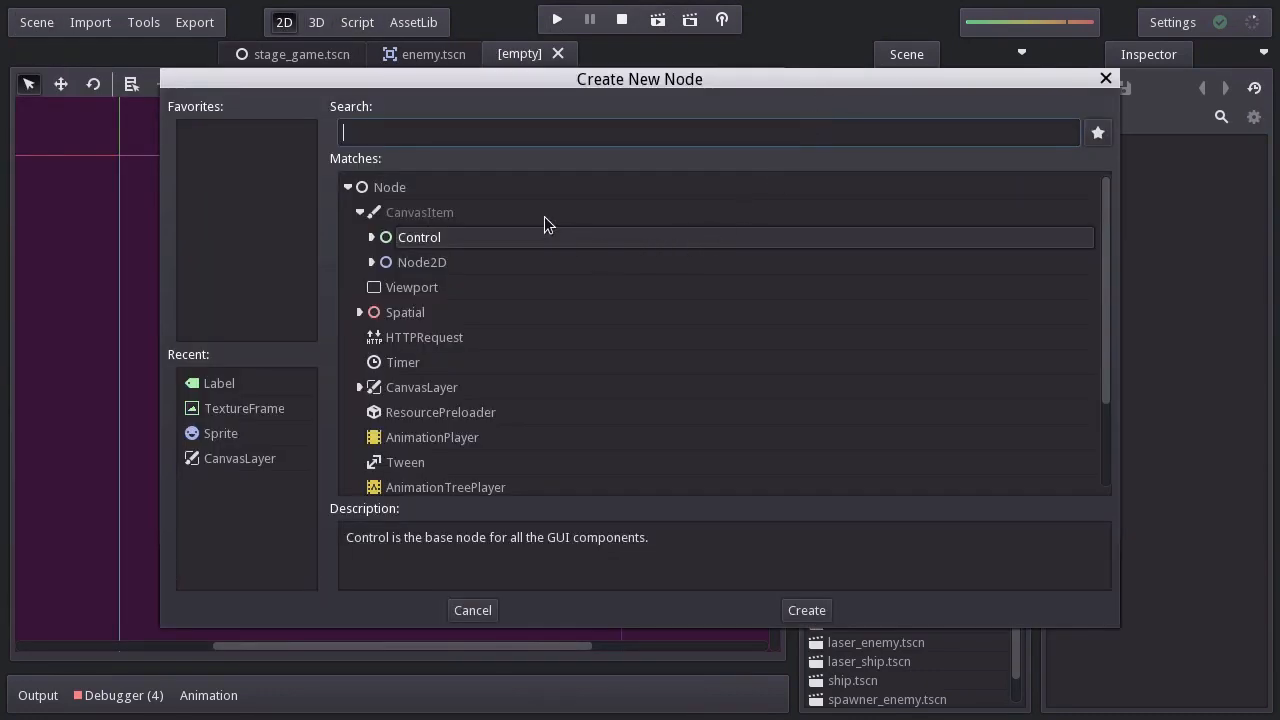
click(566, 193)
click(792, 609)
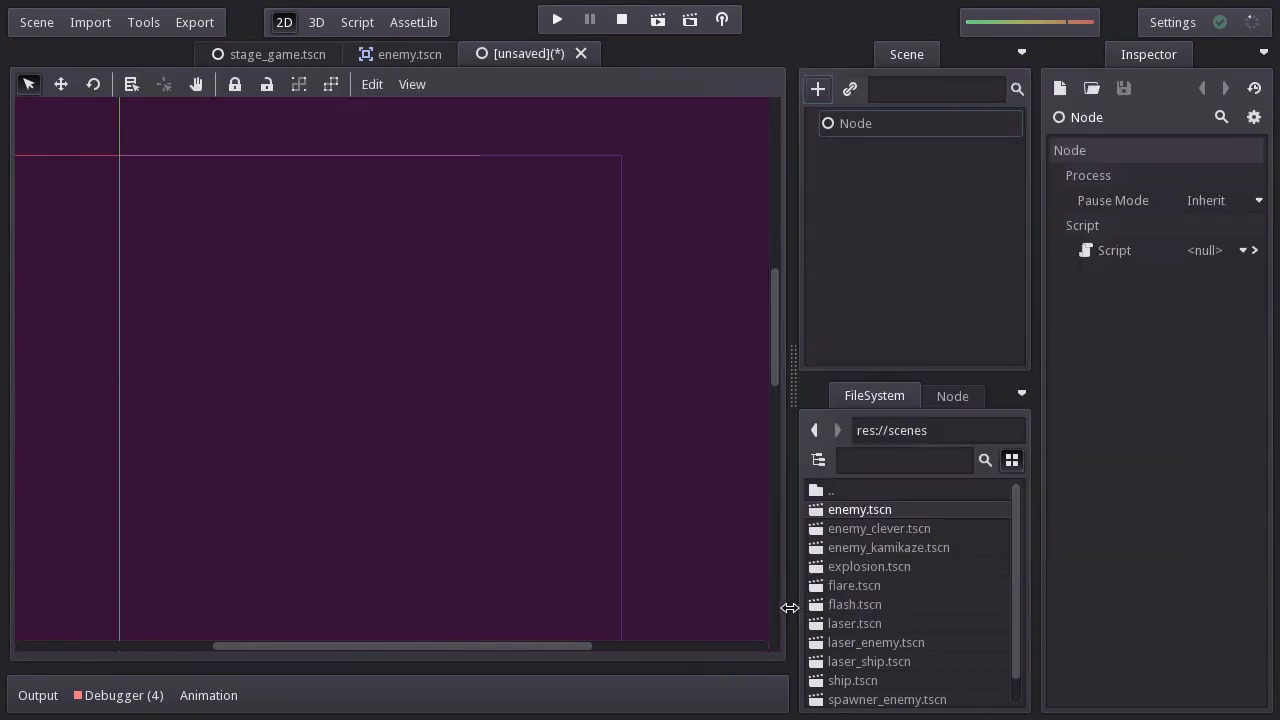
double_click(902, 123)
text(main)
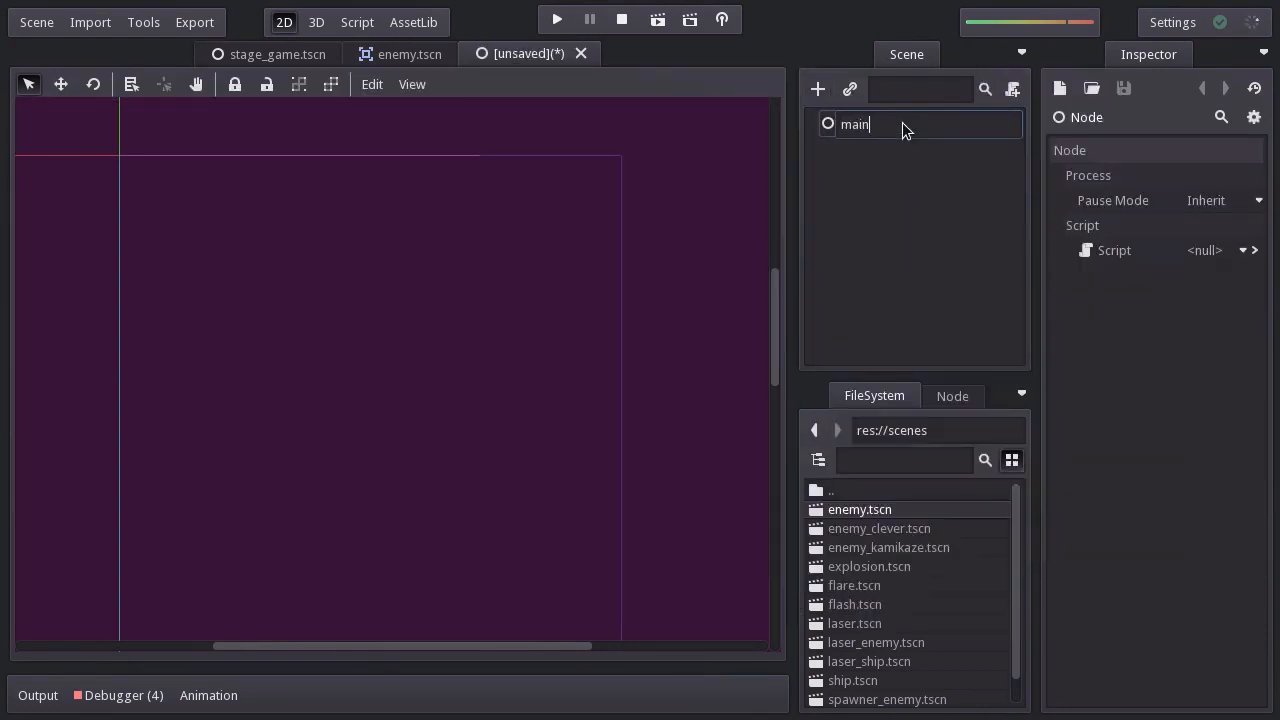
key(Return)
Save the new scene as stage_menu.tscn in the stages folder.
key(ctrl+s)
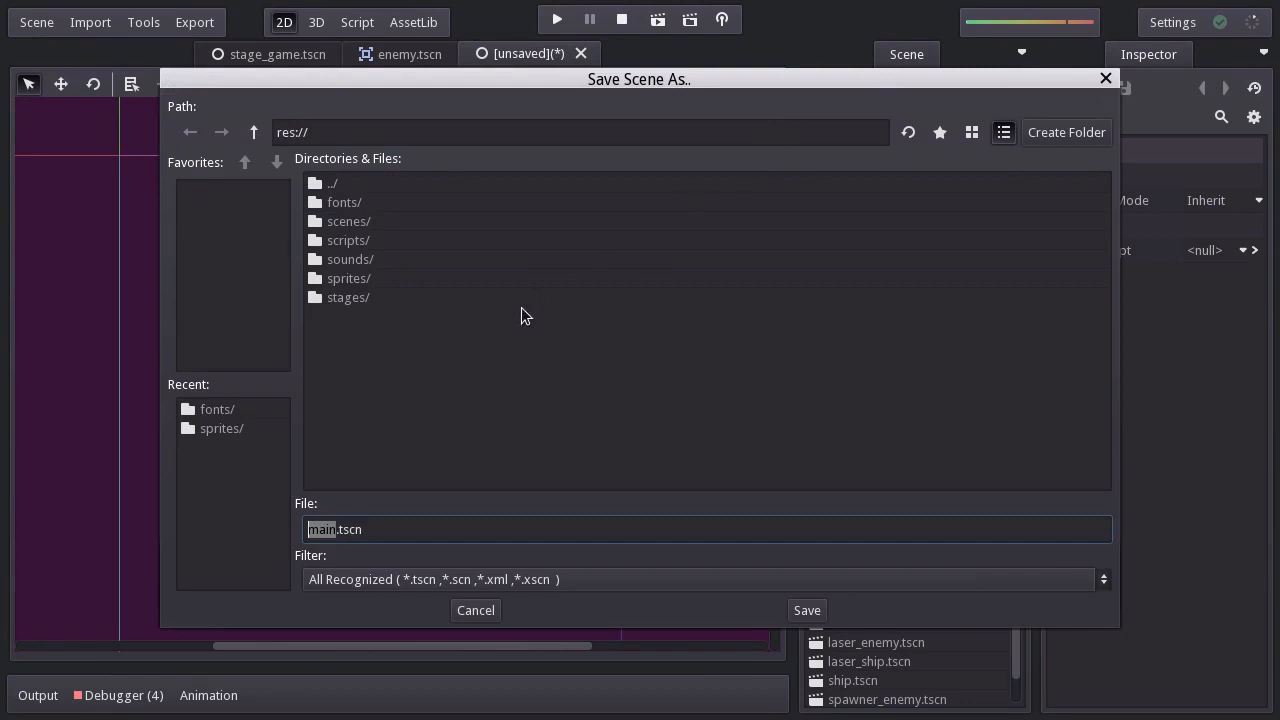
double_click(345, 297)
key(ctrl+a)
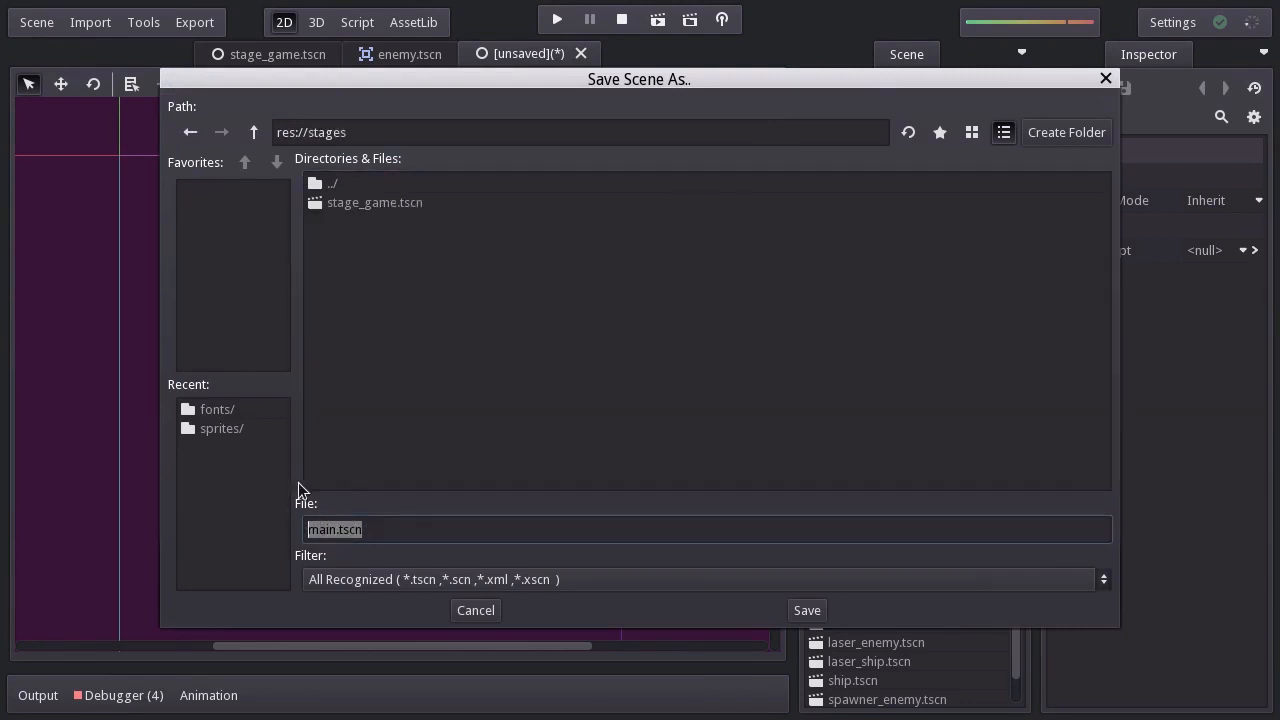
key(BackSpace)
text(stage_menu.tscn)
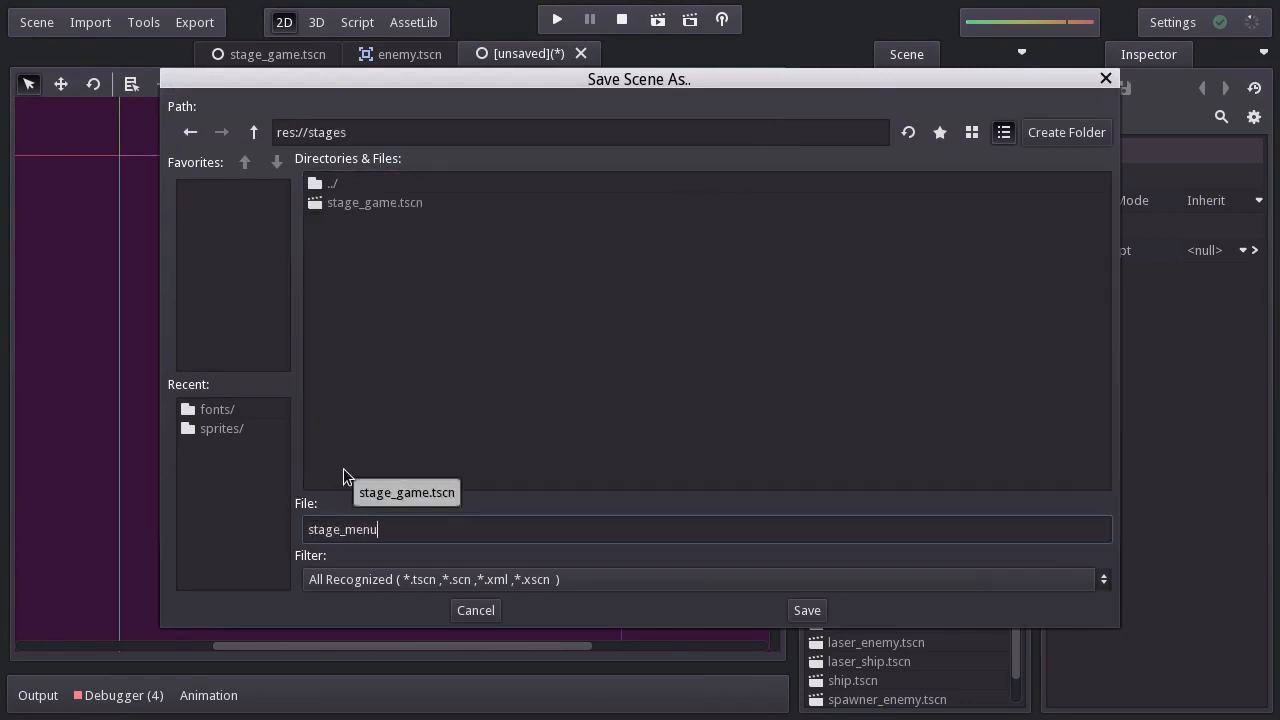
click(801, 610)
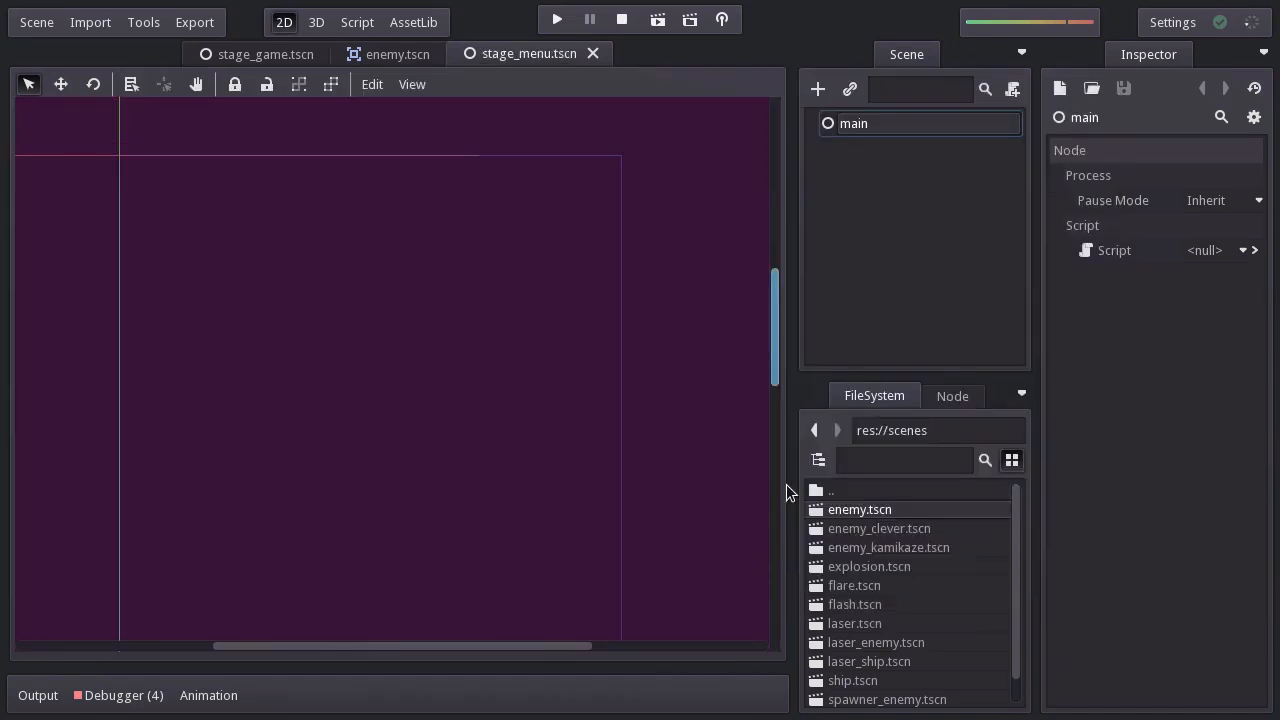
Instance stars.tscn from the scenes folder as a child of the main node.
right_click(886, 128)
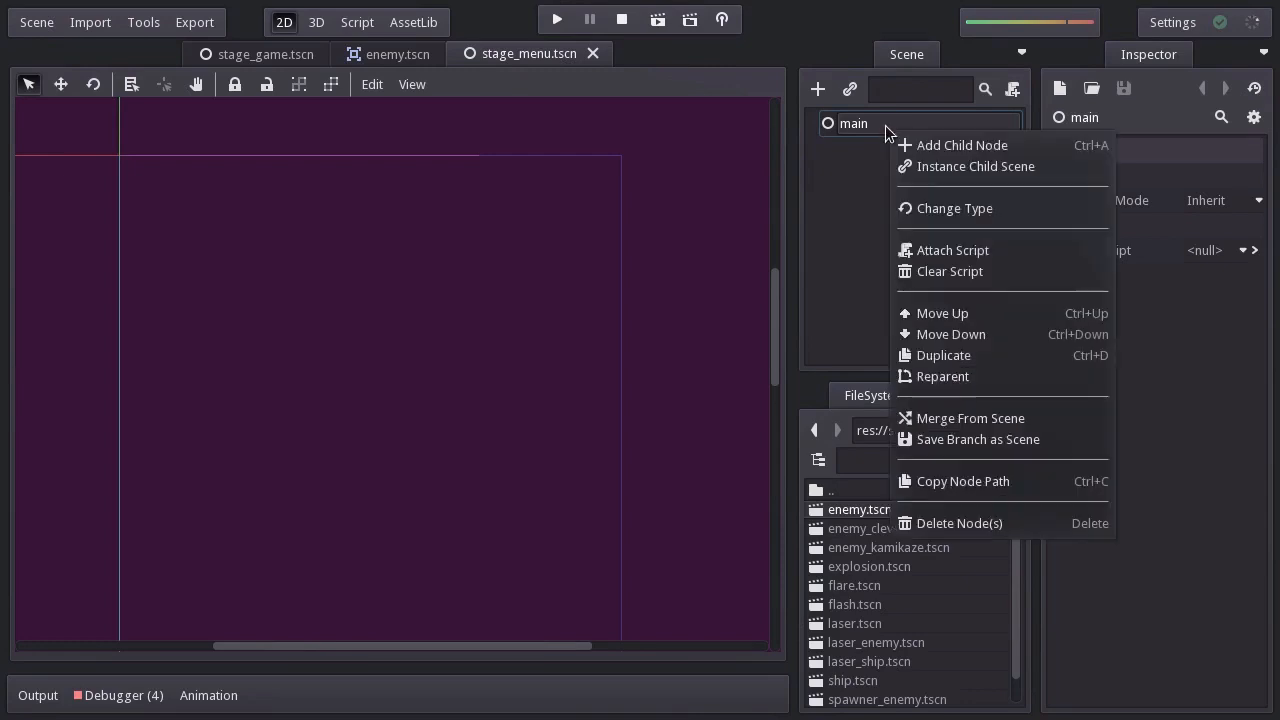
click(924, 163)
double_click(394, 224)
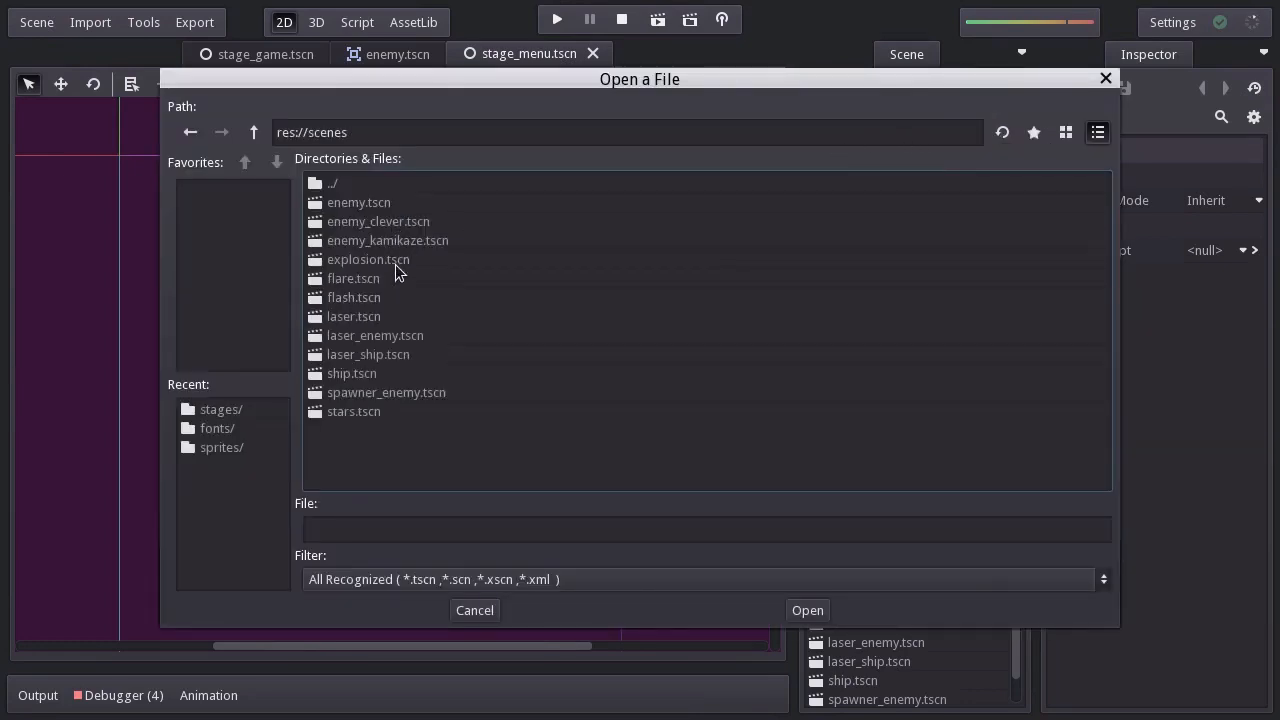
click(352, 410)
click(796, 612)
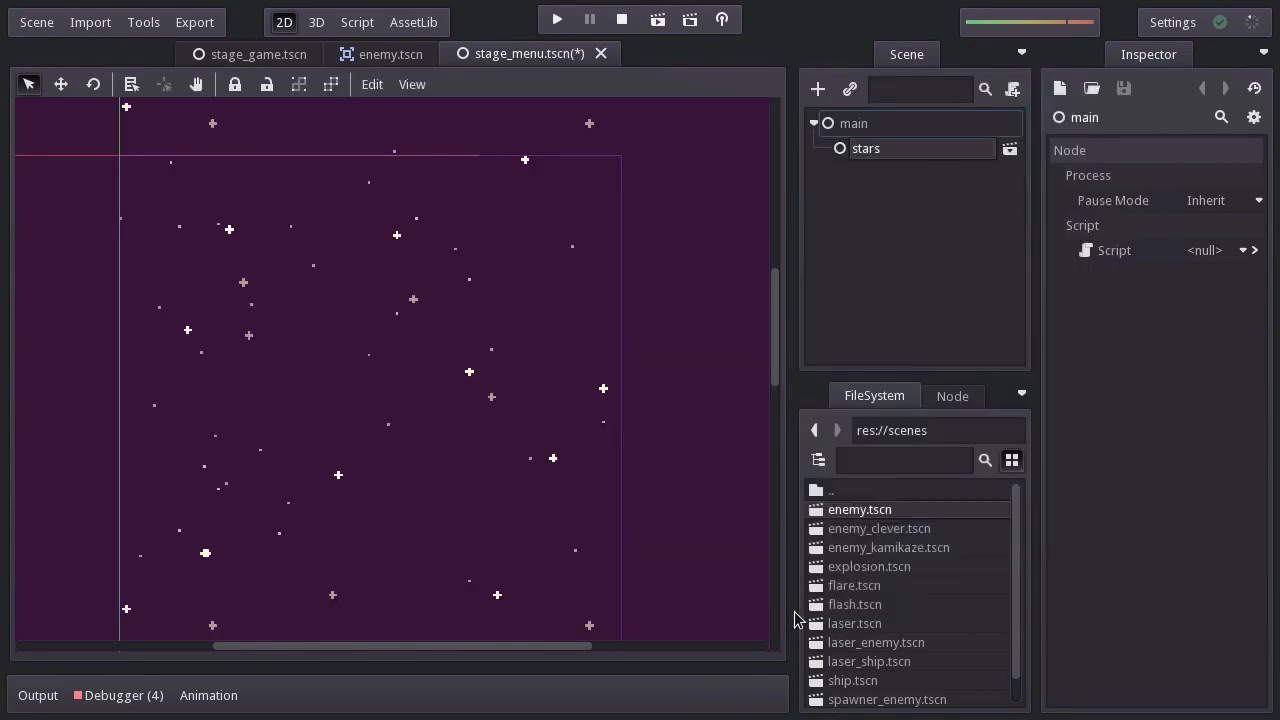
Add a CanvasLayer node under main and rename it hud.
right_click(882, 122)
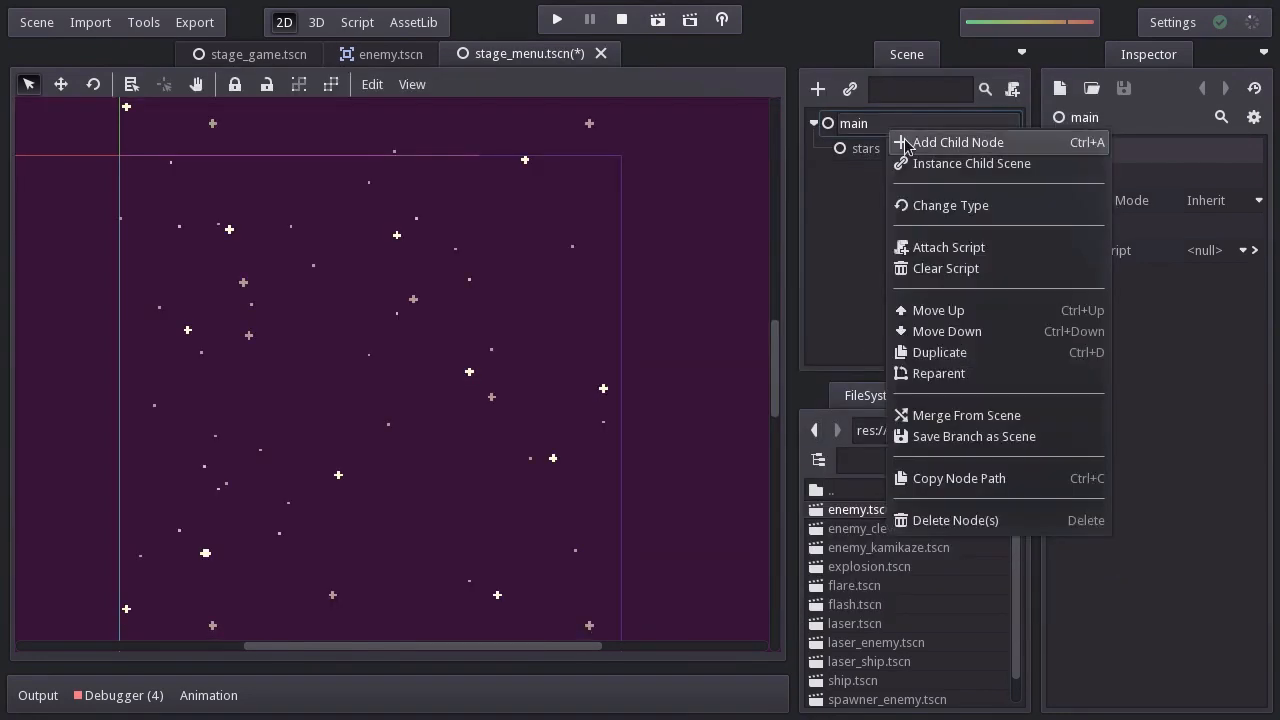
click(905, 136)
click(504, 390)
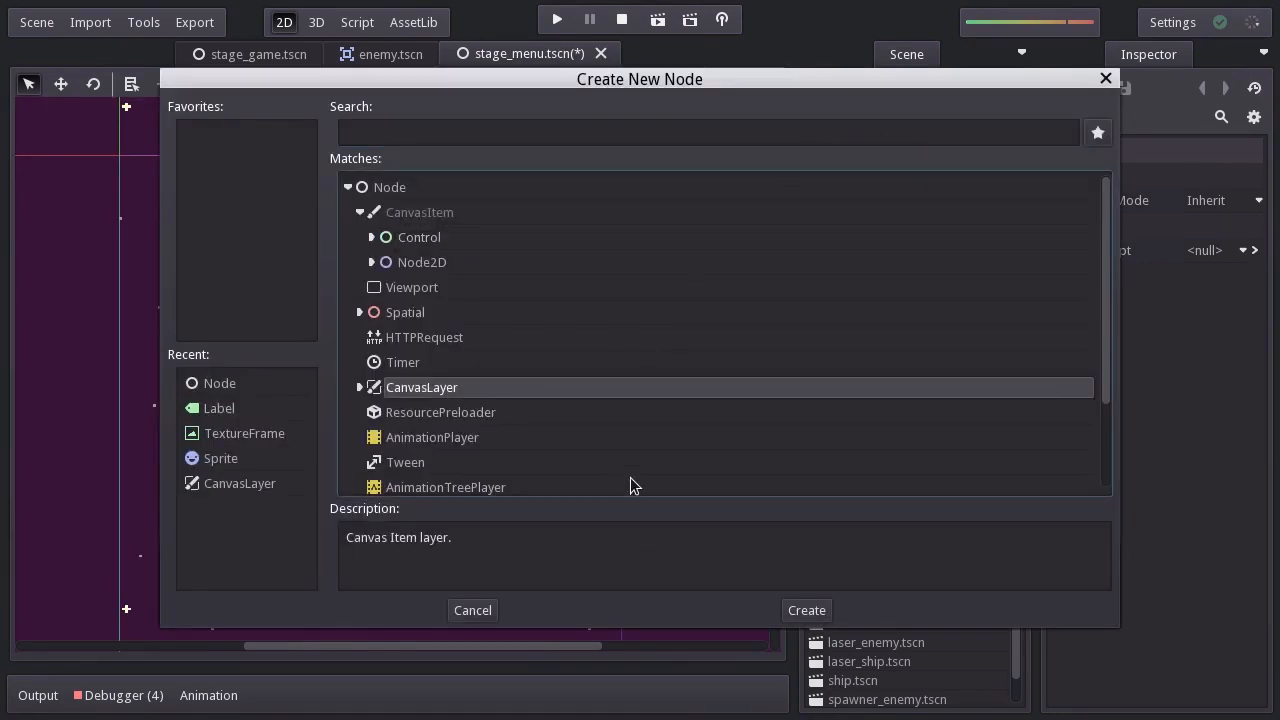
click(805, 611)
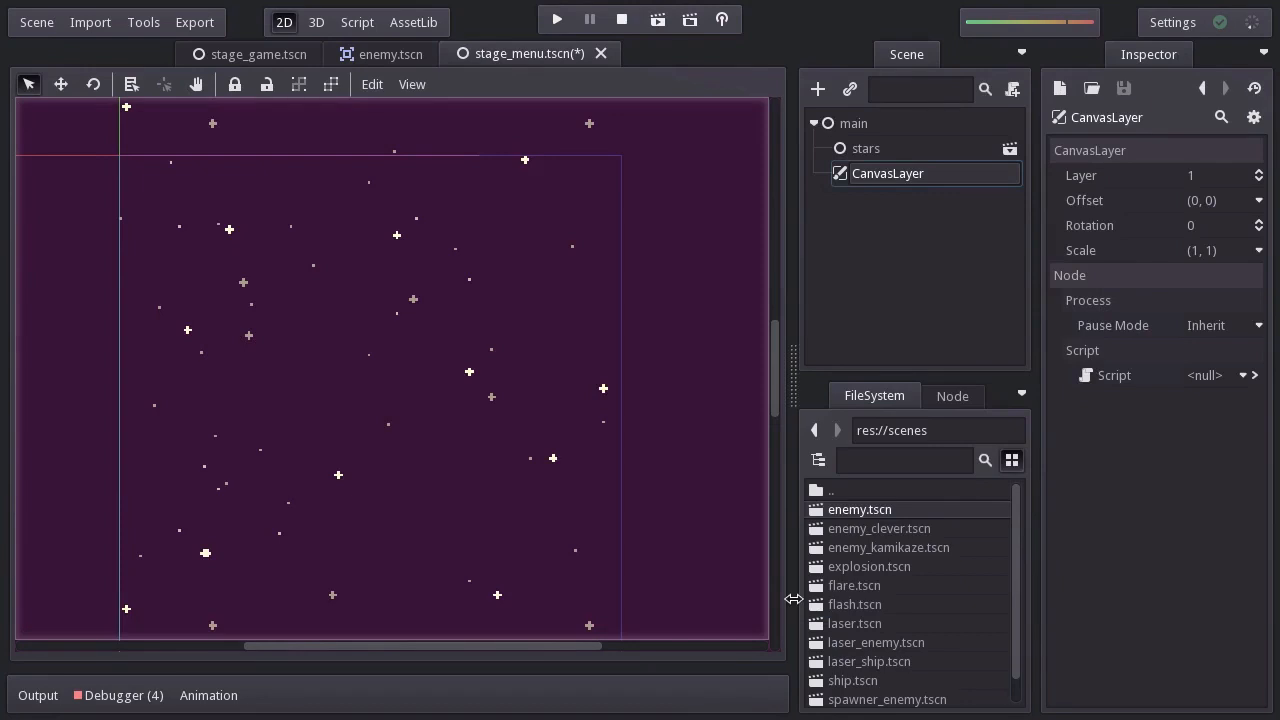
double_click(966, 176)
text(hud)
key(Return)
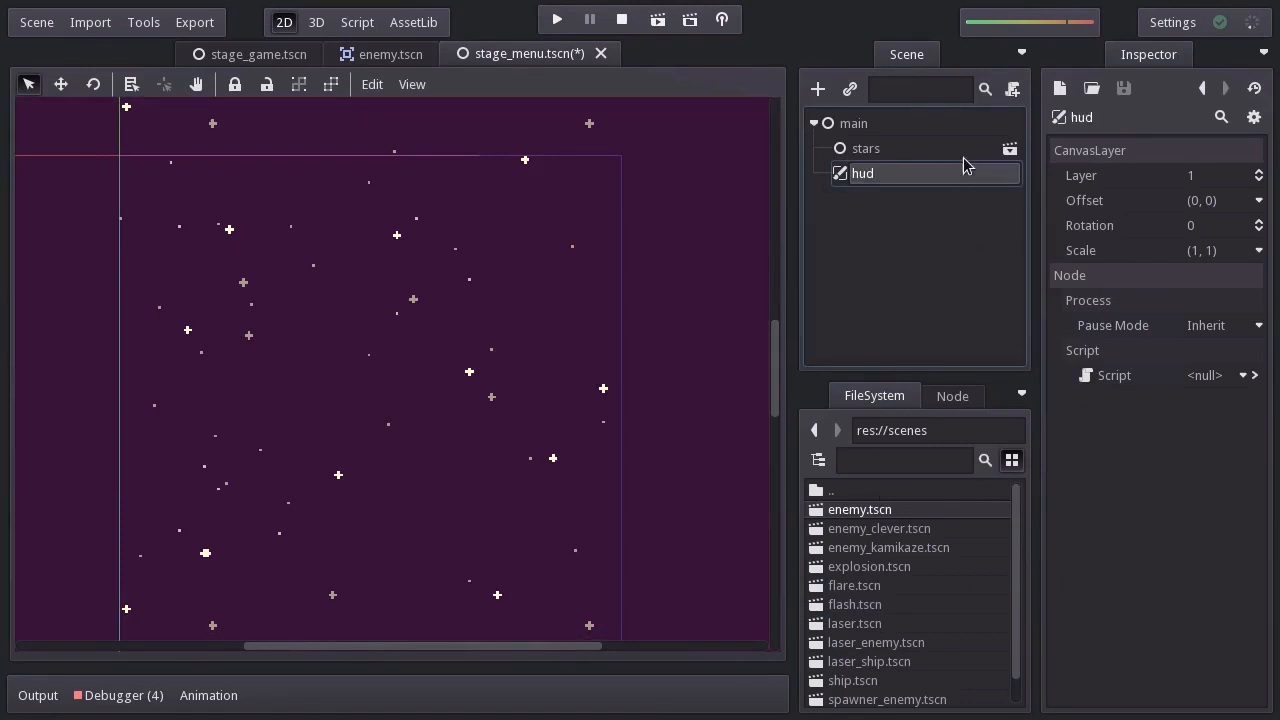
Add a TextureButton node under hud and rename it btn_start.
right_click(893, 174)
click(950, 190)
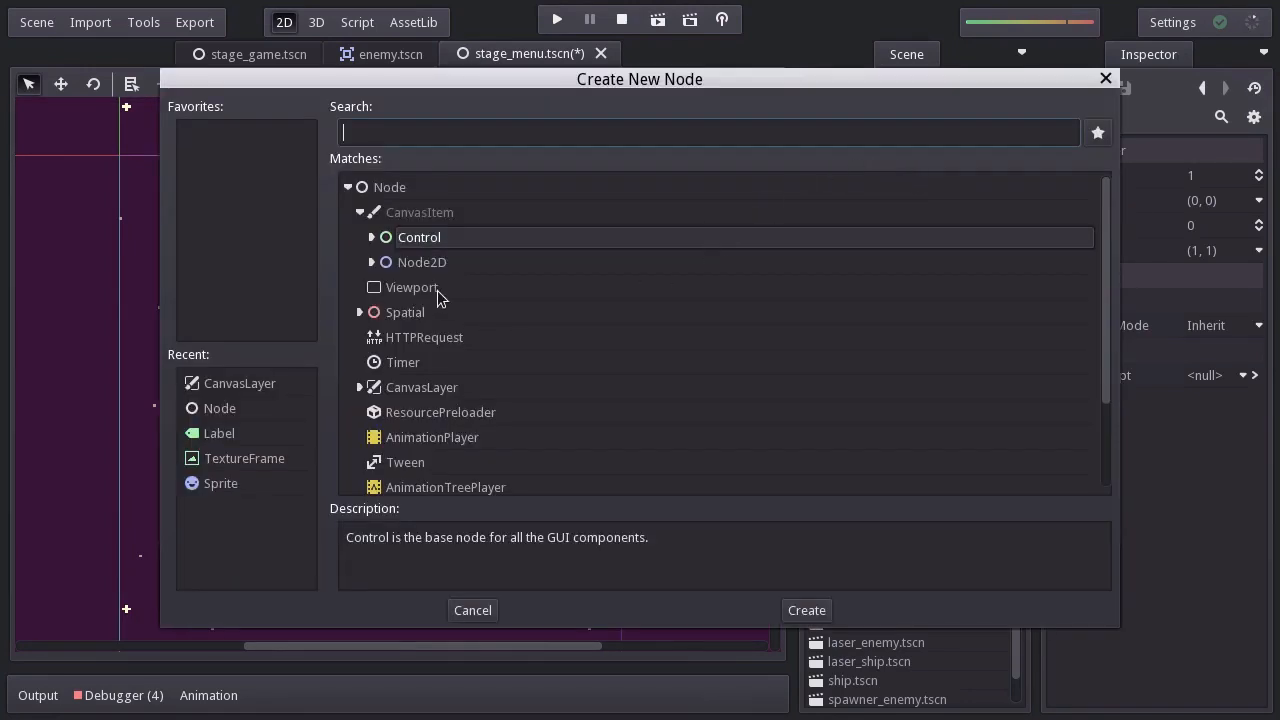
click(372, 237)
click(383, 262)
click(428, 338)
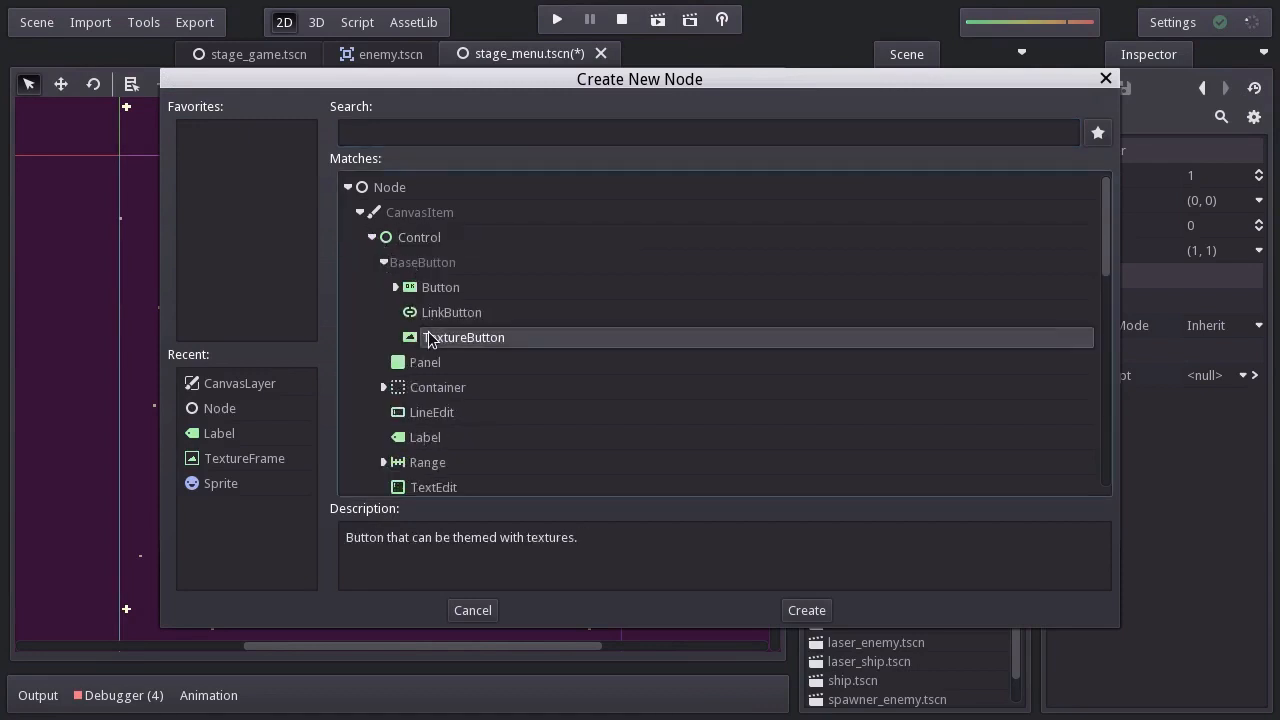
click(805, 609)
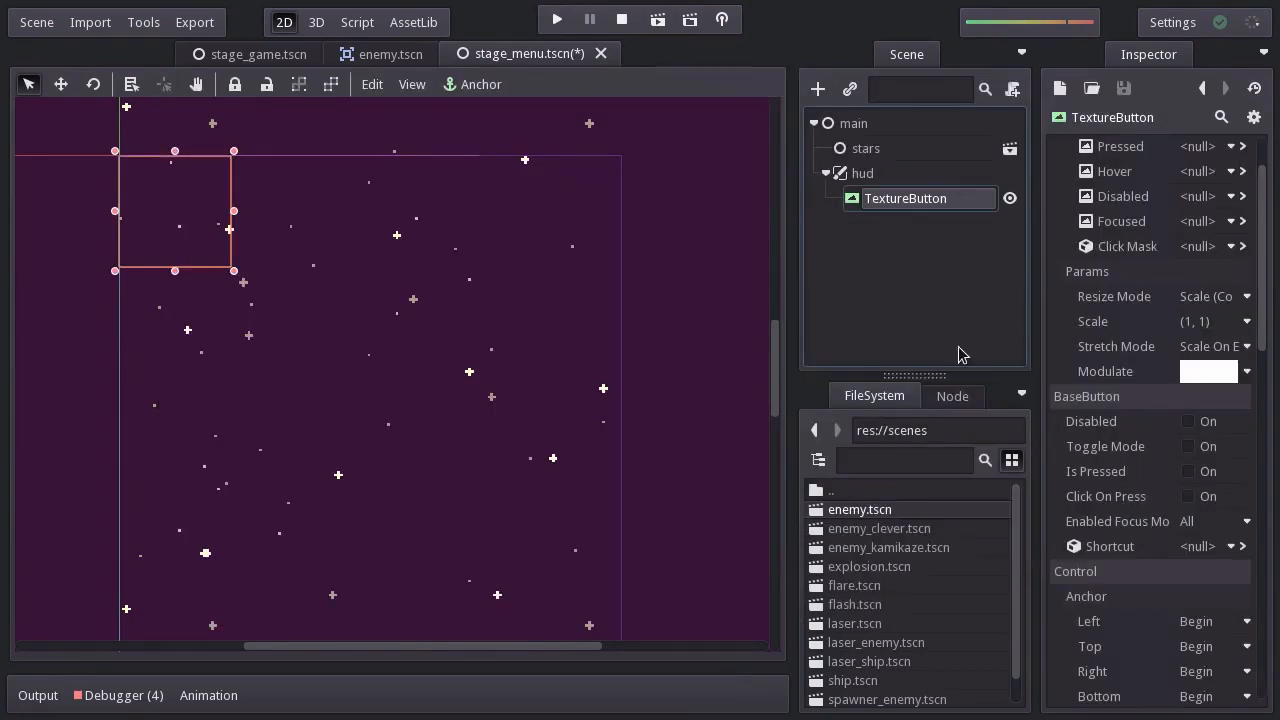
double_click(974, 199)
text(btn)
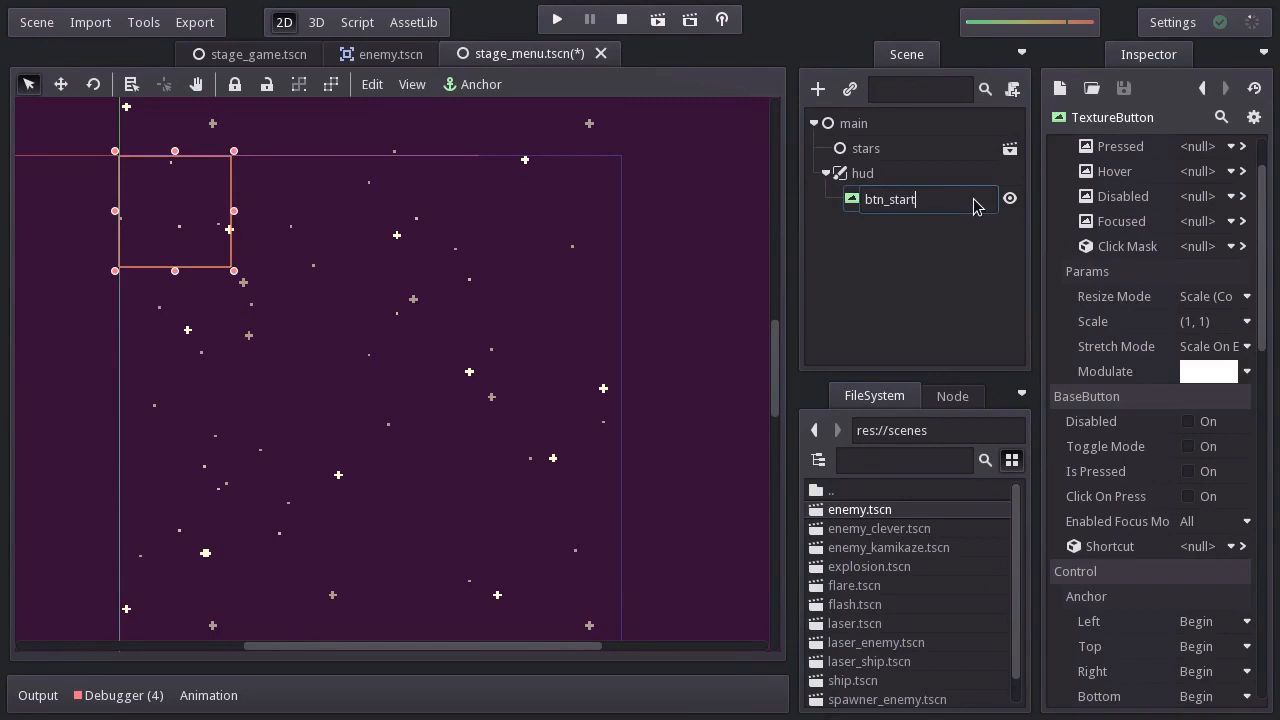
text(_start)
key(Return)
Load button_normal.png from the sprites folder as the Normal texture of btn_start.
scroll(1262, 215, up, 3)
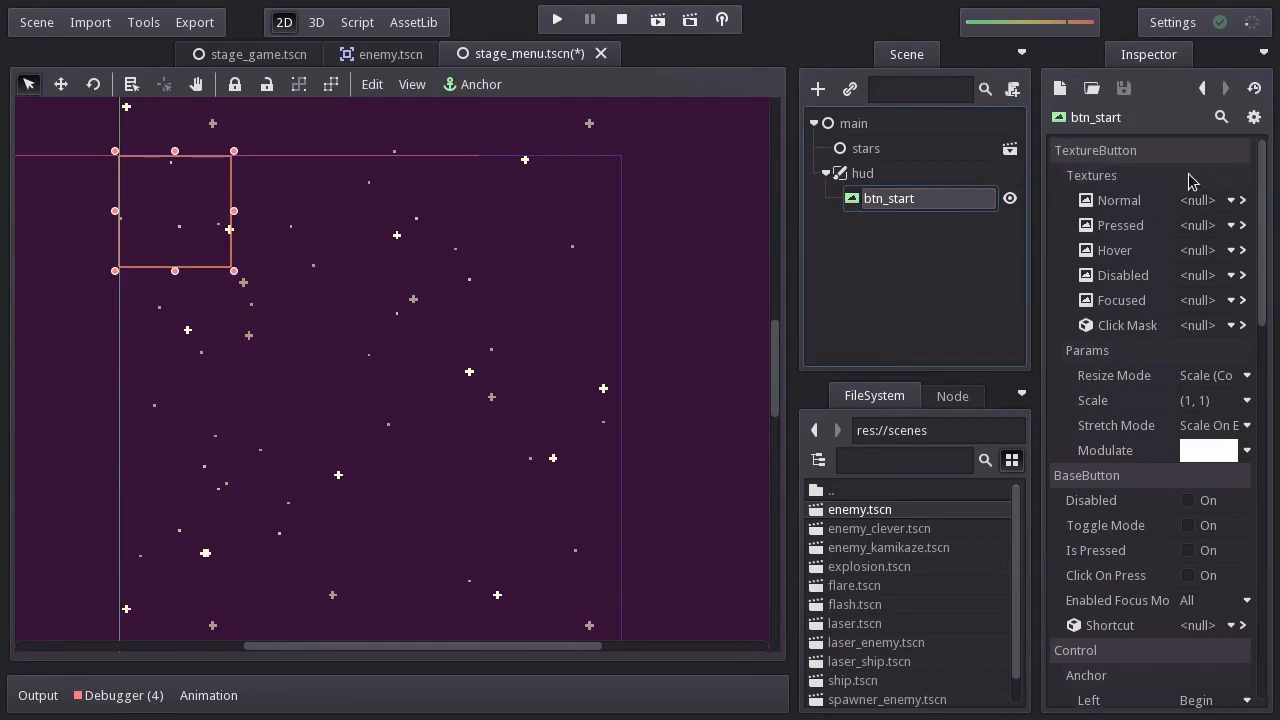
click(1200, 205)
click(1155, 305)
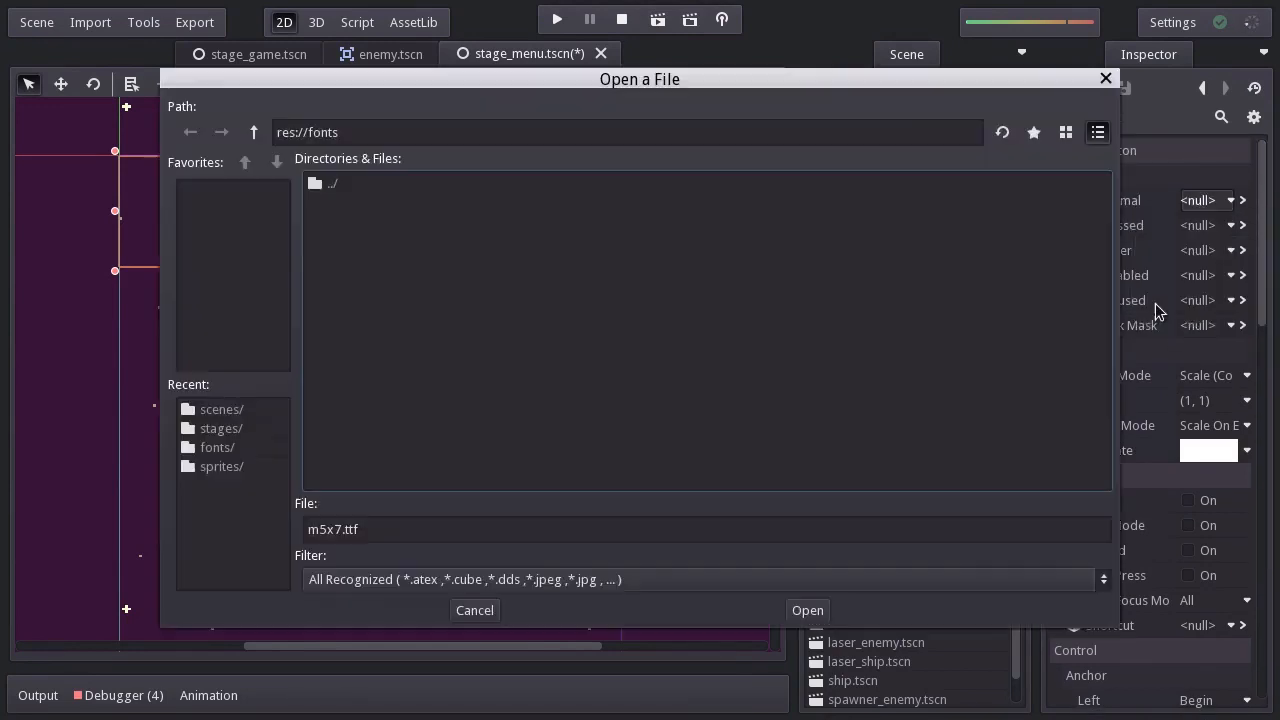
double_click(344, 183)
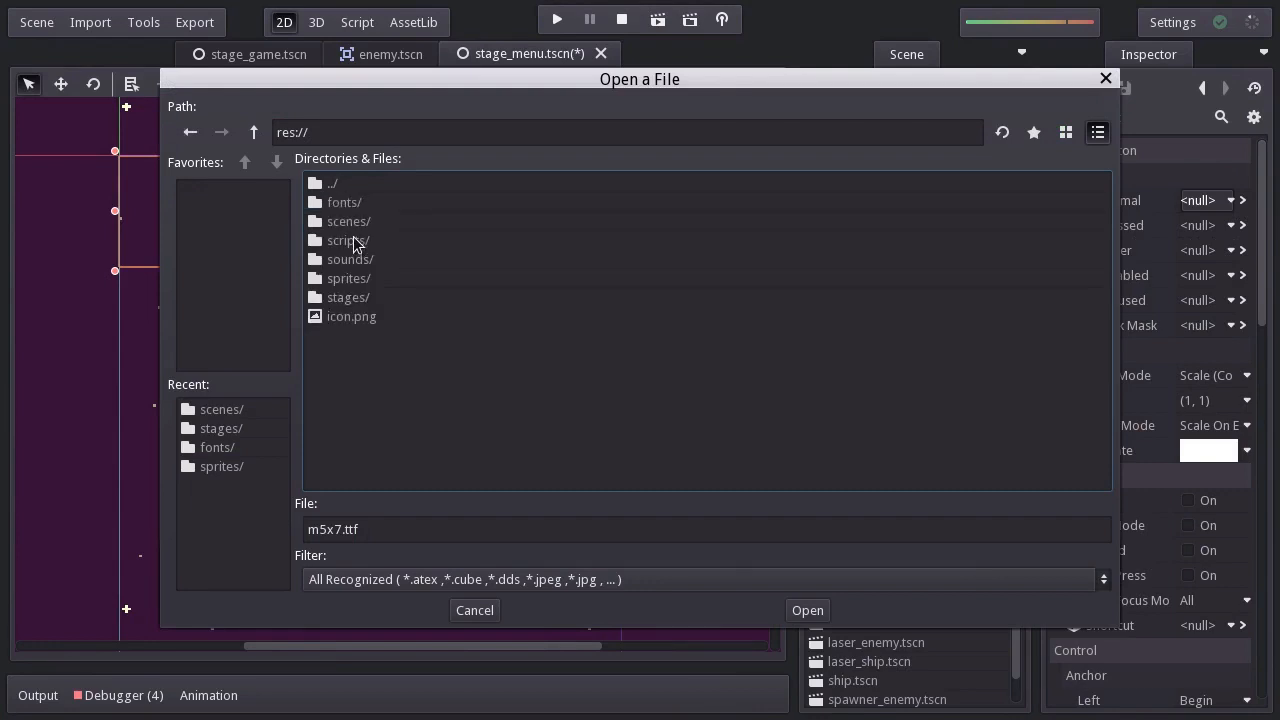
double_click(348, 278)
click(393, 241)
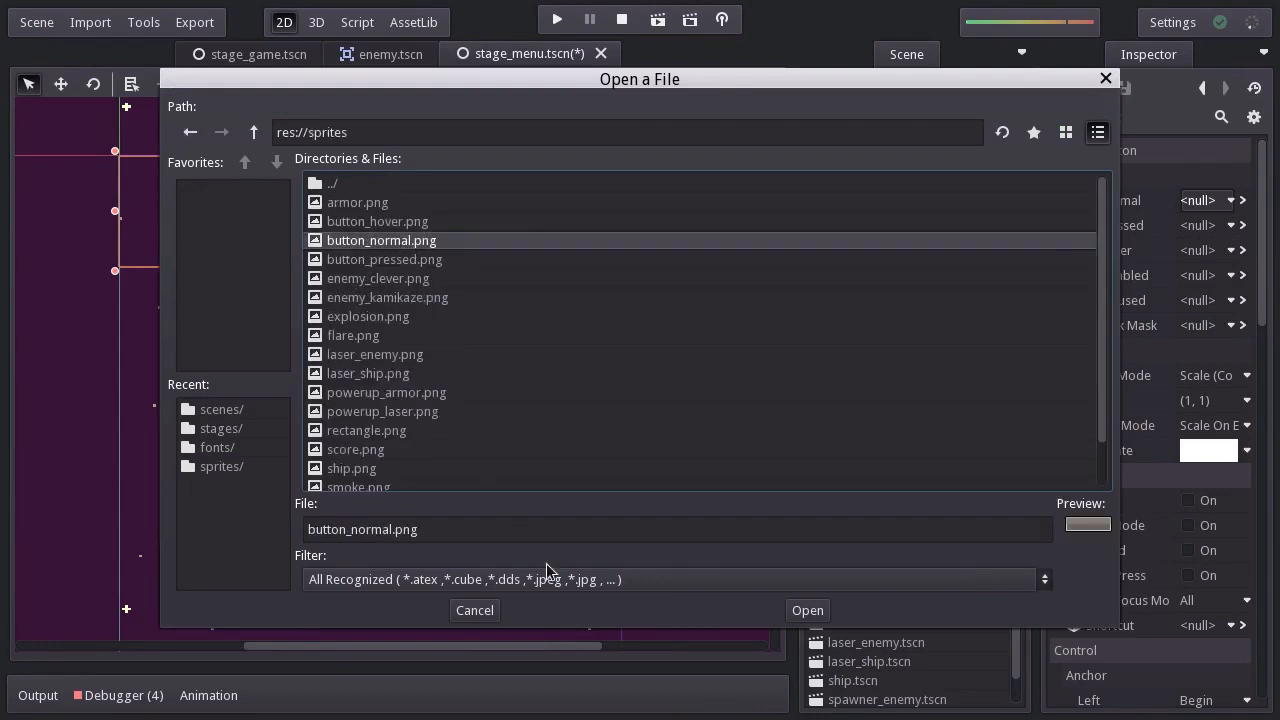
click(794, 618)
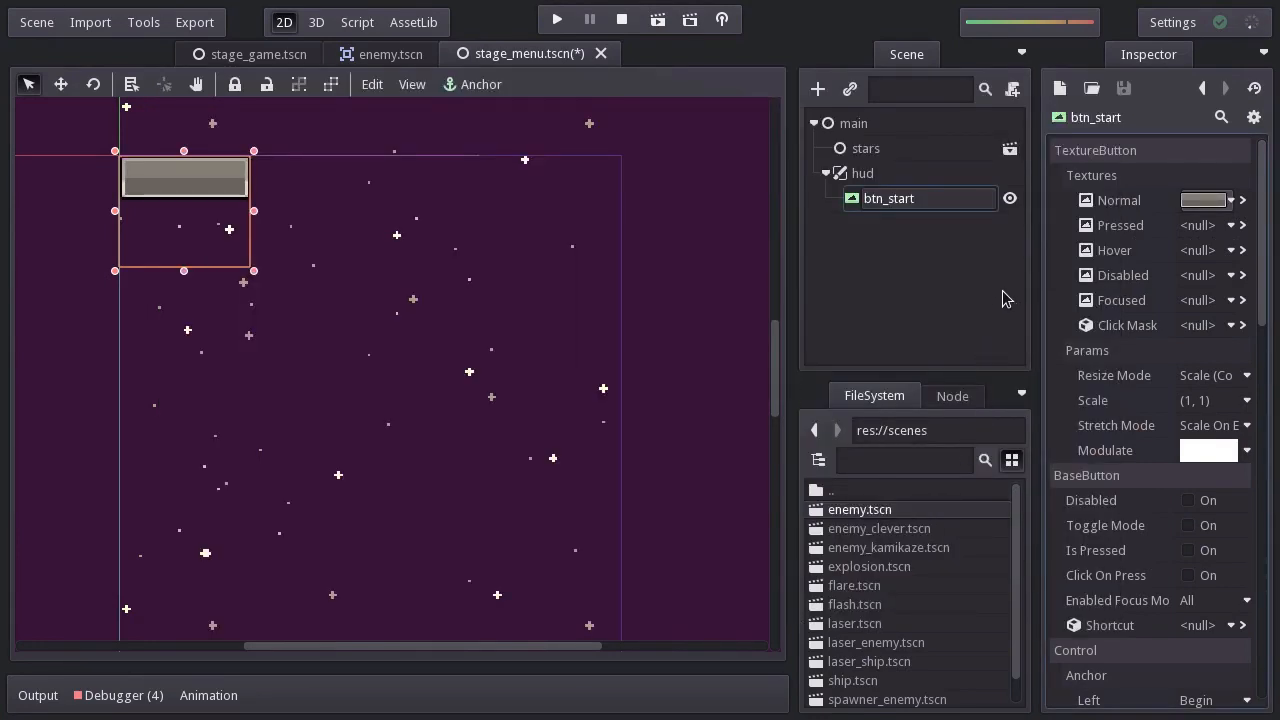
Load button_pressed.png as the Pressed texture of btn_start.
click(1199, 226)
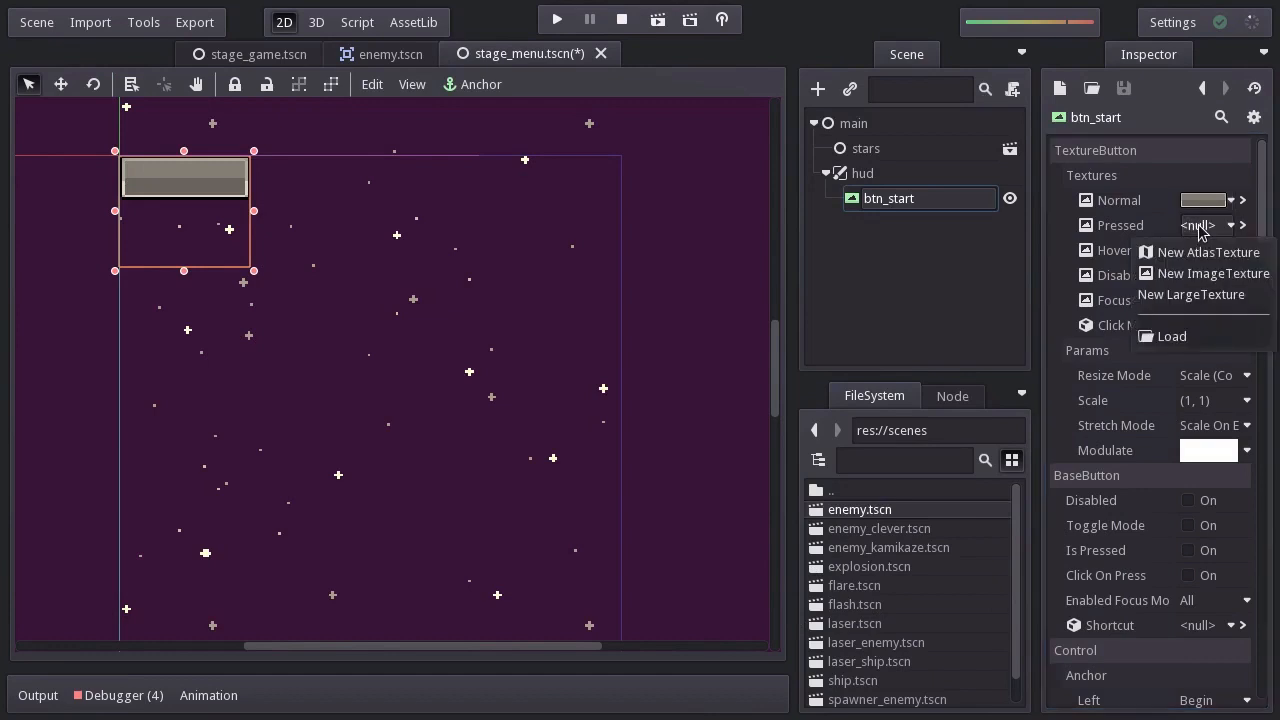
click(1170, 335)
click(443, 260)
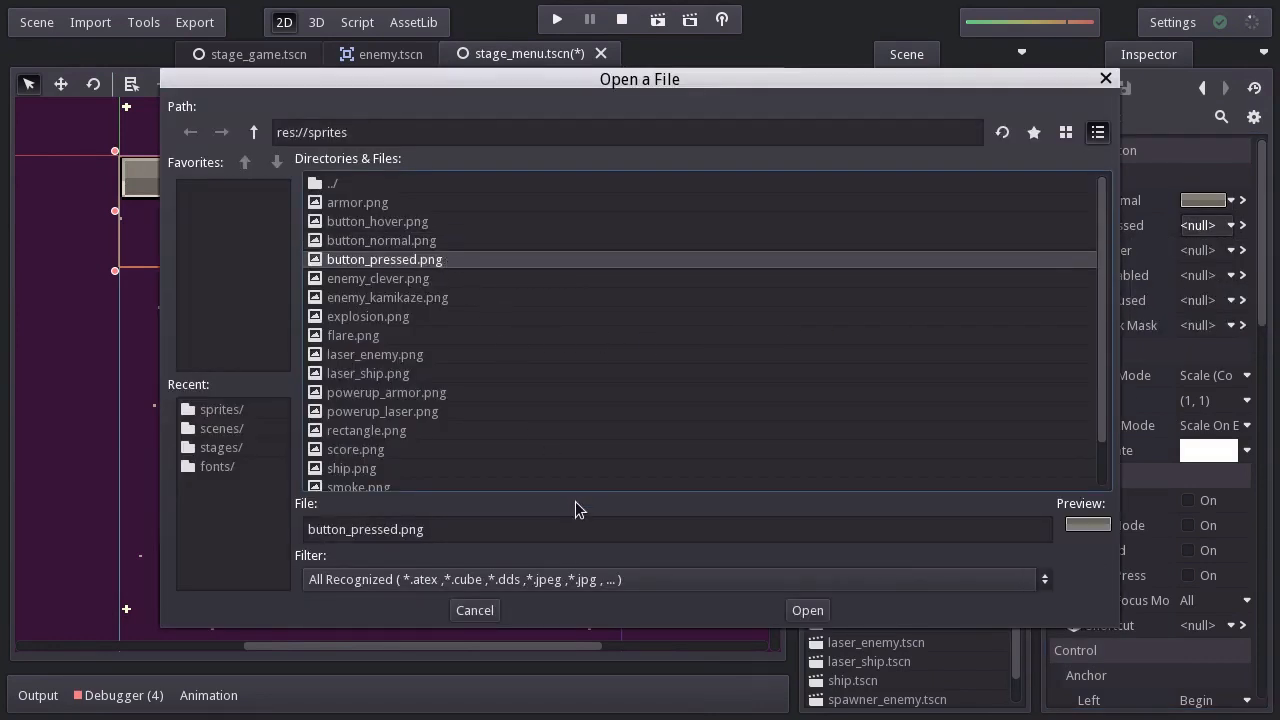
click(807, 610)
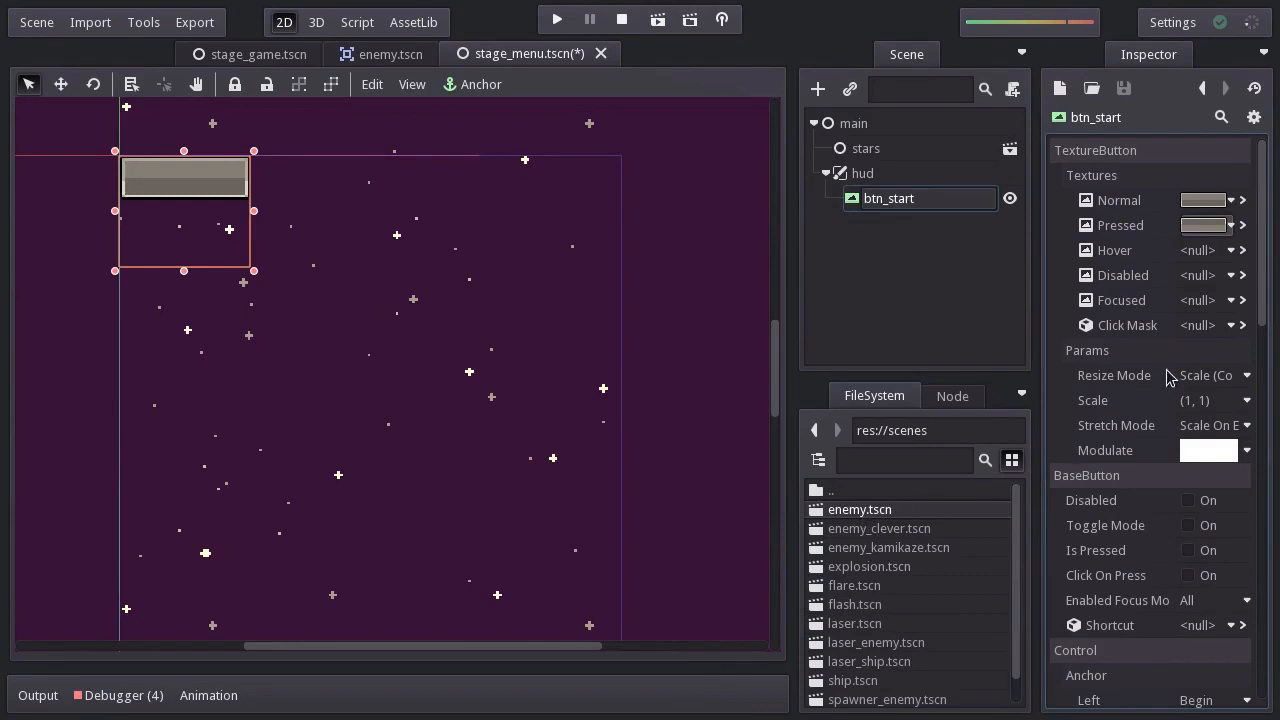
Load button_hover.png as the Hover texture of btn_start.
click(1200, 251)
click(1162, 358)
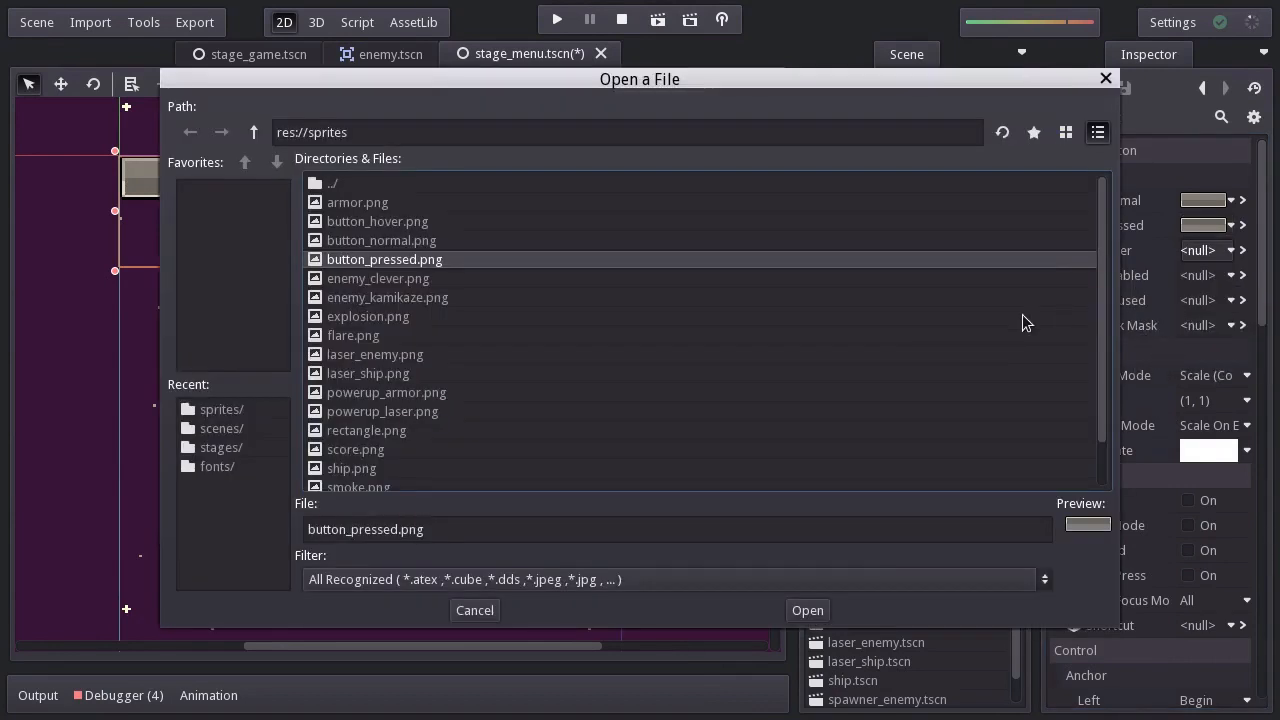
click(436, 224)
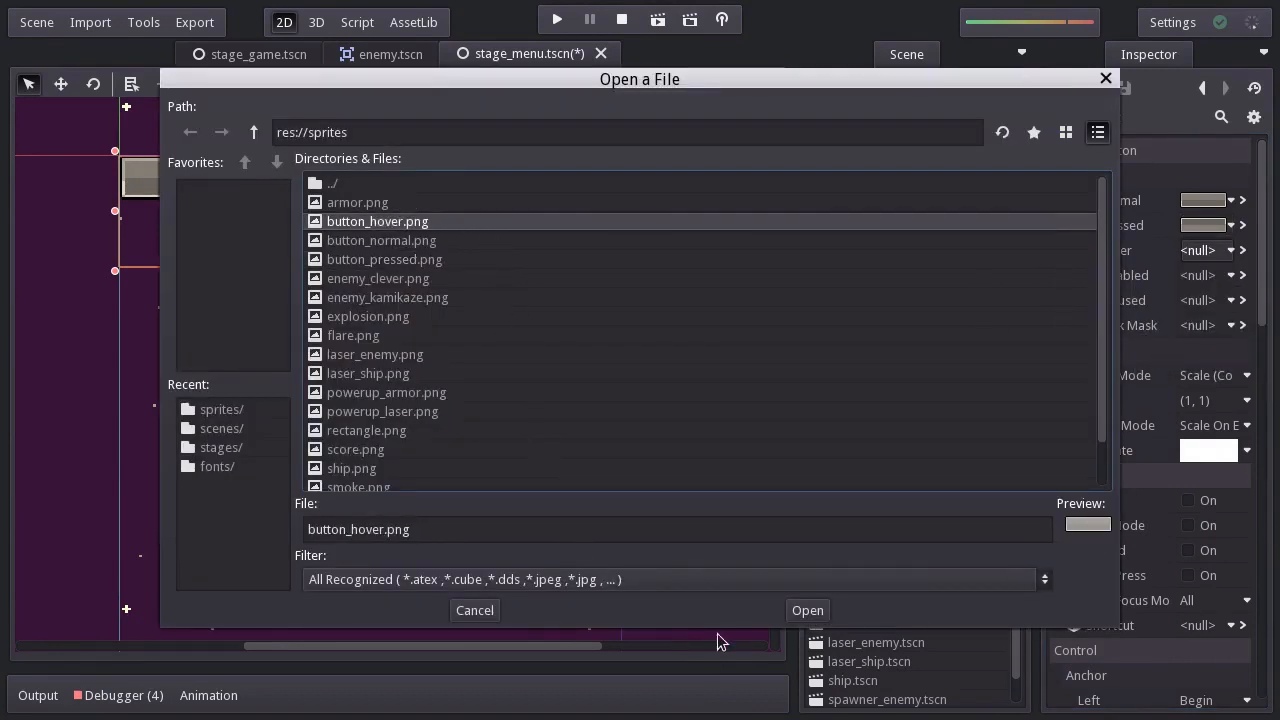
click(807, 610)
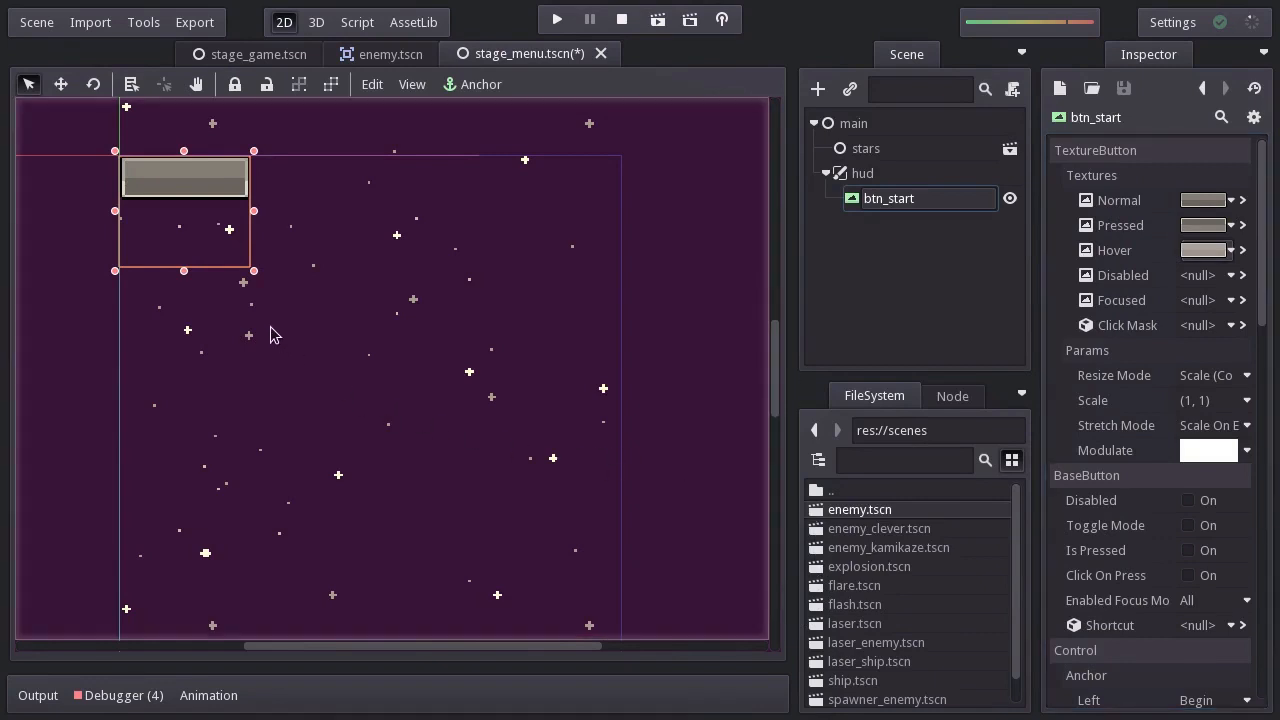
Shrink the frame of btn_start to fit its texture, about 47 by 16.
drag(253, 271, 246, 177)
scroll(352, 309, down, 3)
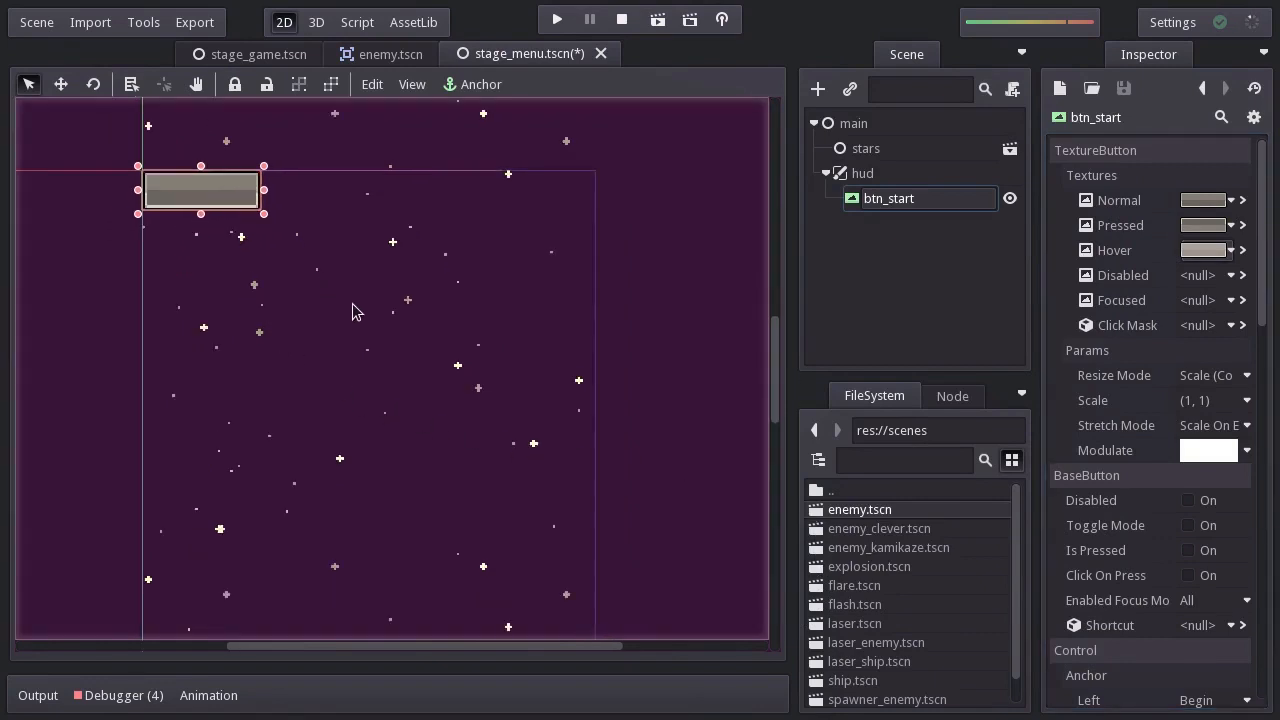
middle_drag(385, 307, 354, 254)
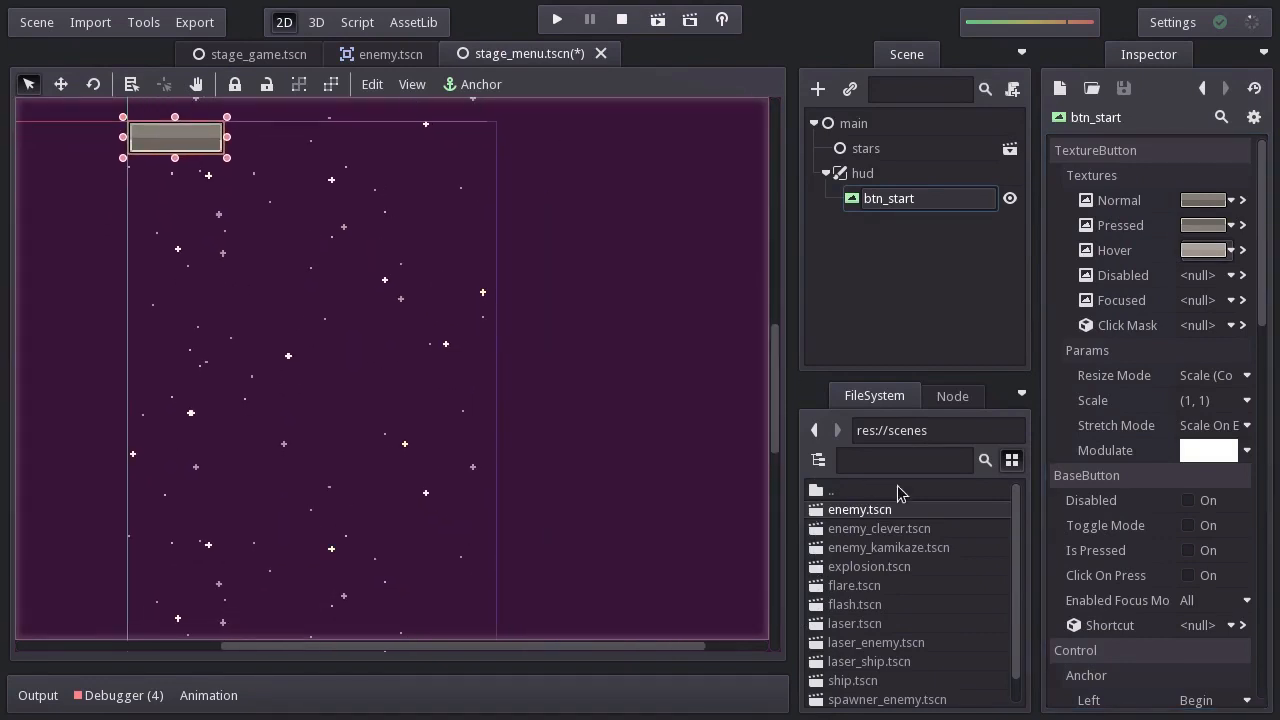
Set the position of btn_start to (67, 134).
scroll(1263, 302, down, 5)
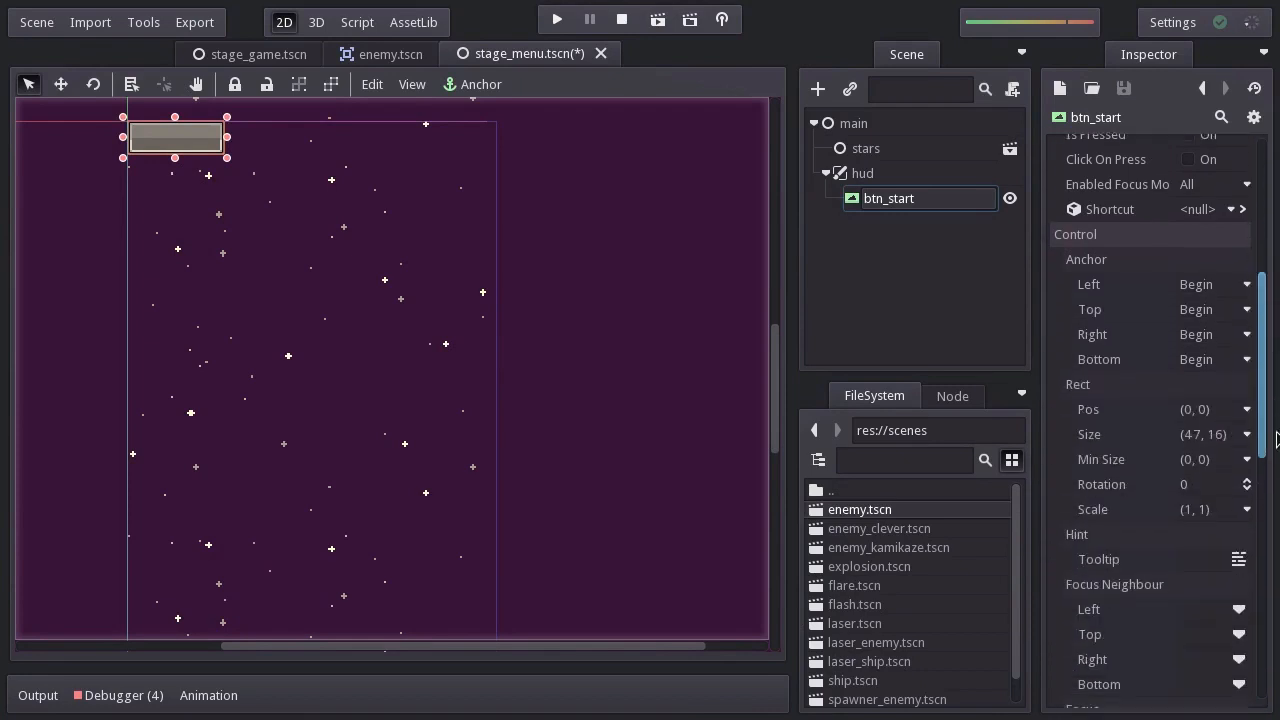
click(1200, 377)
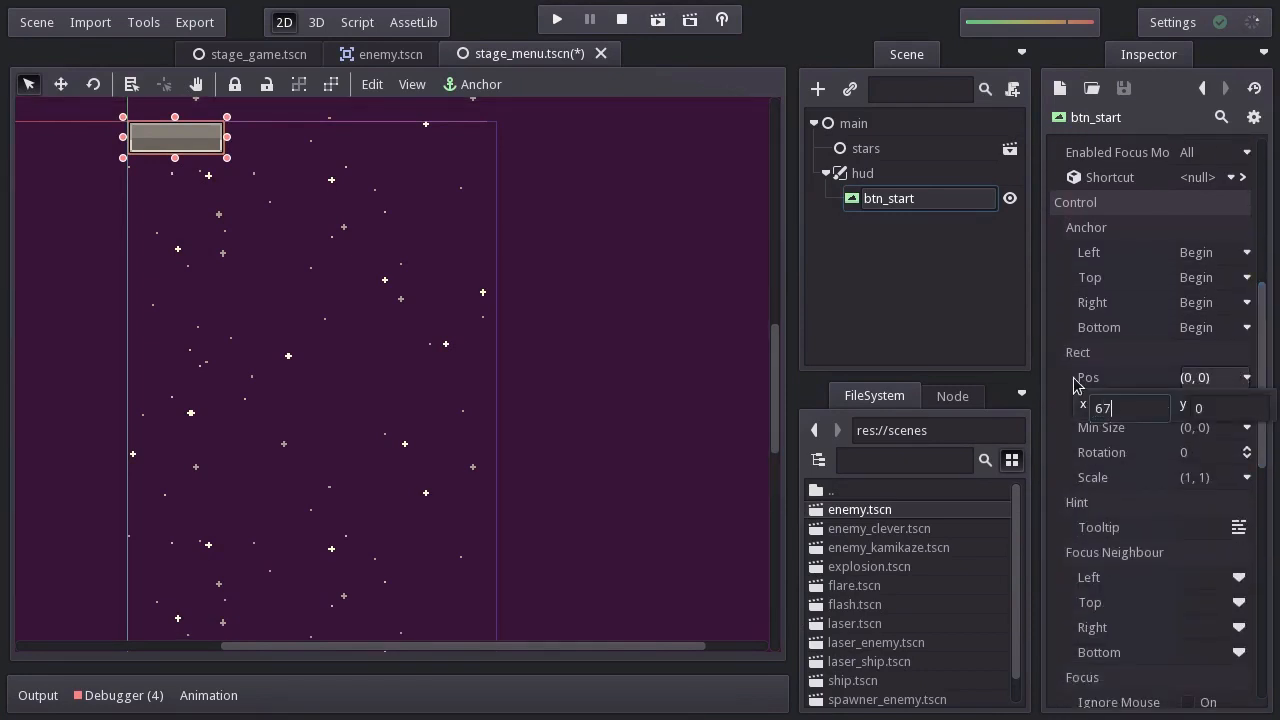
text(67)
click(1231, 406)
text(134)
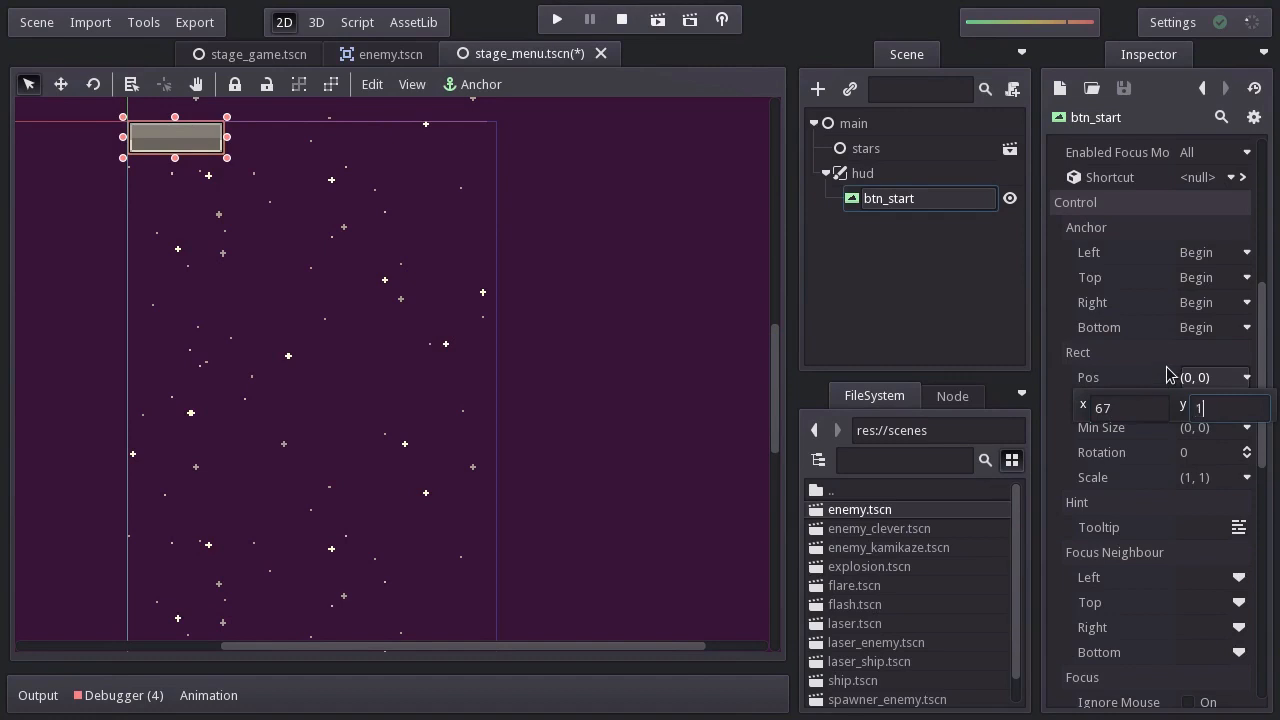
key(Return)
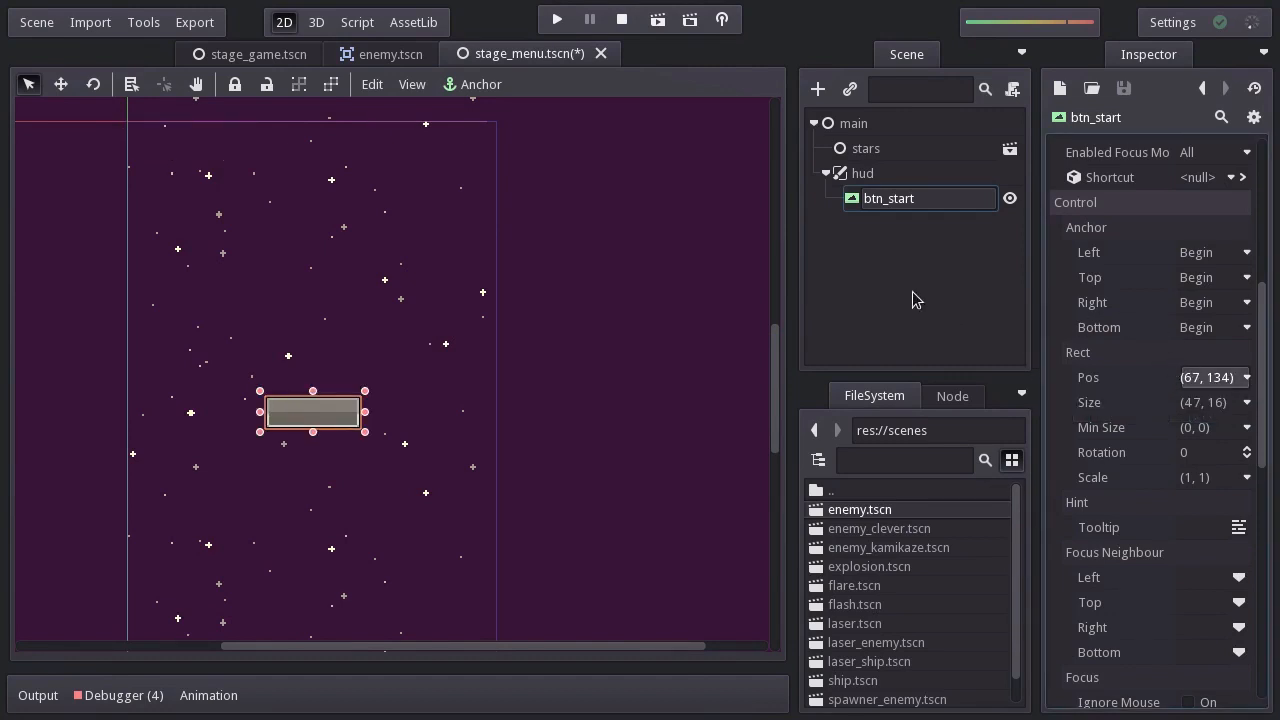
Add a Label node as a child of btn_start and rename it label.
right_click(878, 204)
click(893, 216)
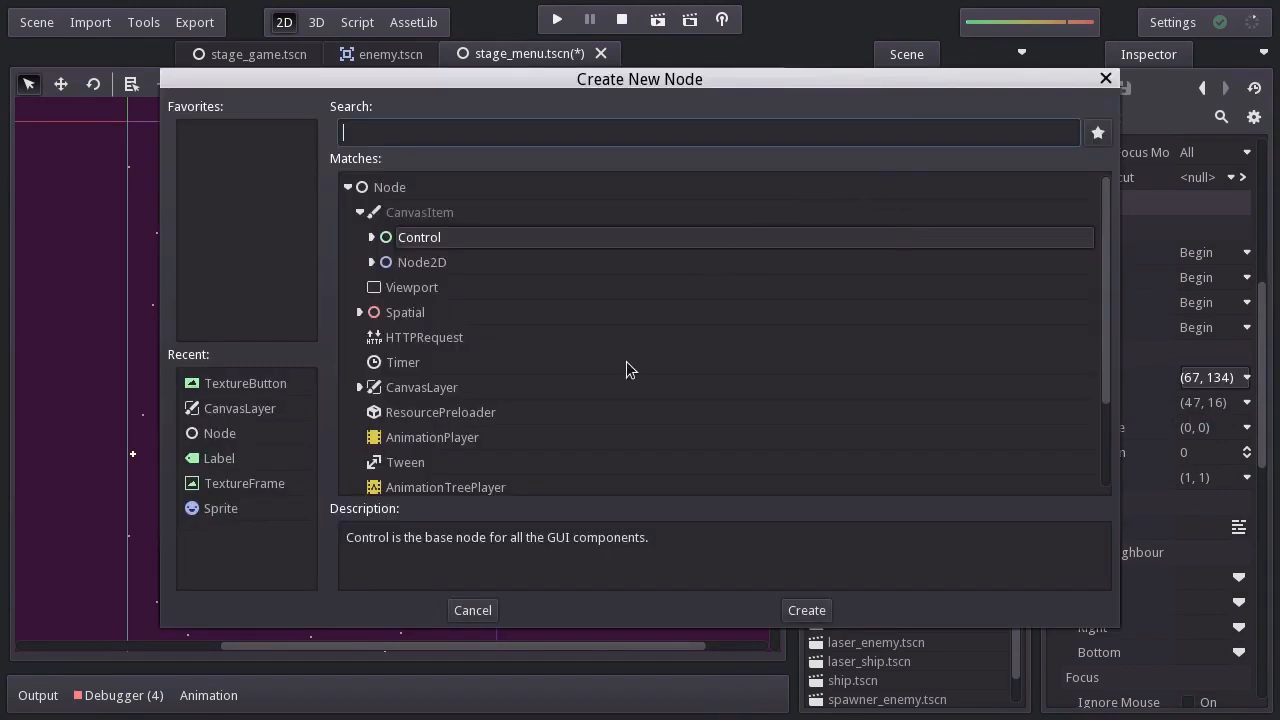
click(255, 458)
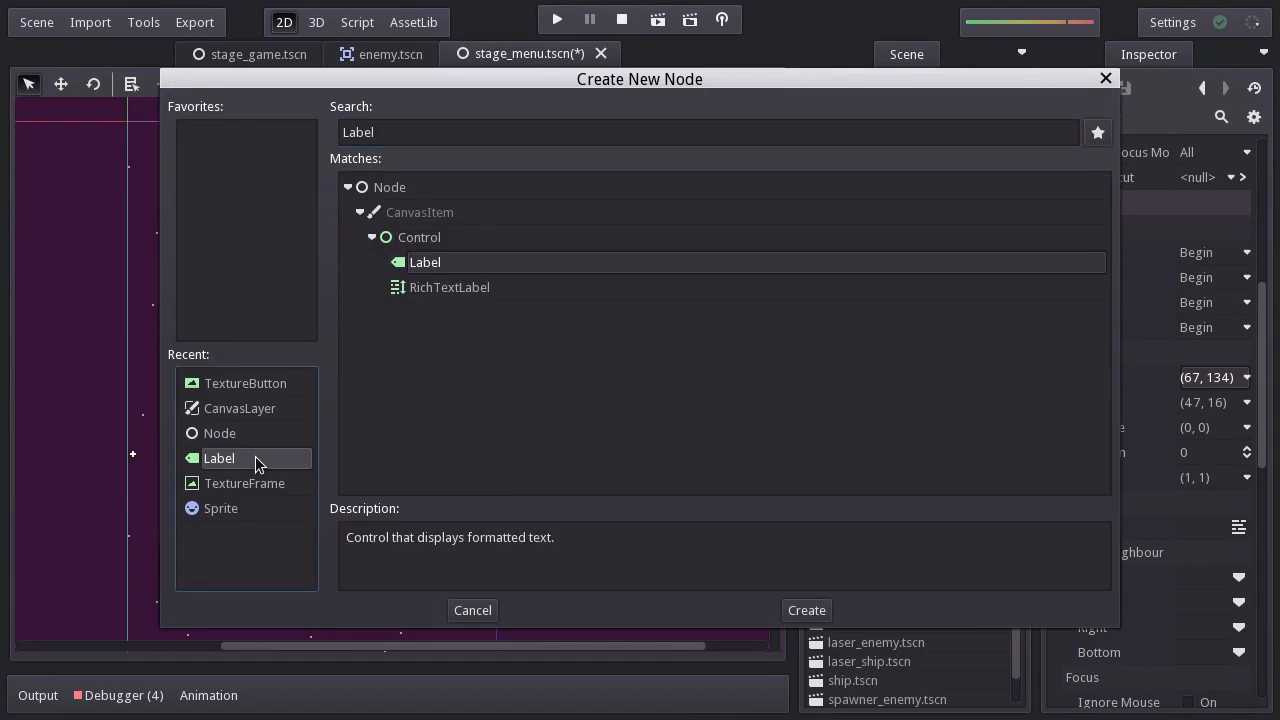
click(785, 611)
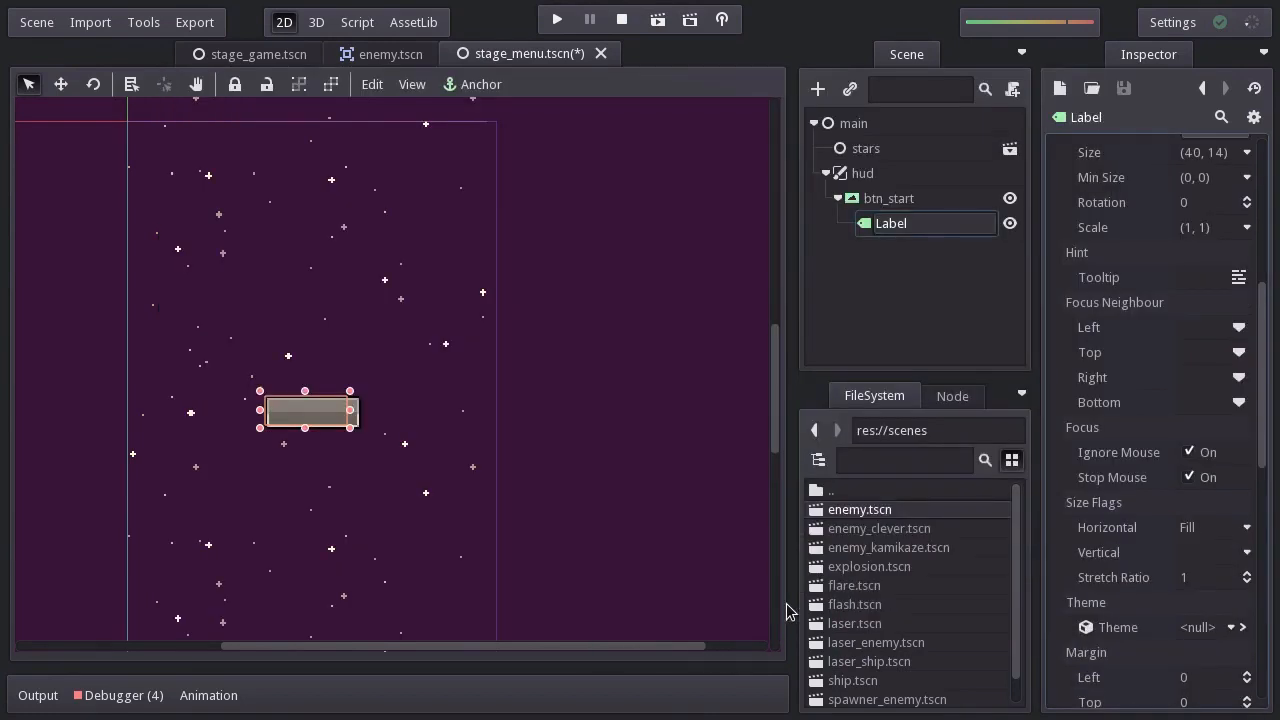
double_click(958, 224)
text(label)
key(Return)
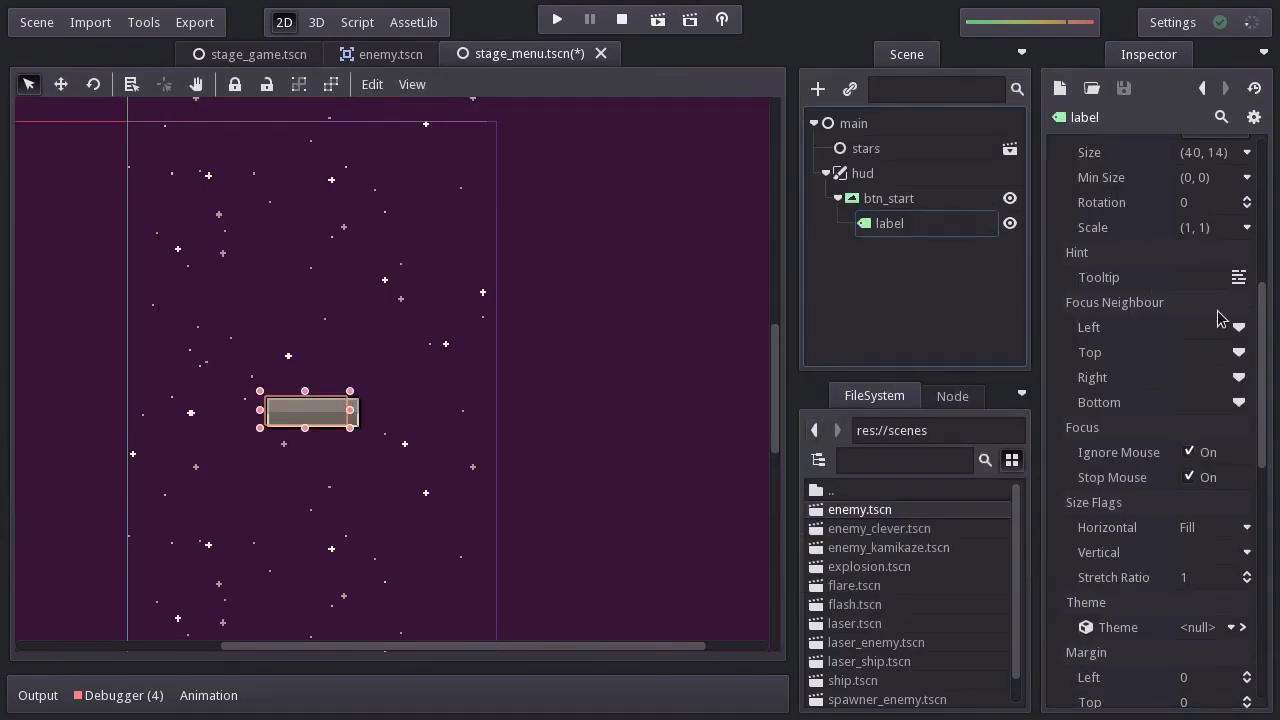
Set the label's text to START and its horizontal alignment to Center.
drag(1259, 312, 1278, 155)
click(1200, 177)
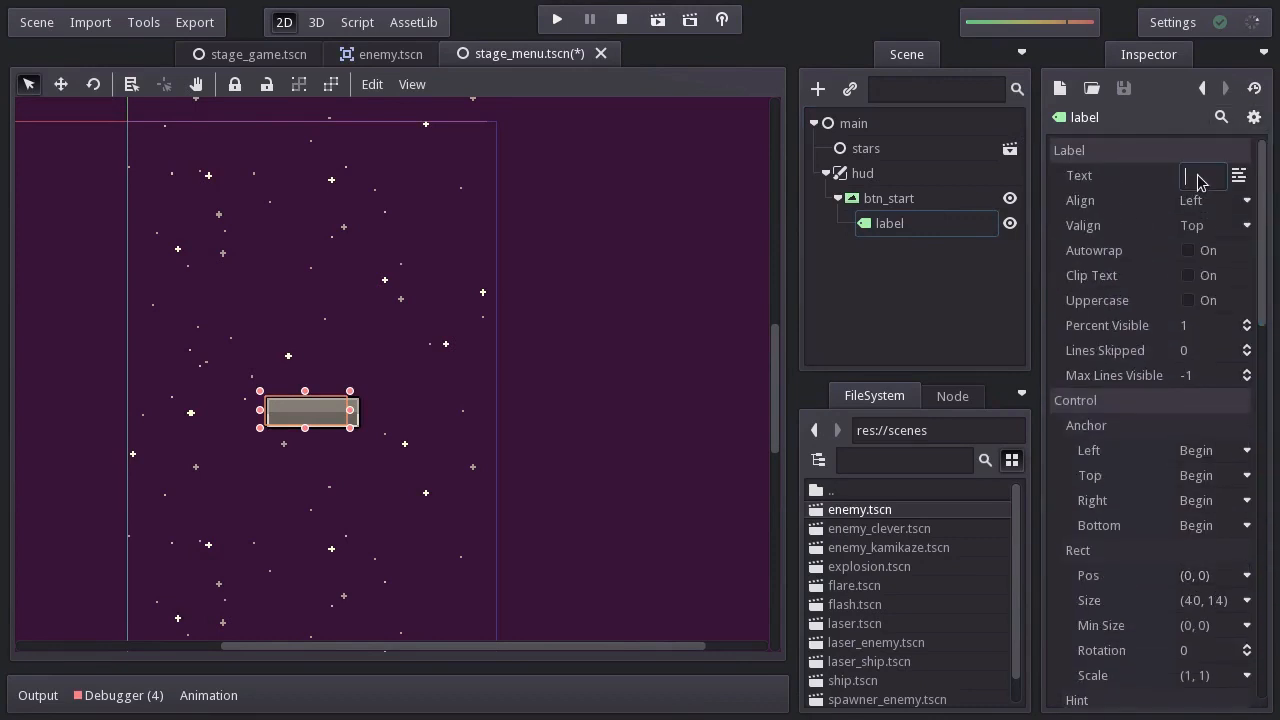
text(START)
click(1212, 202)
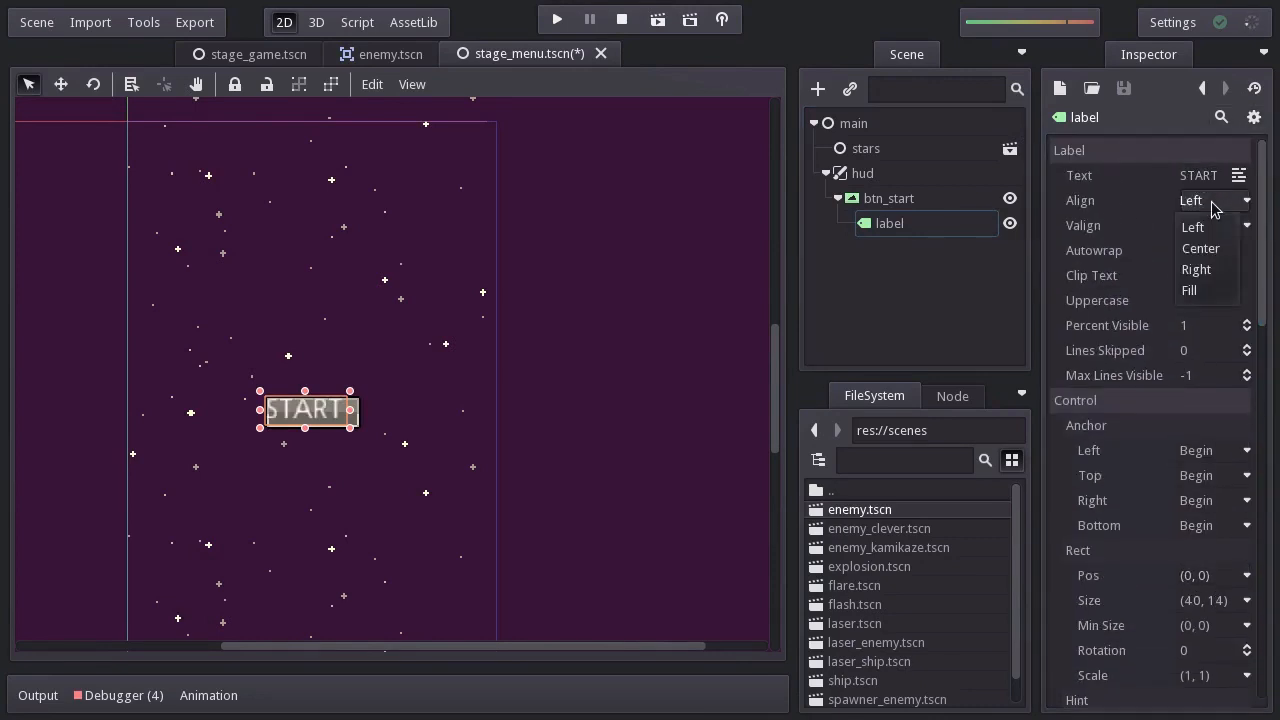
click(1200, 248)
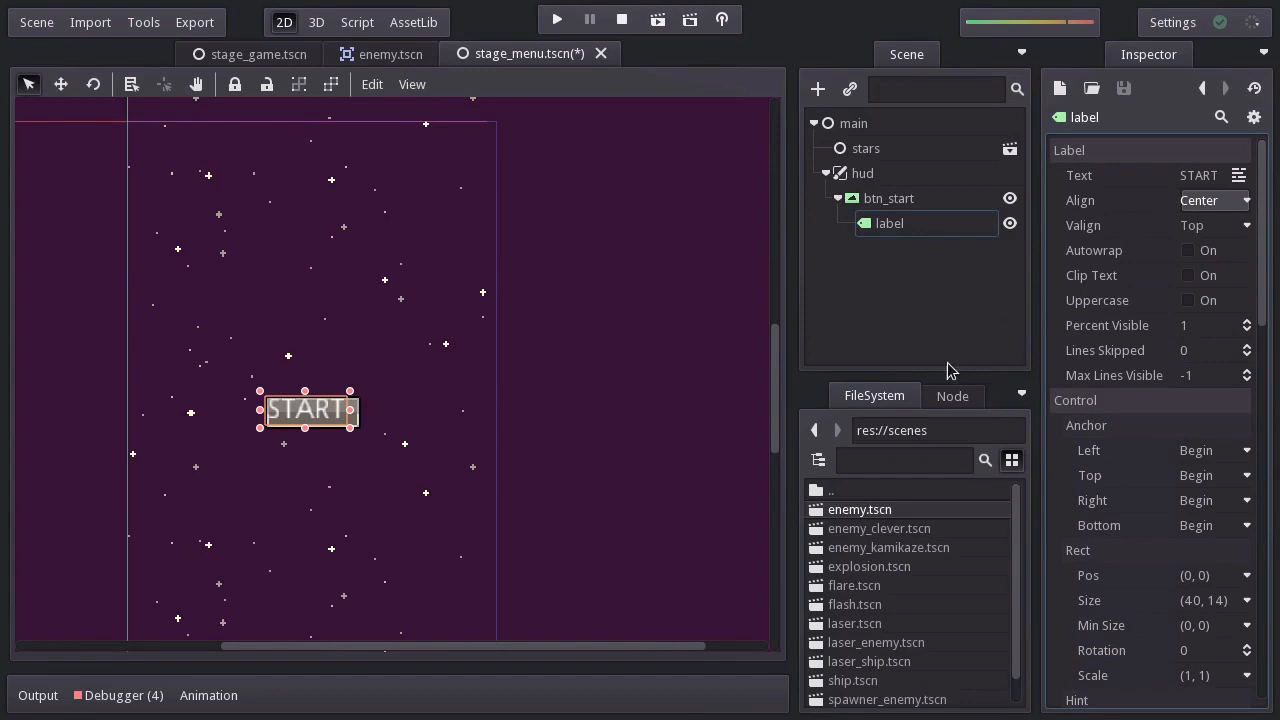
Enlarge the START label's frame to cover the whole button, about 47 by 16.
click(541, 565)
scroll(386, 530, up, 8)
middle_drag(376, 504, 412, 427)
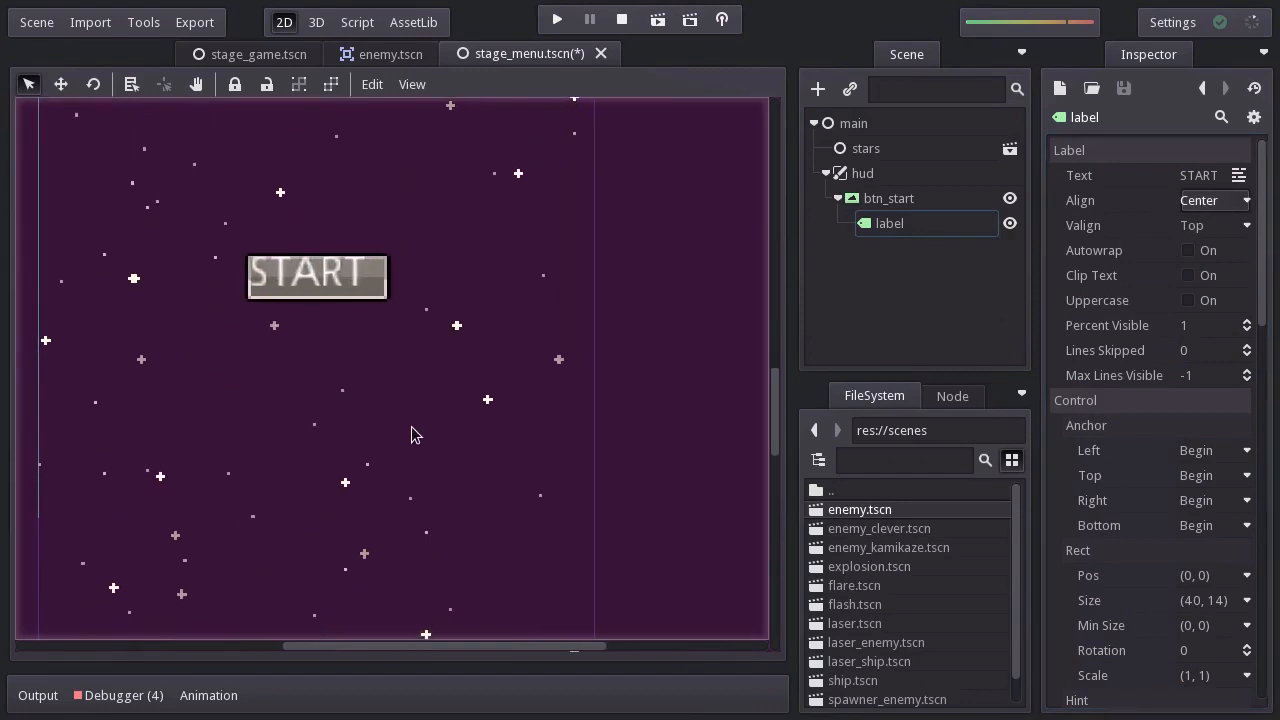
click(889, 223)
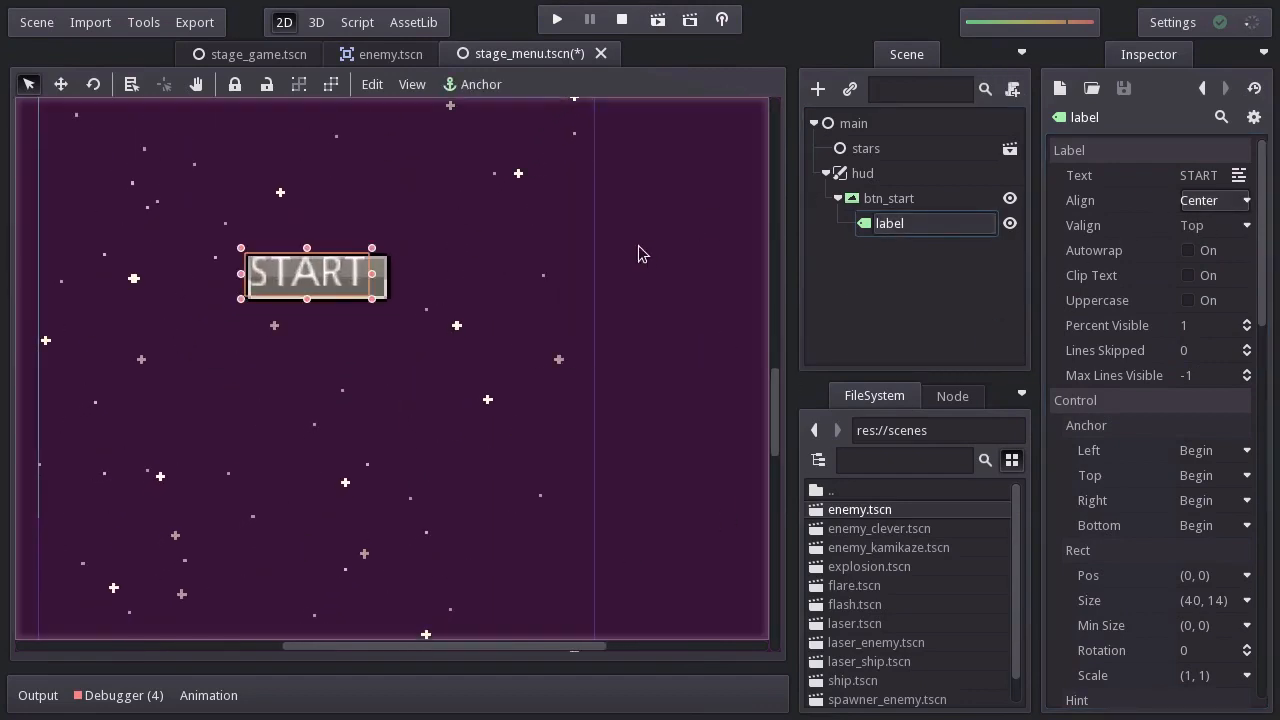
drag(372, 299, 389, 303)
scroll(340, 345, up, 5)
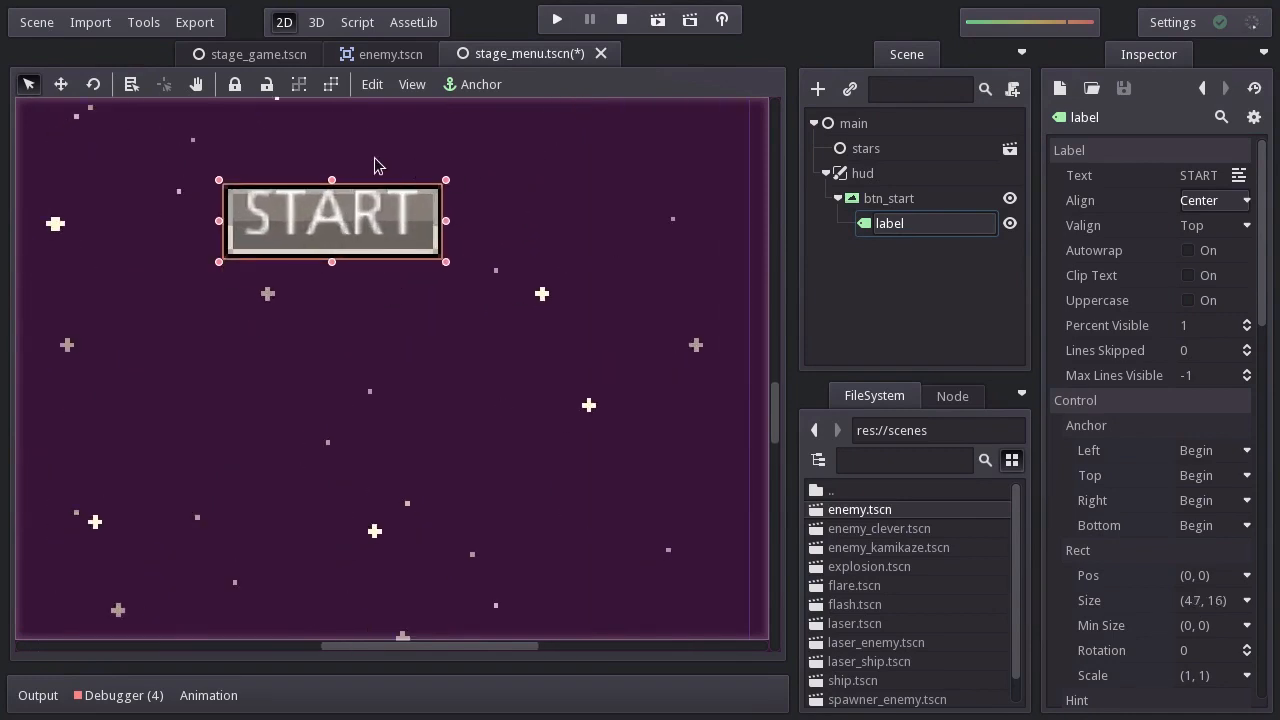
Copy the custom font of the label under tex_score in the stage_game scene.
click(258, 56)
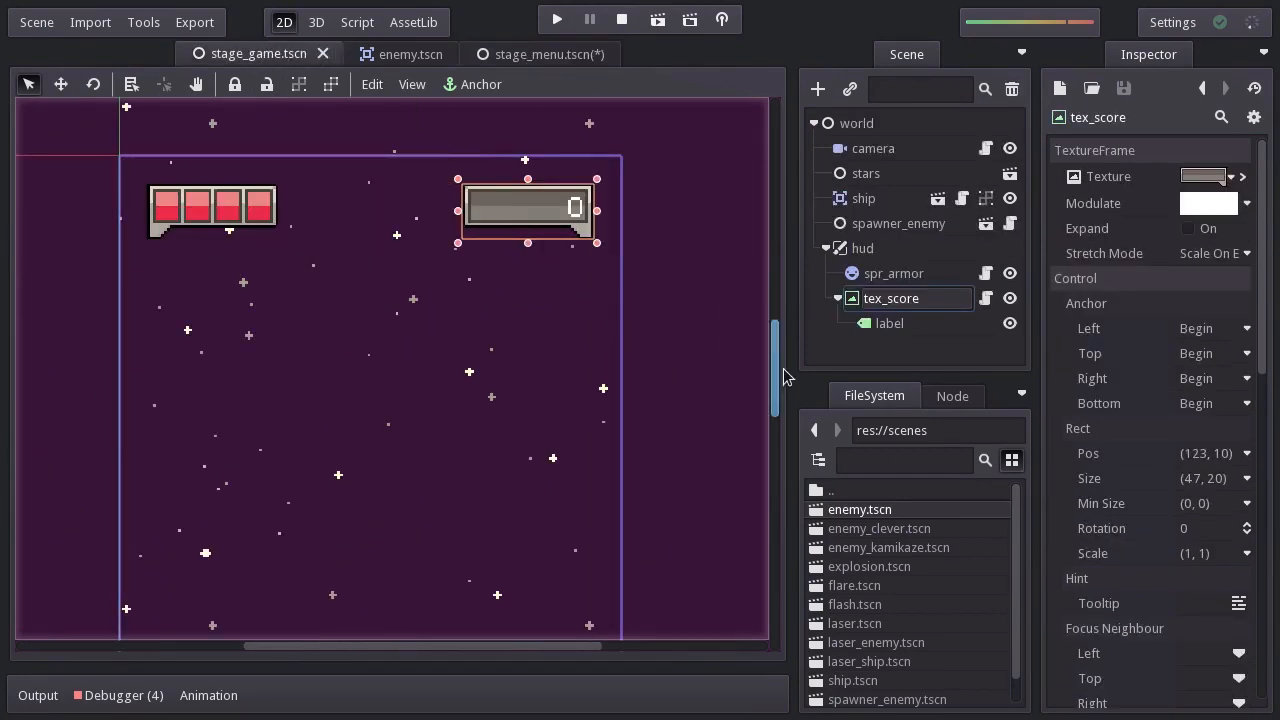
click(896, 325)
scroll(1243, 311, down, 10)
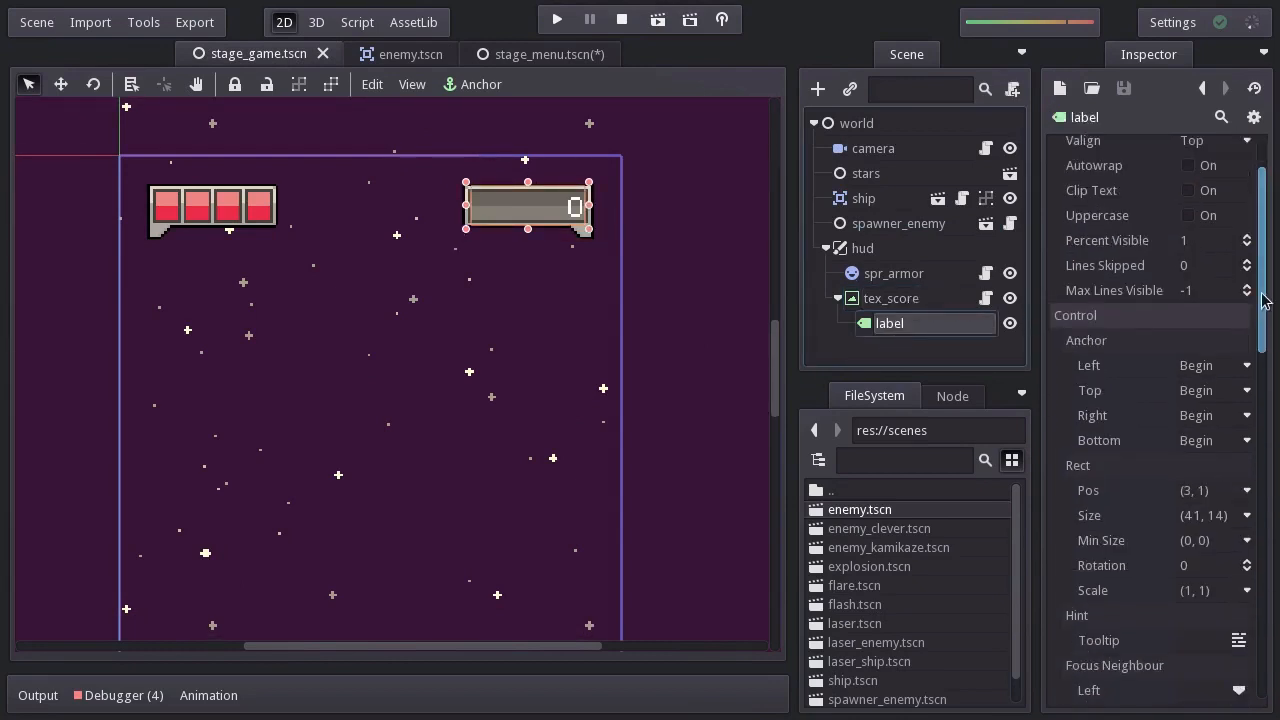
click(1220, 344)
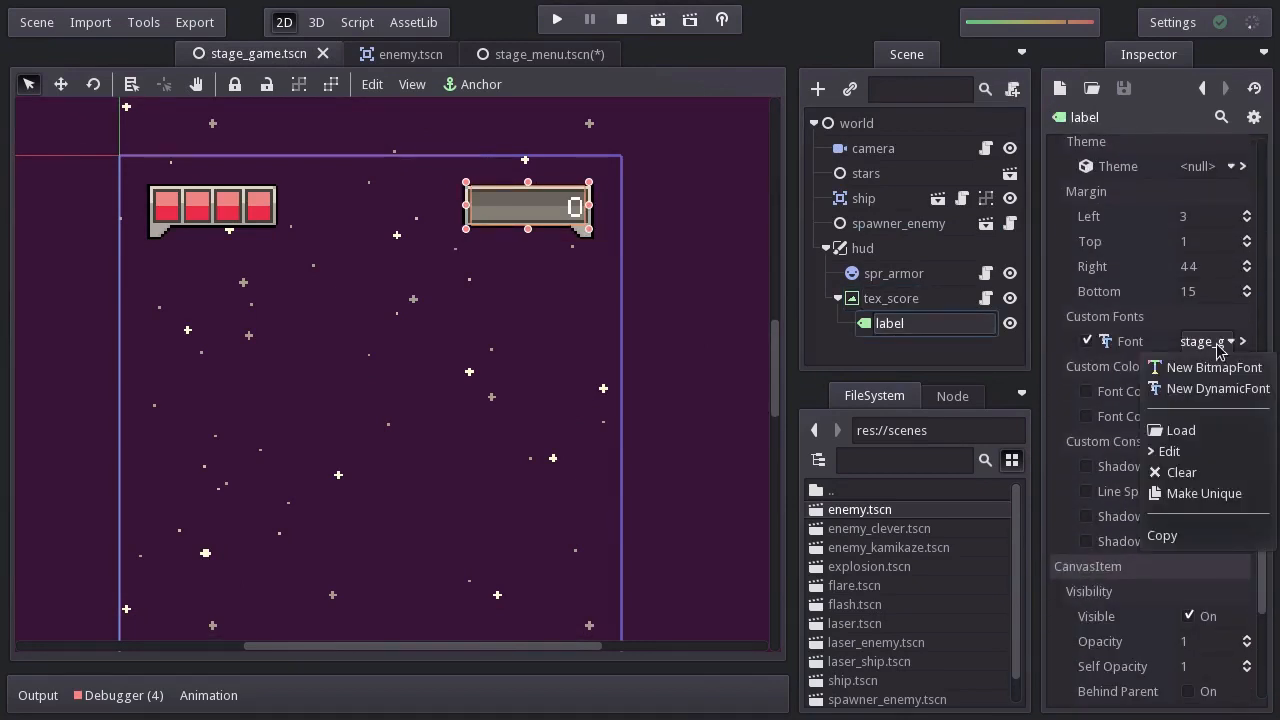
click(1170, 535)
Paste the copied font onto the START label in stage_menu and move the label's left edge inward to a margin of 5.
click(520, 57)
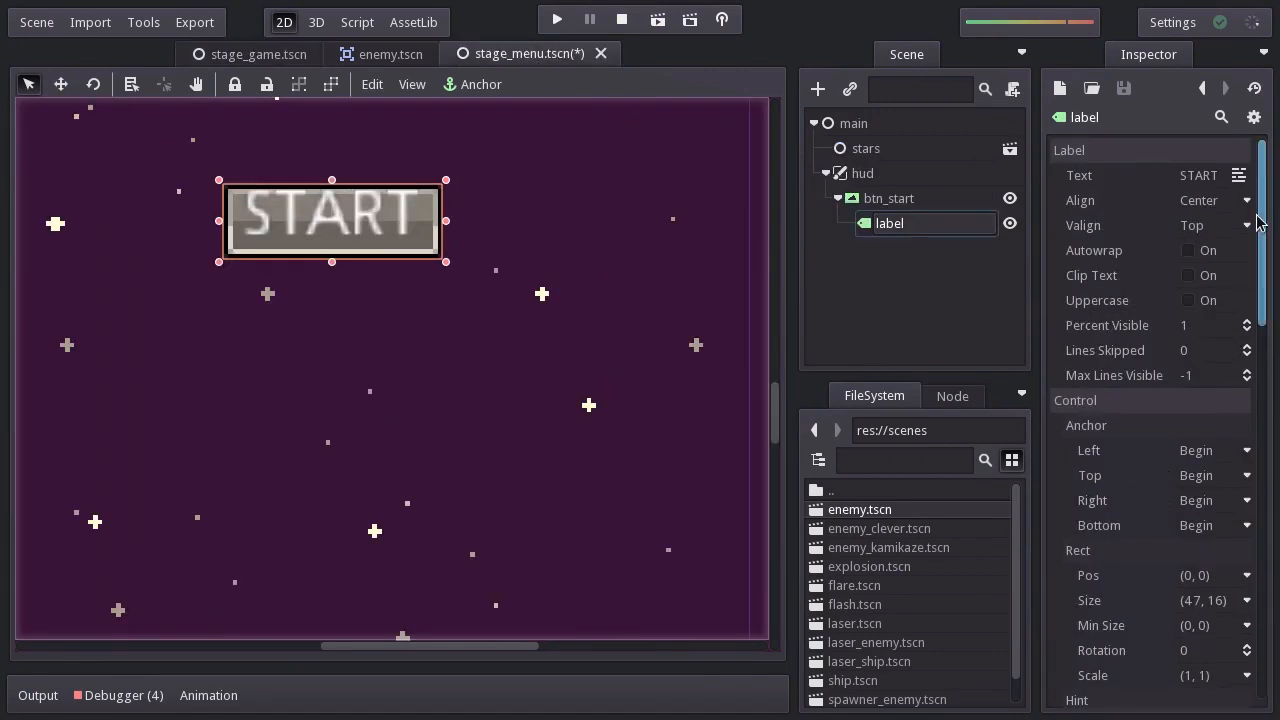
drag(1260, 262, 1250, 455)
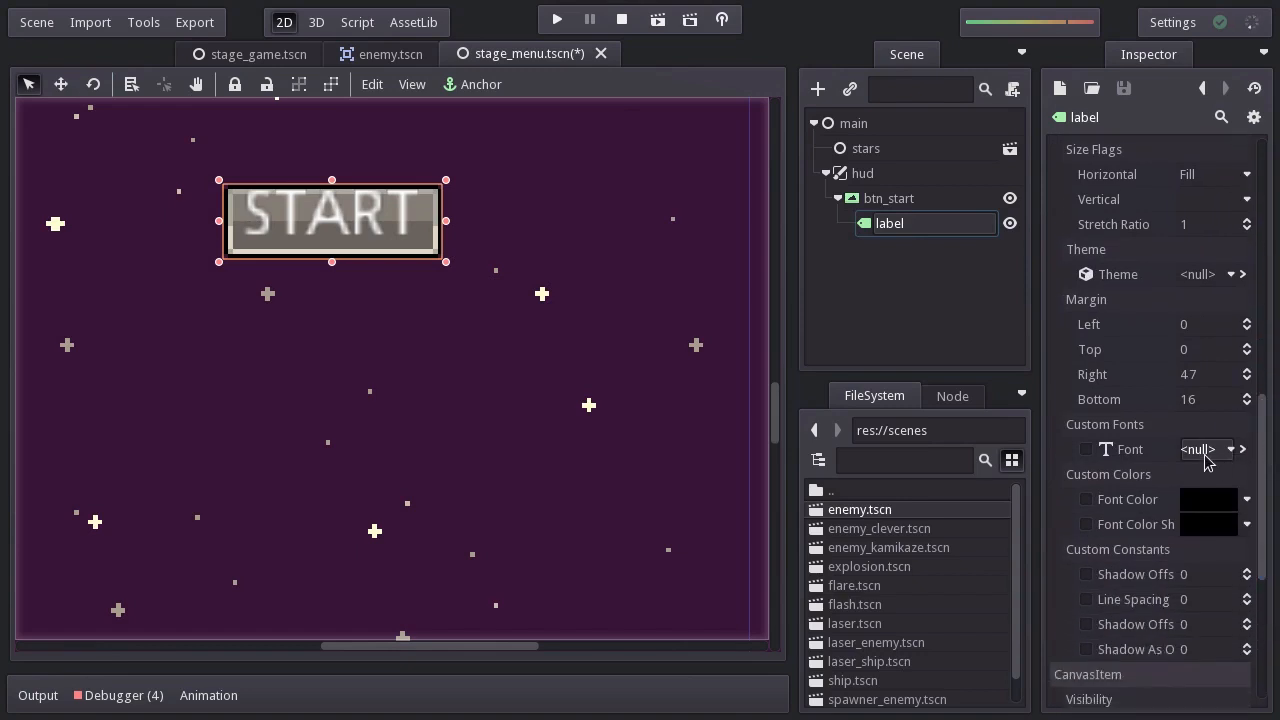
click(1206, 455)
click(1170, 578)
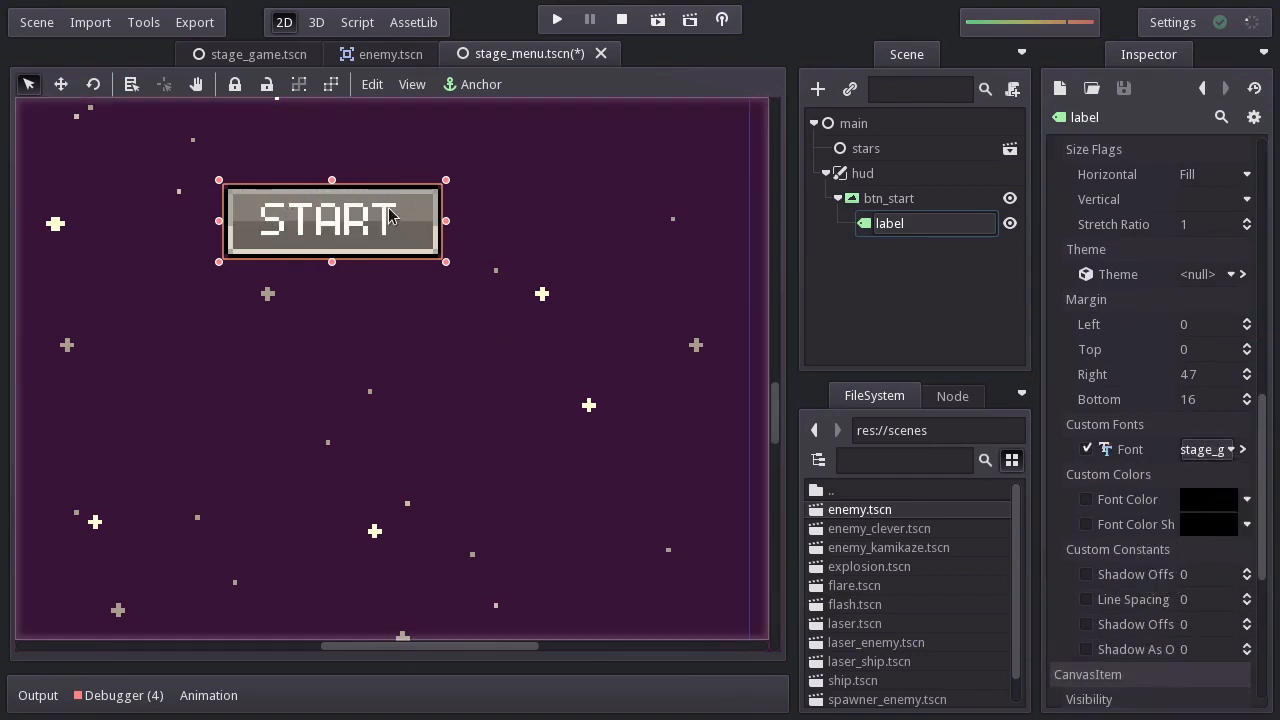
drag(218, 226, 244, 226)
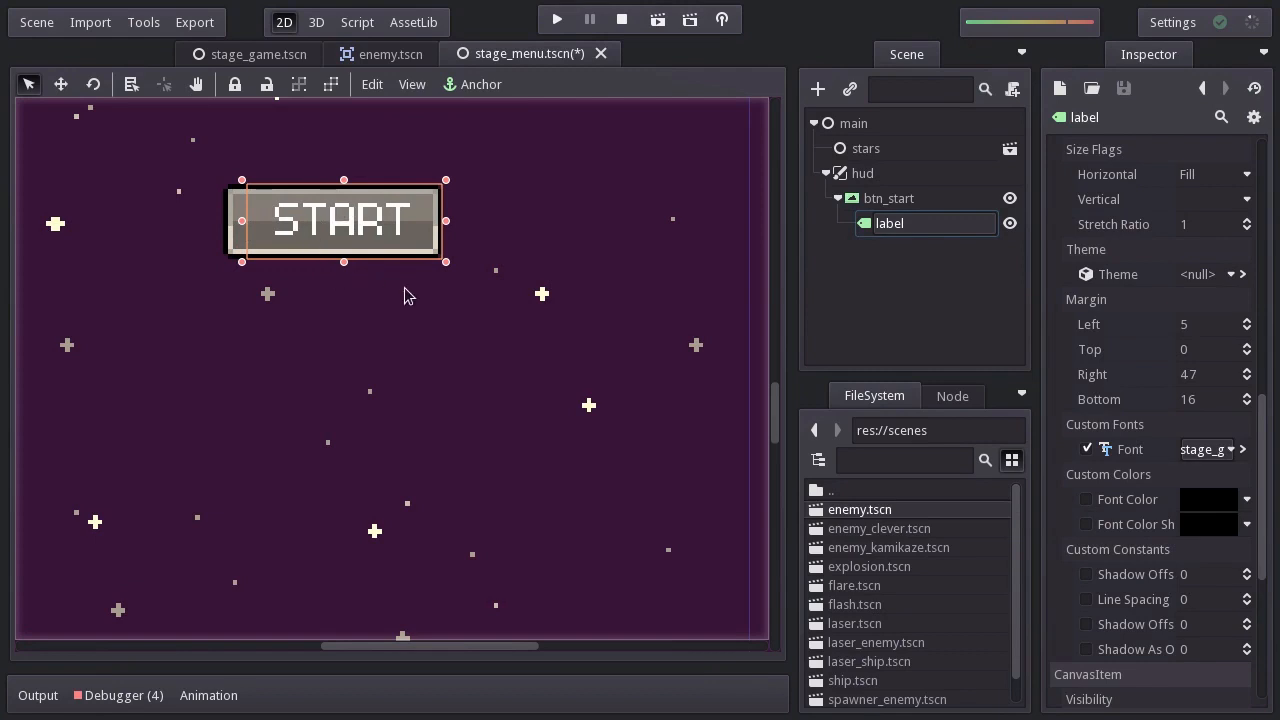
Duplicate btn_start with its label and rename the copy btn_quit.
right_click(881, 203)
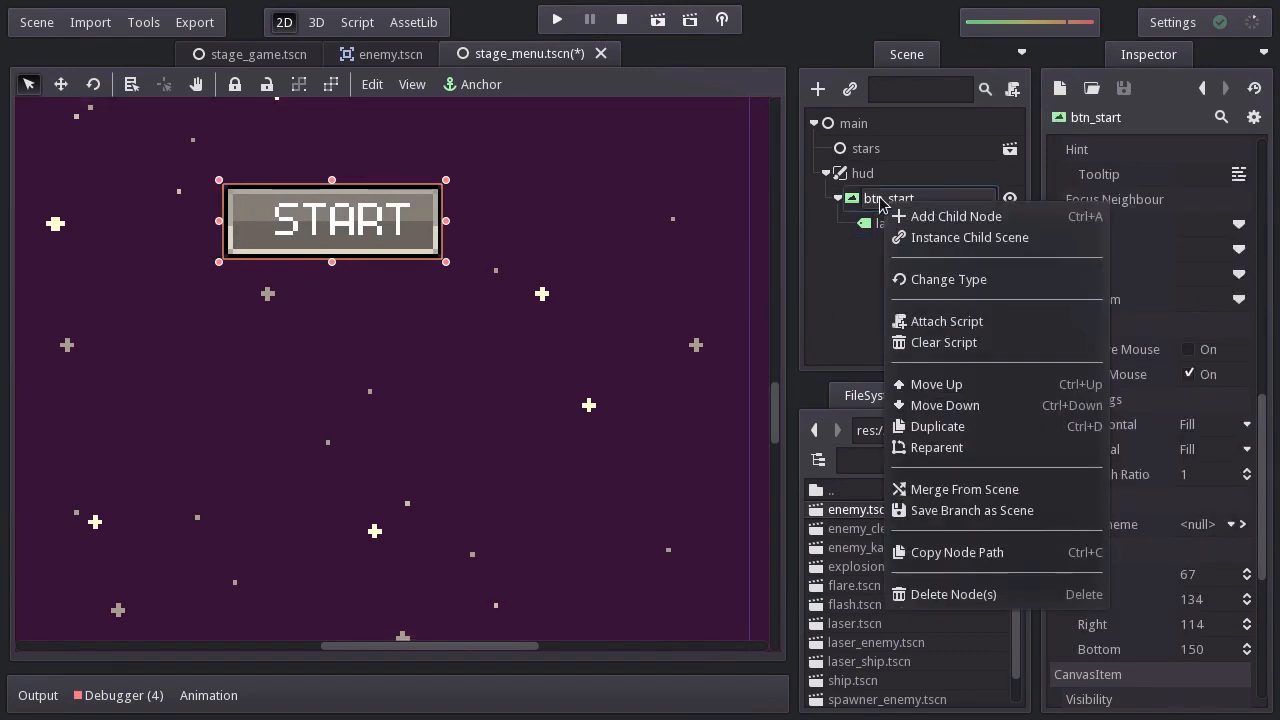
click(930, 425)
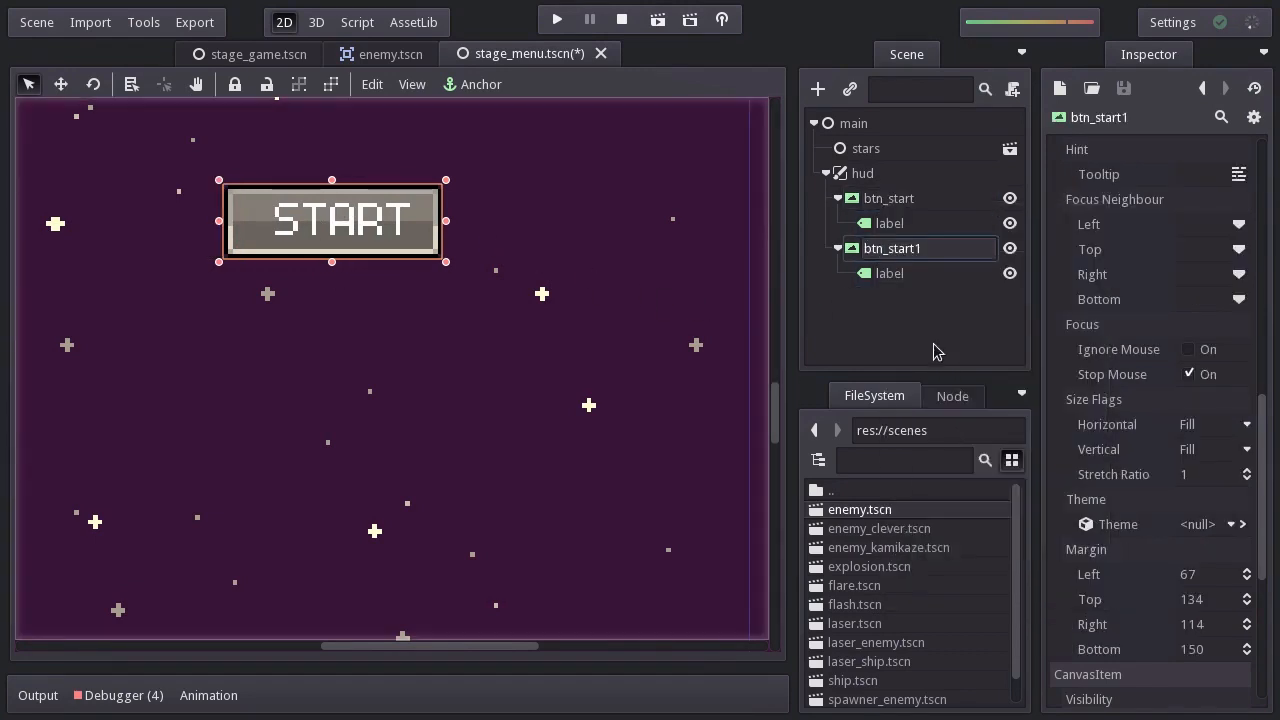
double_click(968, 252)
text(btn_q)
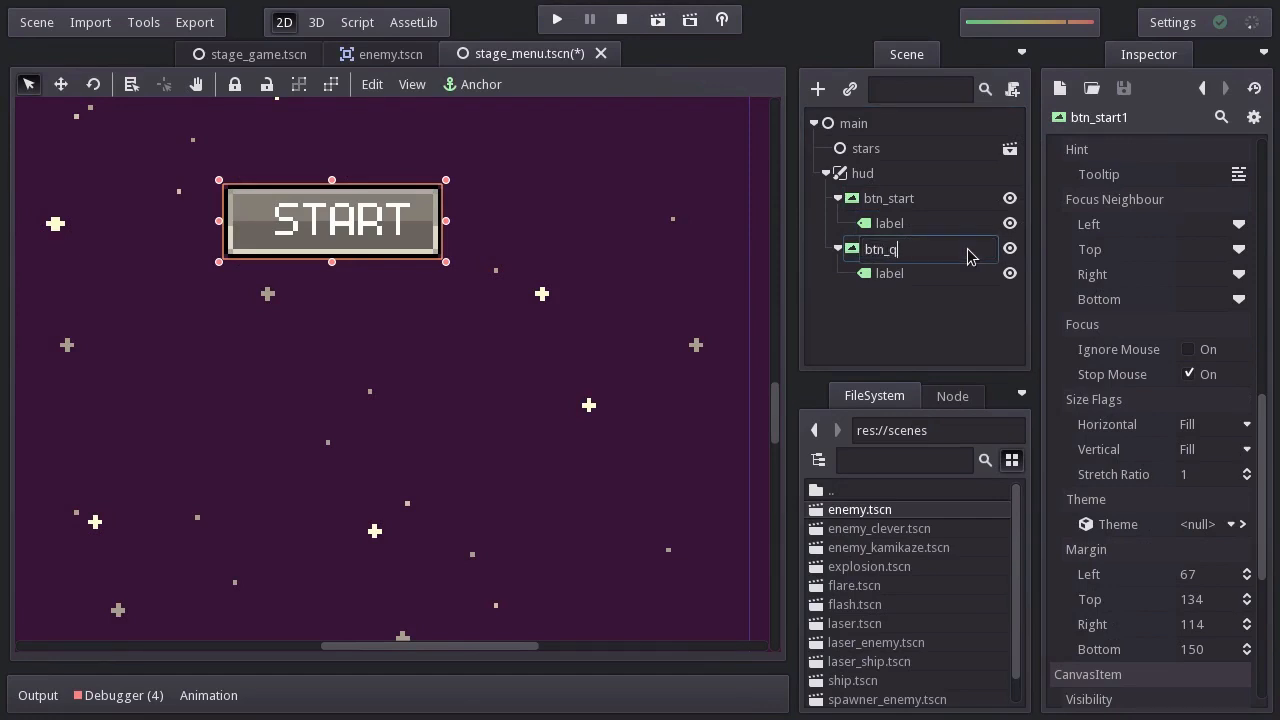
text(uit)
key(Return)
Set the y position of btn_quit to 155 so it sits below the start button.
drag(1262, 430, 1270, 284)
click(1240, 447)
click(1226, 476)
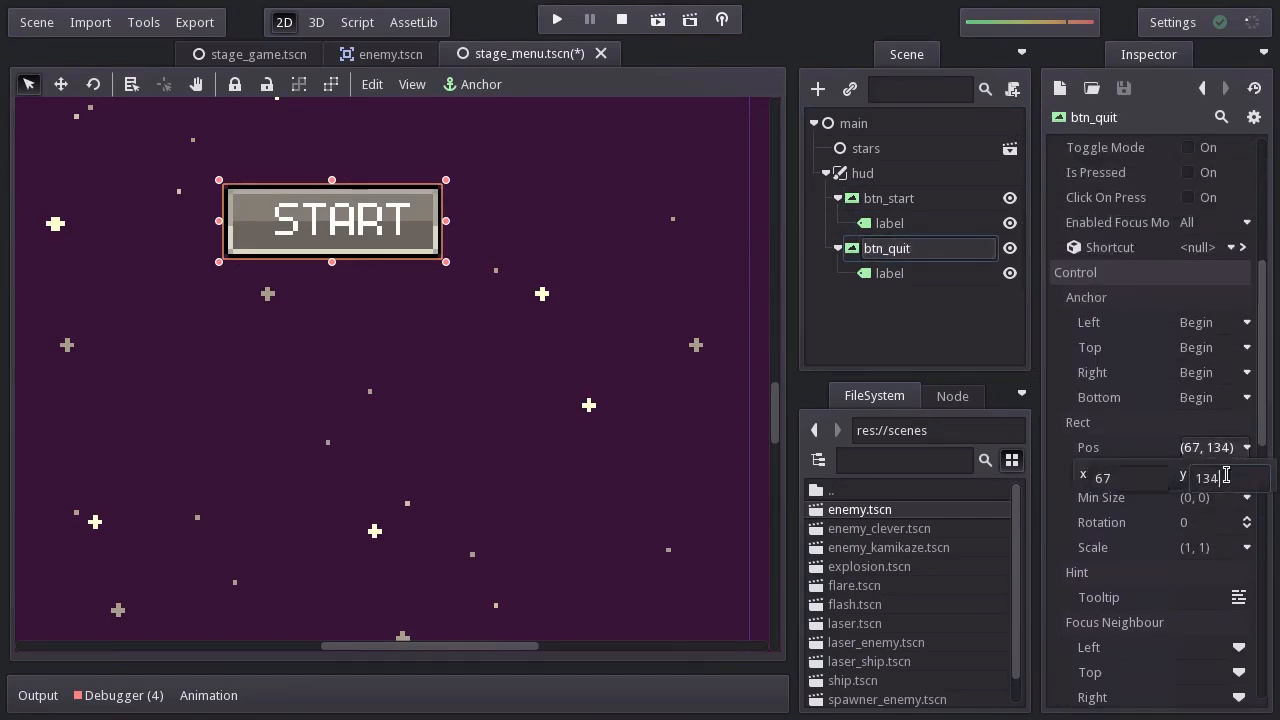
key(BackSpace)
key(BackSpace)
text(55)
key(Return)
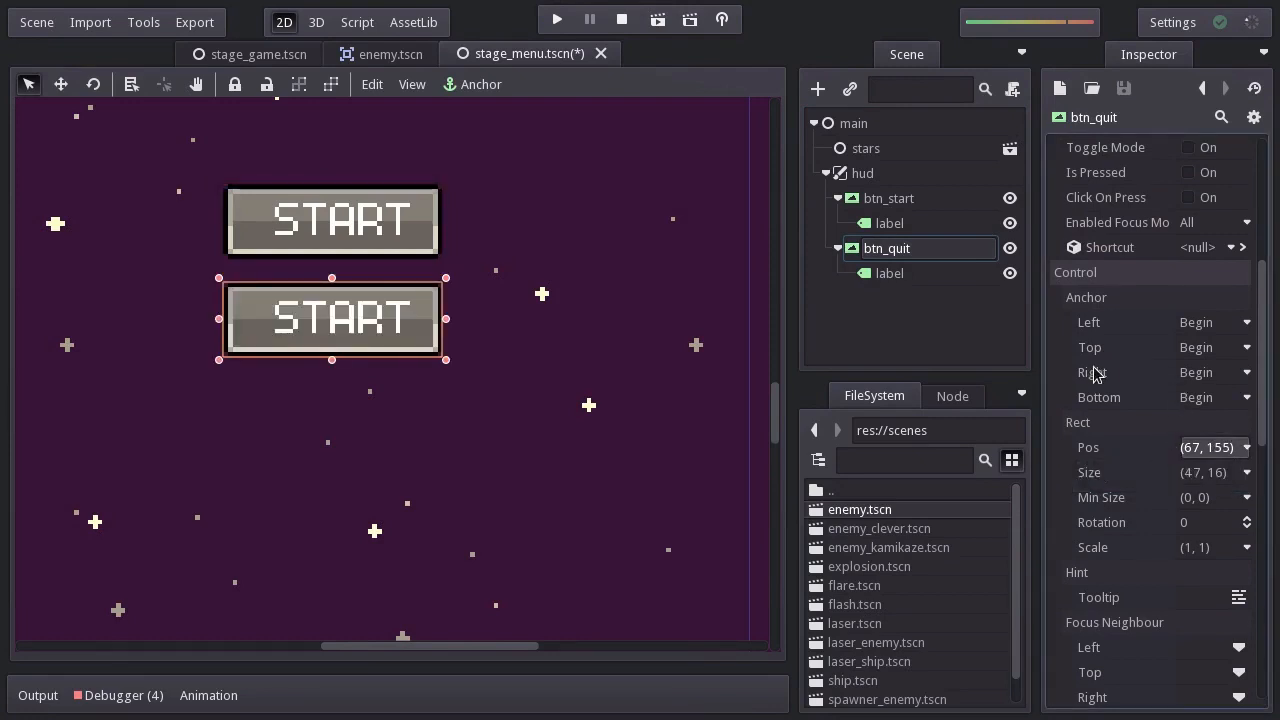
Set the text of btn_quit's label to QUIT and move the label's left edge to x 4.
click(907, 276)
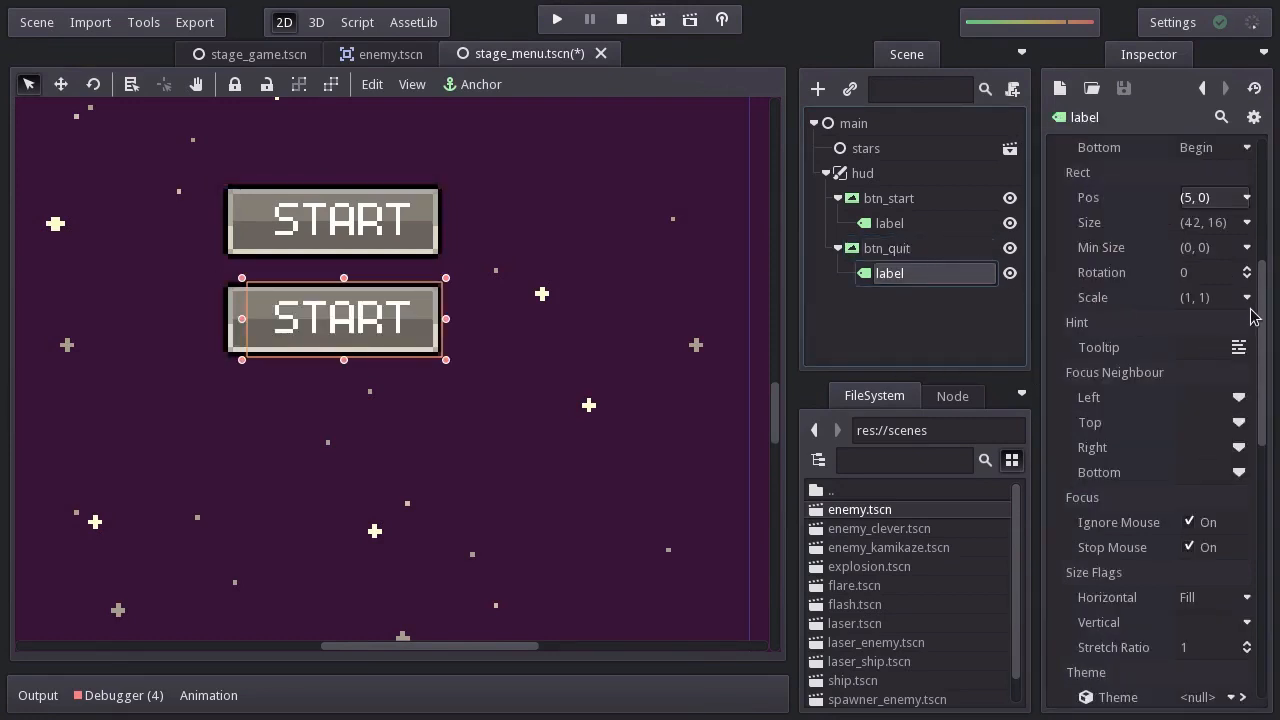
drag(1254, 316, 1258, 196)
double_click(1203, 176)
text(QUIT)
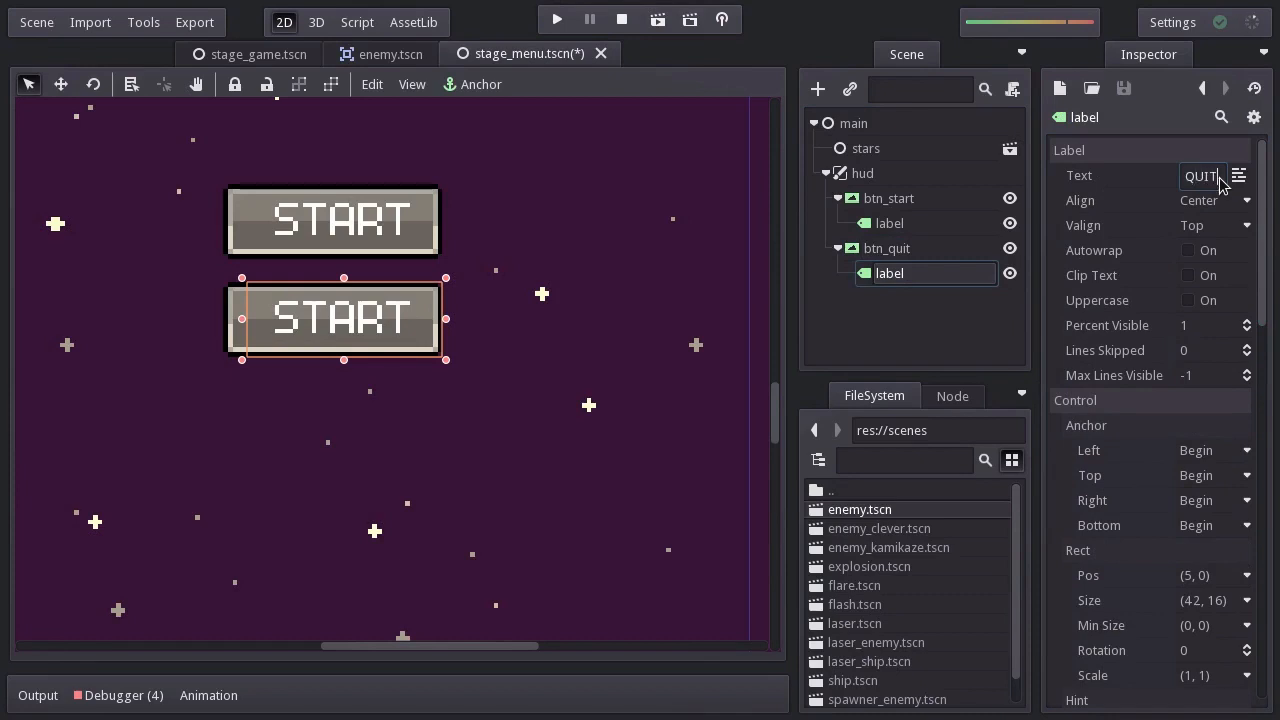
key(Return)
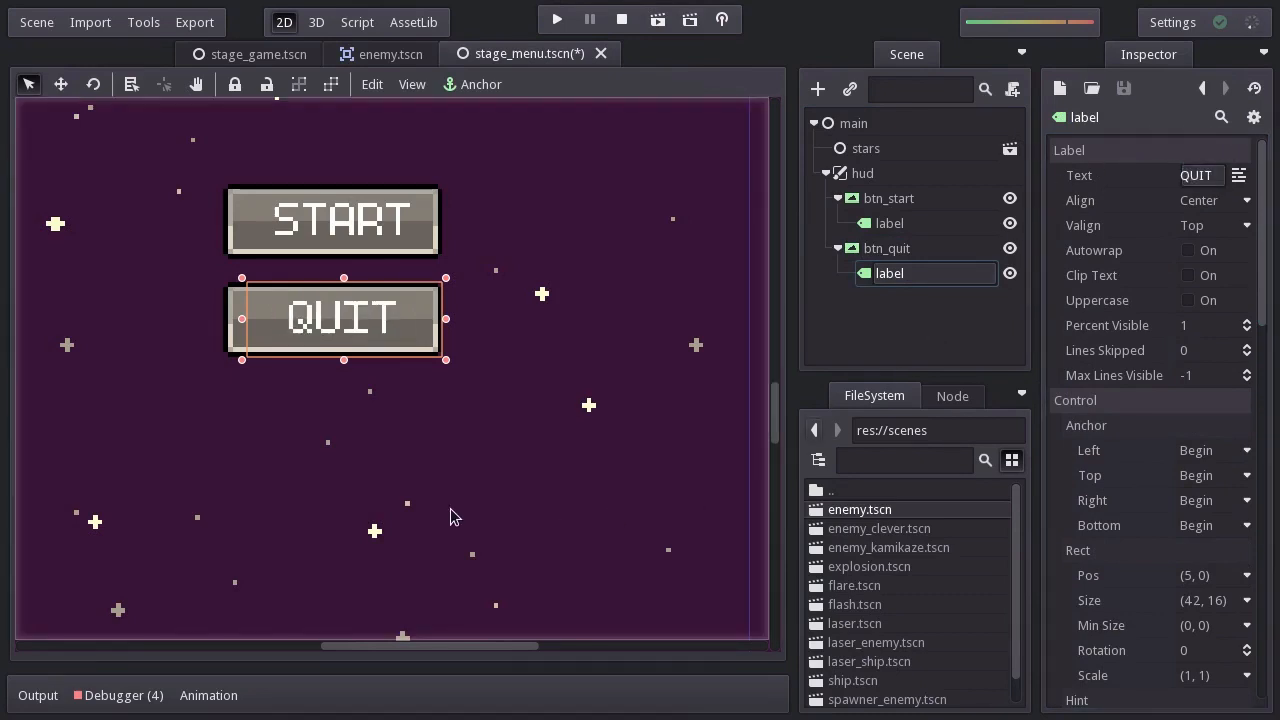
drag(242, 319, 237, 319)
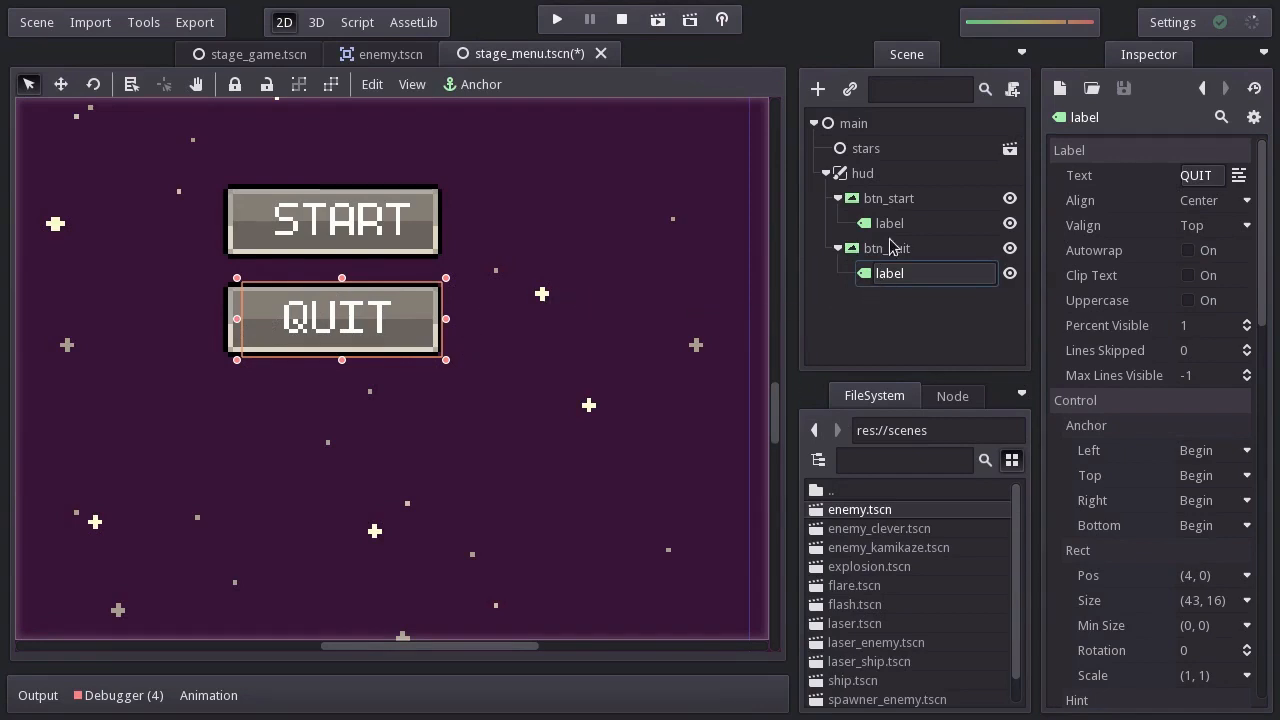
Attach a new built-in GDScript to btn_start.
right_click(893, 200)
click(935, 320)
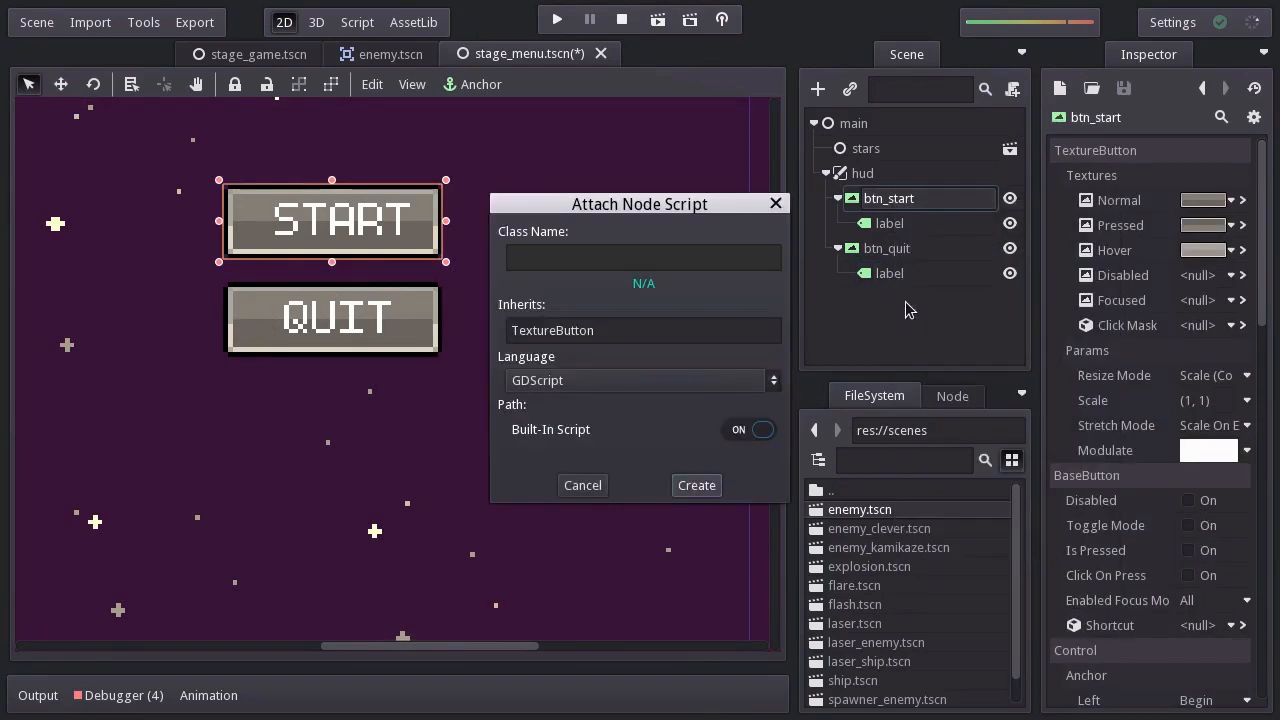
click(690, 486)
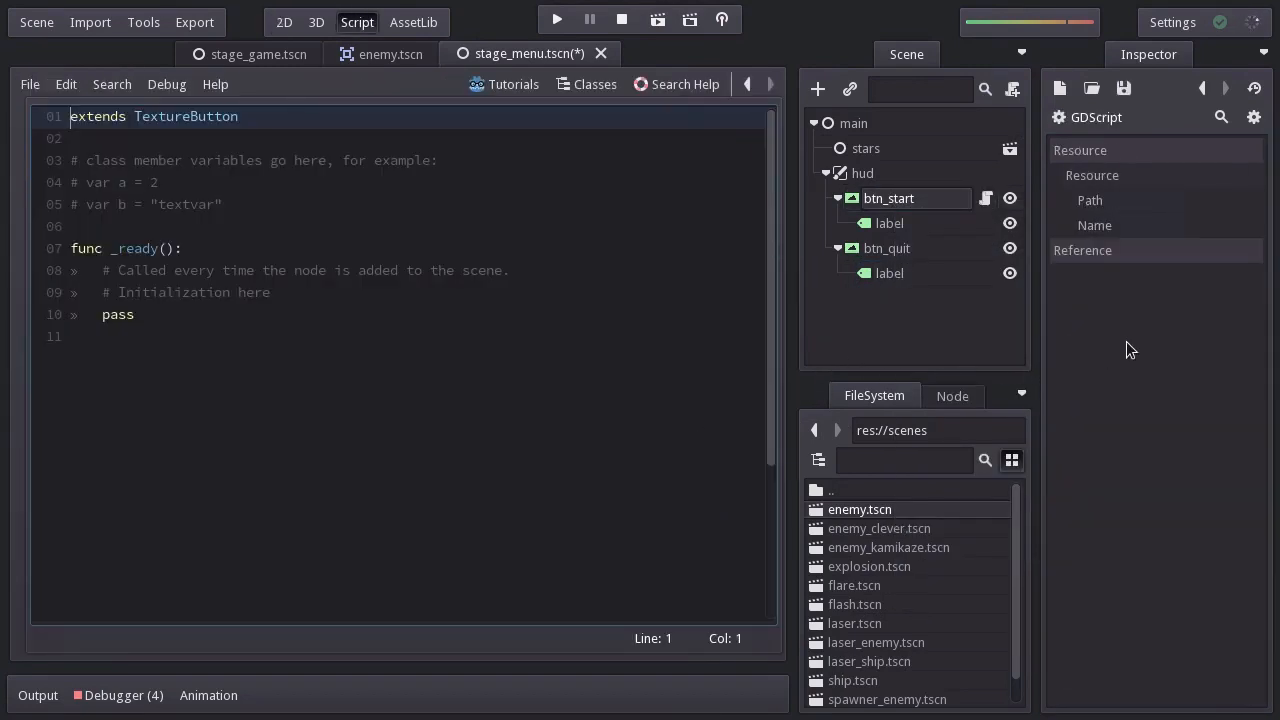
Name the script resource btn_start and replace the template comments with the header "# script: btn_start (built-in)".
click(1230, 226)
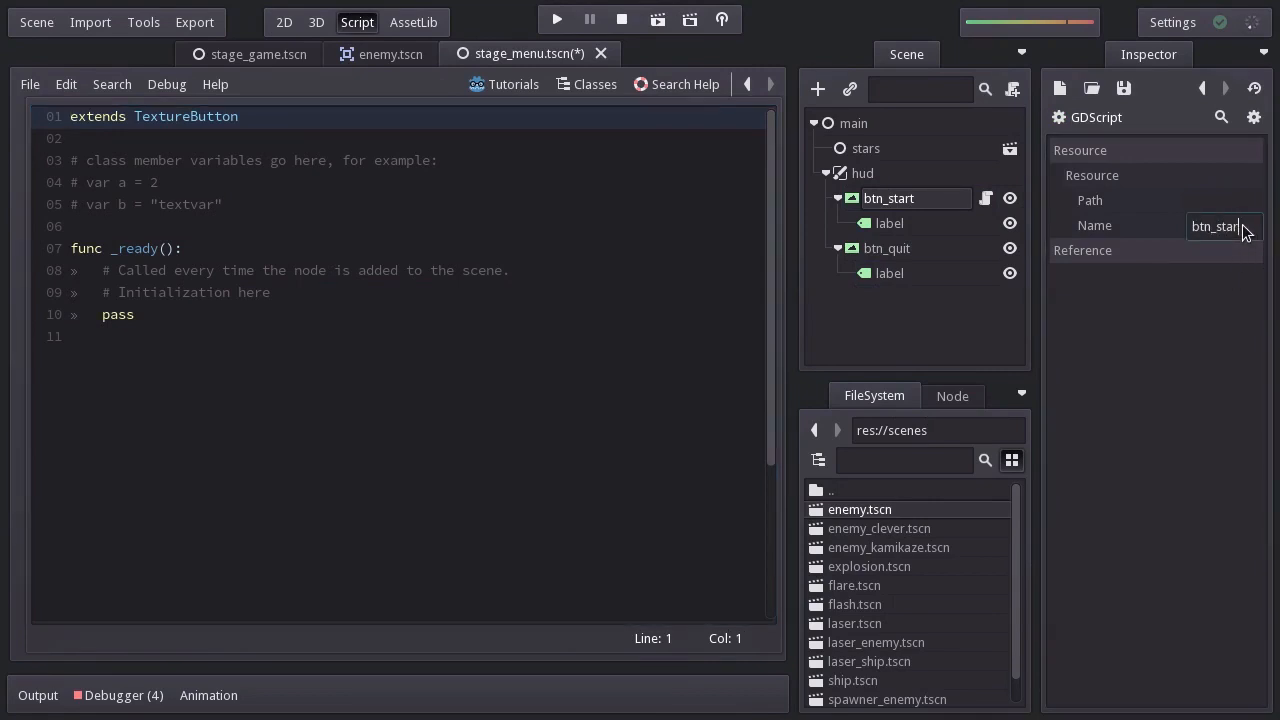
key(Return)
click(363, 285)
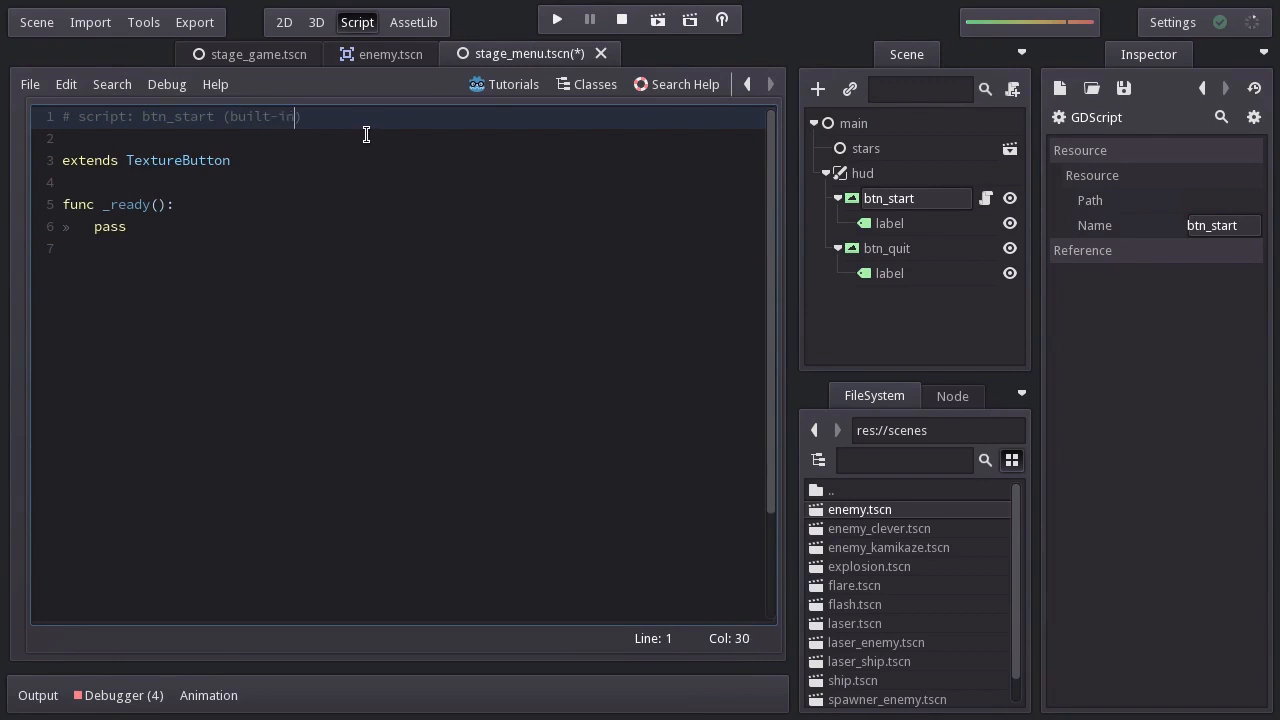
In btn_start's _ready function, connect the "pressed" signal to self with the method "_on_pressed".
key(Down)
key(Down)
key(Down)
key(Down)
key(Return)
text(connect("pres)
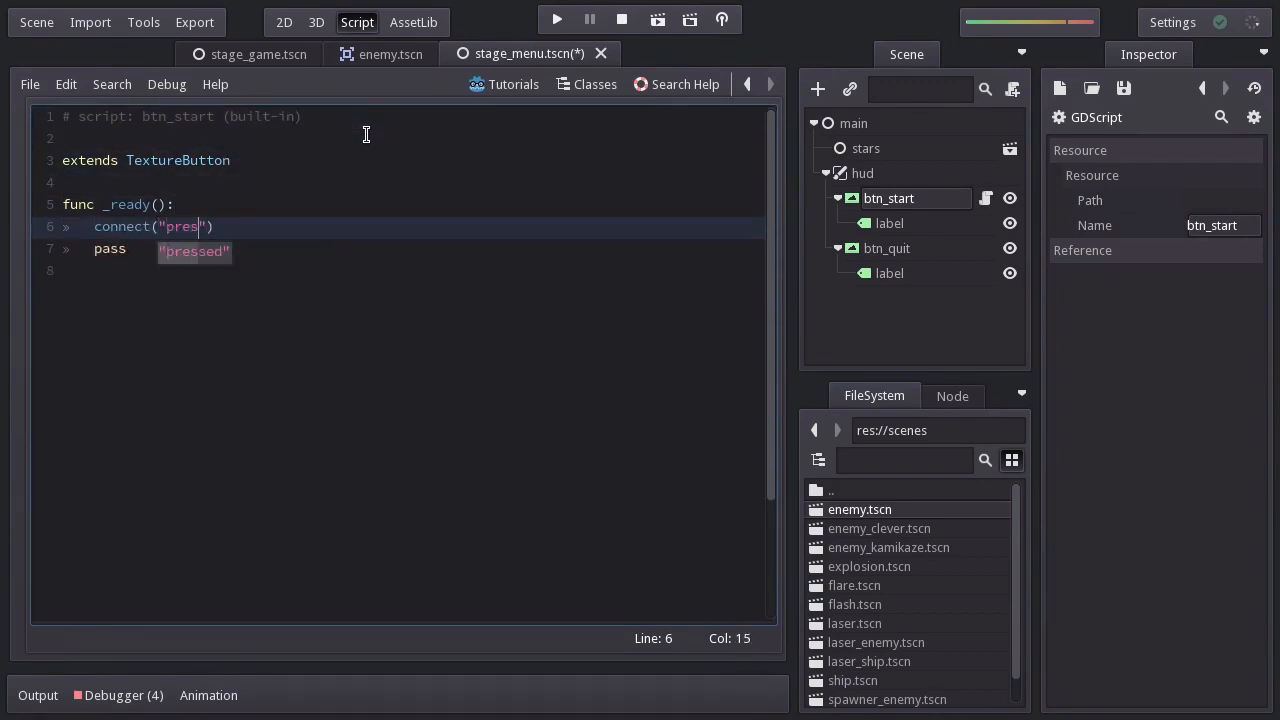
key(Return)
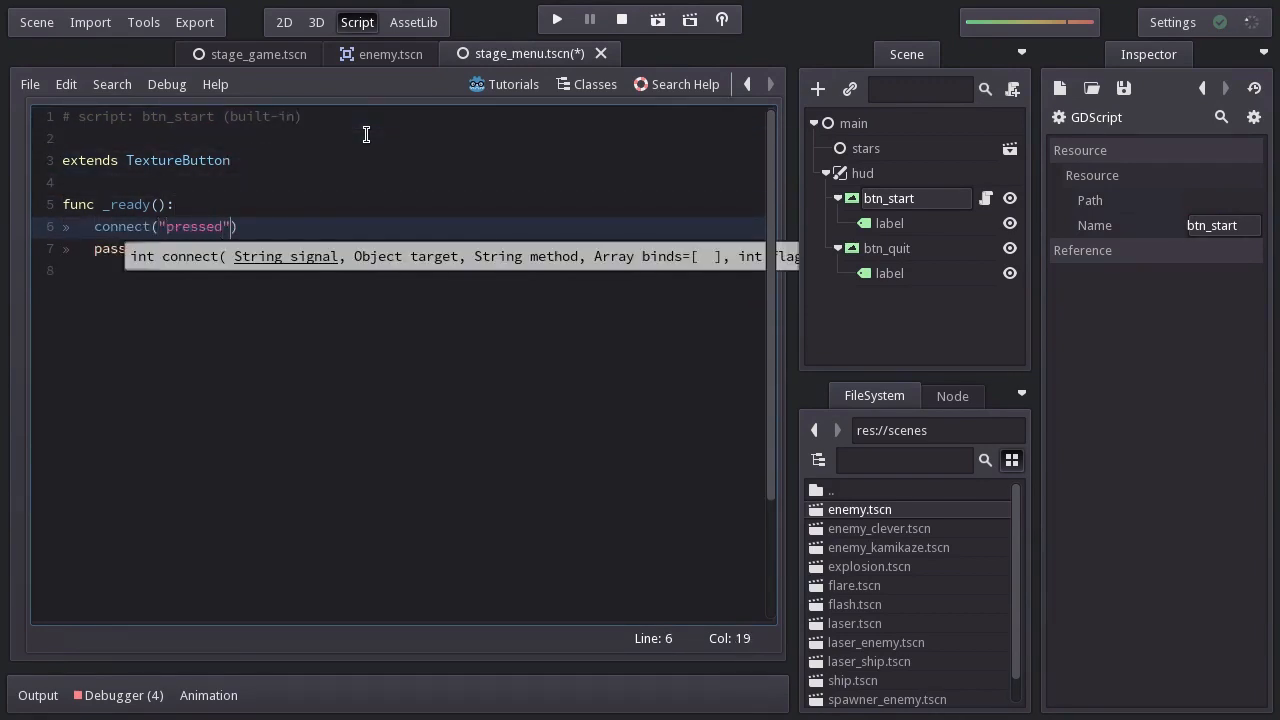
text(, self, "_on_presse)
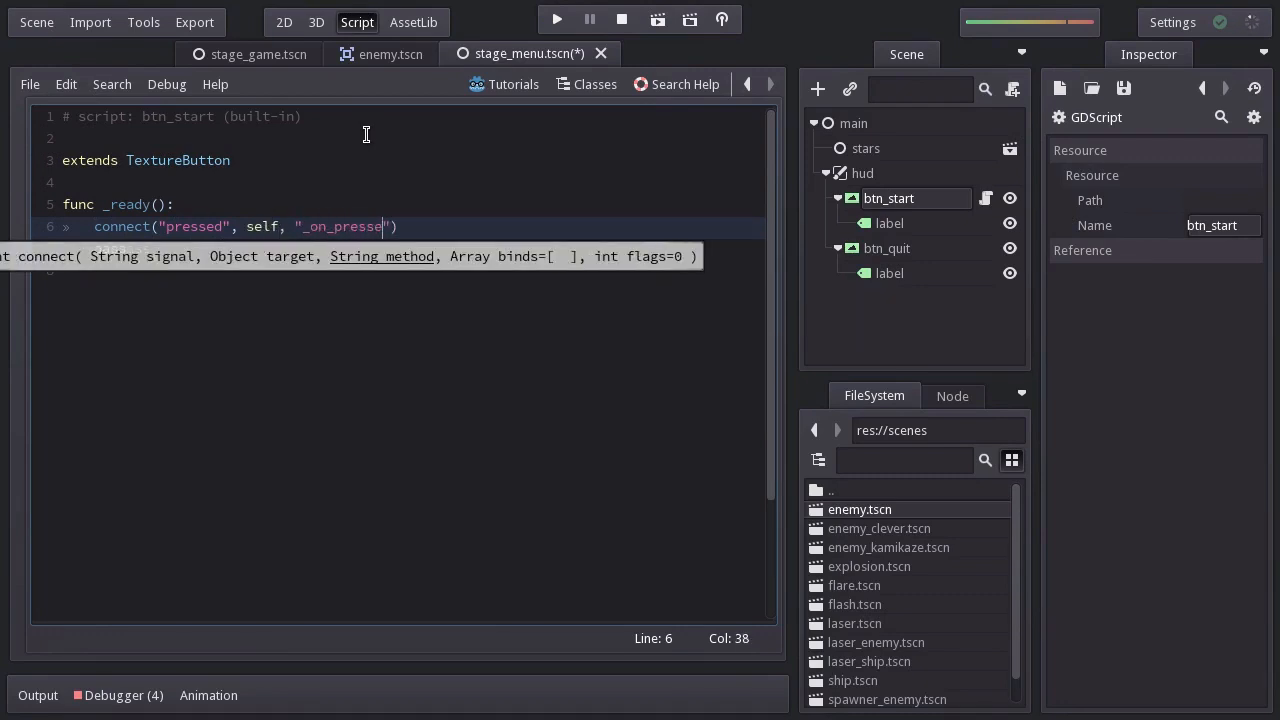
text(d)
Add an _on_pressed() function containing pass below _ready in the btn_start script.
key(Down)
key(Down)
key(Return)
text(func )
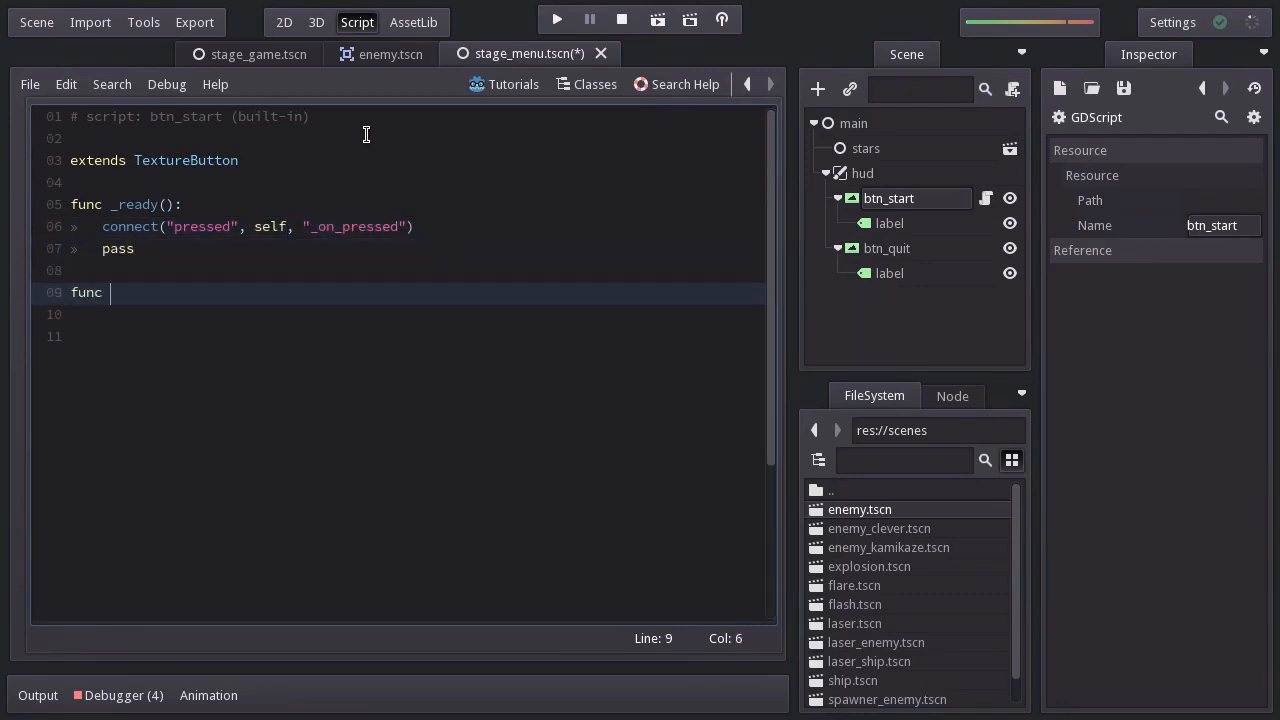
text(_on_pressed():)
key(Return)
key(Return)
key(Up)
Make _on_pressed call get_tree().change_scene("res://stages/stage_game.tscn") before its pass line.
text(get)
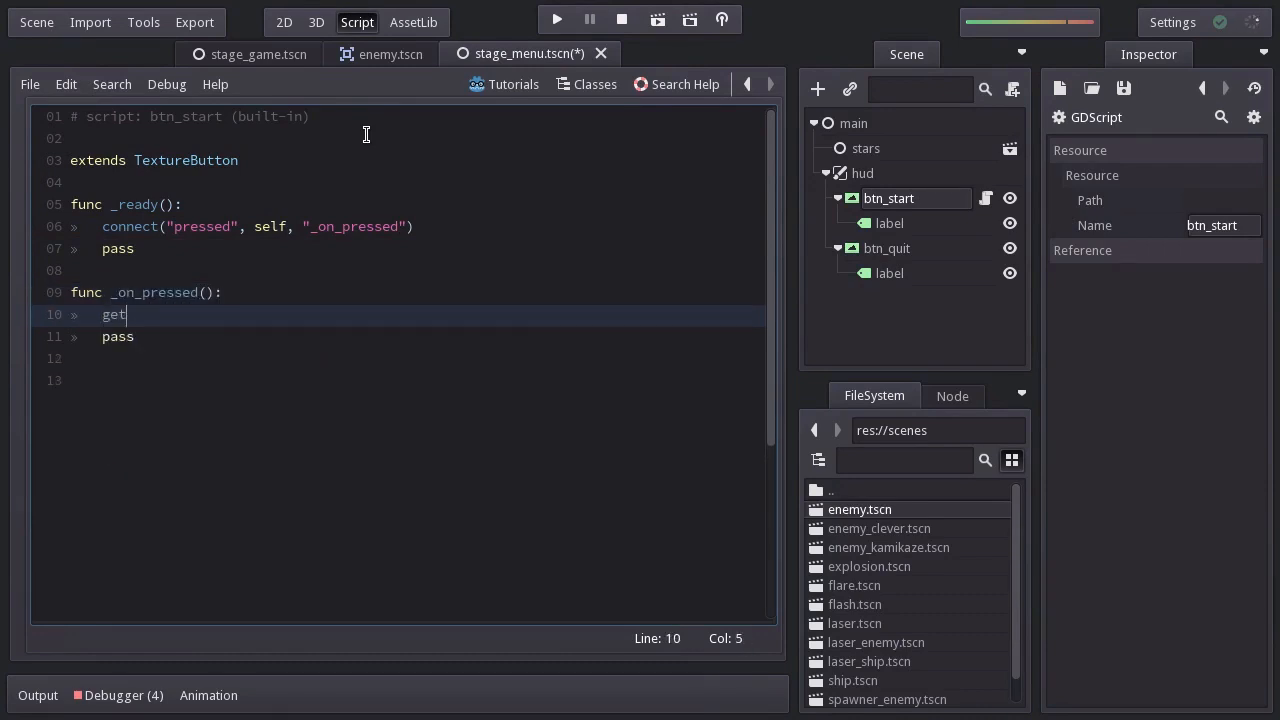
text(_tree().c)
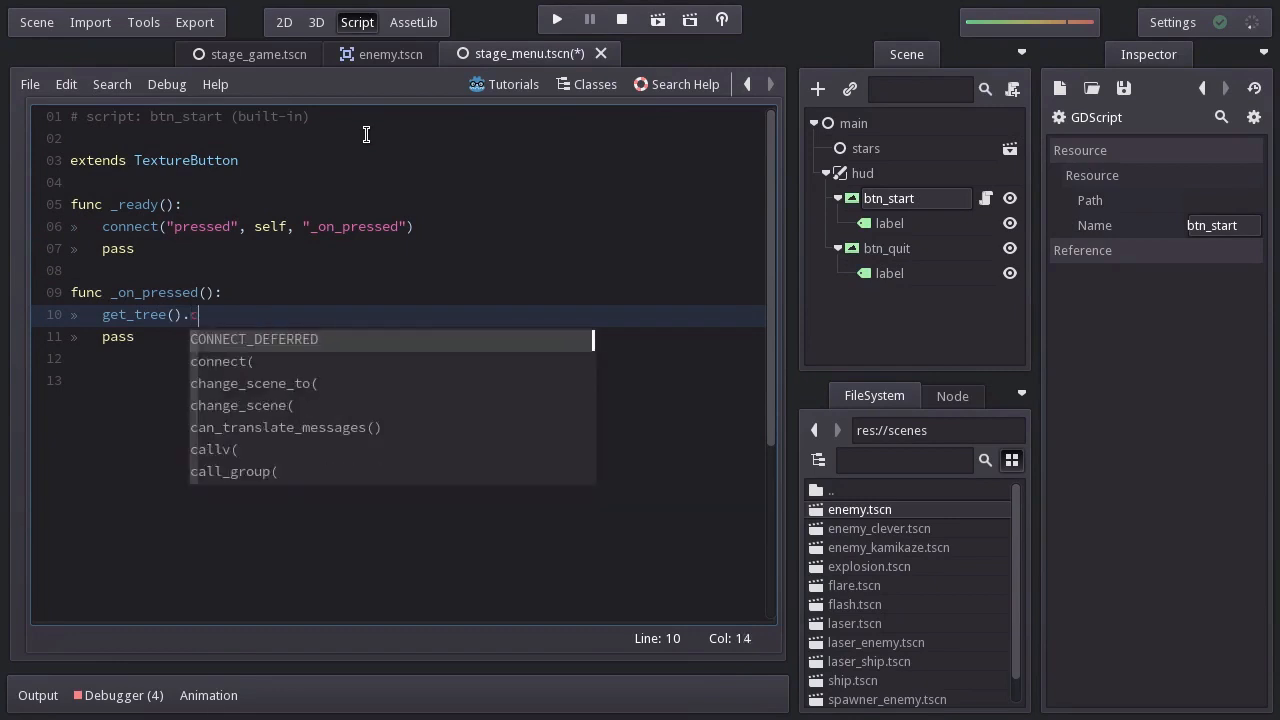
text(hange_scene)
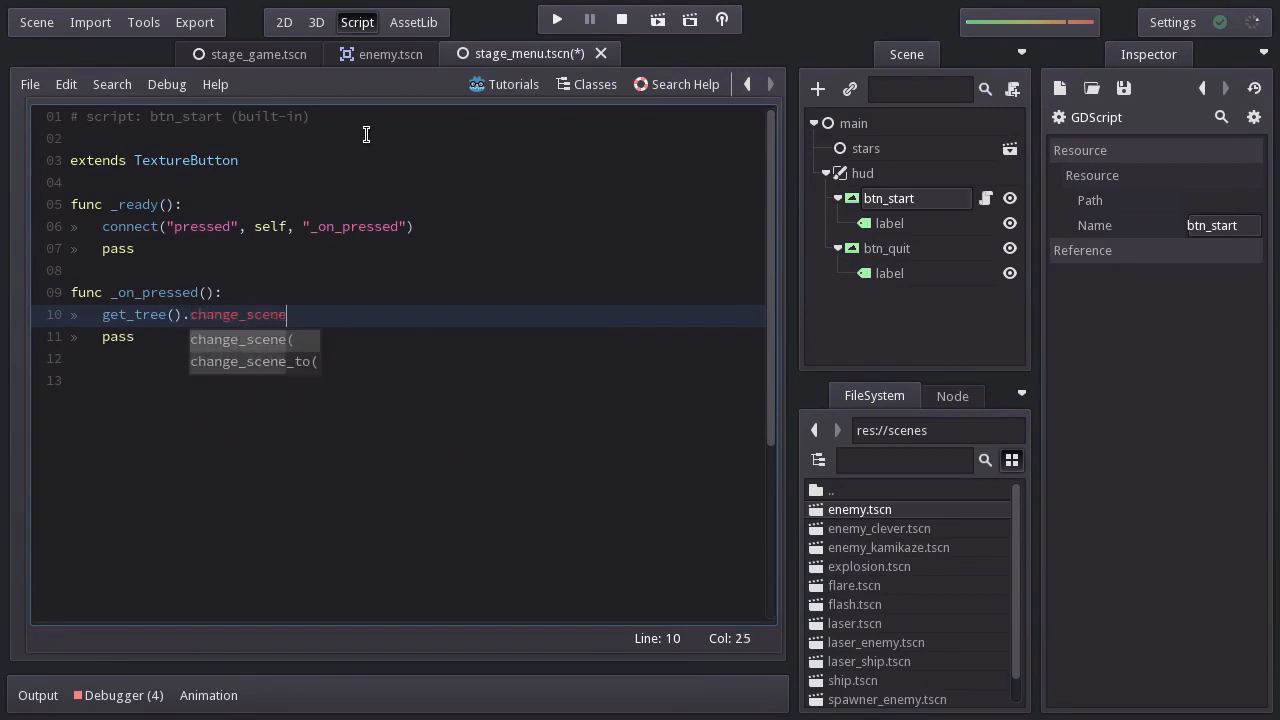
text(("res://sta)
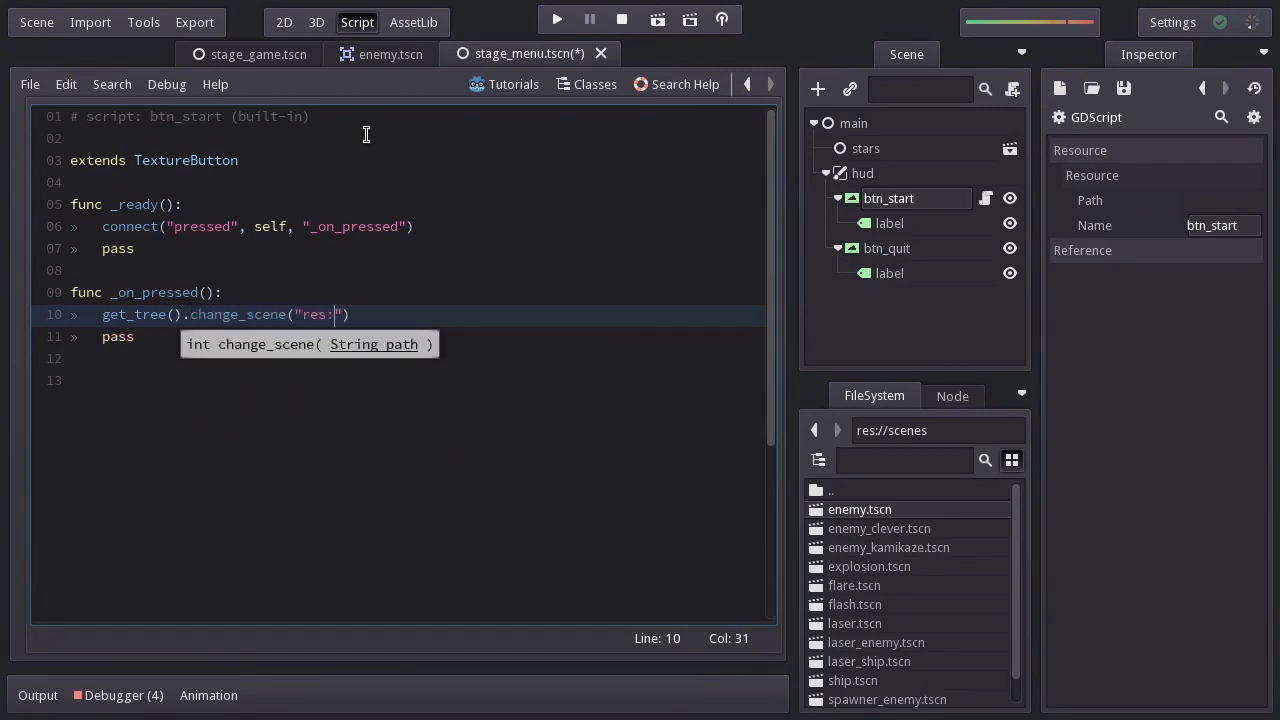
text(ges/stage_)
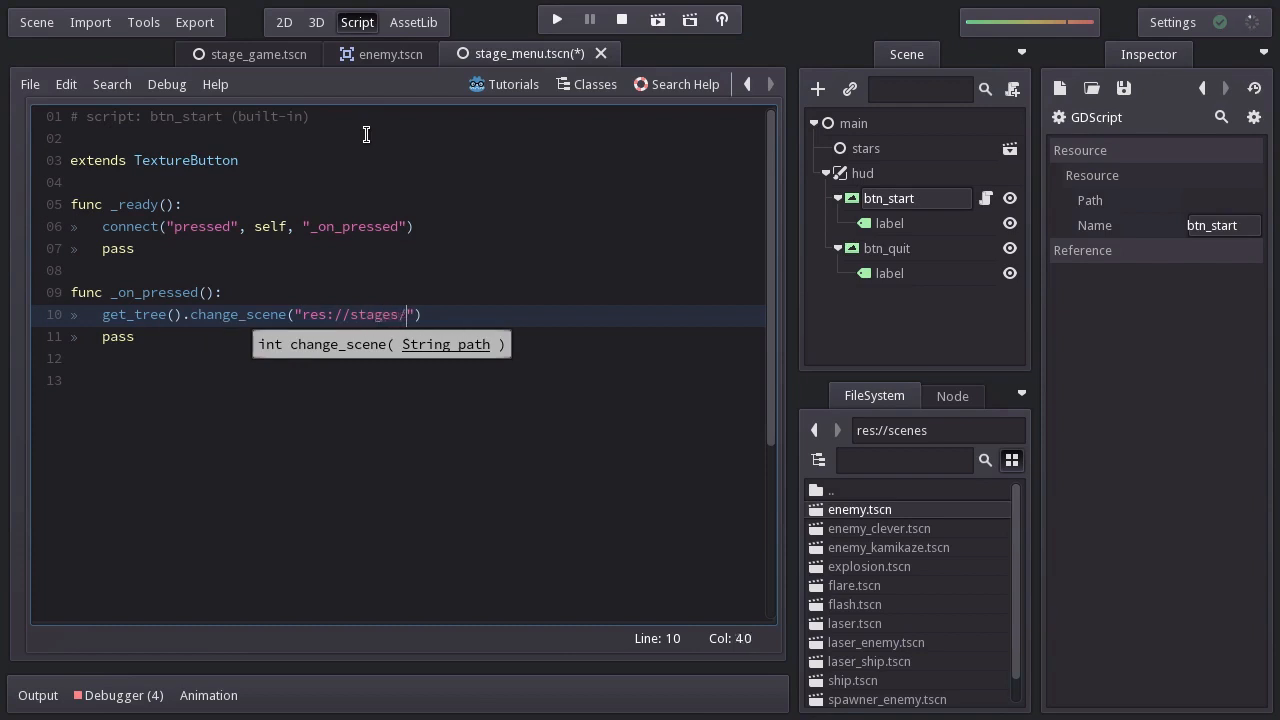
text(gam)
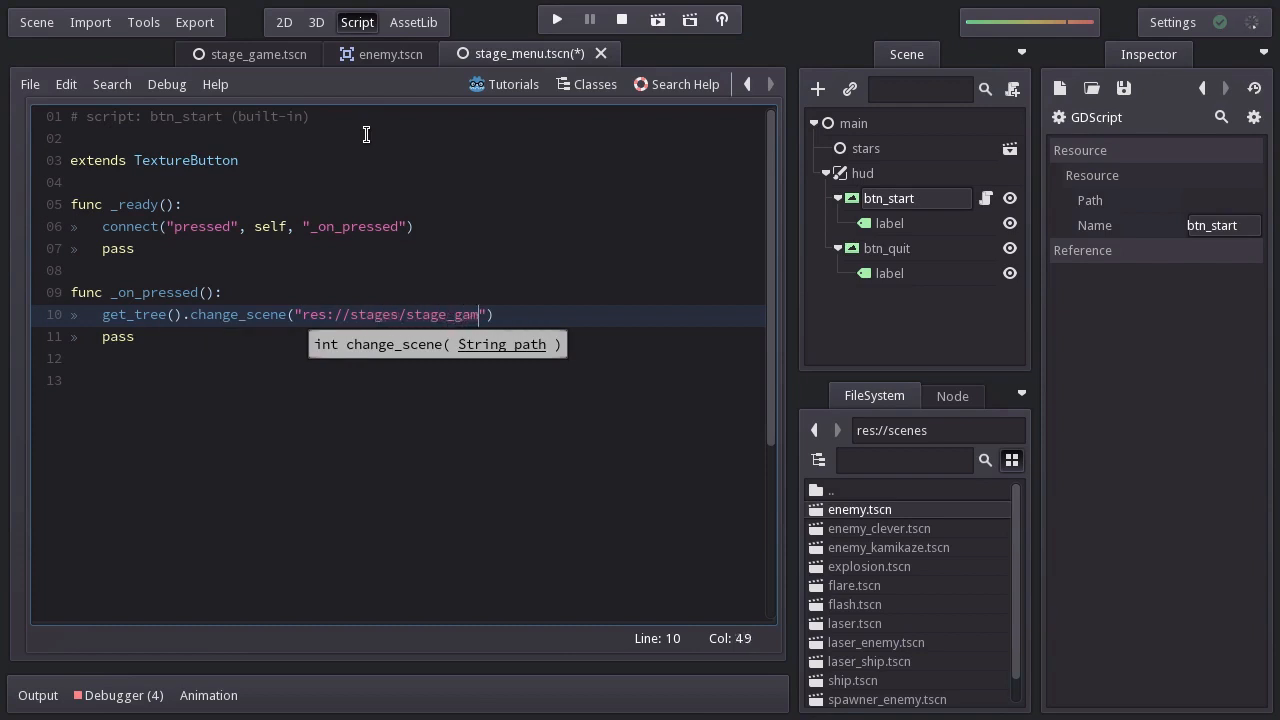
text(e.tscn)
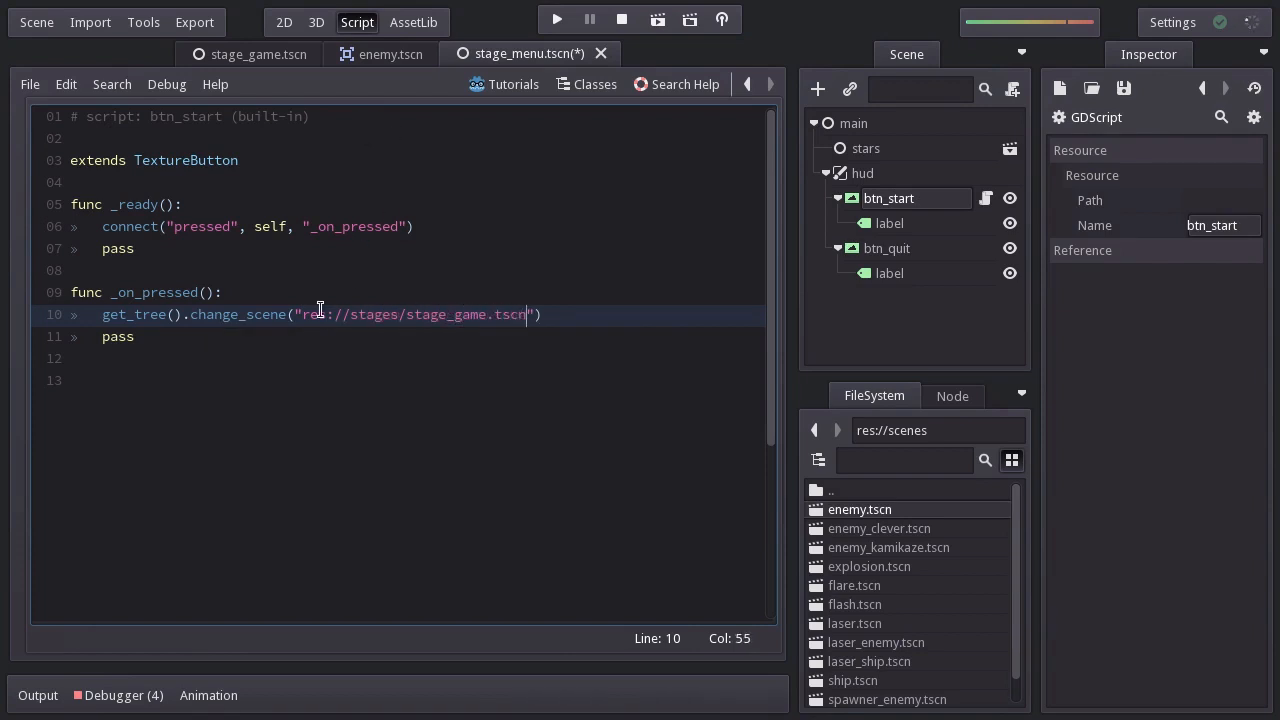
Copy the entire code of the btn_start script.
drag(139, 379, 112, 84)
right_click(152, 124)
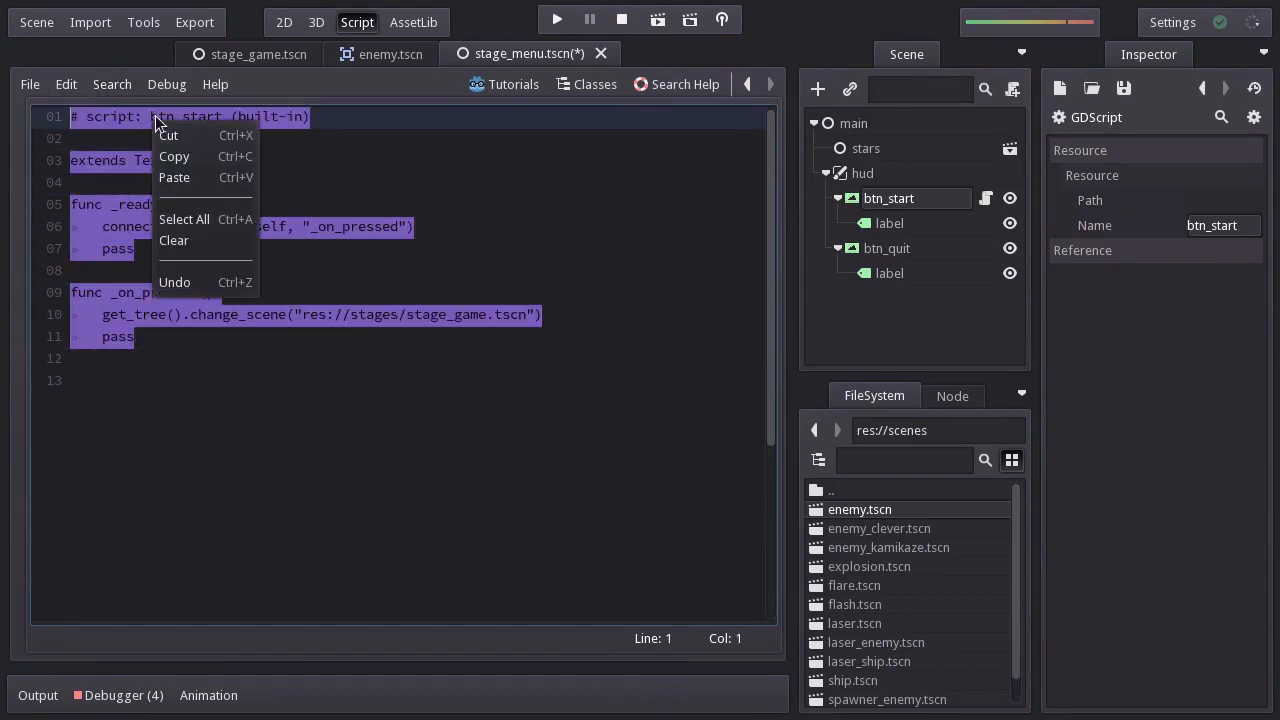
click(183, 161)
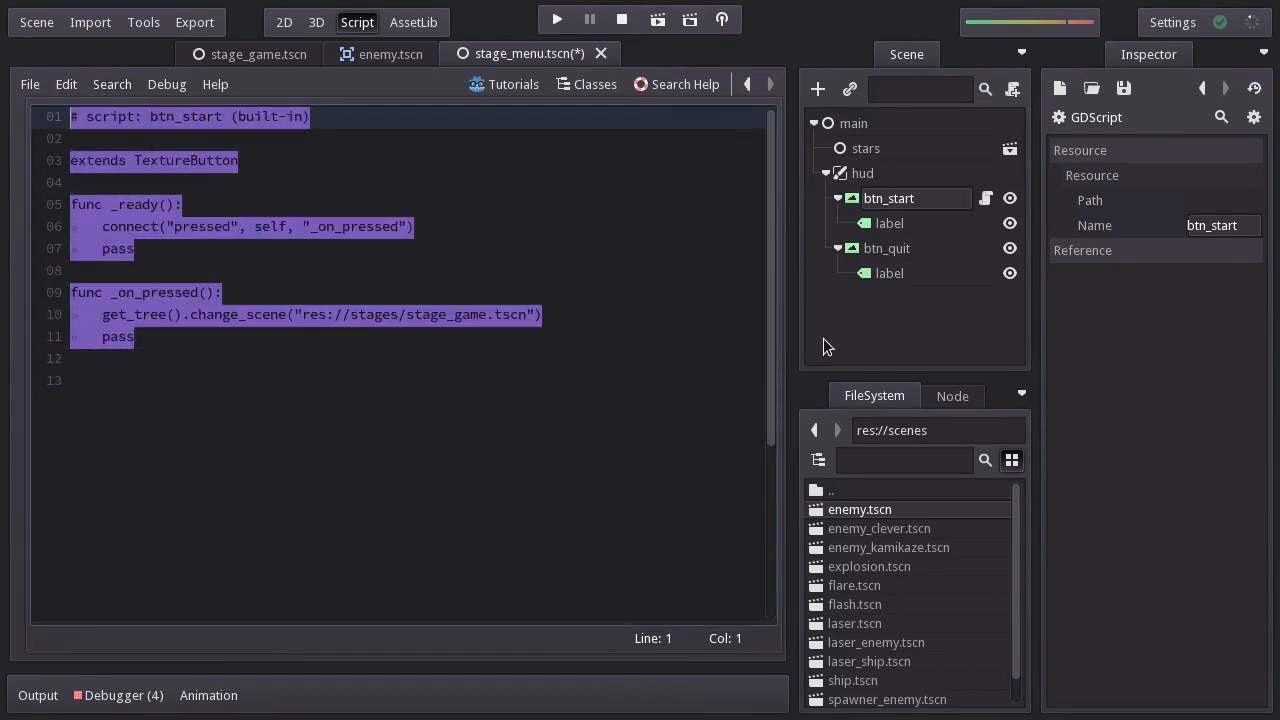
Attach a new built-in GDScript to btn_quit and name the script resource btn_quit.
right_click(878, 250)
click(912, 376)
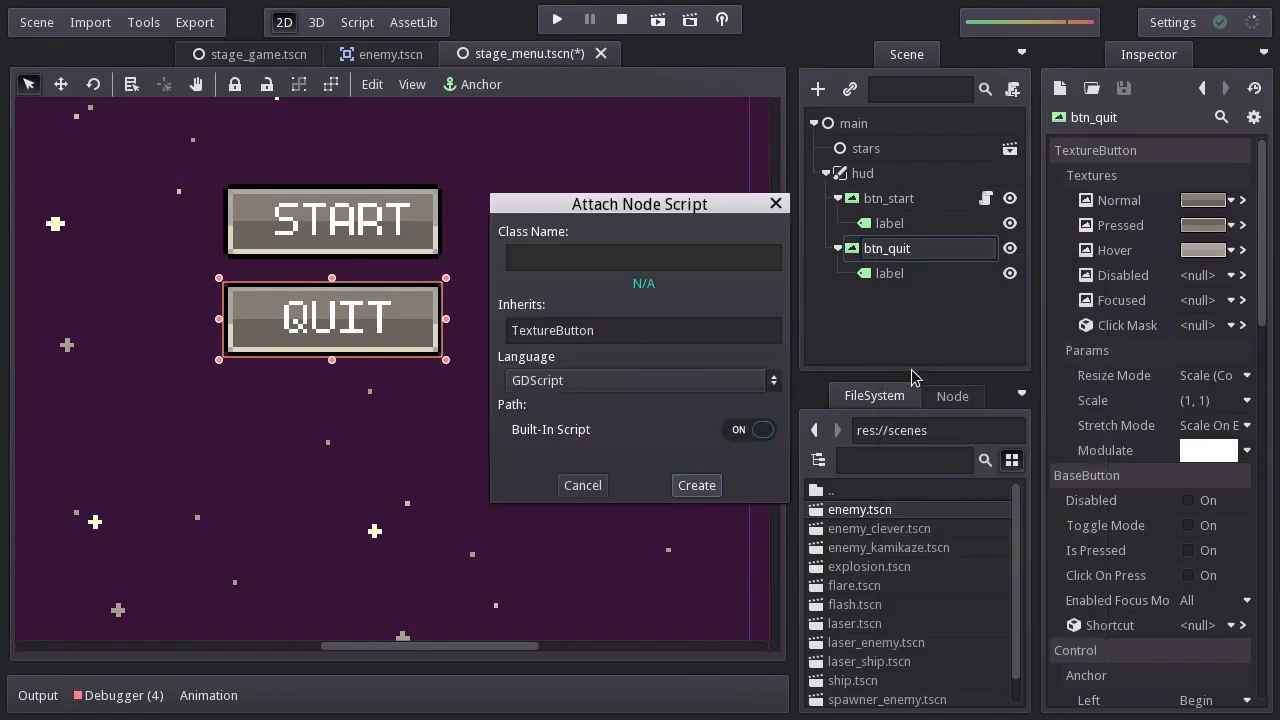
click(706, 486)
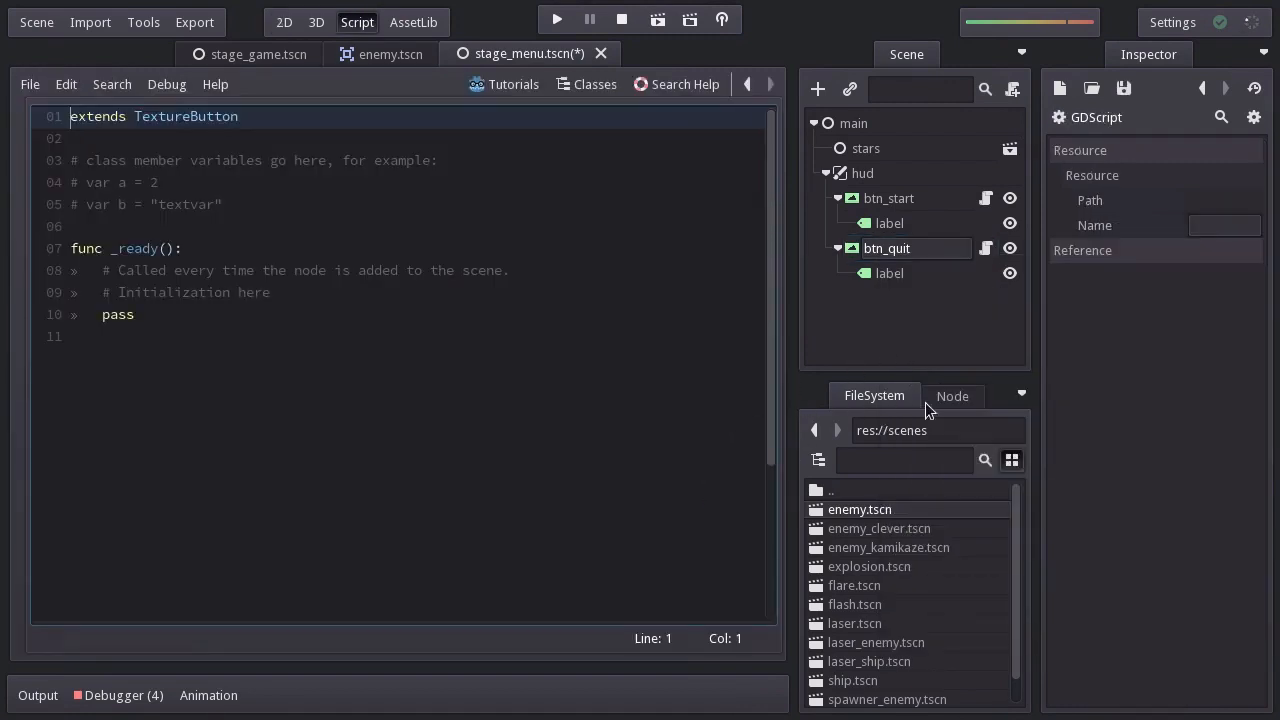
click(1234, 234)
text(btn_qu)
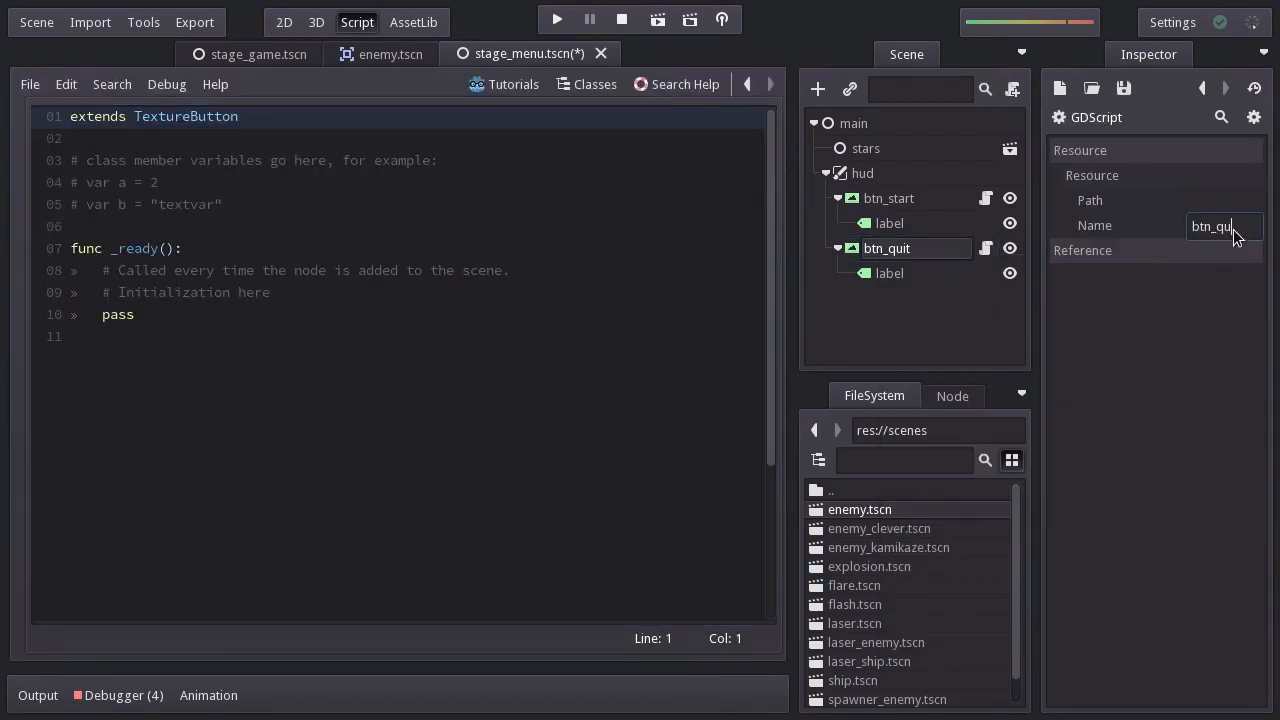
text(it)
key(Return)
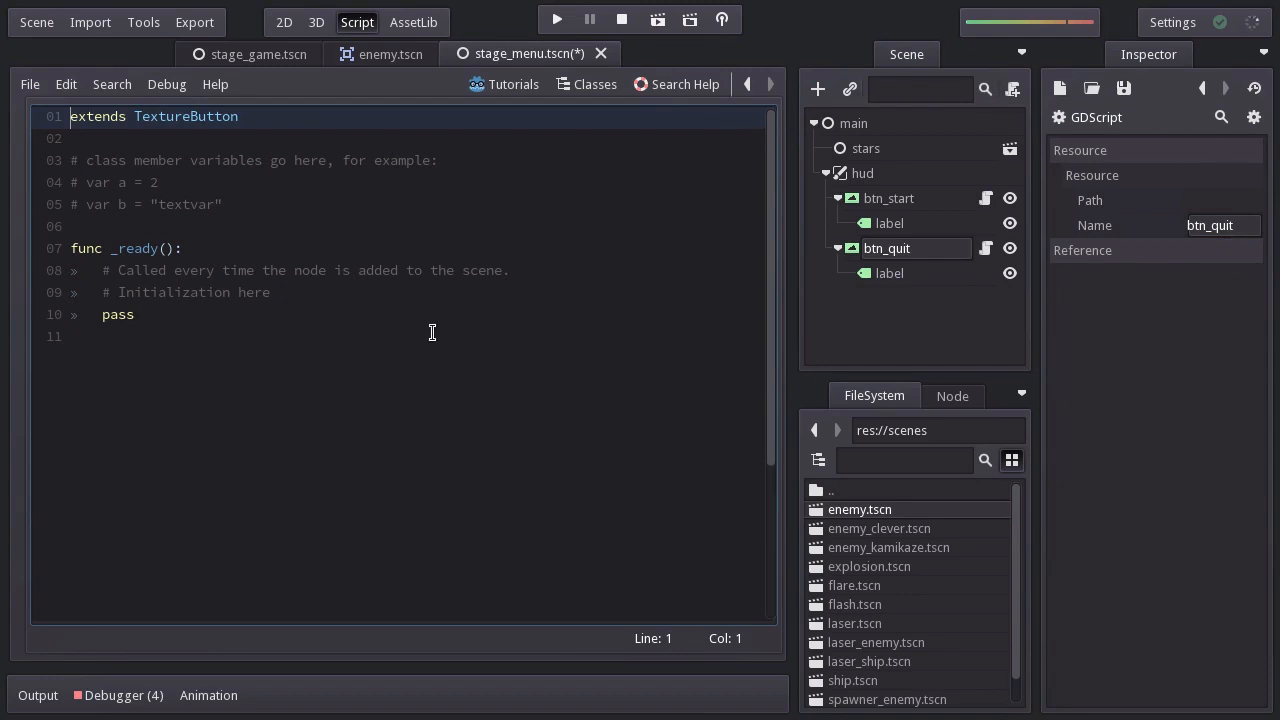
Replace the template code with the copied btn_start script and change its header to "# script: btn_quit (built-in)".
drag(206, 336, 66, 88)
right_click(153, 178)
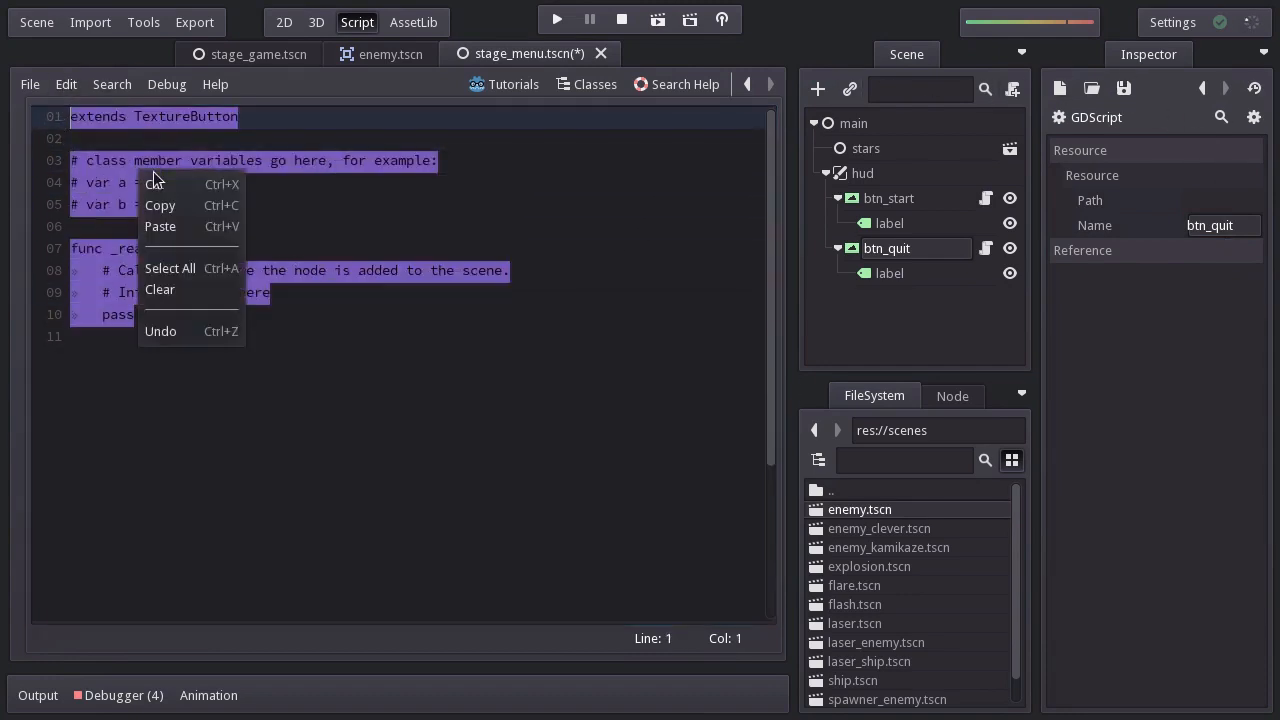
click(165, 227)
drag(152, 118, 219, 118)
text(btn_quit (built-in)
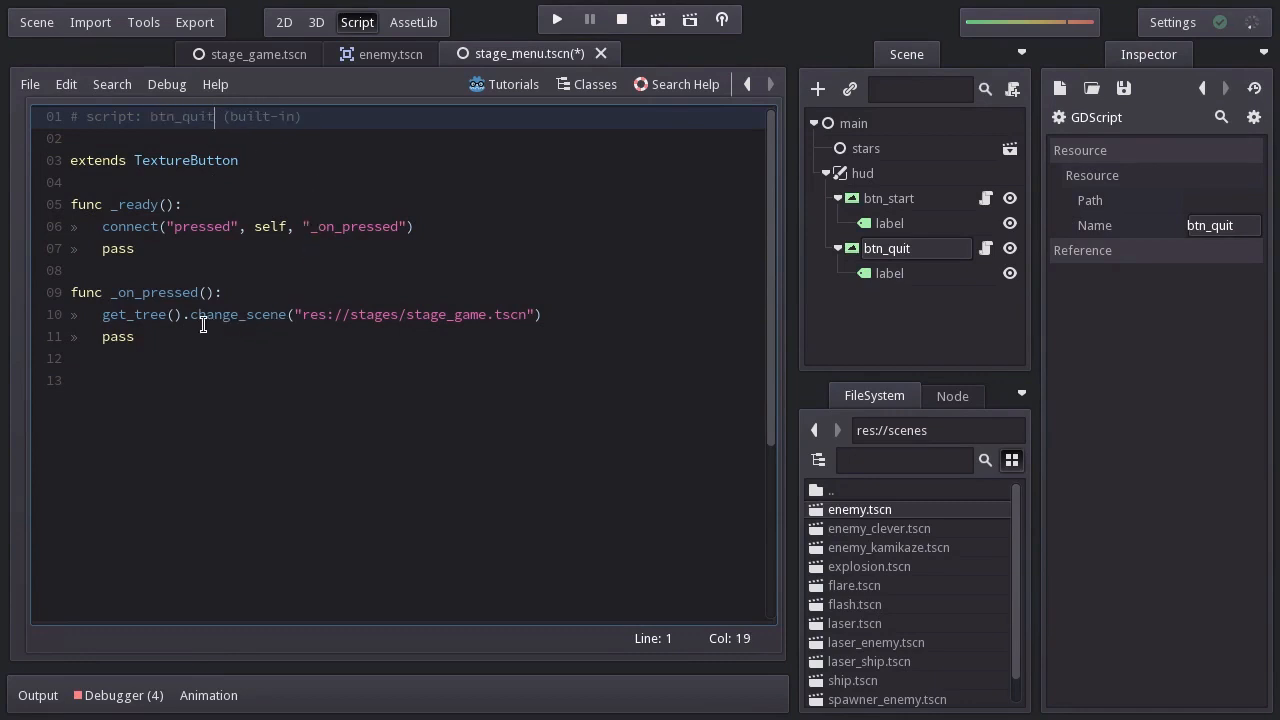
In btn_quit's _on_pressed function, replace the change_scene call with quit() on get_tree().
drag(191, 316, 546, 313)
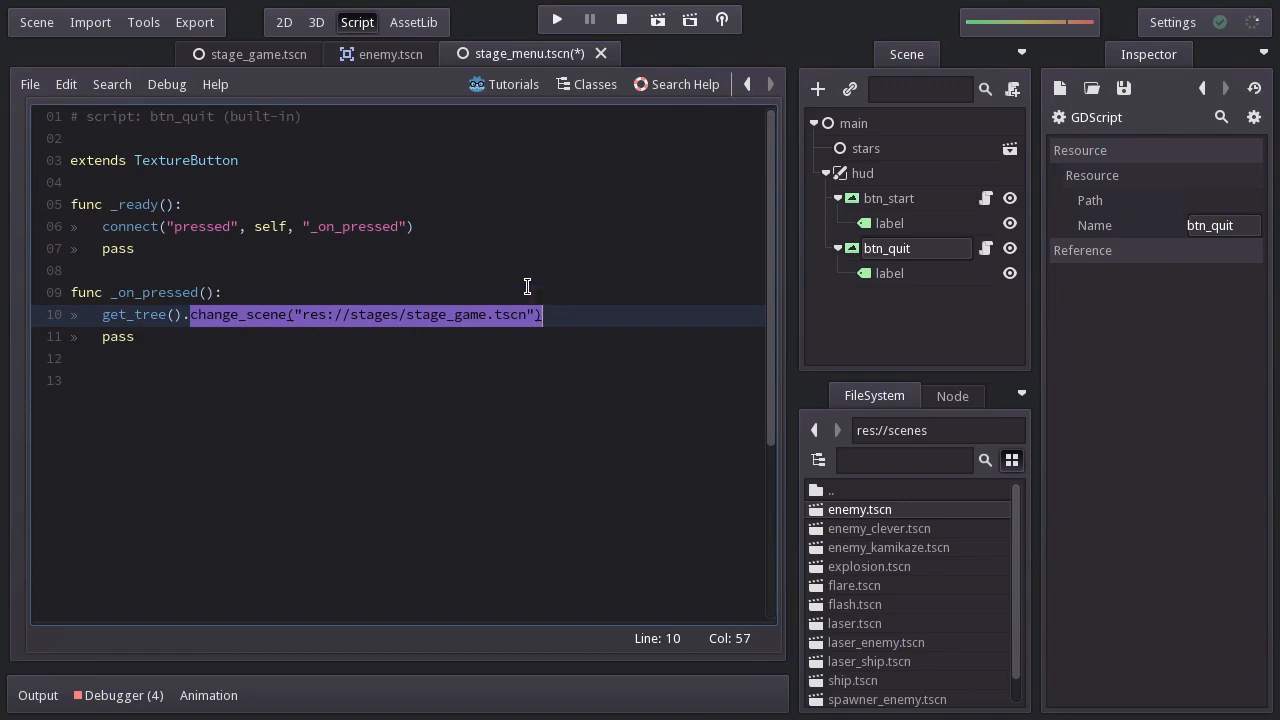
key(BackSpace)
text(quit()
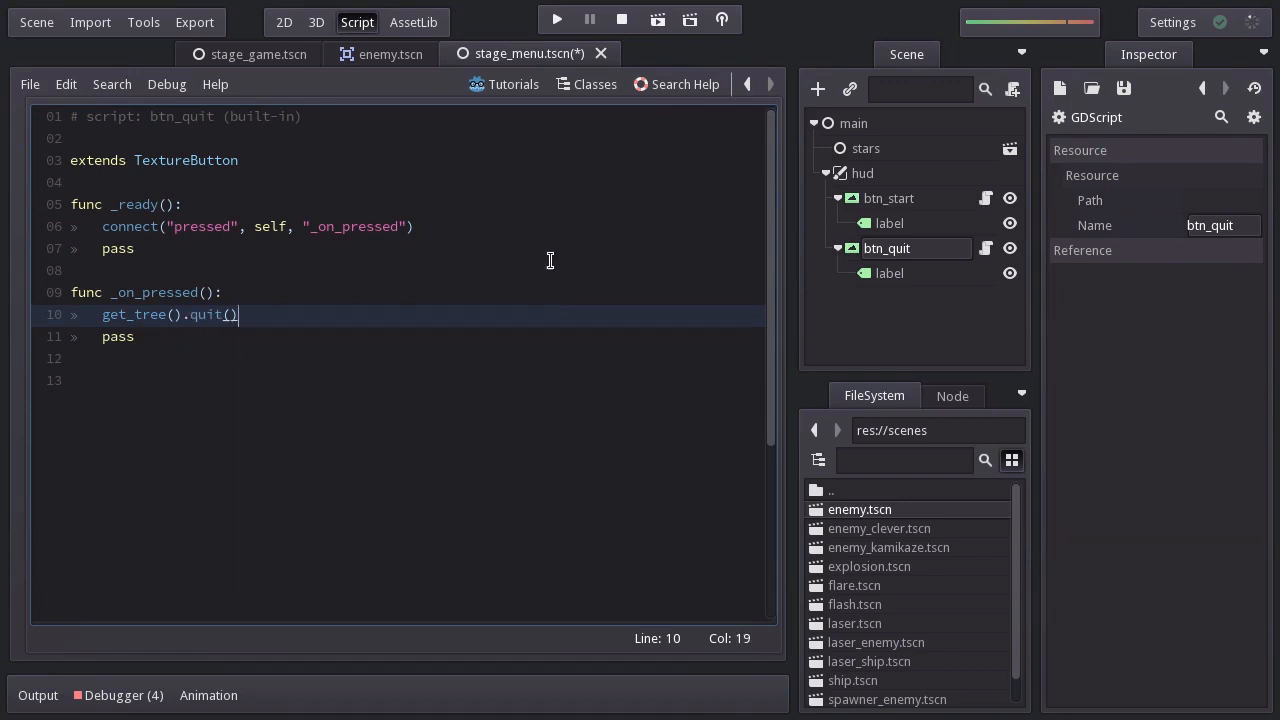
Return to the 2D view and set the project's Main Scene to res://stages/stage_menu.tscn in the project settings.
click(284, 22)
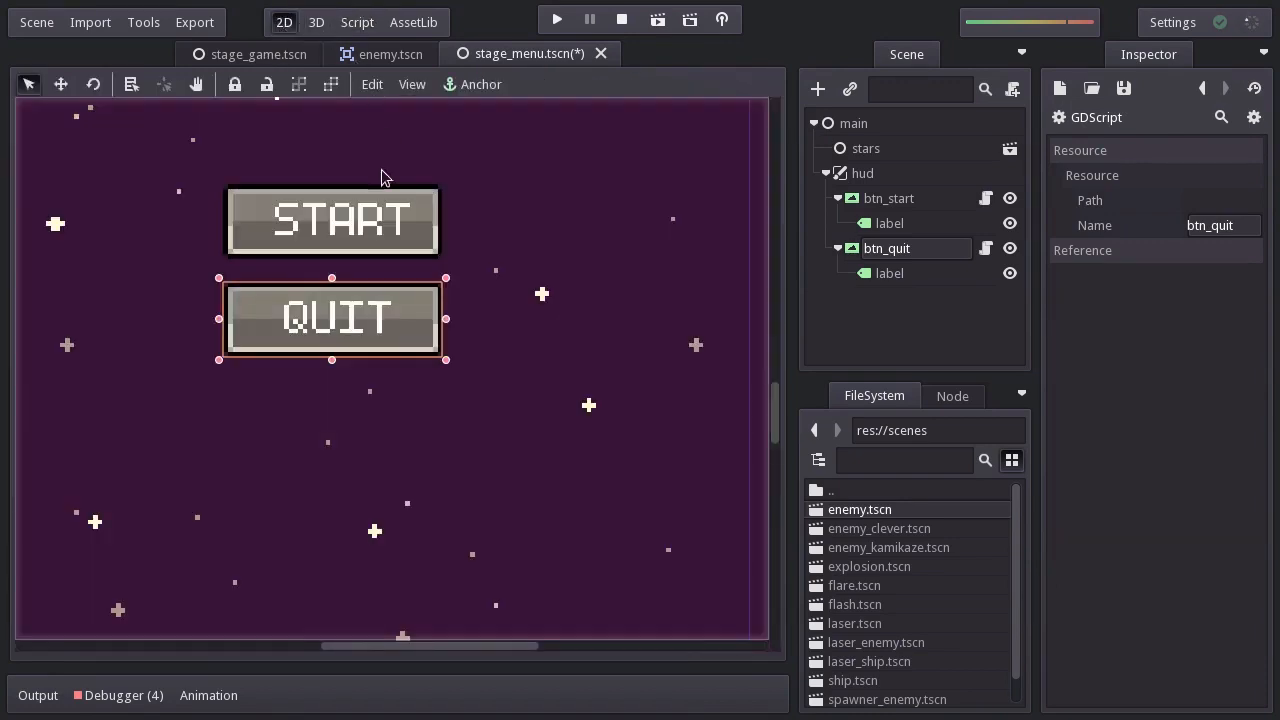
scroll(452, 334, down, 5)
middle_drag(452, 327, 444, 375)
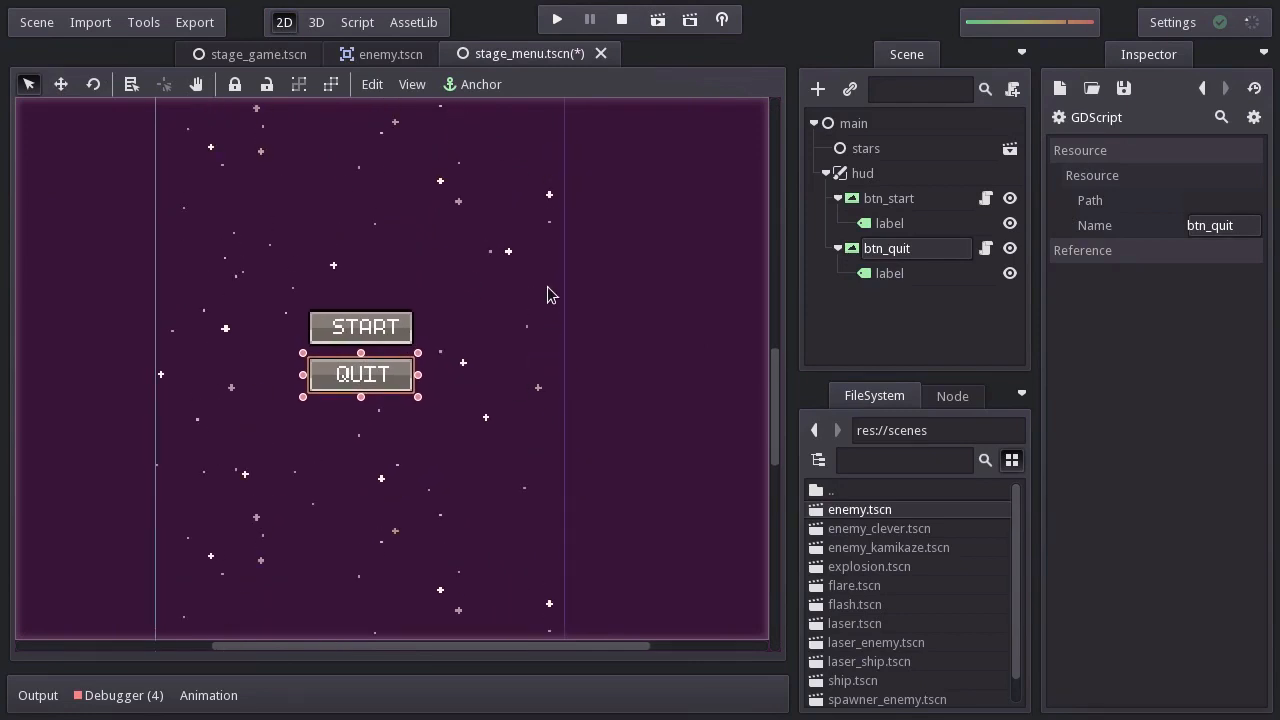
click(36, 22)
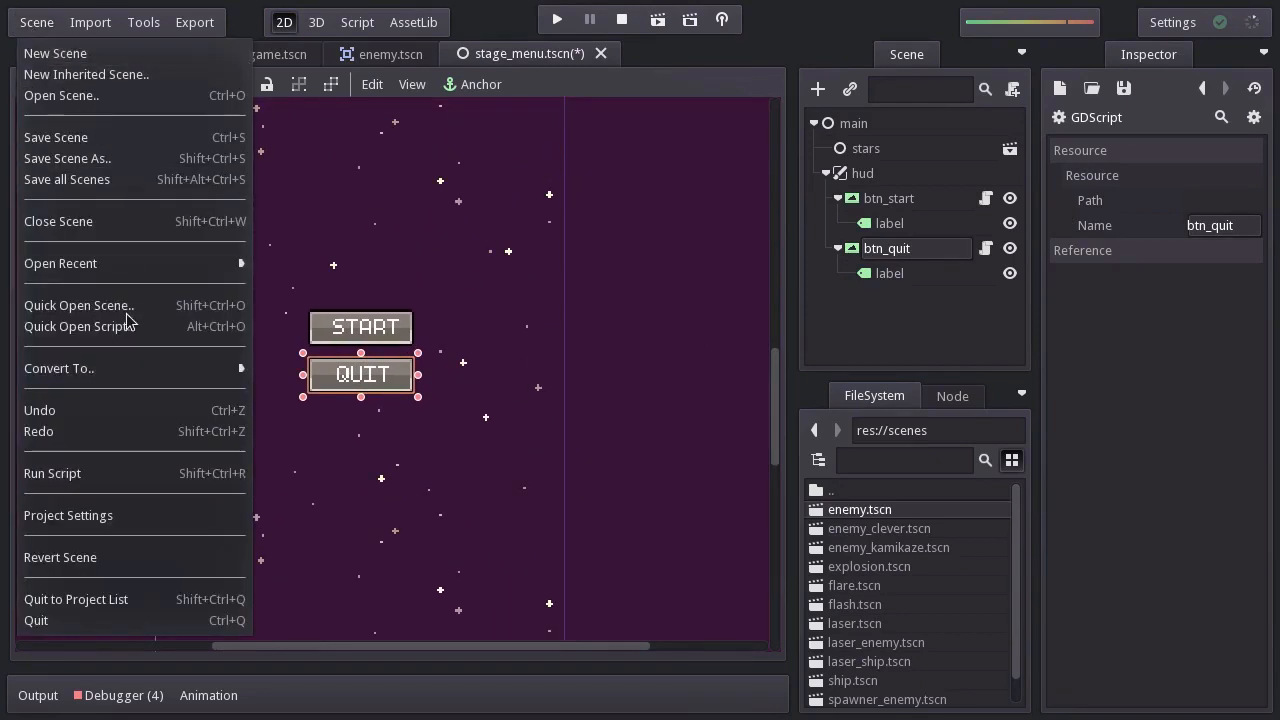
click(94, 512)
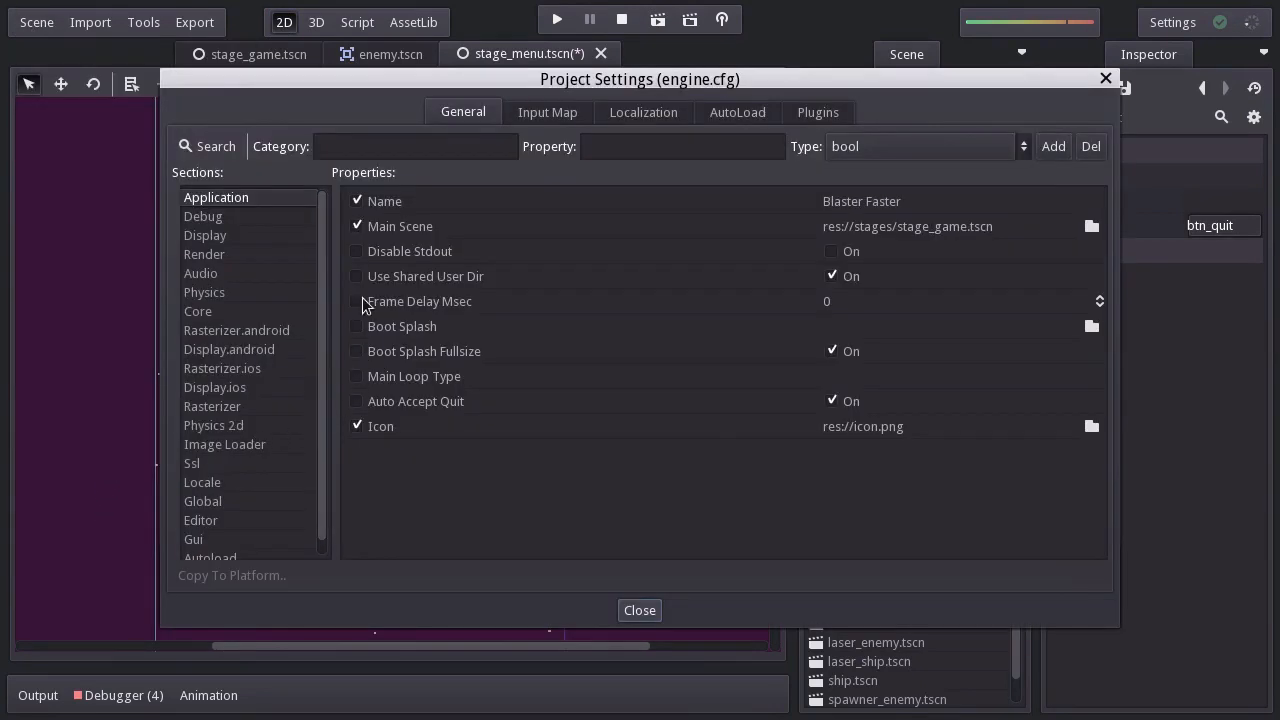
click(1089, 225)
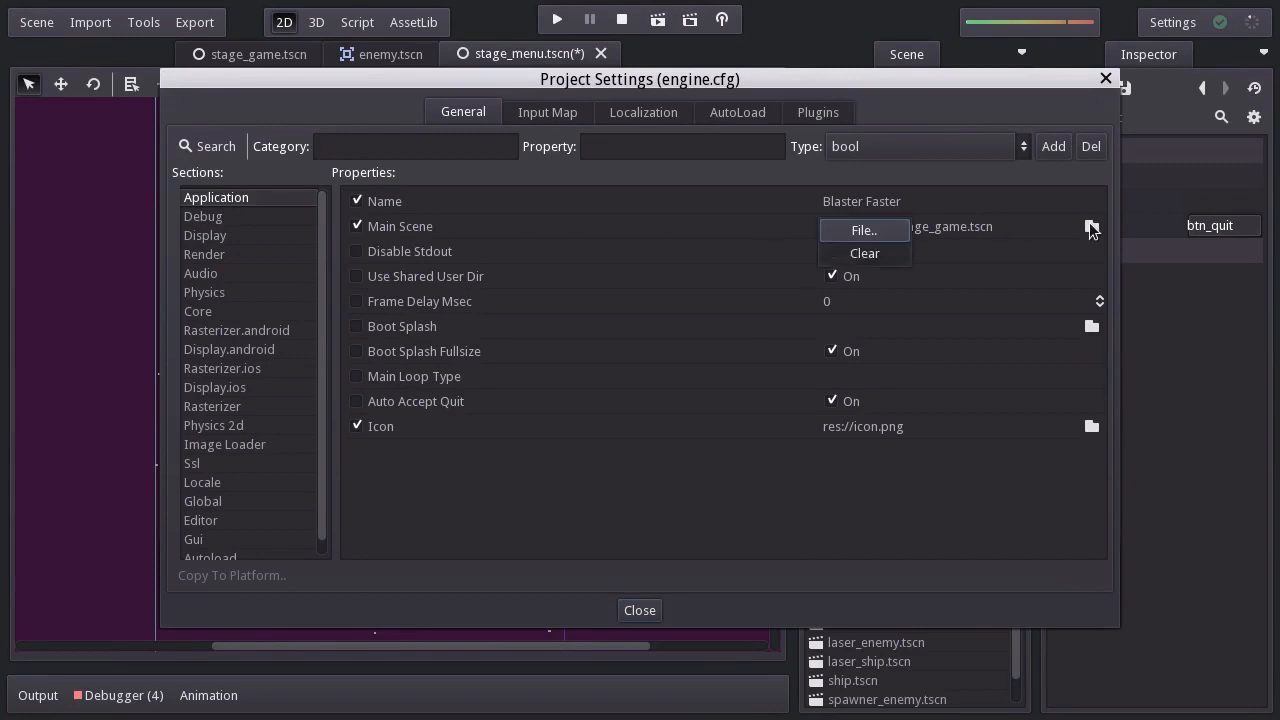
click(874, 232)
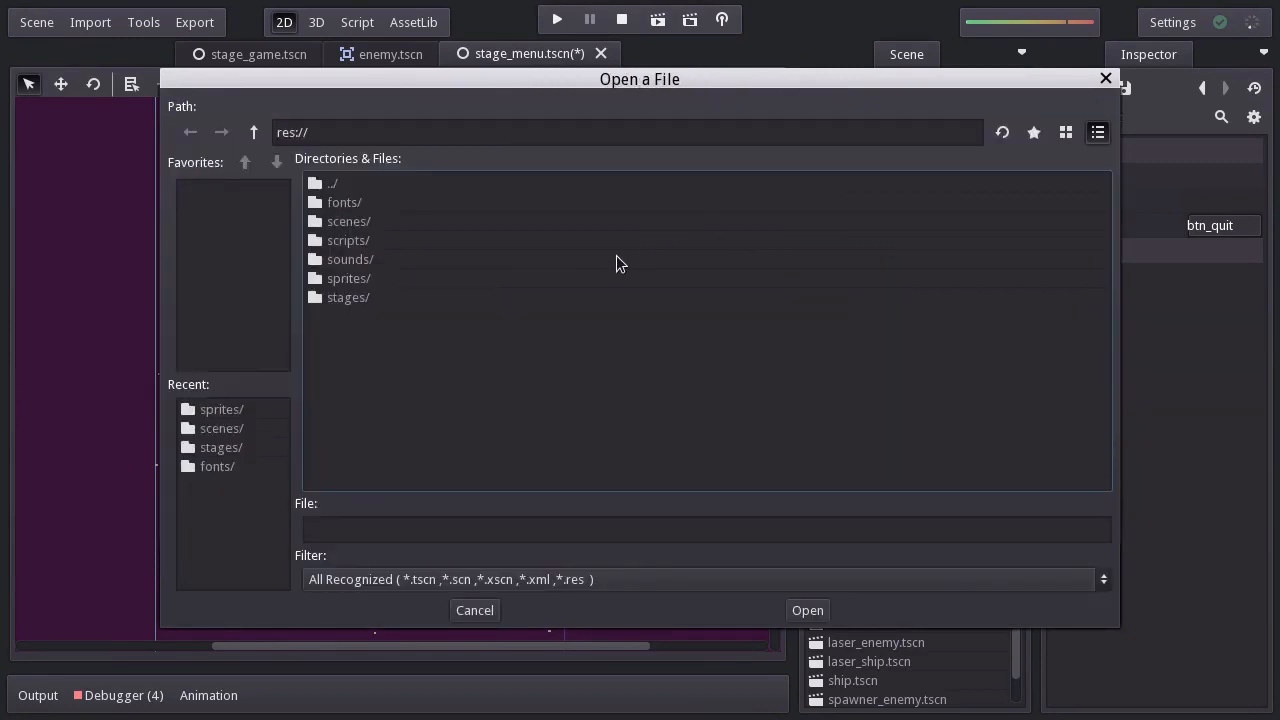
double_click(356, 299)
click(420, 224)
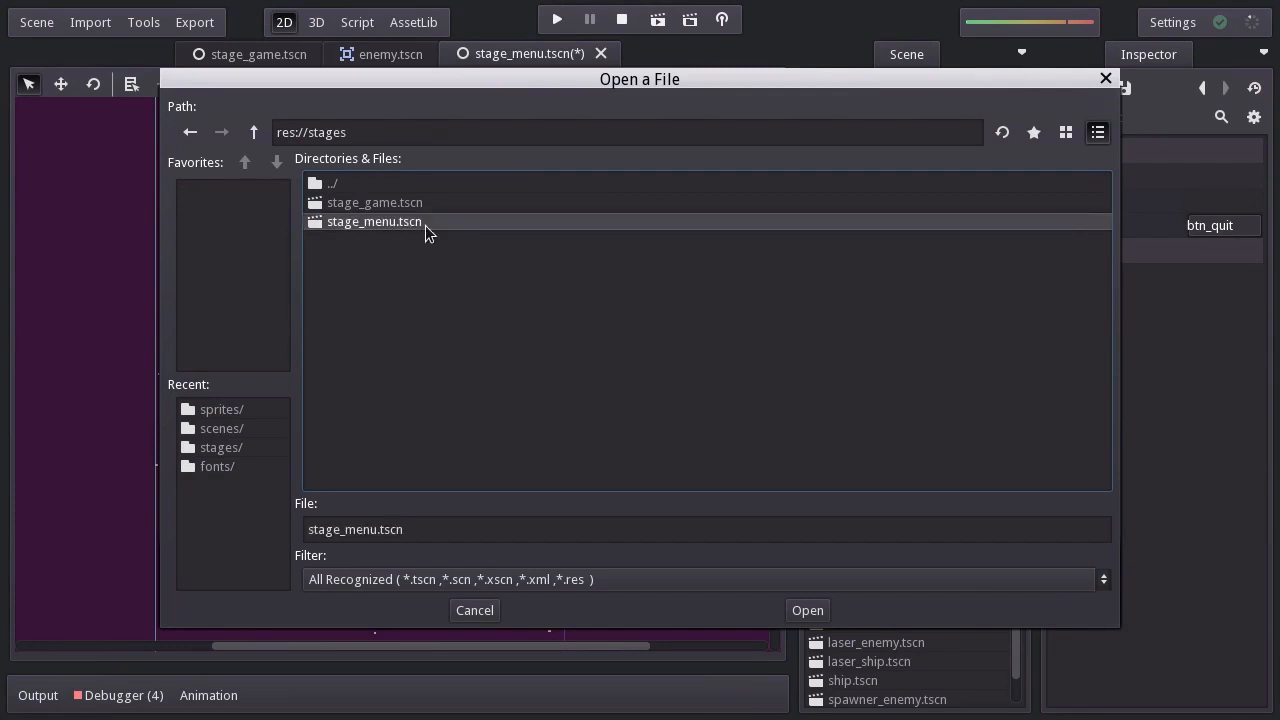
click(805, 610)
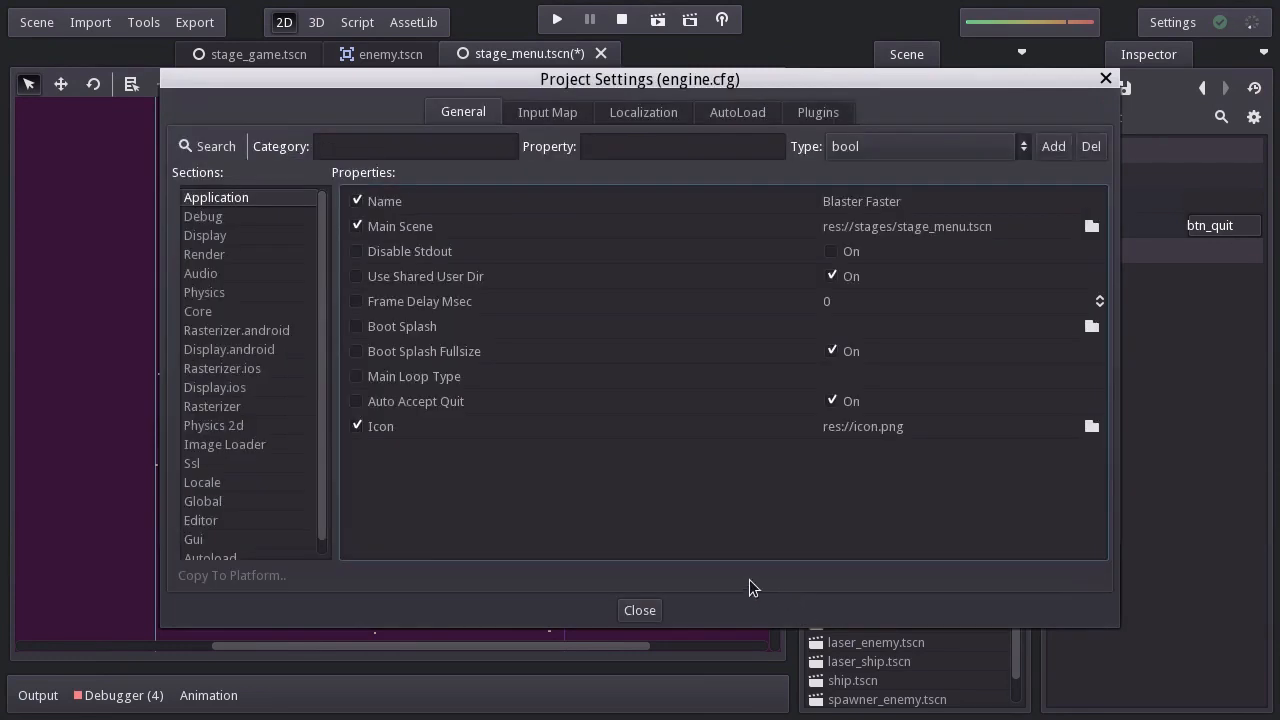
click(646, 609)
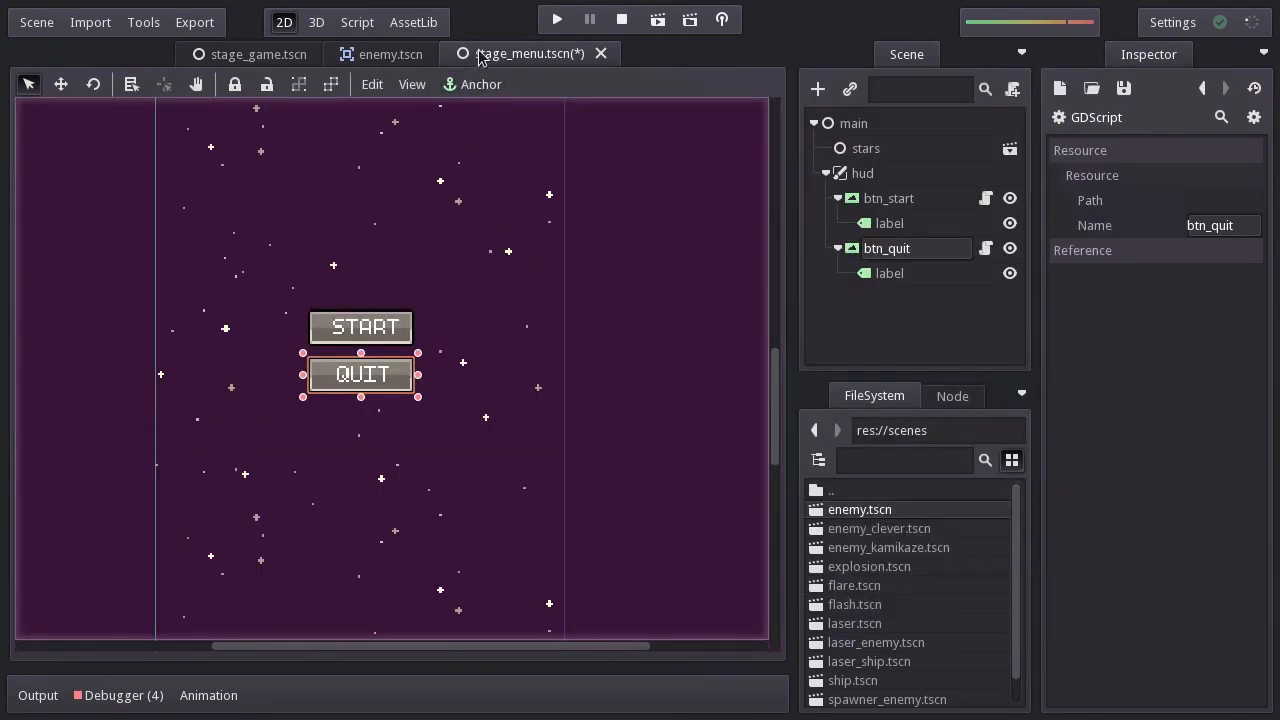
Run the project to test the QUIT button, run it again to test START, and close the game window.
click(557, 20)
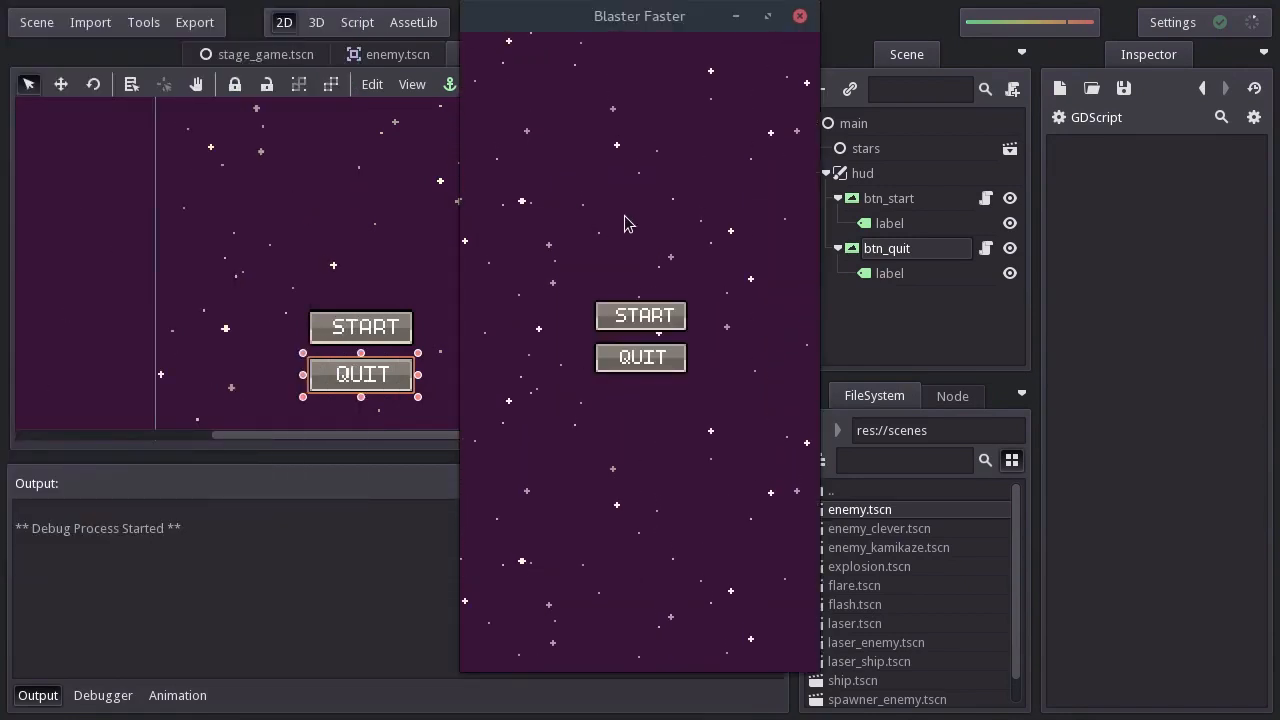
click(641, 360)
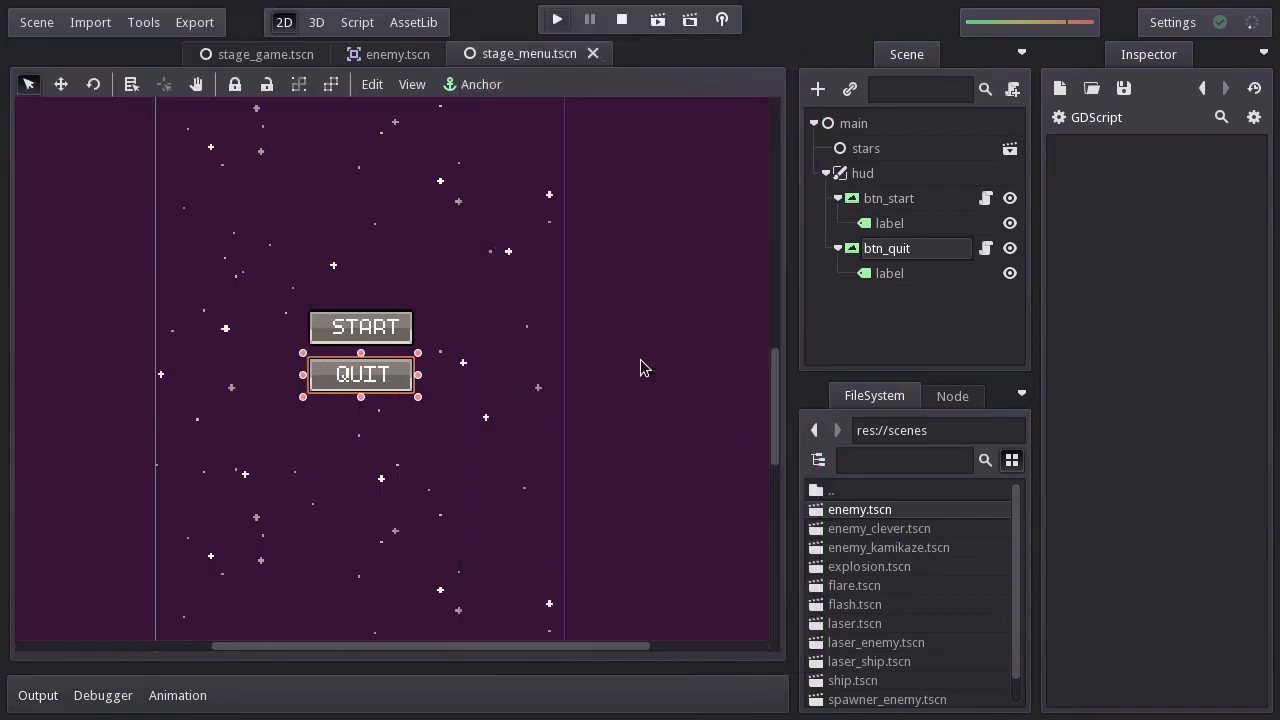
click(557, 20)
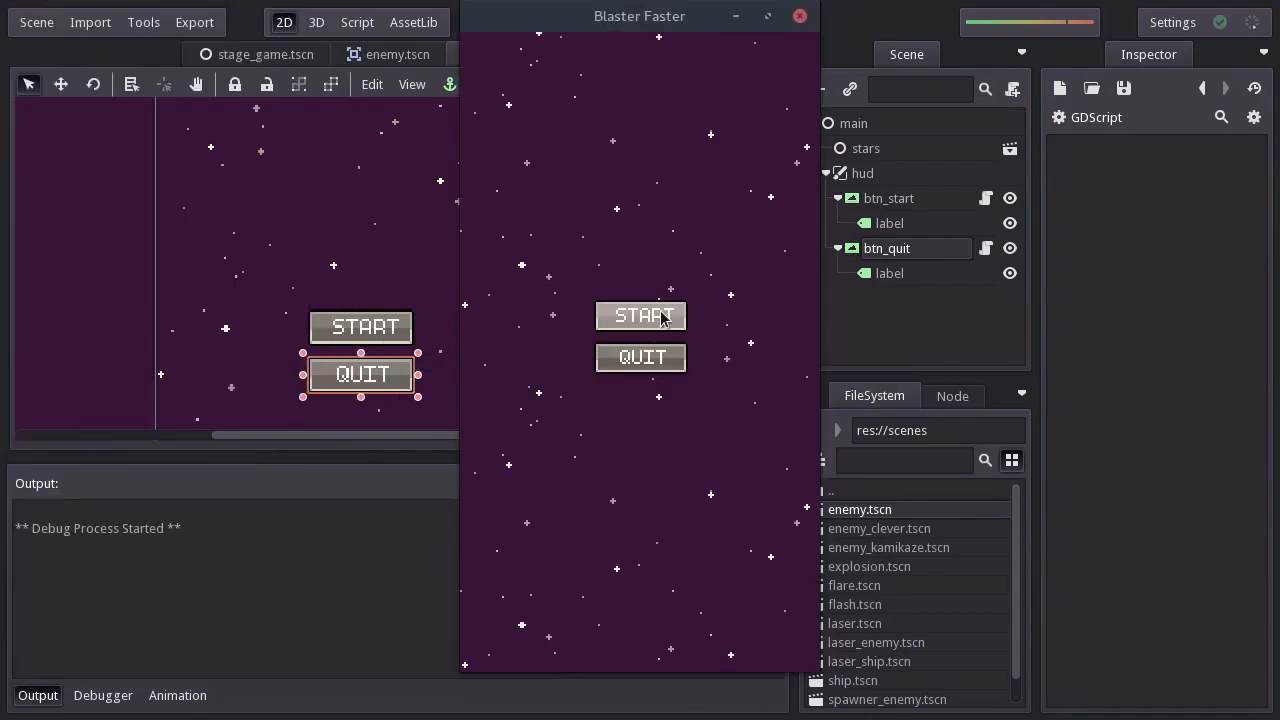
click(655, 318)
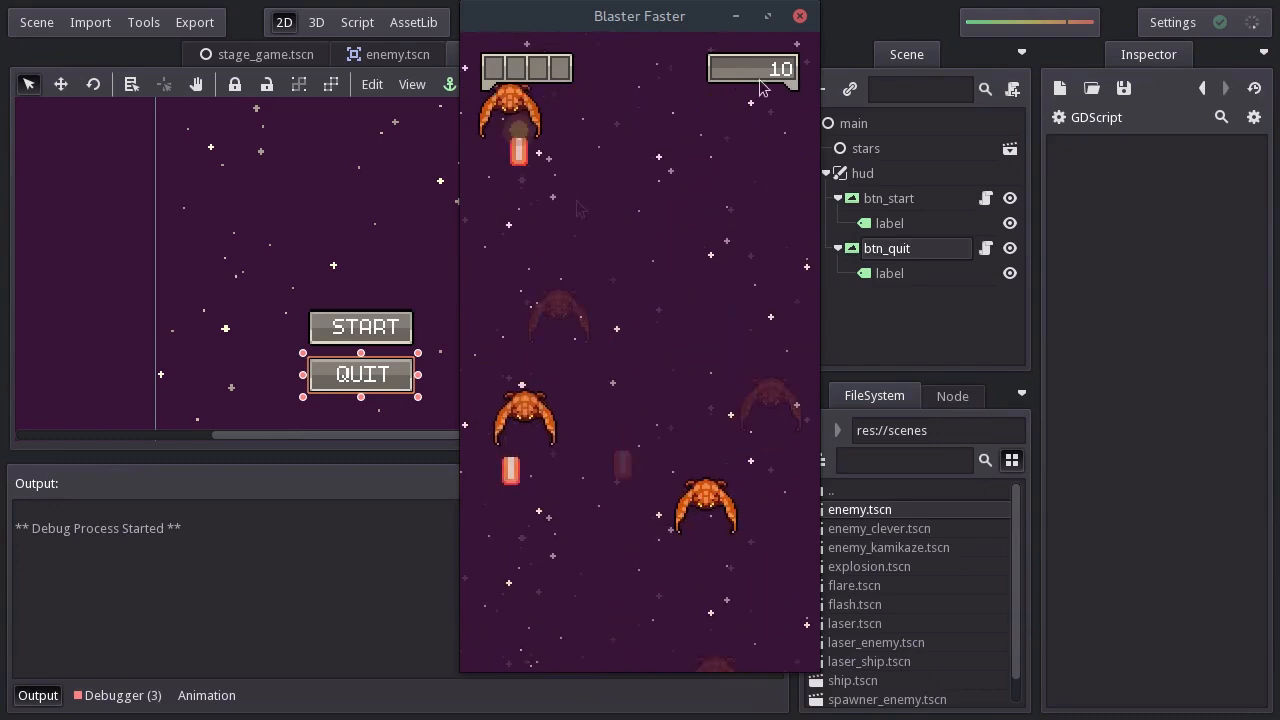
click(800, 16)
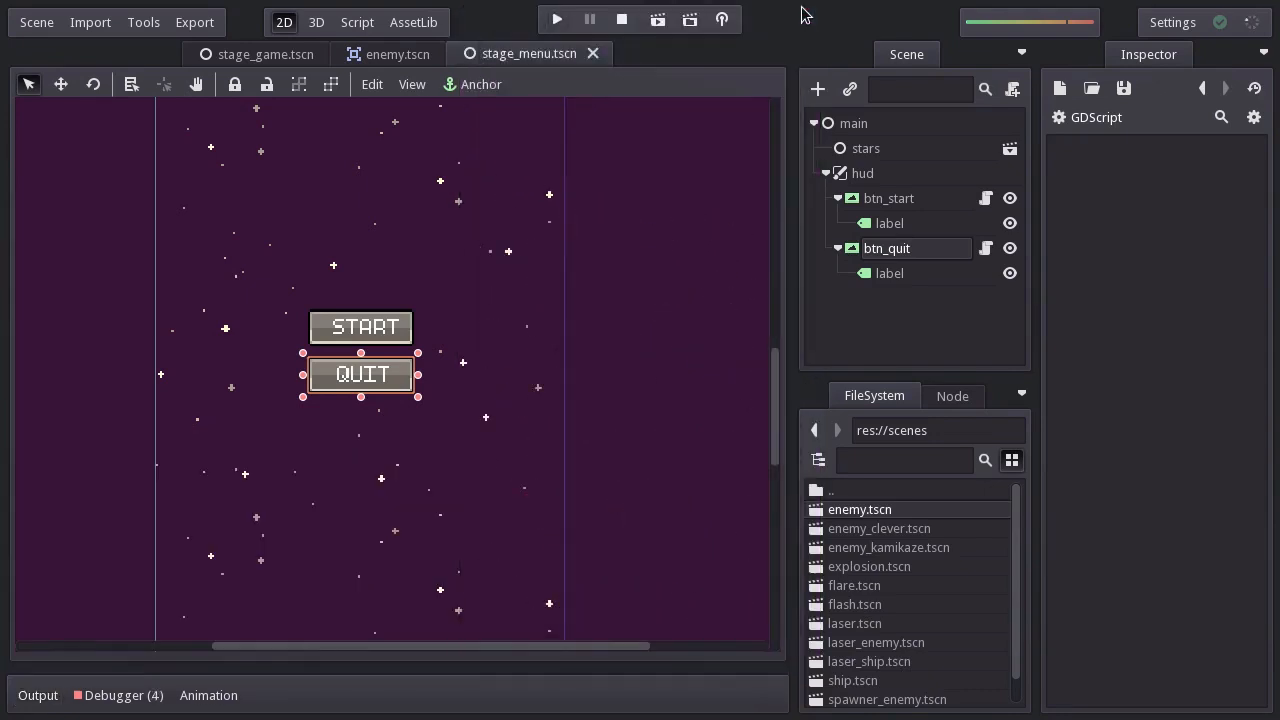
In stage_game.tscn, merge the btn_start node from res://stages/stage_menu.tscn into the hud node.
click(252, 58)
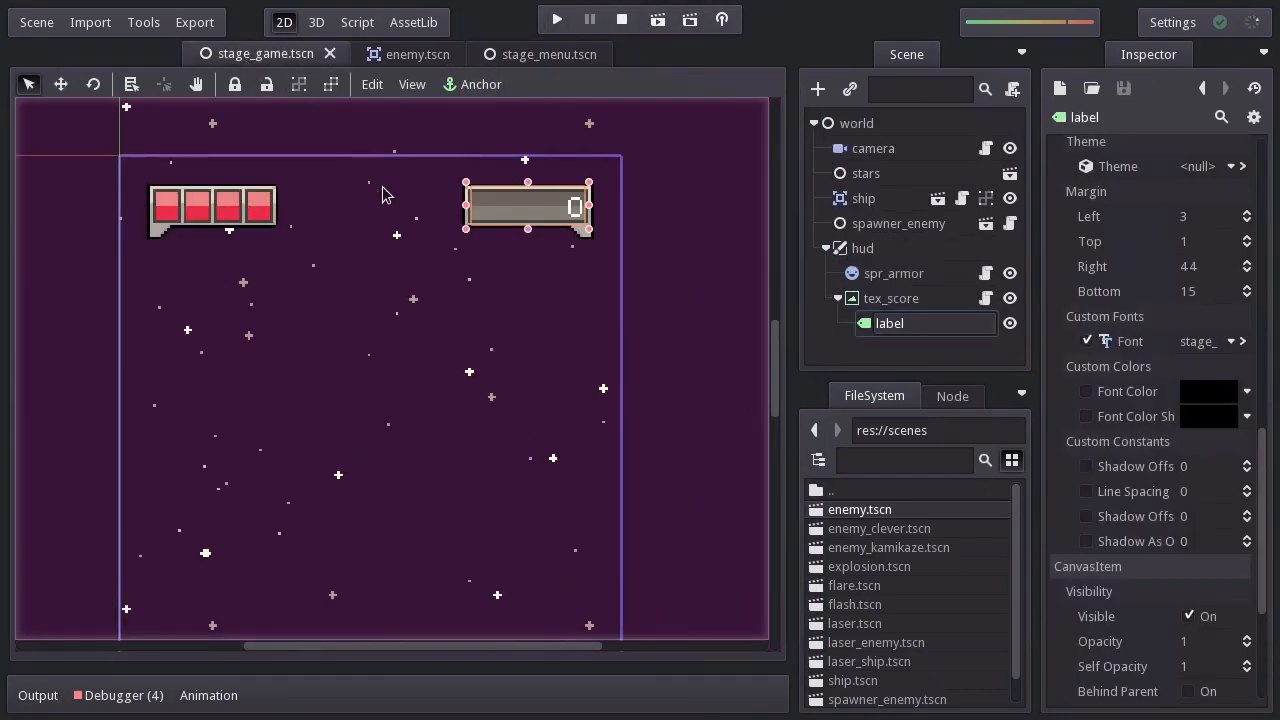
scroll(625, 288, down, 5)
middle_drag(646, 294, 571, 220)
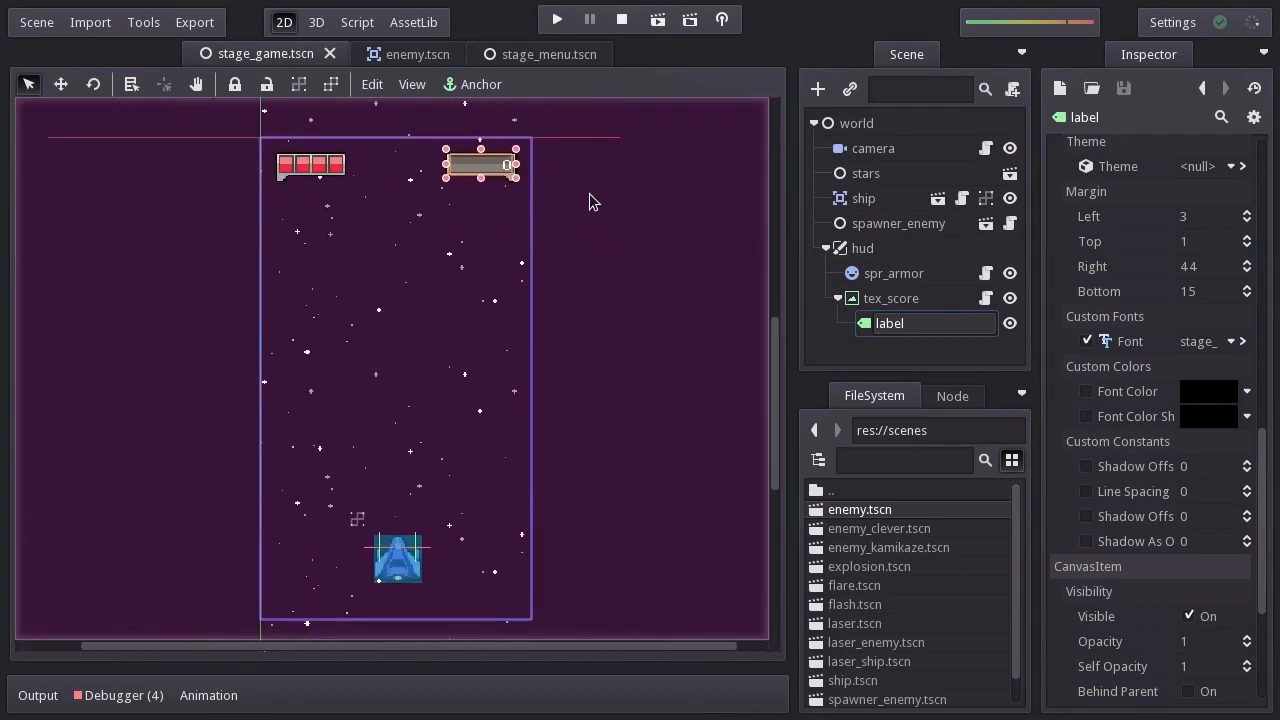
right_click(866, 250)
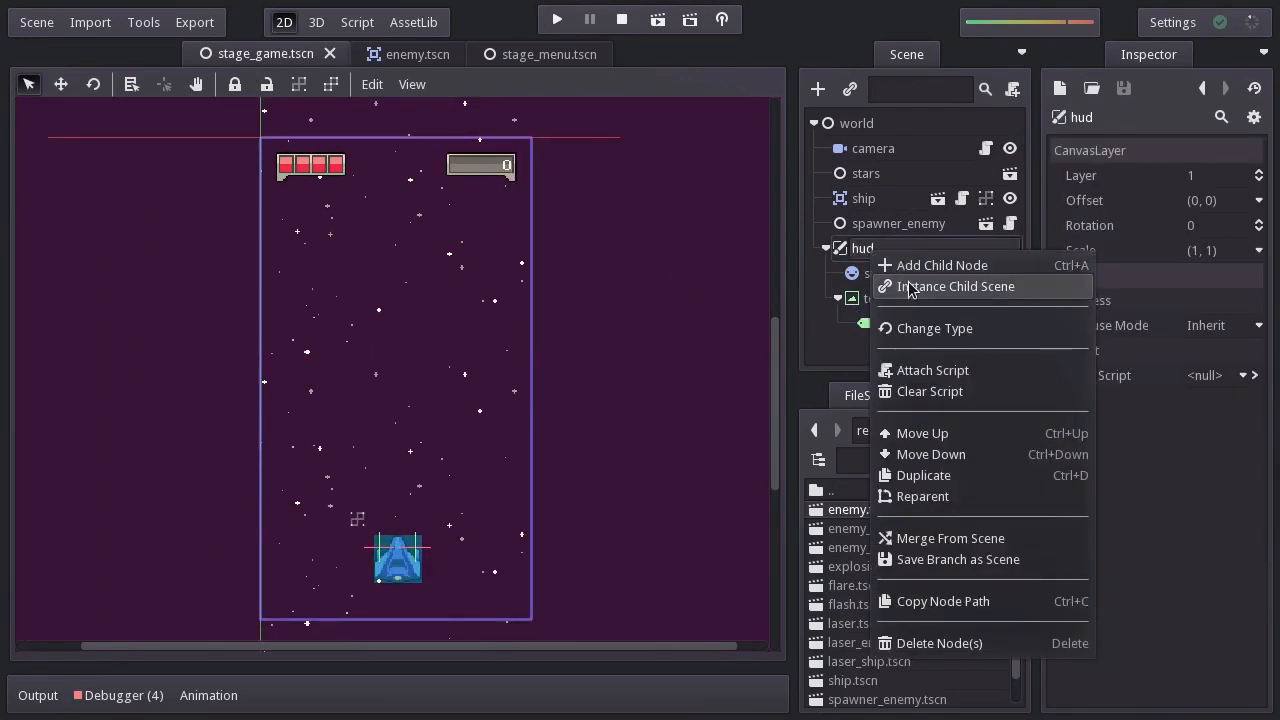
click(943, 538)
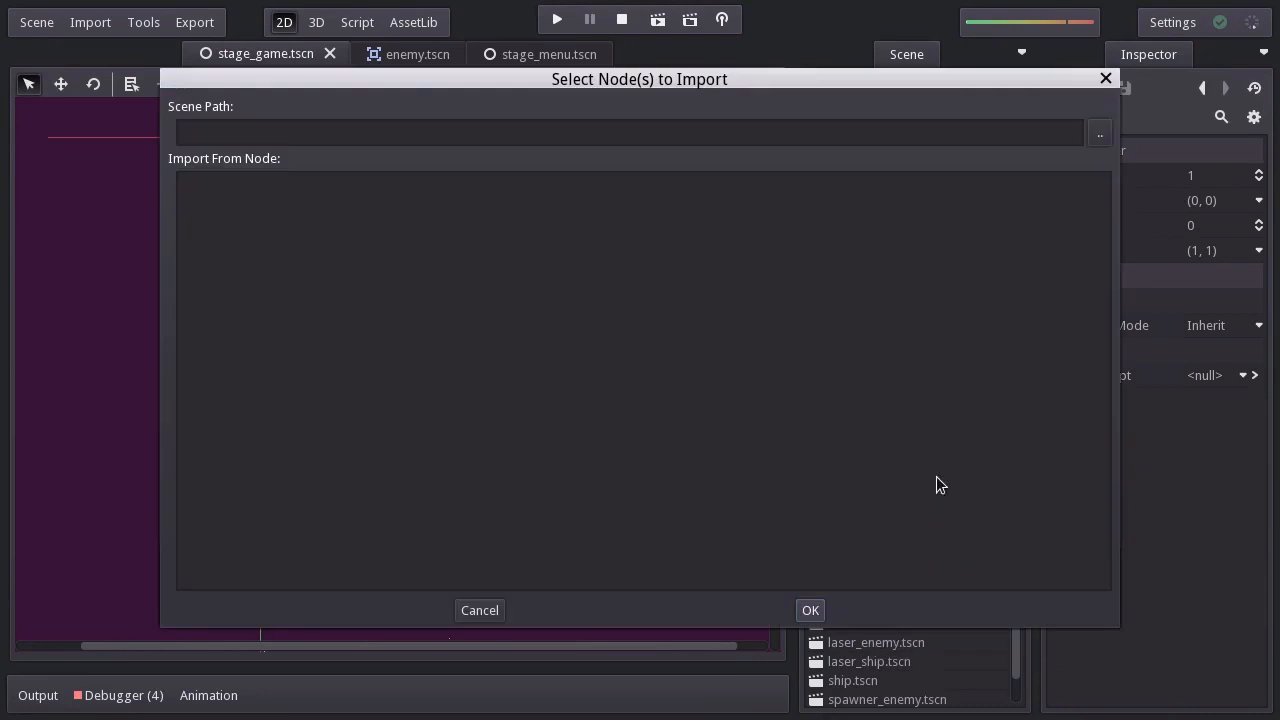
click(1097, 136)
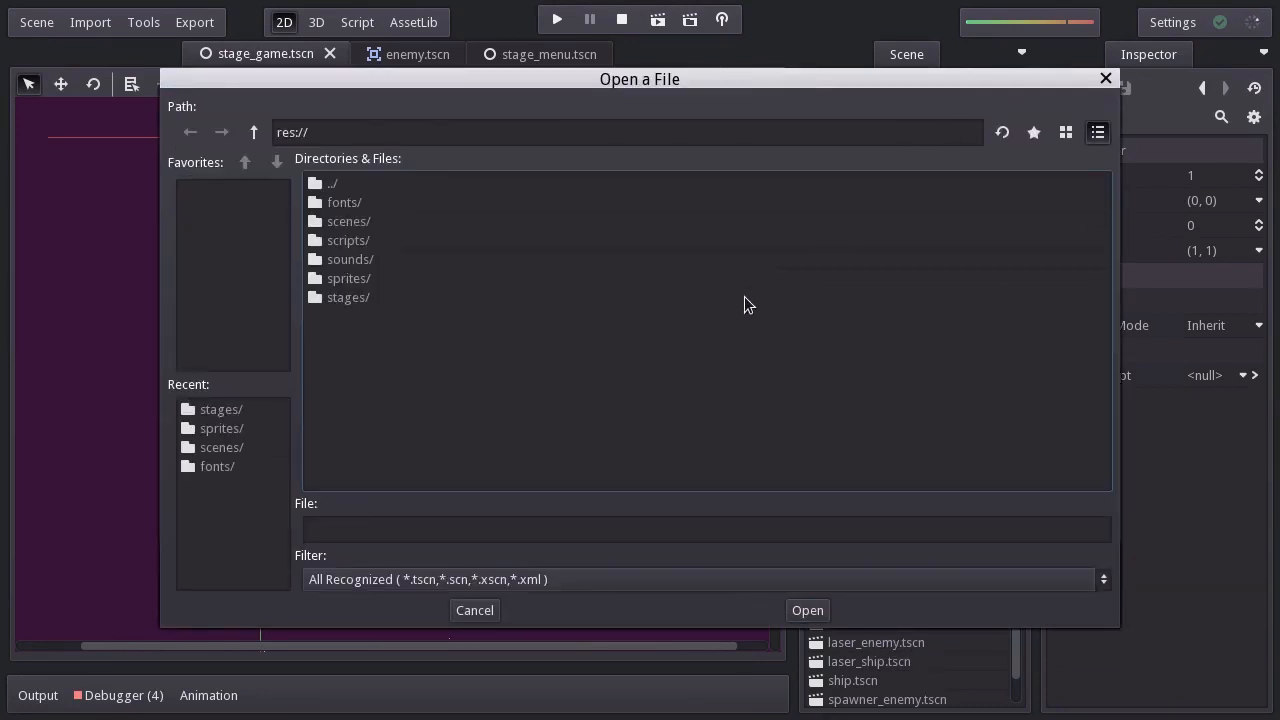
double_click(380, 299)
click(392, 221)
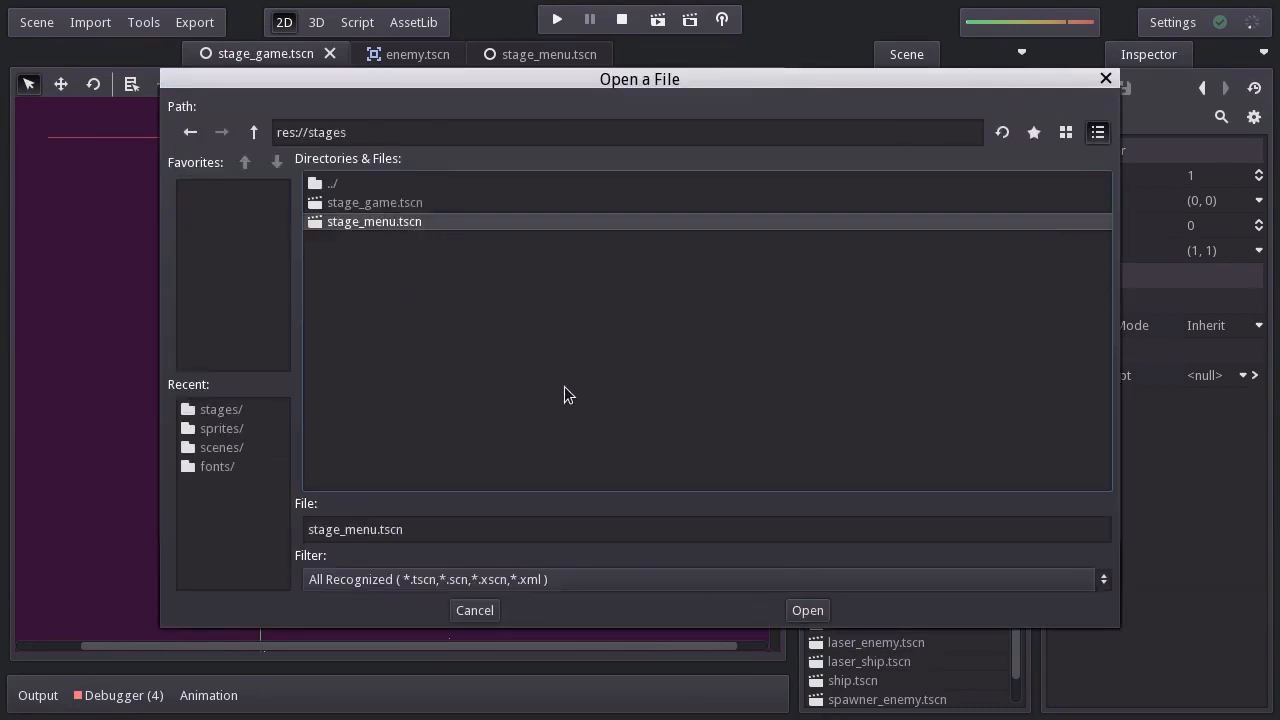
click(806, 610)
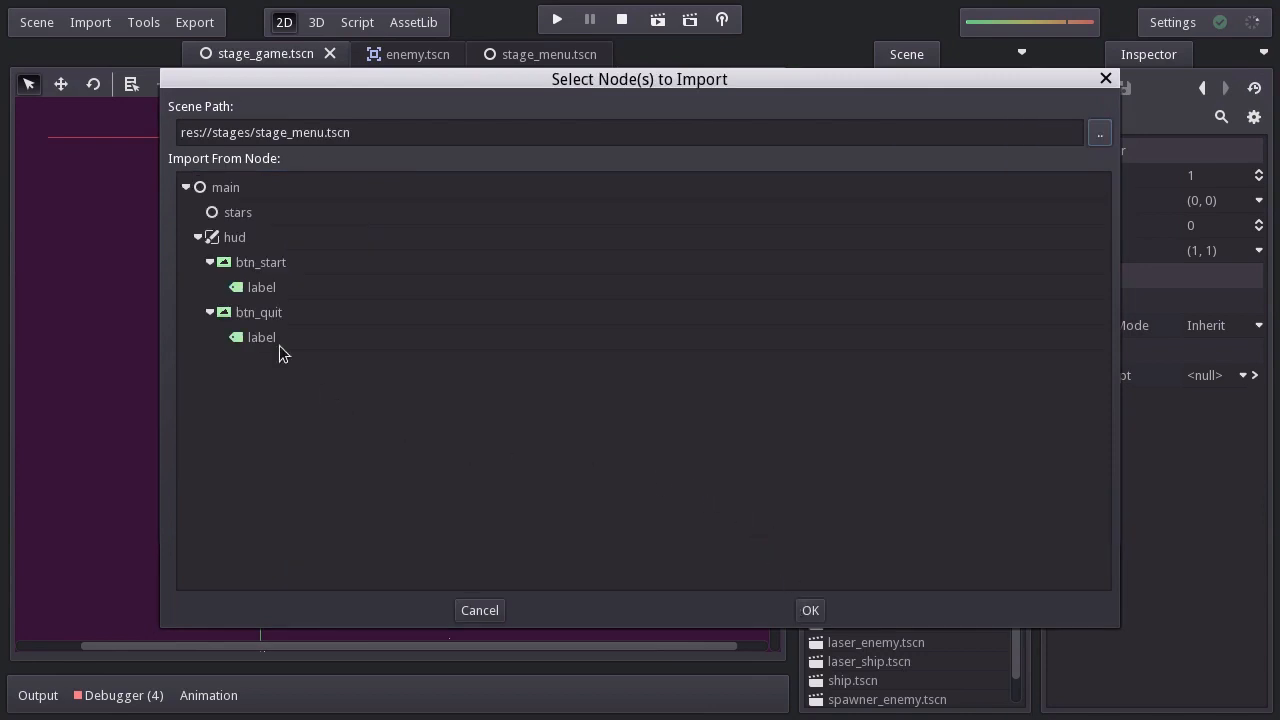
click(255, 265)
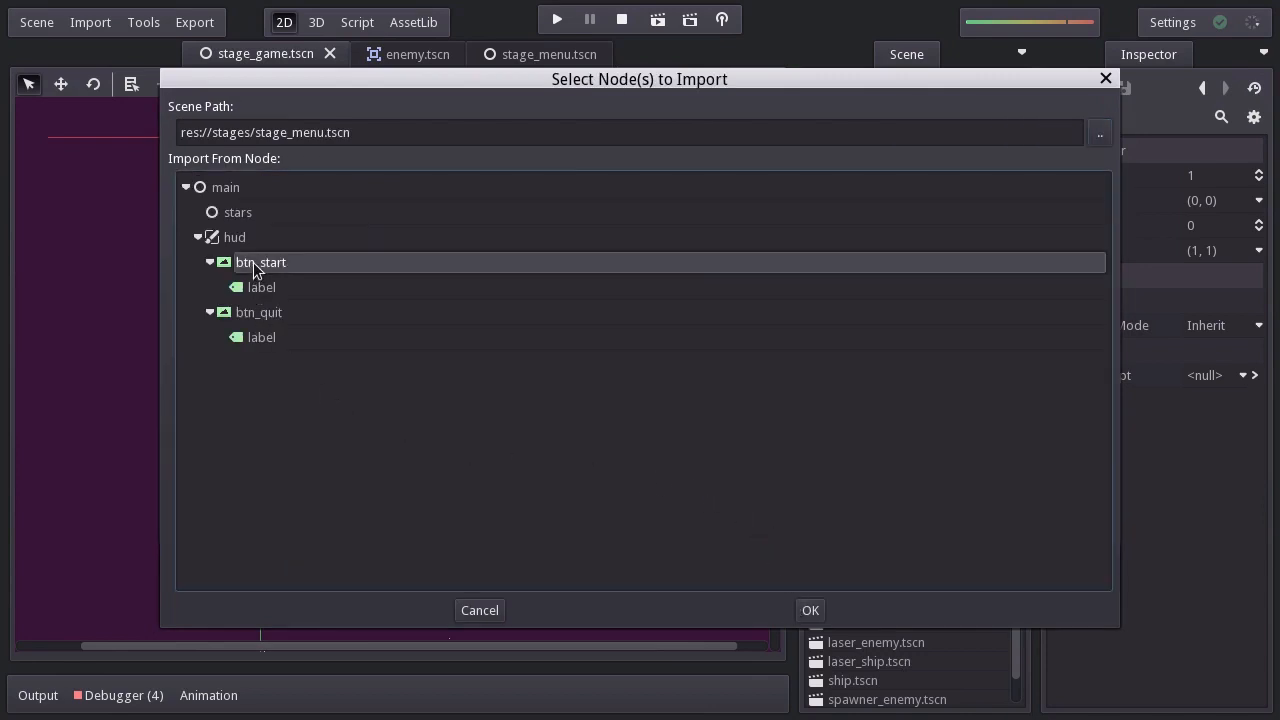
click(810, 610)
Rename the merged btn_start node under hud to btn_menu.
click(918, 315)
click(918, 315)
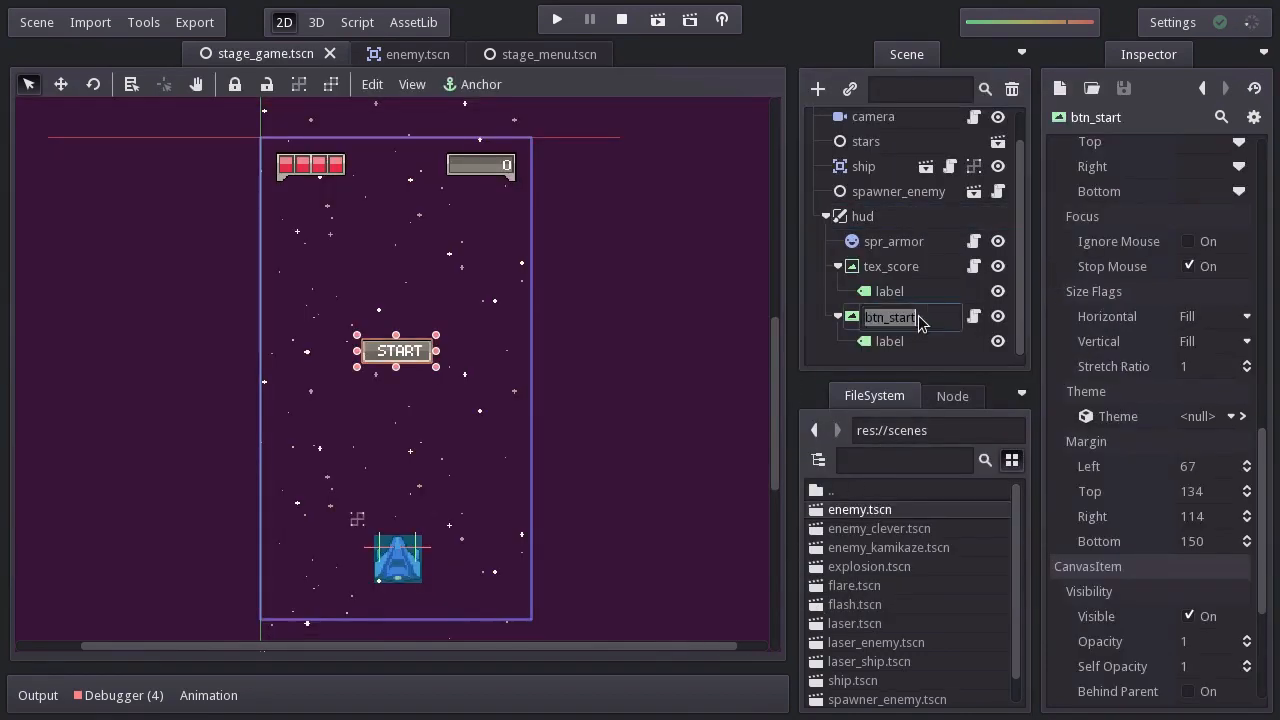
text(btn_menu)
key(Return)
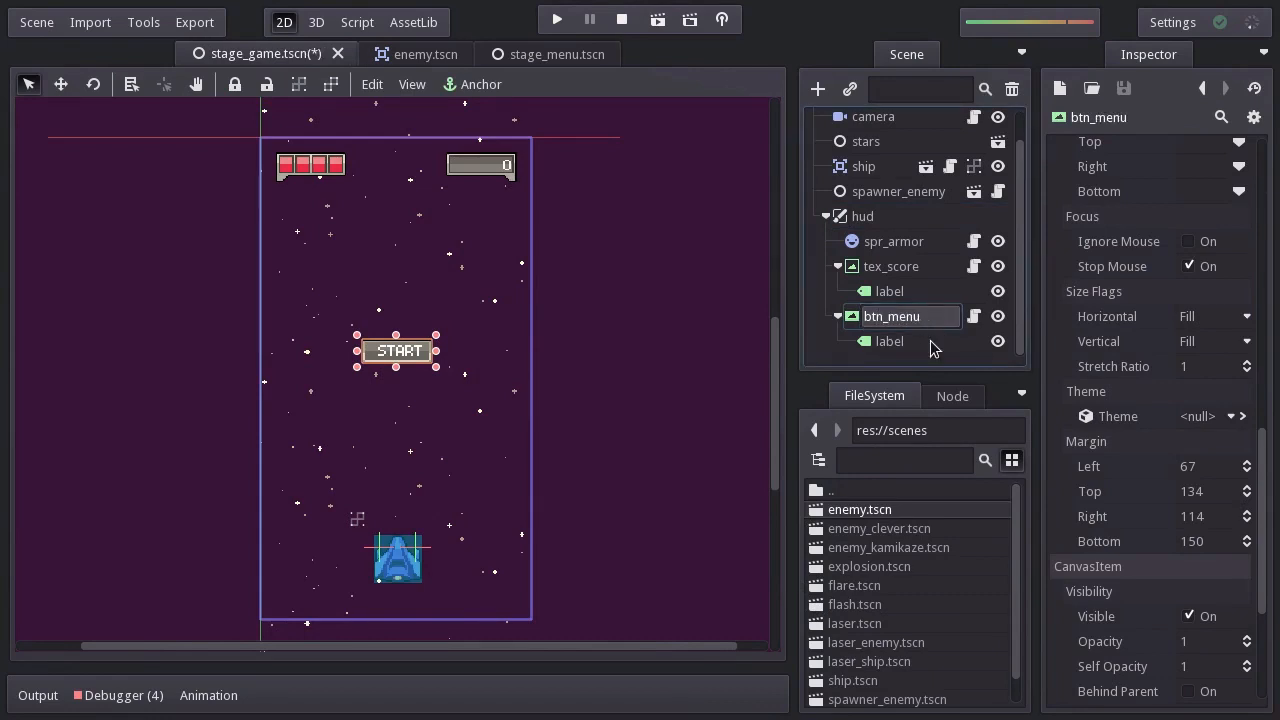
Set the text of btn_menu's label to MENU and extend its left edge to position (4, 0), size (43, 16).
click(930, 345)
drag(1262, 443, 1277, 143)
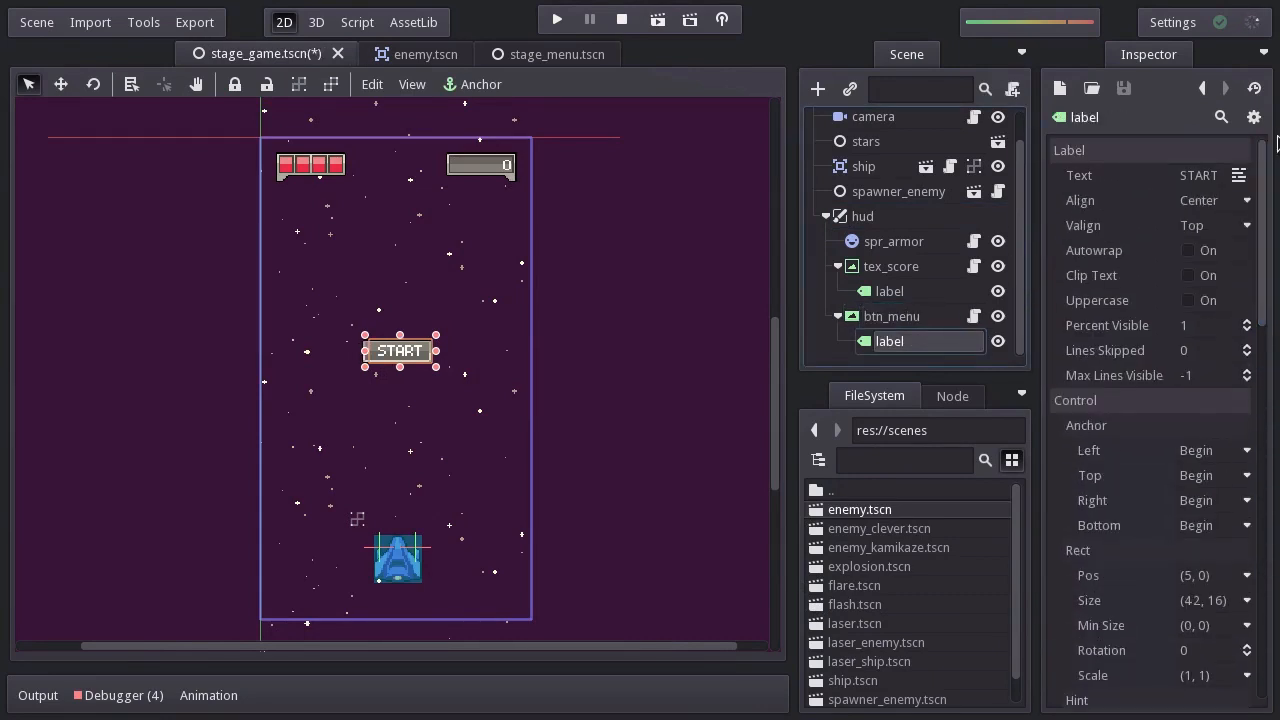
click(1205, 175)
text(ME)
text(NU)
key(Return)
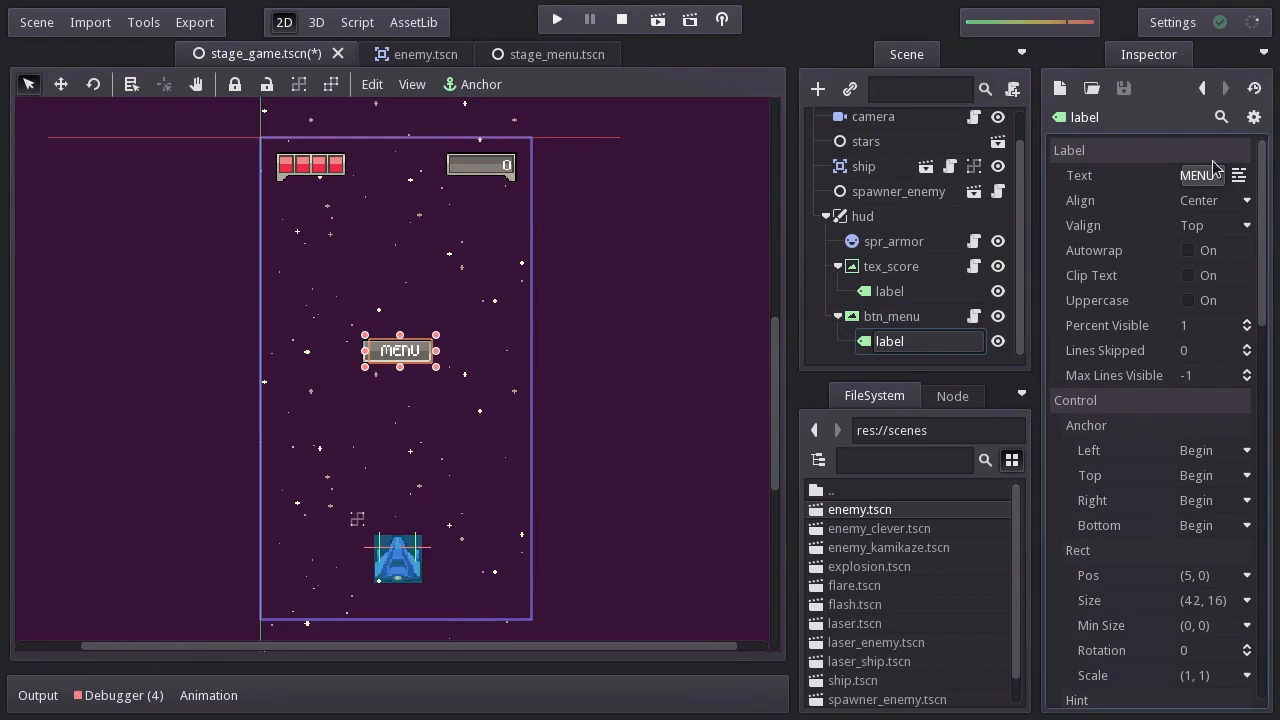
scroll(404, 404, up, 1)
scroll(404, 404, up, 3)
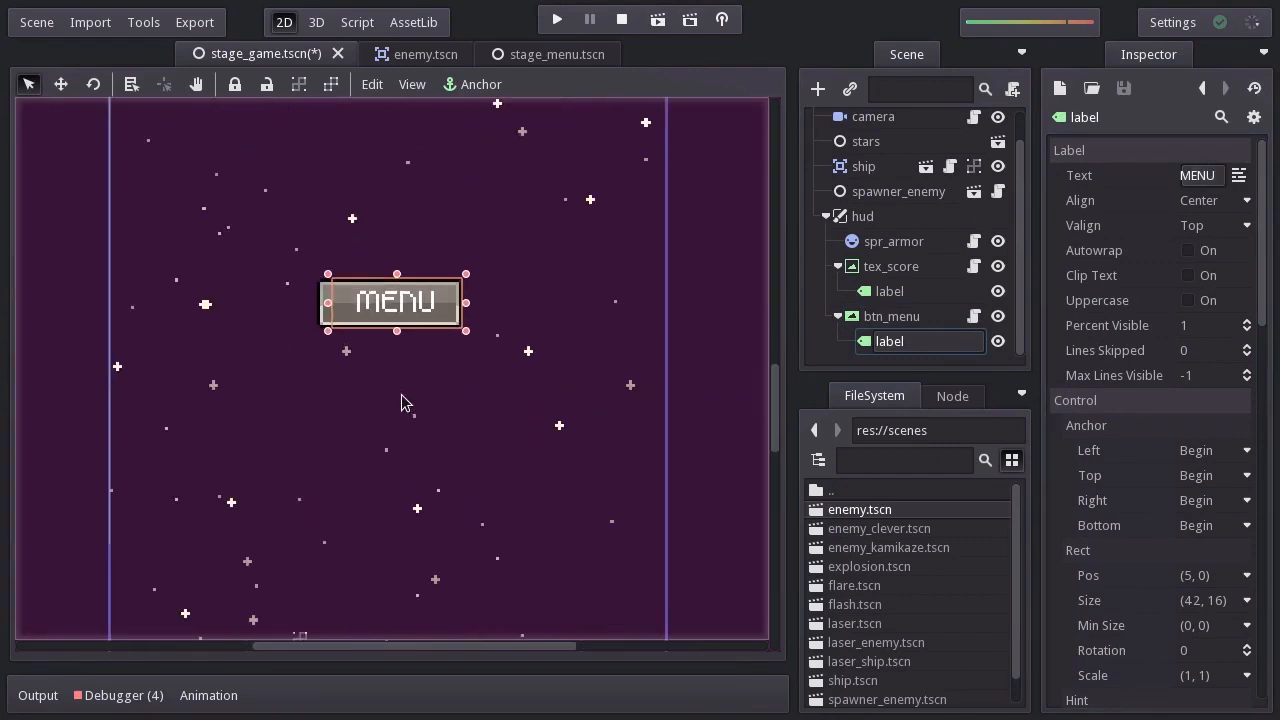
drag(316, 297, 320, 295)
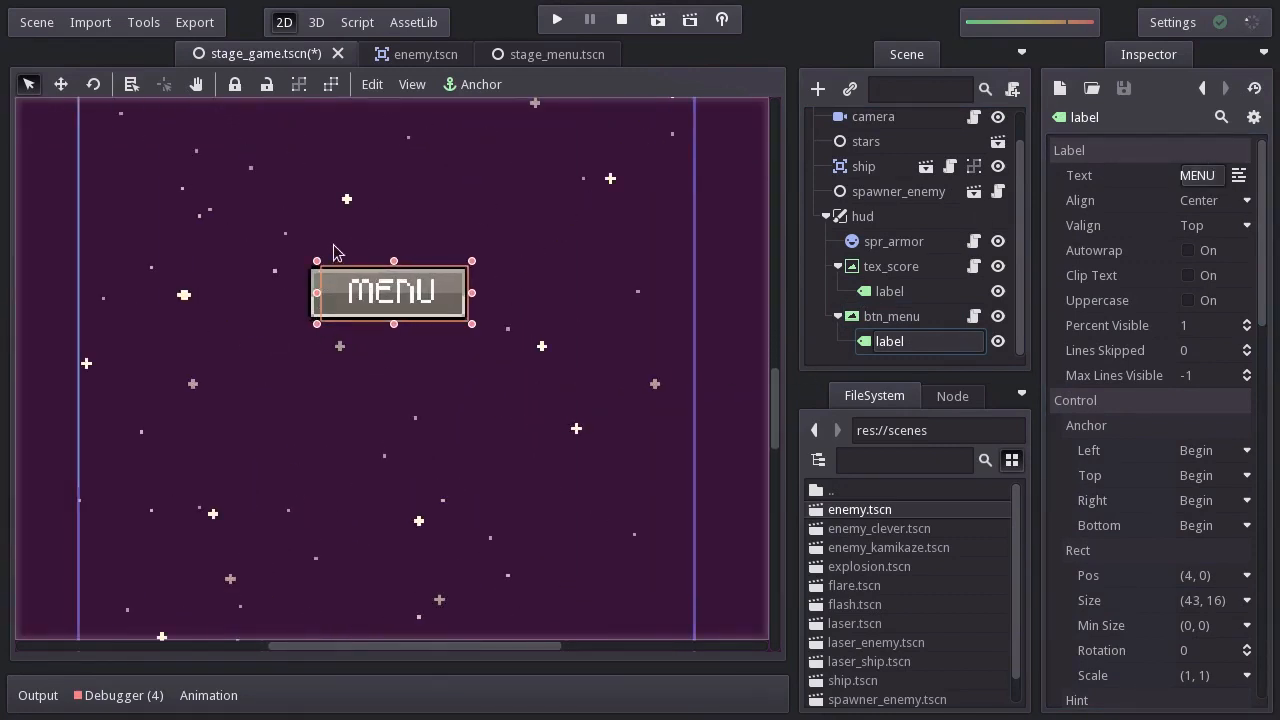
Hide the btn_menu node, then make its attached script unique and open that script for editing.
click(998, 318)
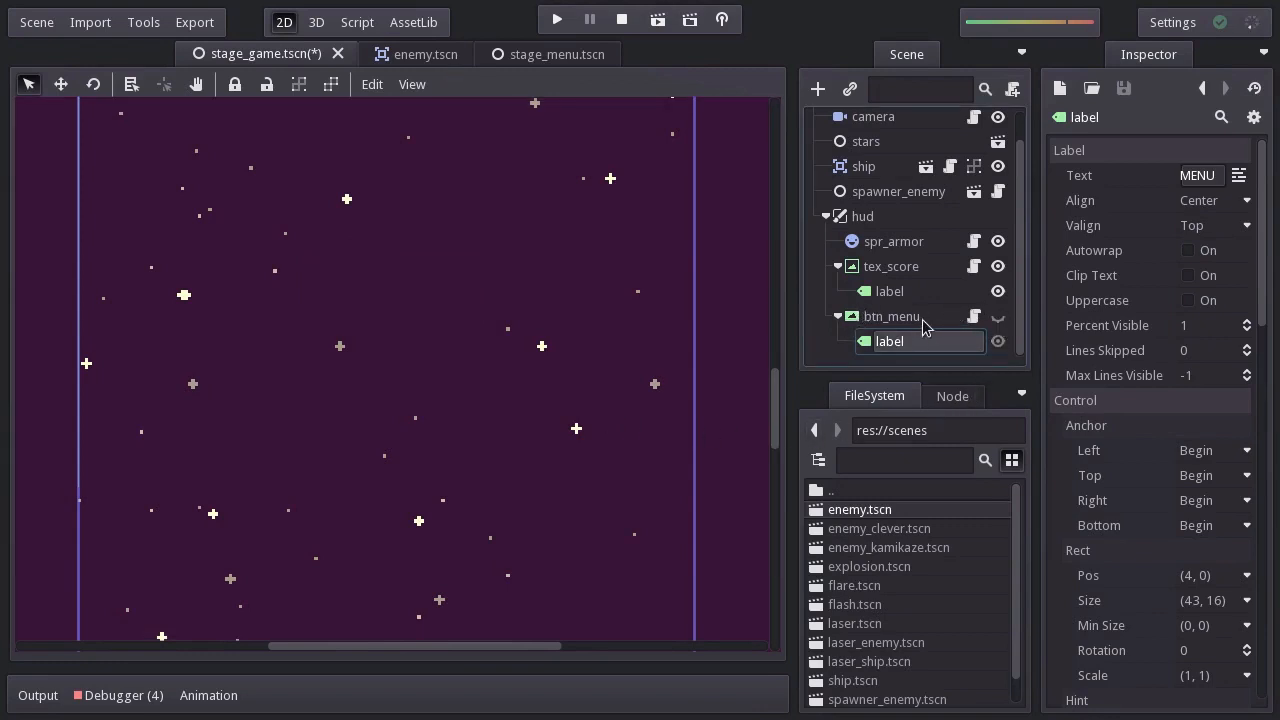
click(880, 318)
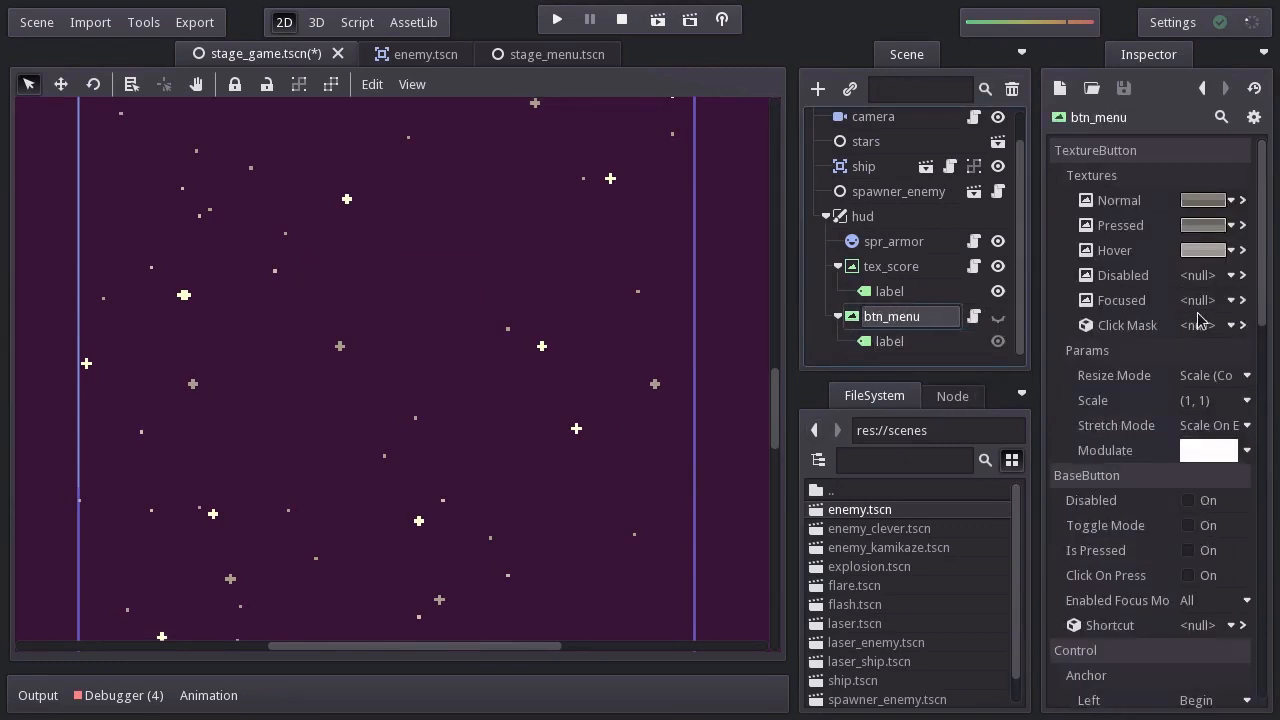
drag(1258, 262, 1262, 632)
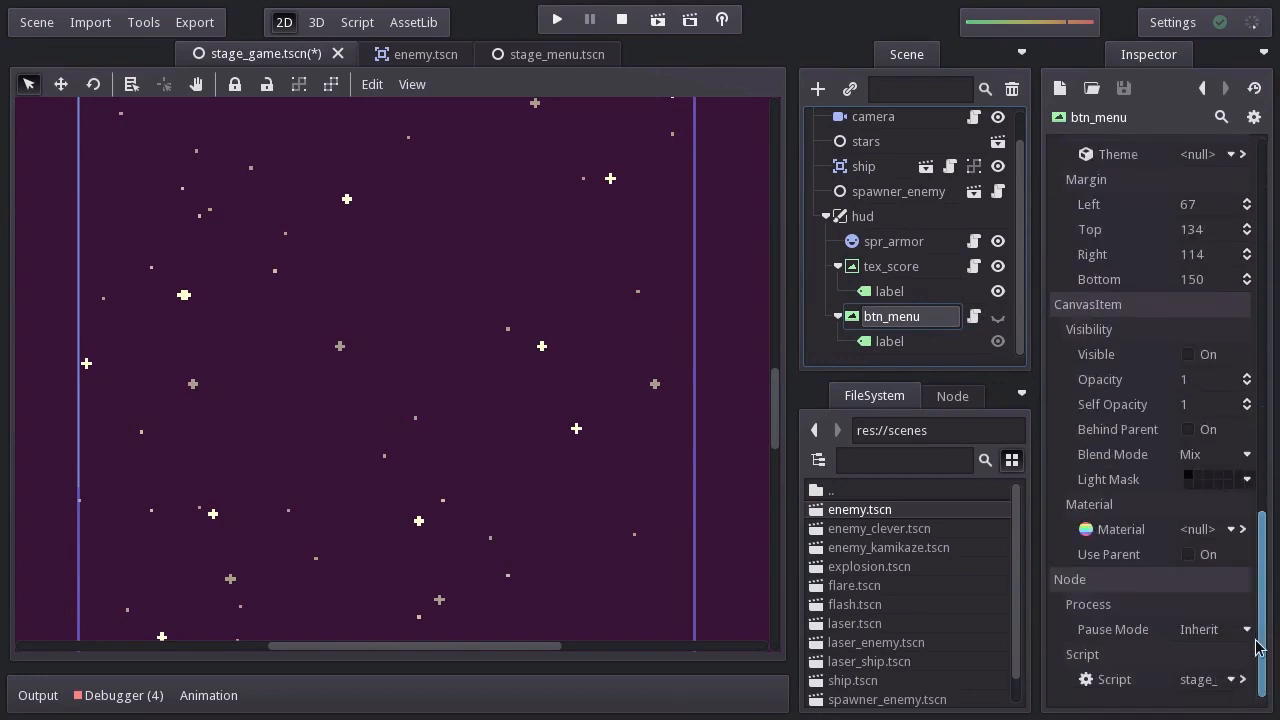
click(1208, 686)
click(1222, 660)
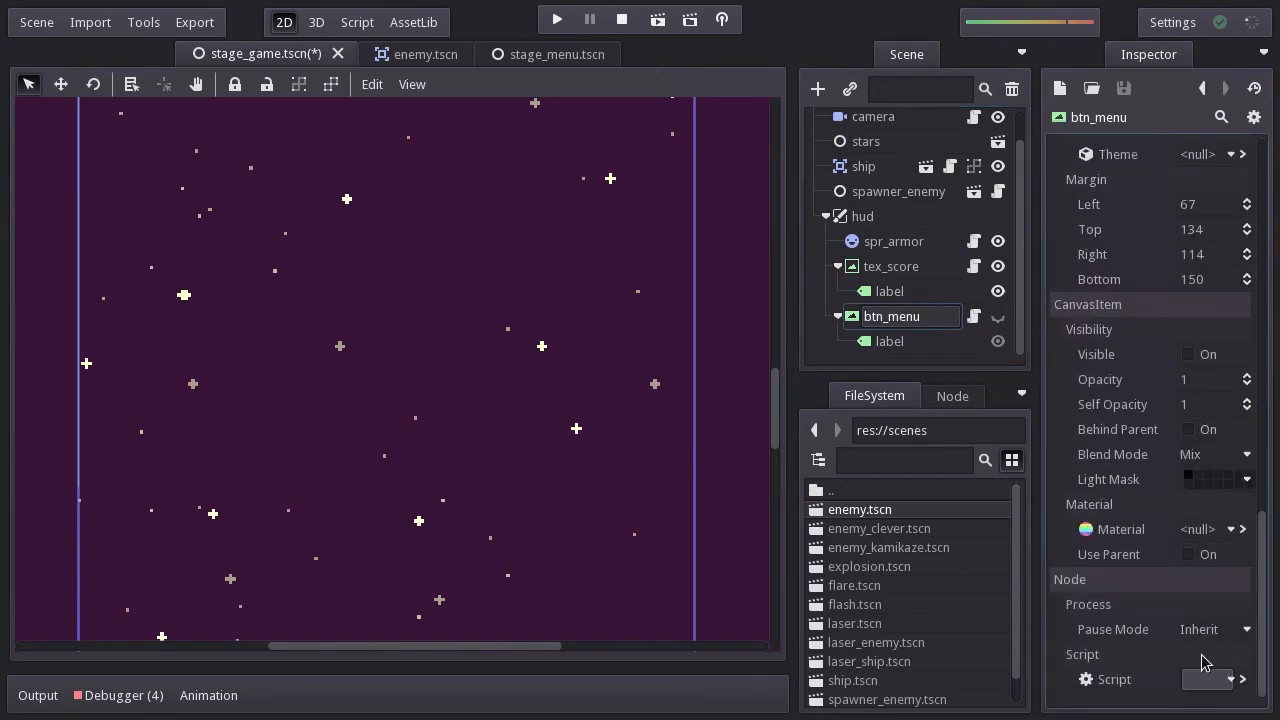
click(1203, 682)
click(1201, 617)
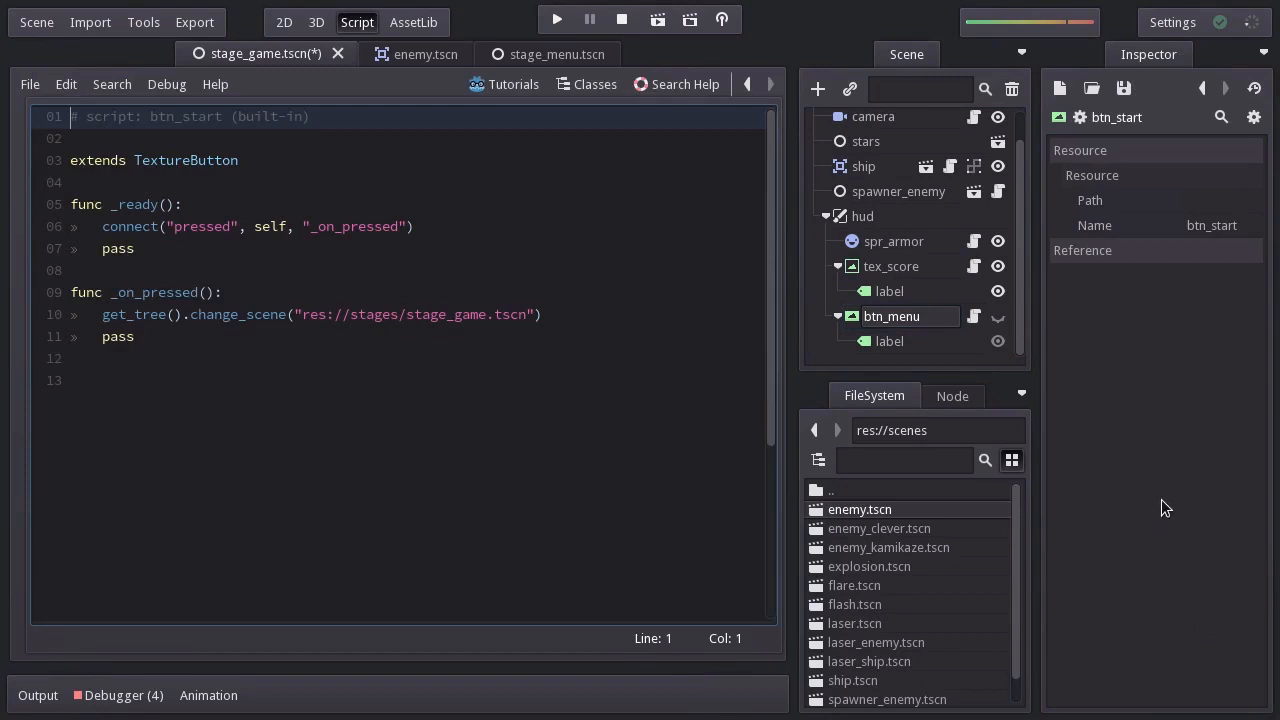
Rename the script resource to btn_menu and change its header comment to "# script: btn_menu (built-in)".
click(1250, 228)
text(btn_me)
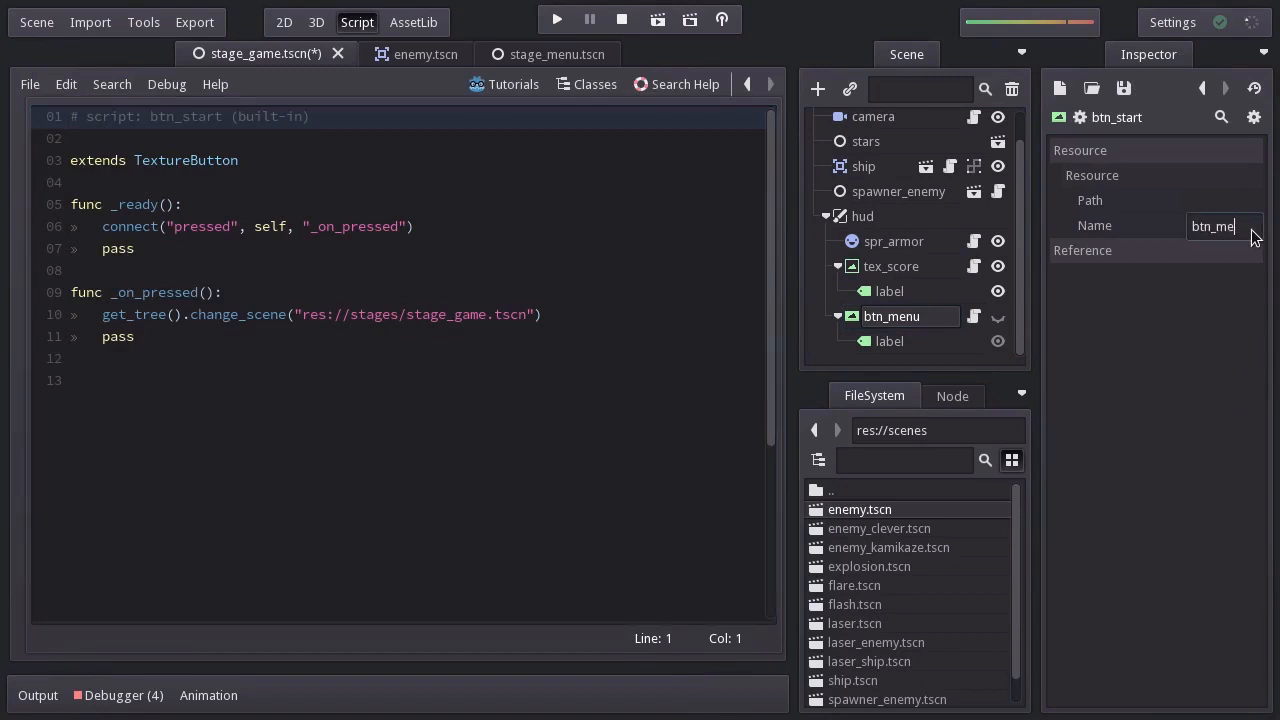
text(nu)
key(Return)
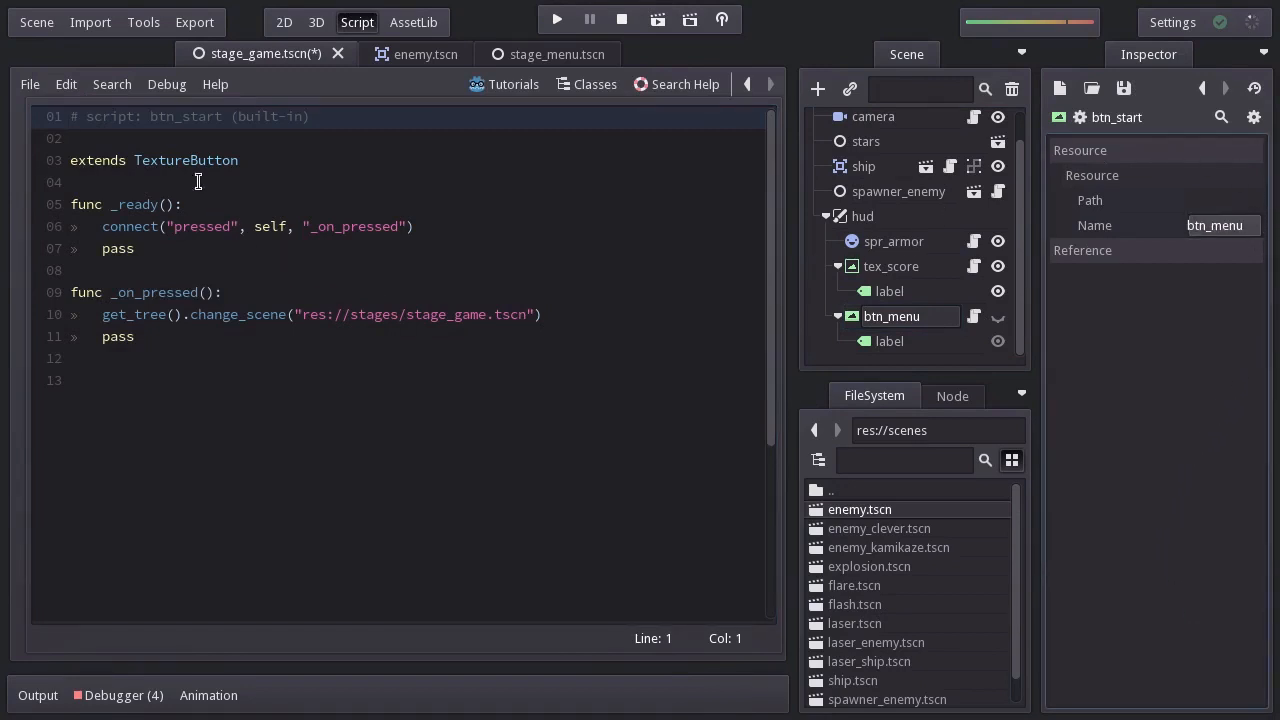
drag(150, 116, 219, 116)
text(btn_menu)
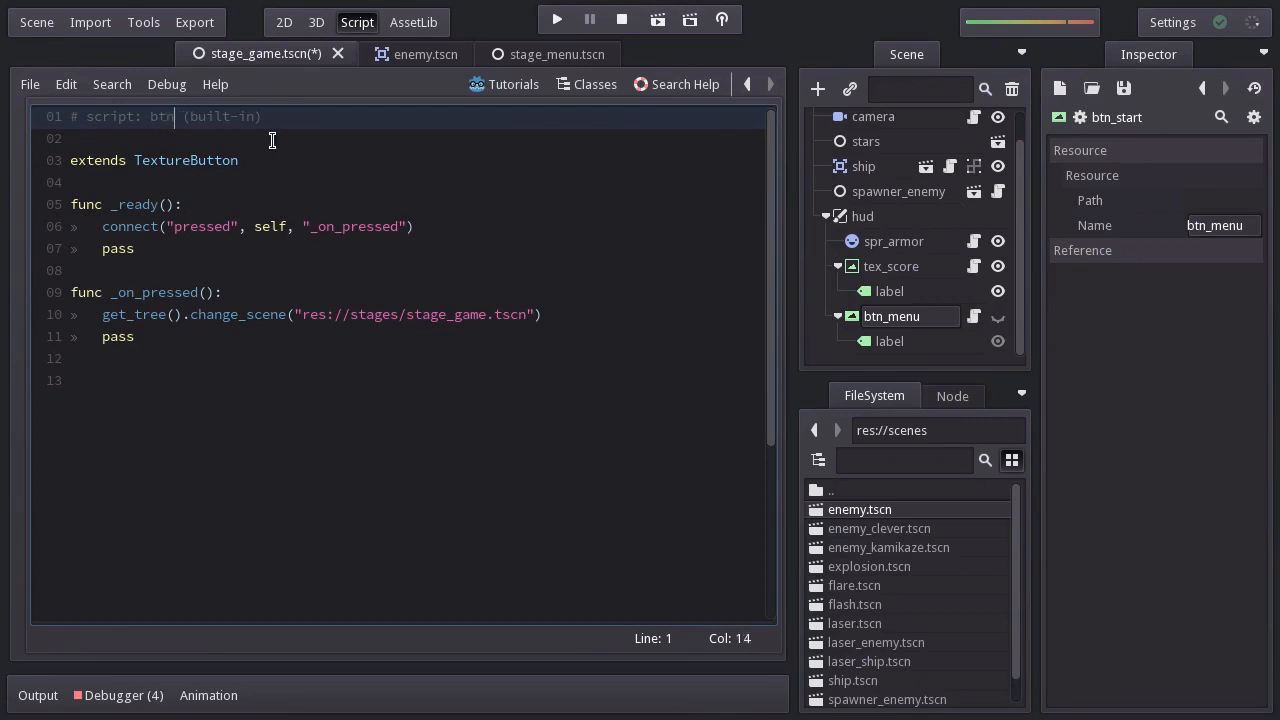
In _ready, add utils.attach("ship", "exit_tree", self, "_on_ship_exit_tree") below the connect call.
click(437, 226)
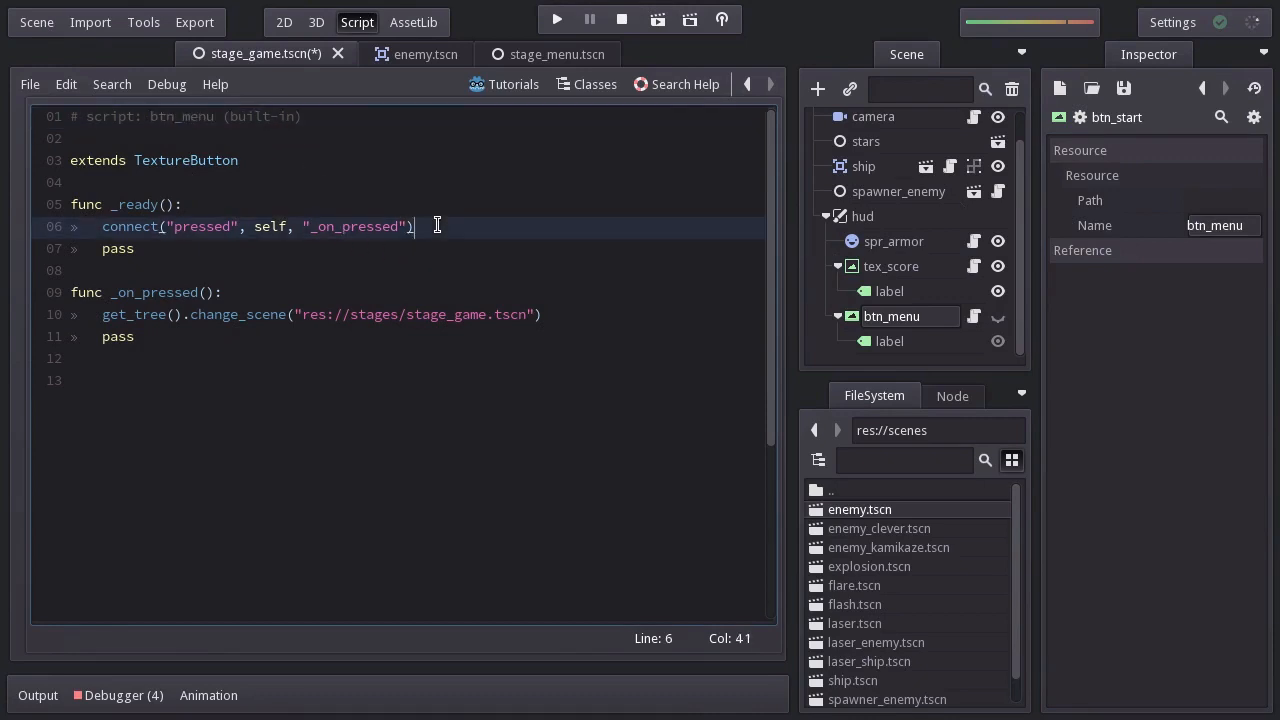
key(Return)
text(utils.attac)
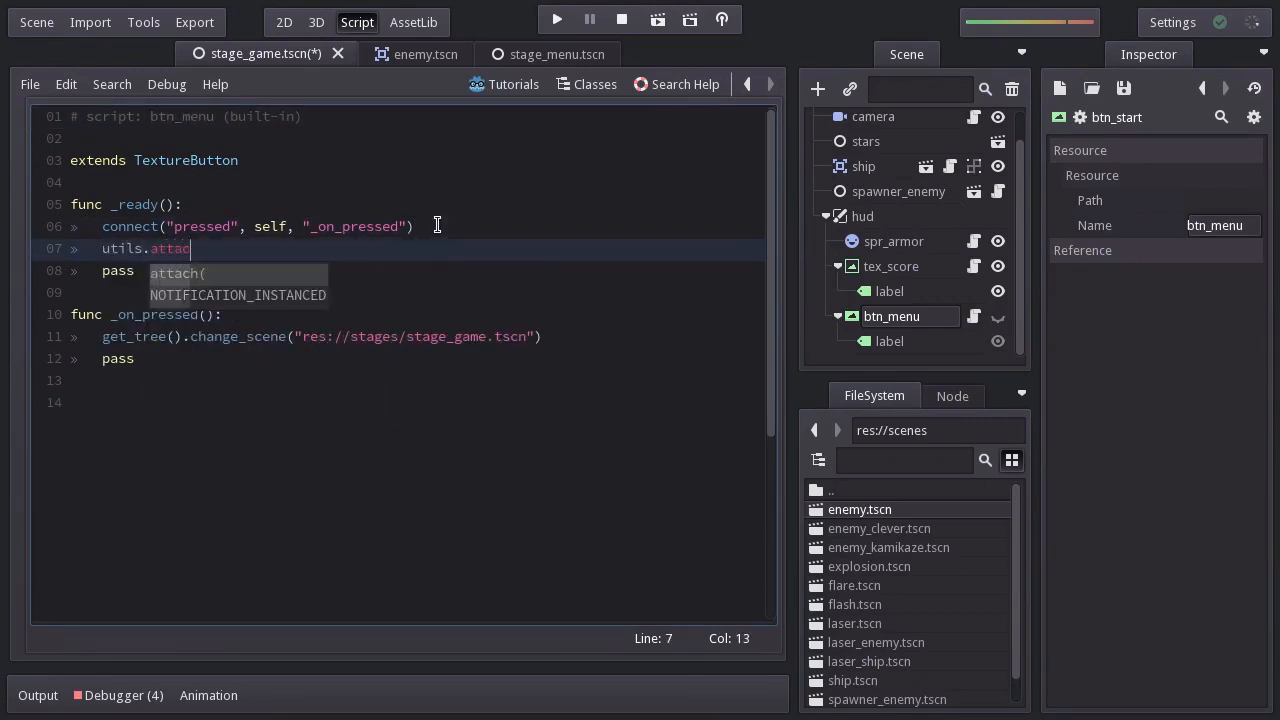
text(h("shi)
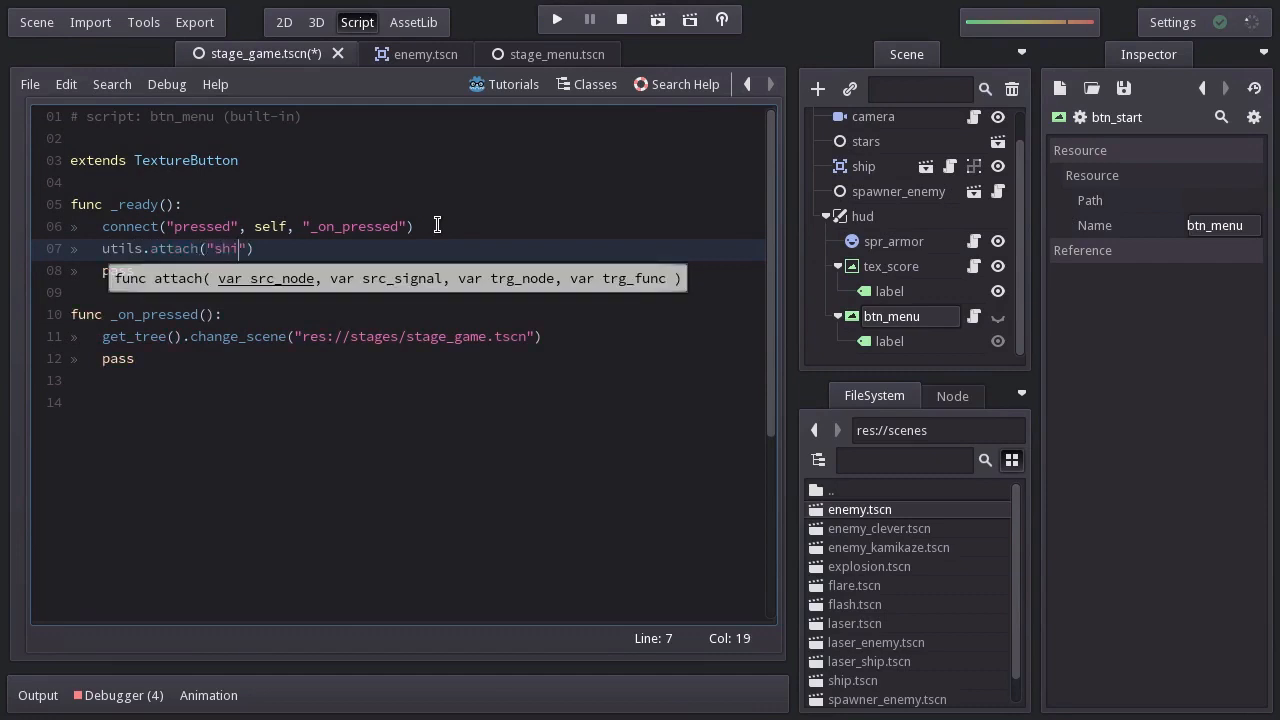
text(p", "exit_tree", self)
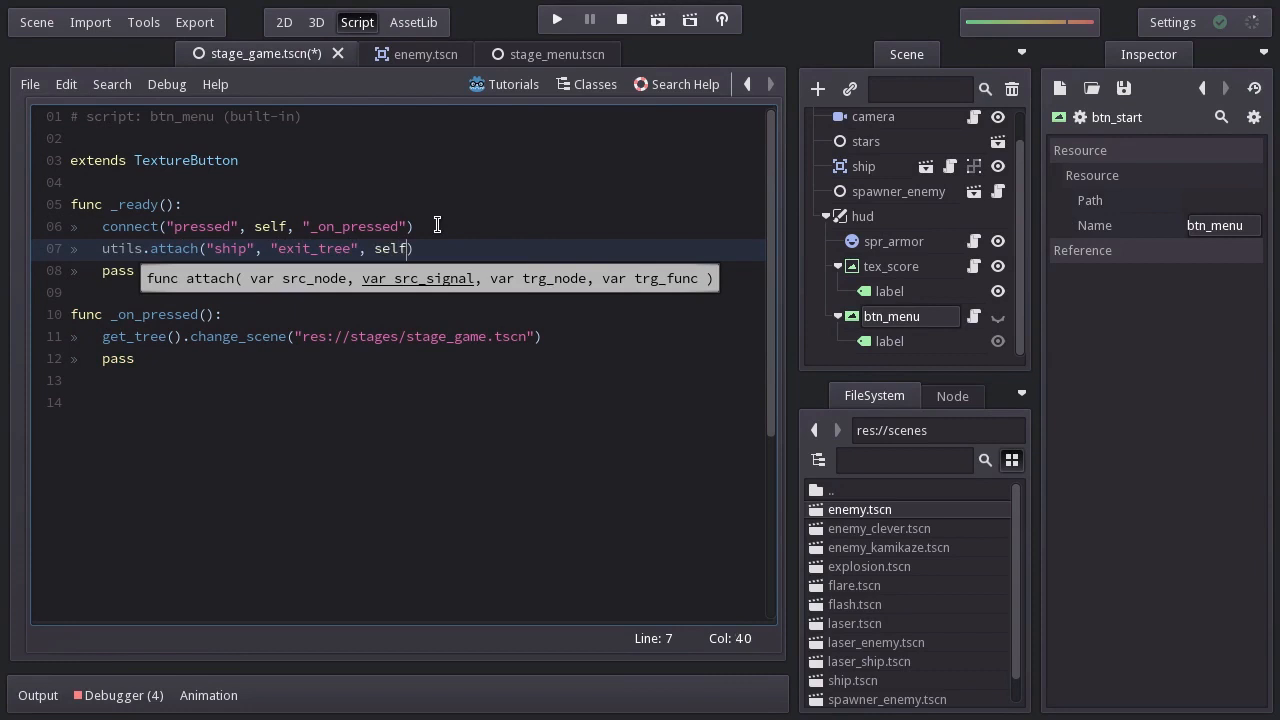
text(, "_on_ship_exit_)
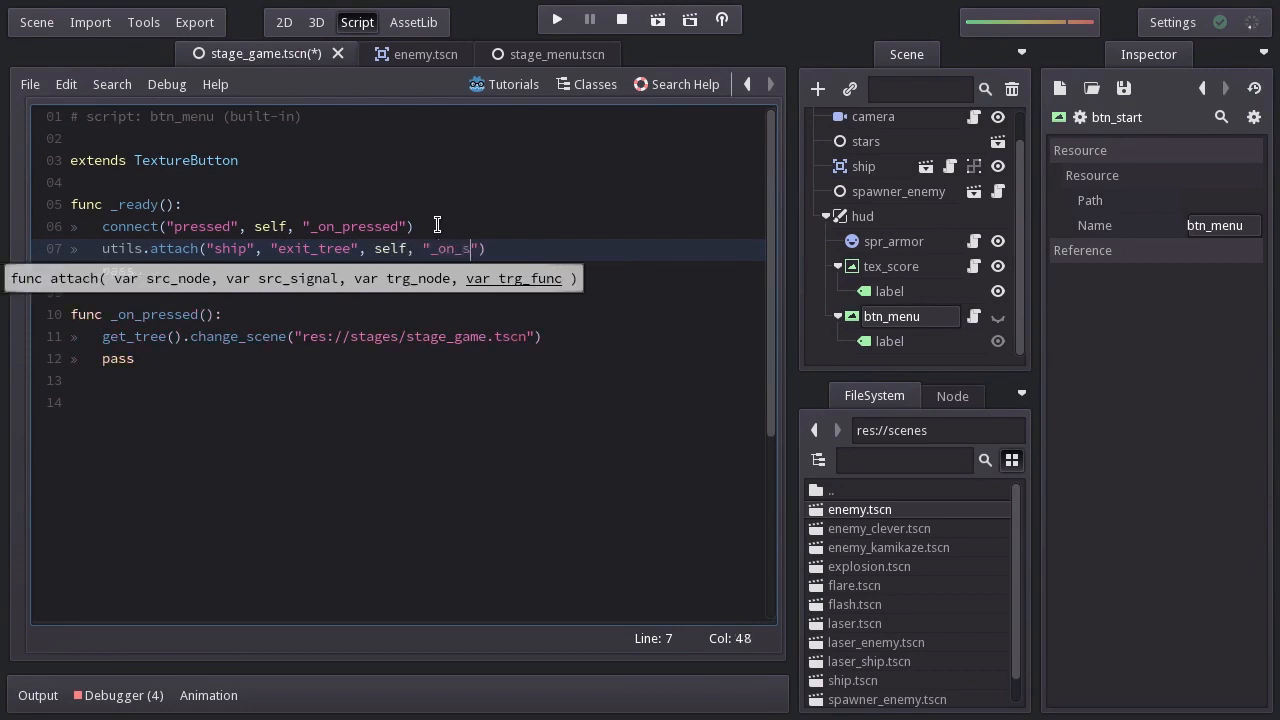
text(tree)
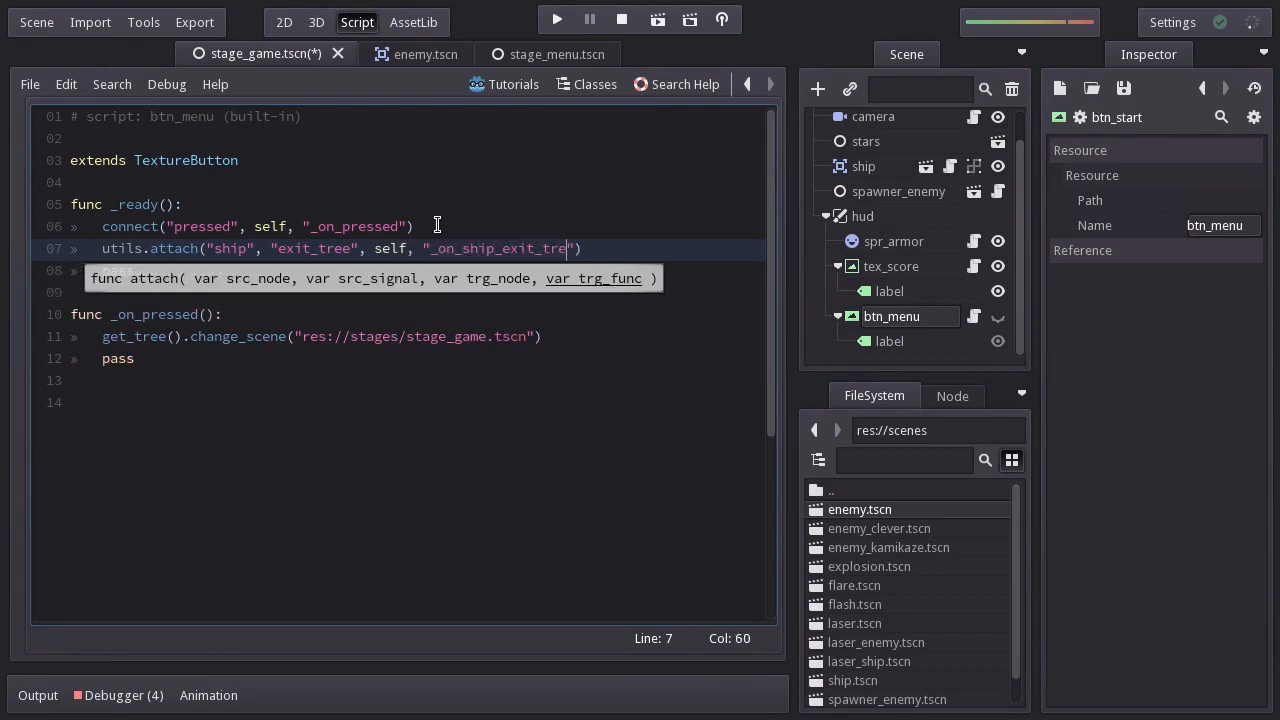
Add an _on_ship_exit_tree() function that calls show(), and change the scene path in _on_pressed to res://stages/stage_menu.tscn.
key(Down)
key(Down)
key(Down)
key(Down)
key(Down)
key(Down)
key(Return)
key(Return)
key(Up)
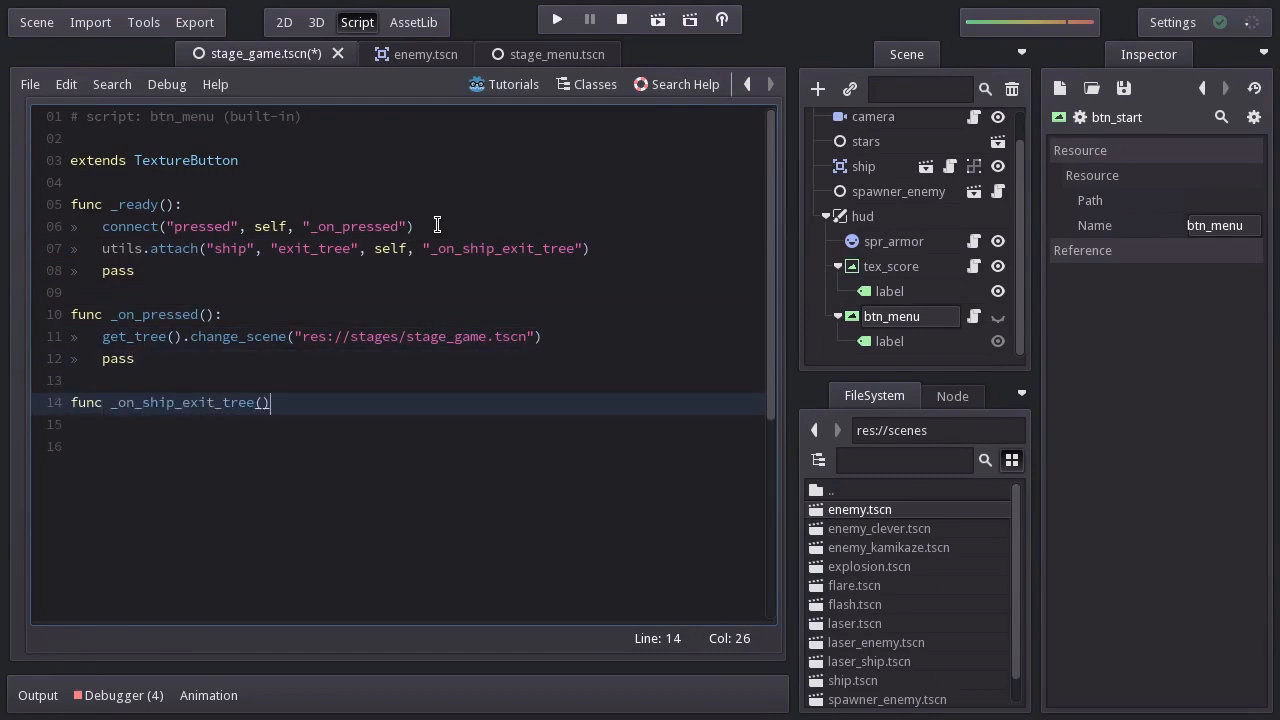
text(:)
key(Return)
text(pass)
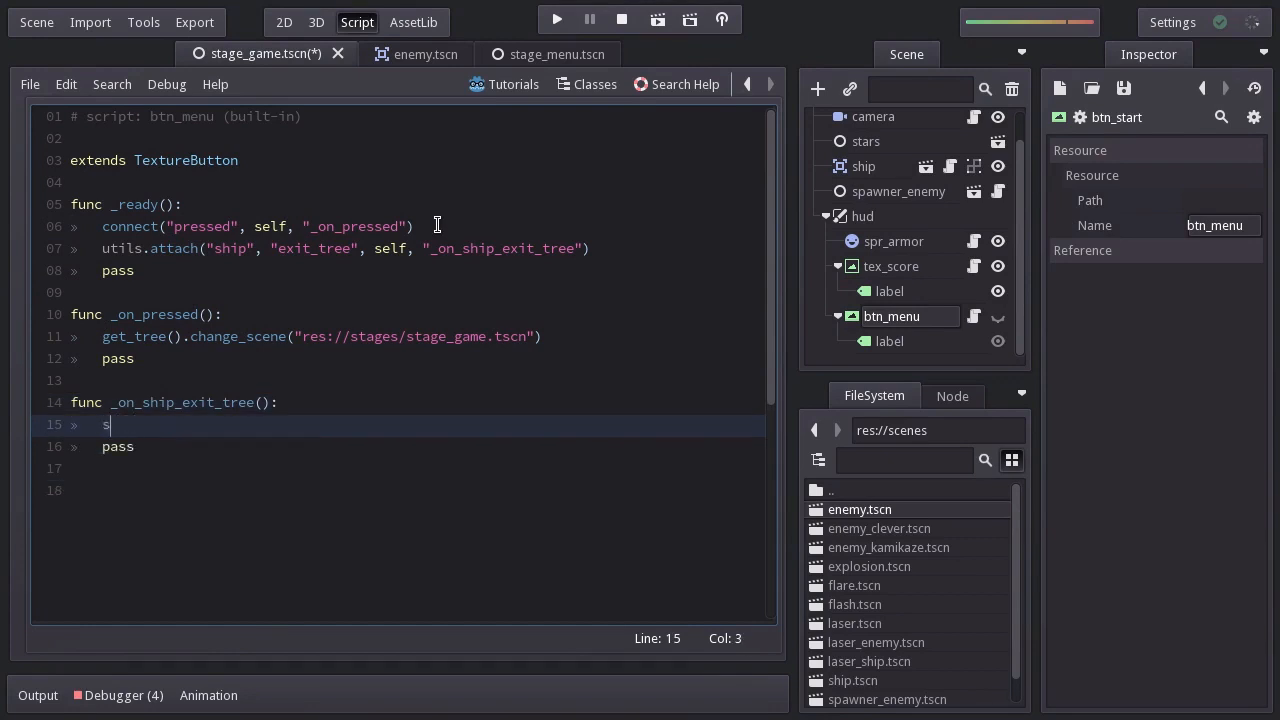
text(w()
click(486, 338)
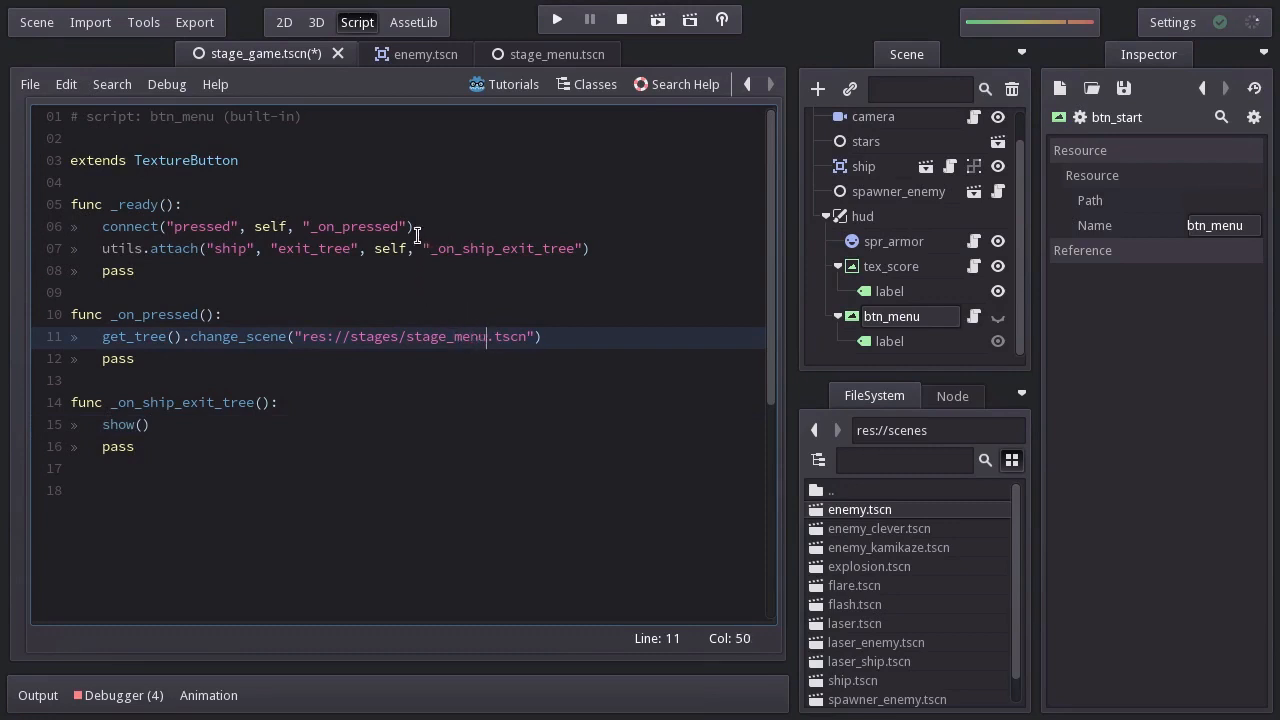
Run the project, start a game, return to the menu with the MENU button after the ship is destroyed, and start again.
click(558, 21)
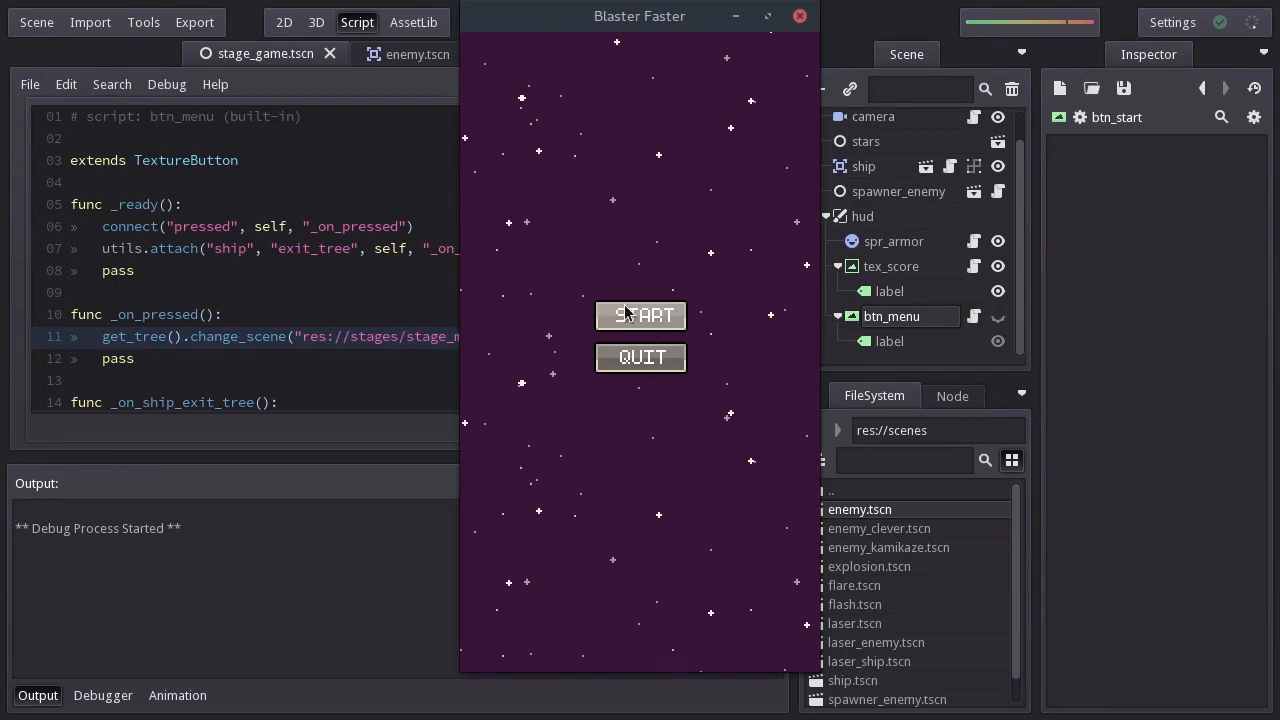
click(626, 313)
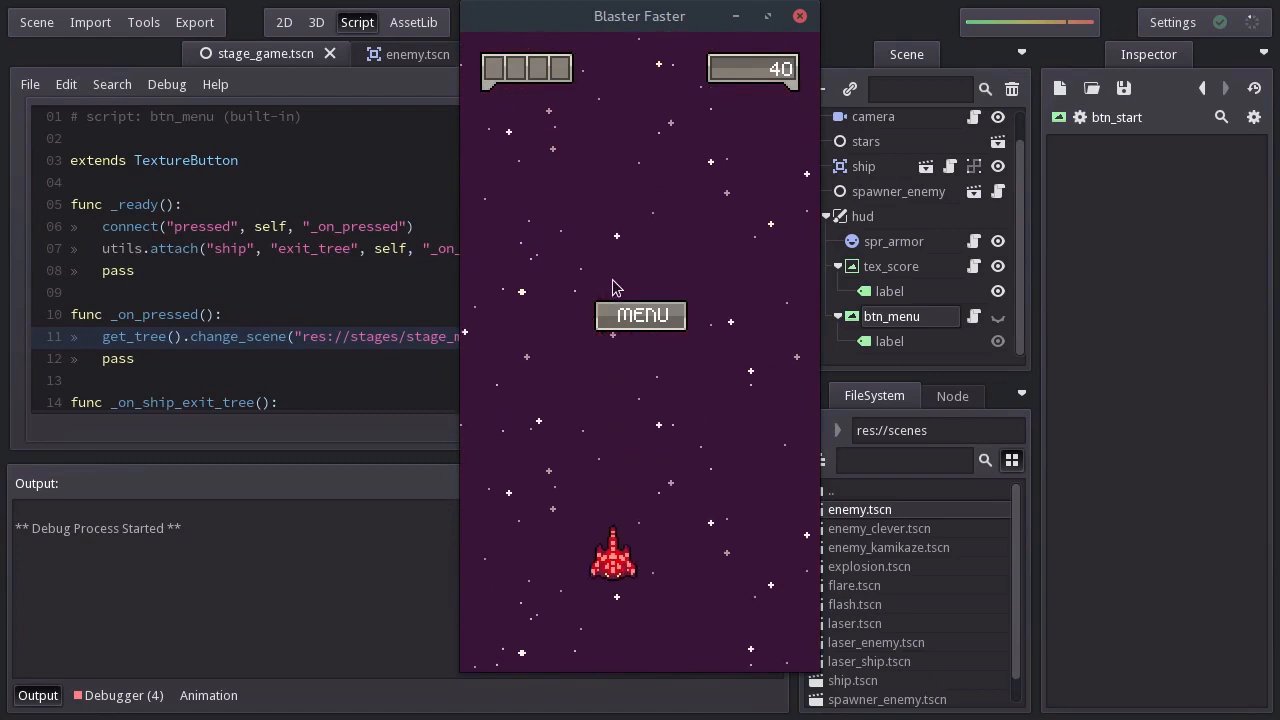
click(644, 318)
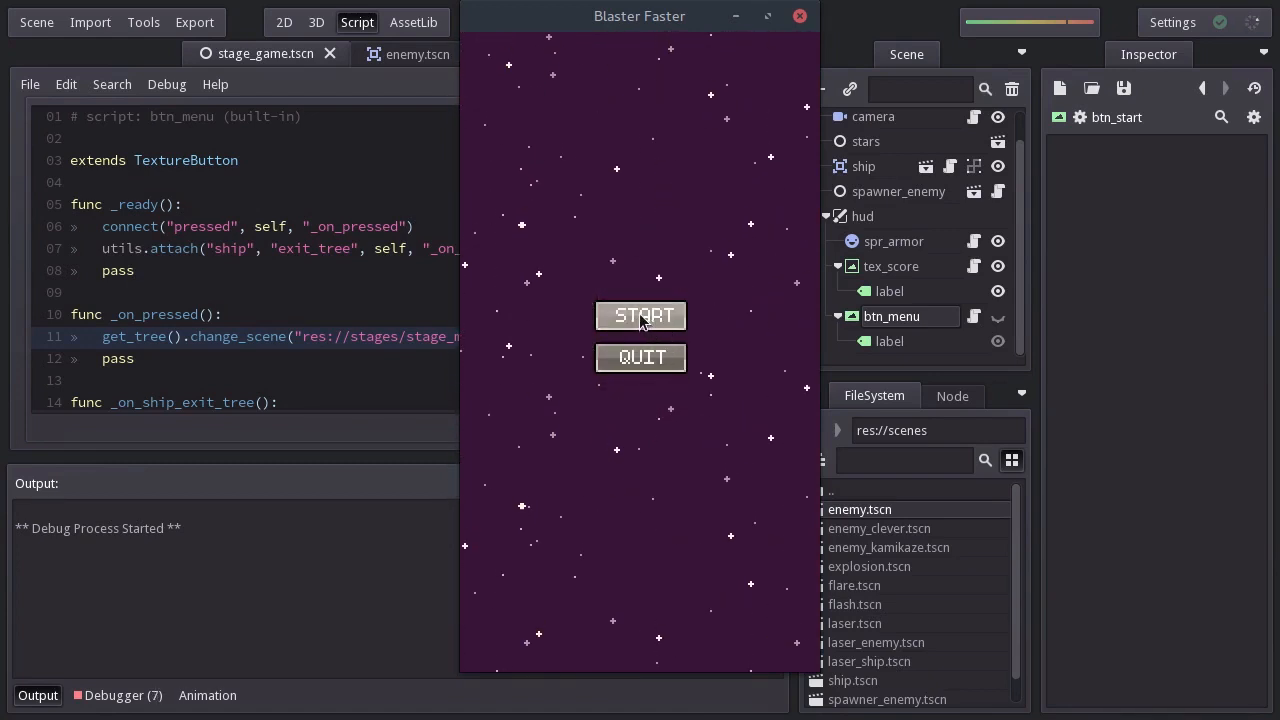
click(642, 318)
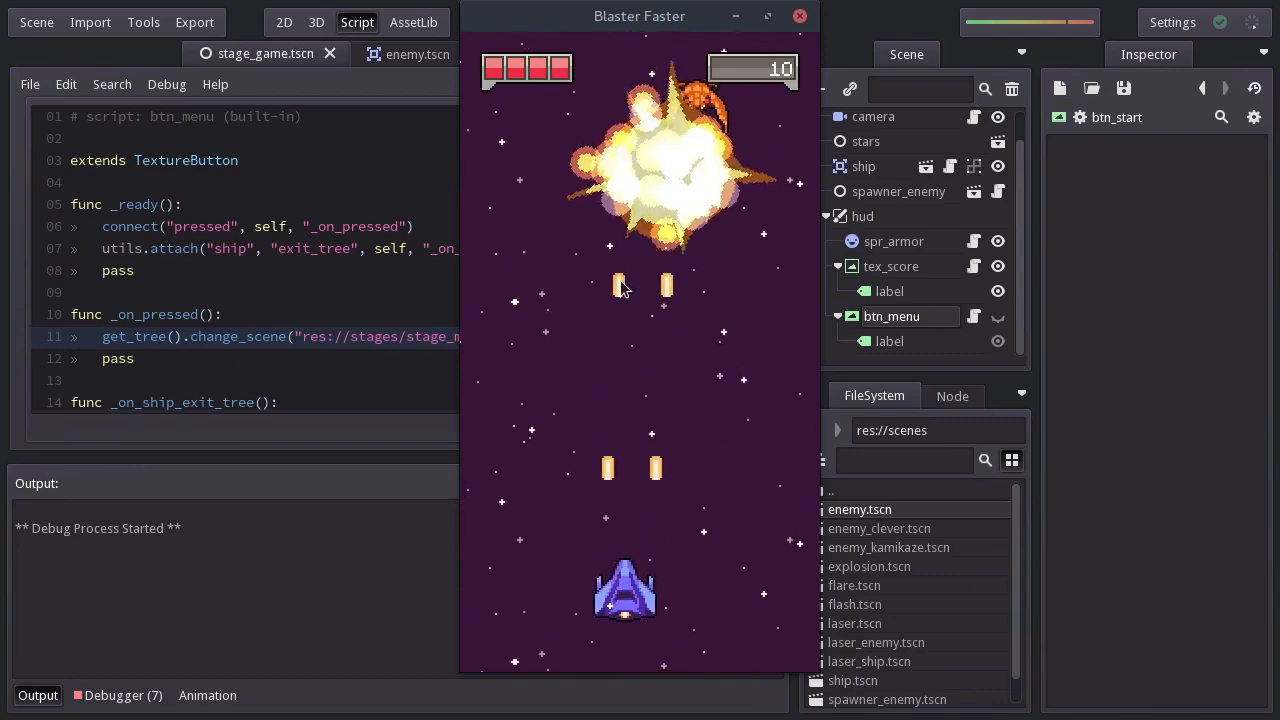